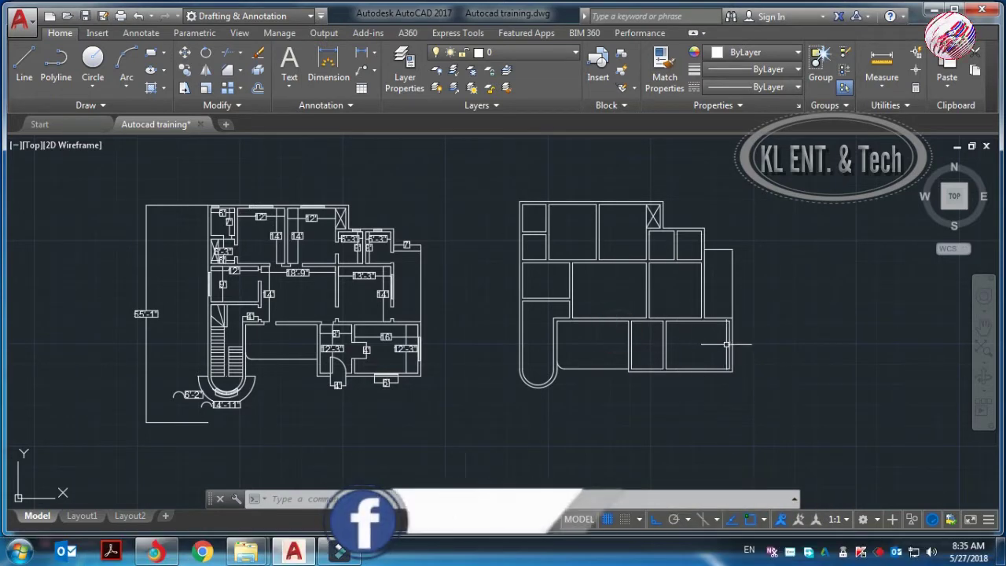
- Offset two wall lines of the rounded wing 3'-6" inward to make two parallel vertical lines
scroll(597, 331, "up", 2)
scroll(532, 351, "down", 2)
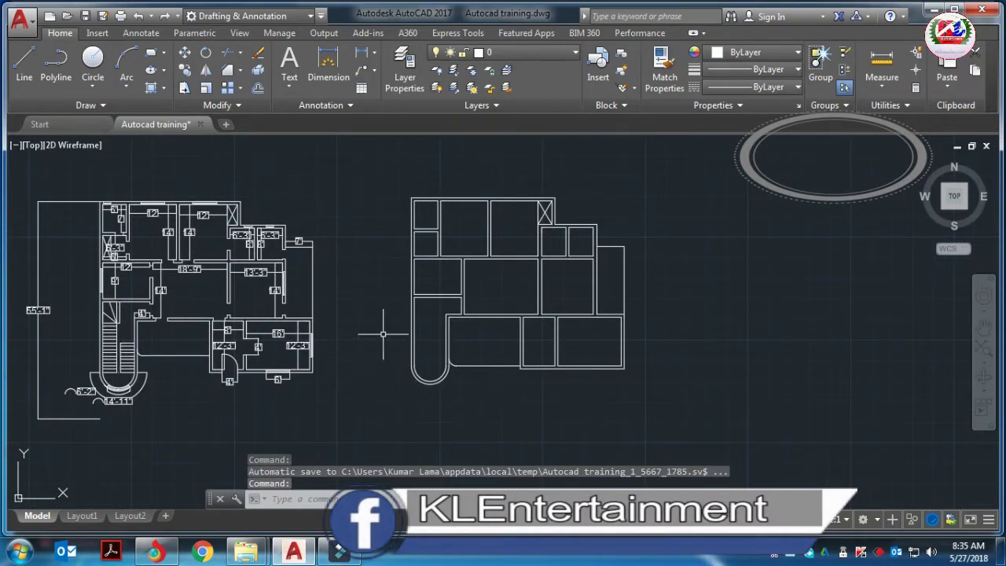
scroll(430, 338, "up", 2)
type("o")
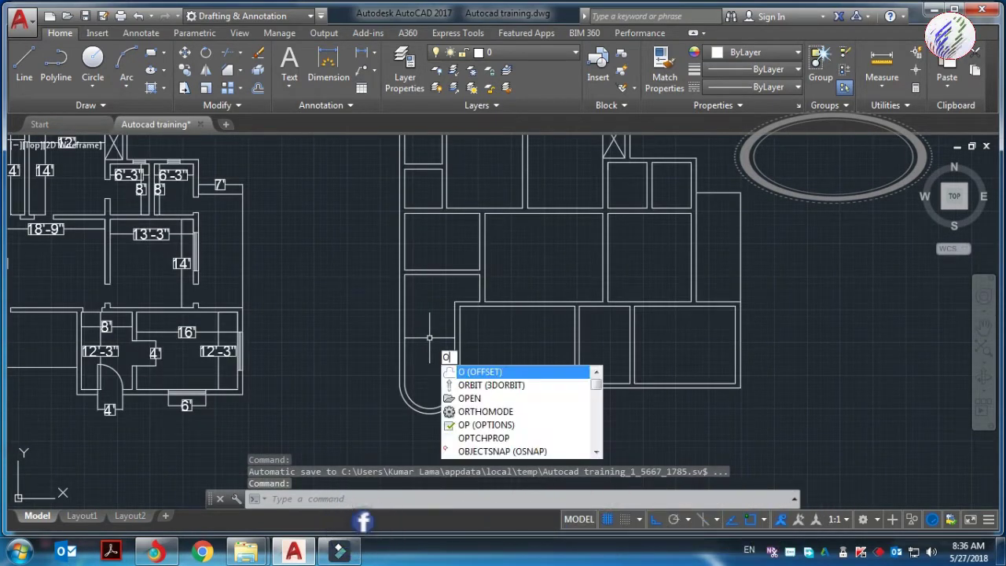
key("Return")
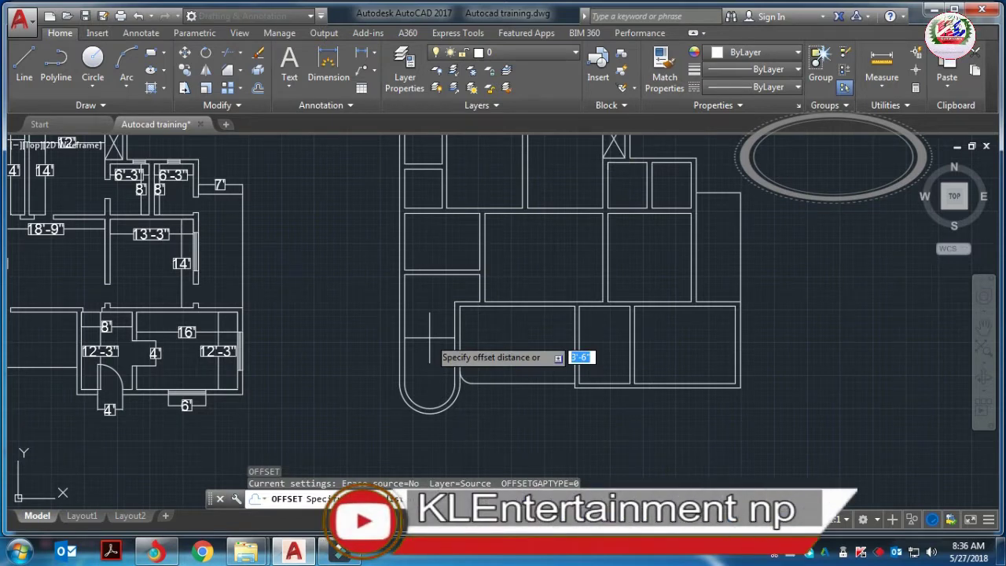
key("Return")
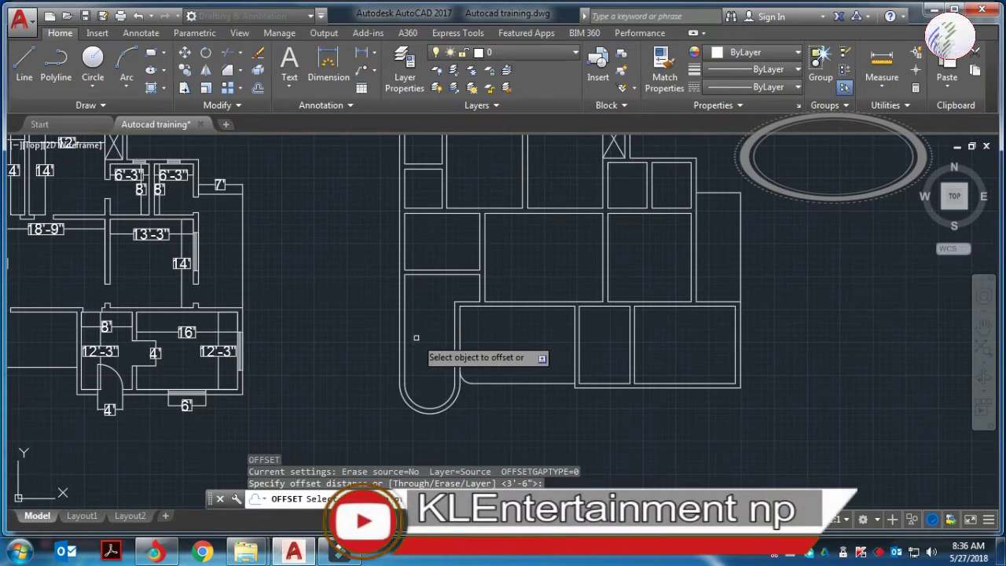
left_click(403, 341)
left_click(418, 341)
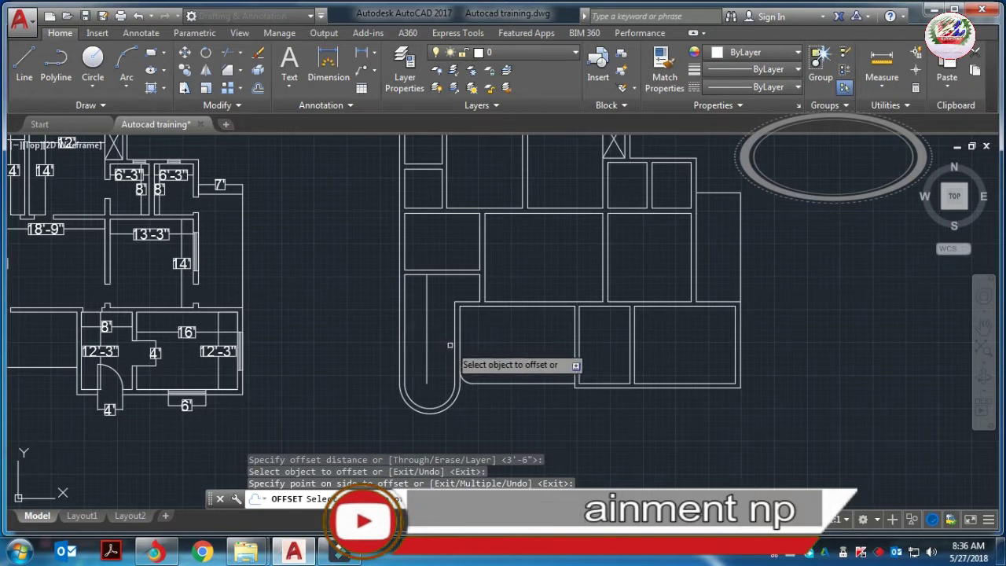
left_click(427, 341)
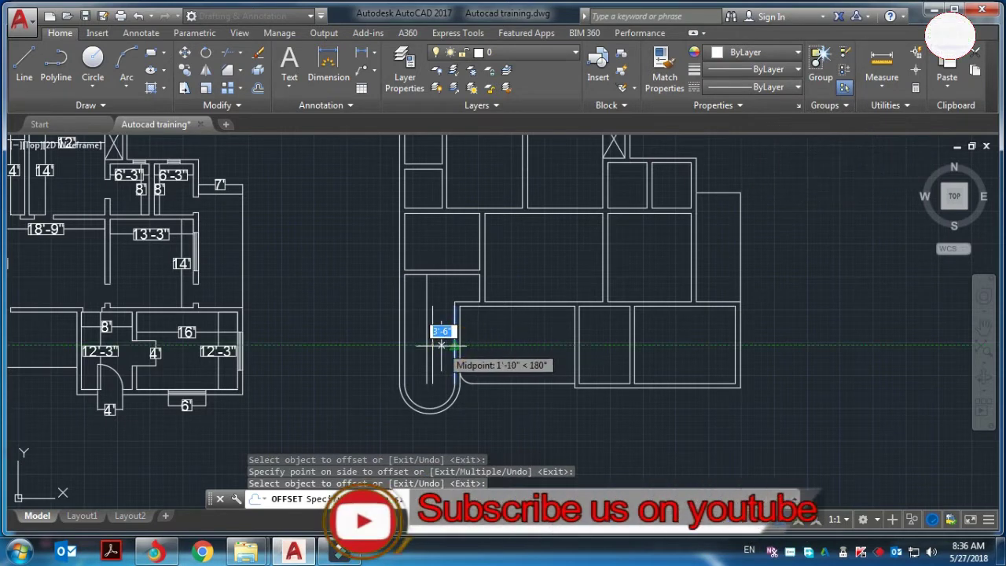
left_click(441, 346)
scroll(441, 346, "down", 2)
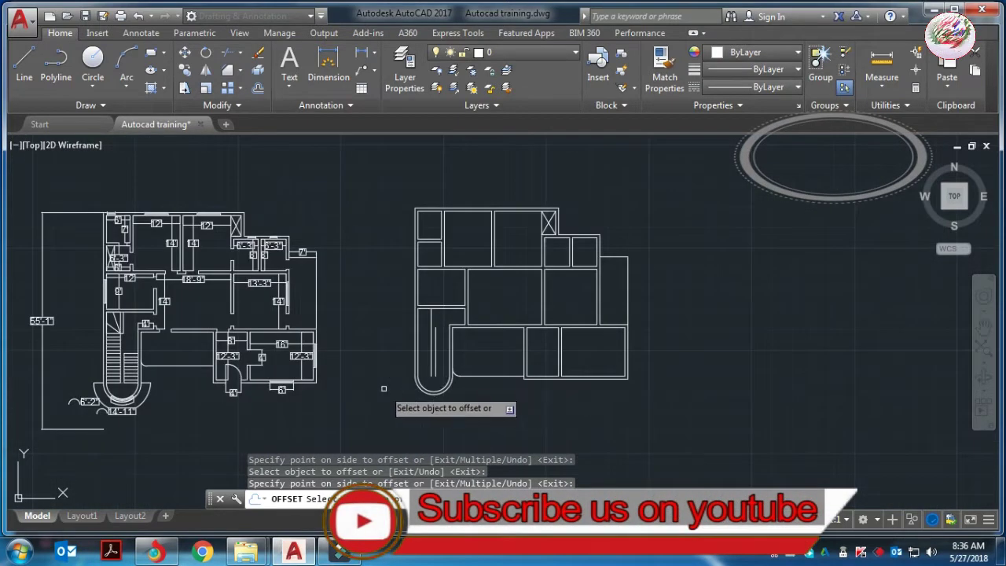
scroll(383, 388, "up", 3)
key("Escape")
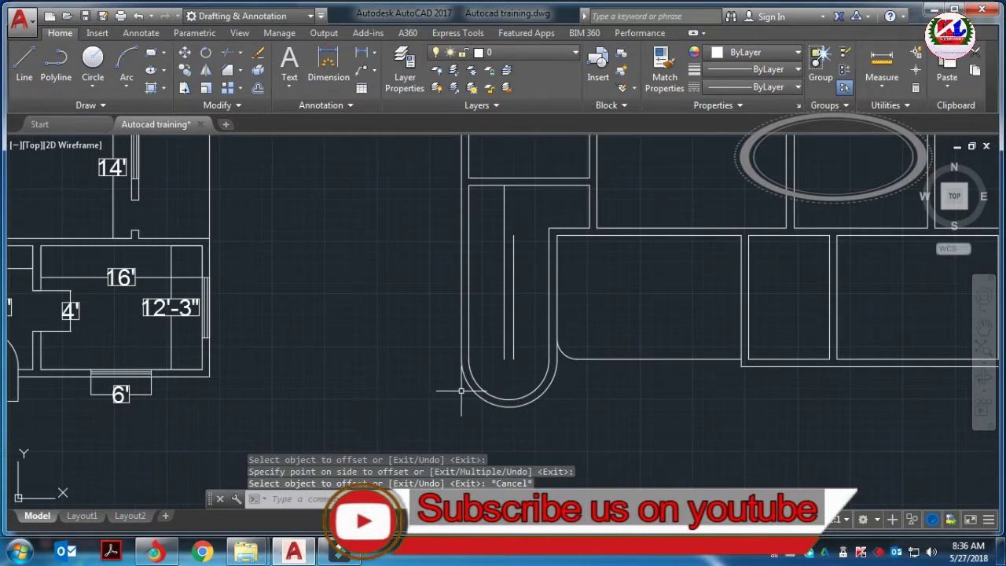
type("l")
key("Return")
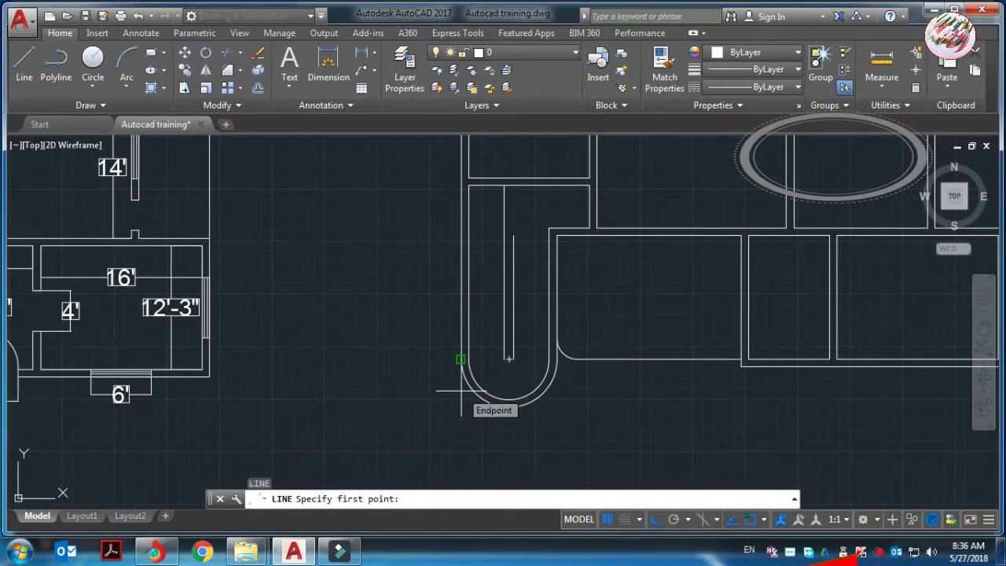
left_click(469, 359)
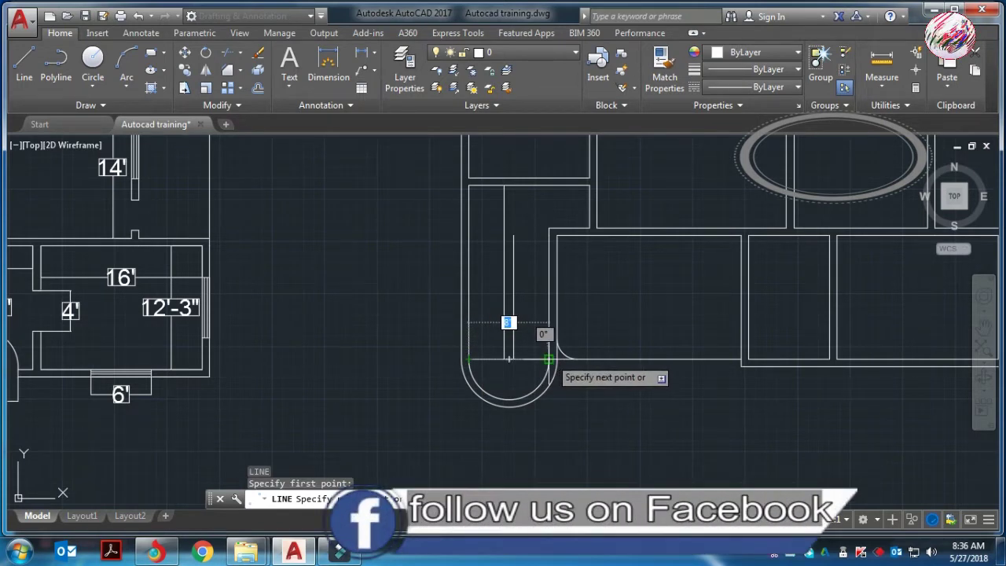
key("Escape")
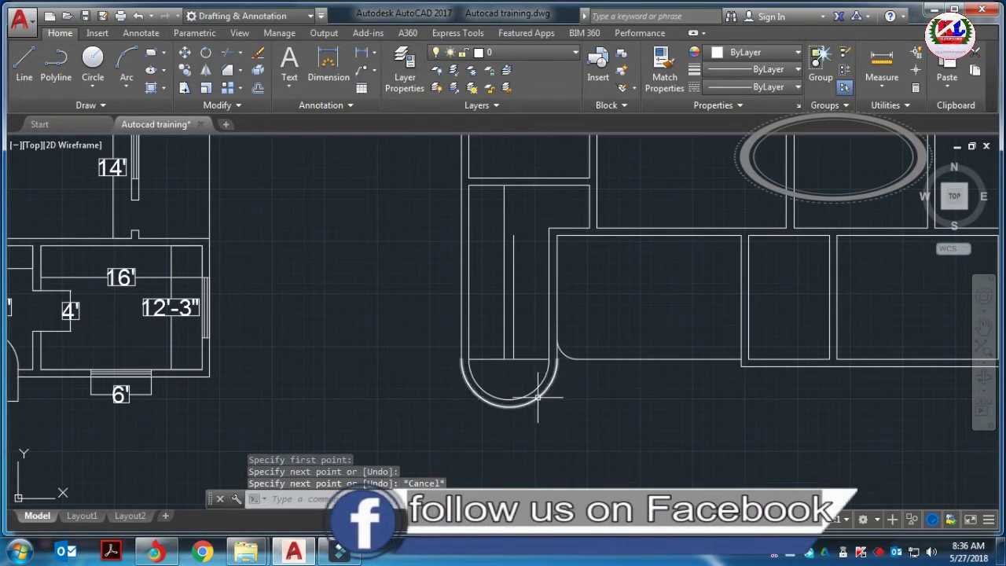
scroll(483, 367, "down", 2)
scroll(189, 387, "down", 2)
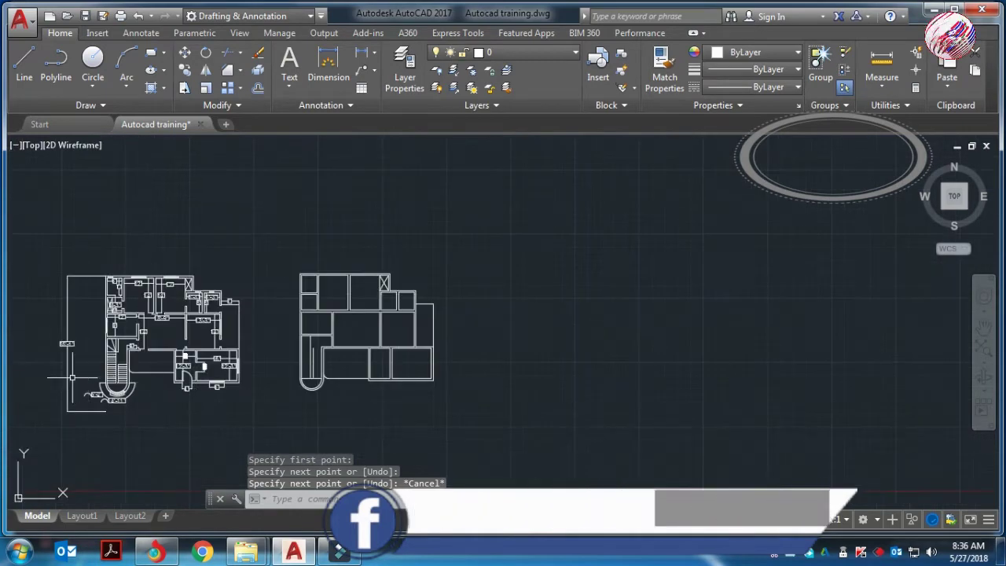
scroll(236, 408, "up", 5)
scroll(247, 418, "up", 3)
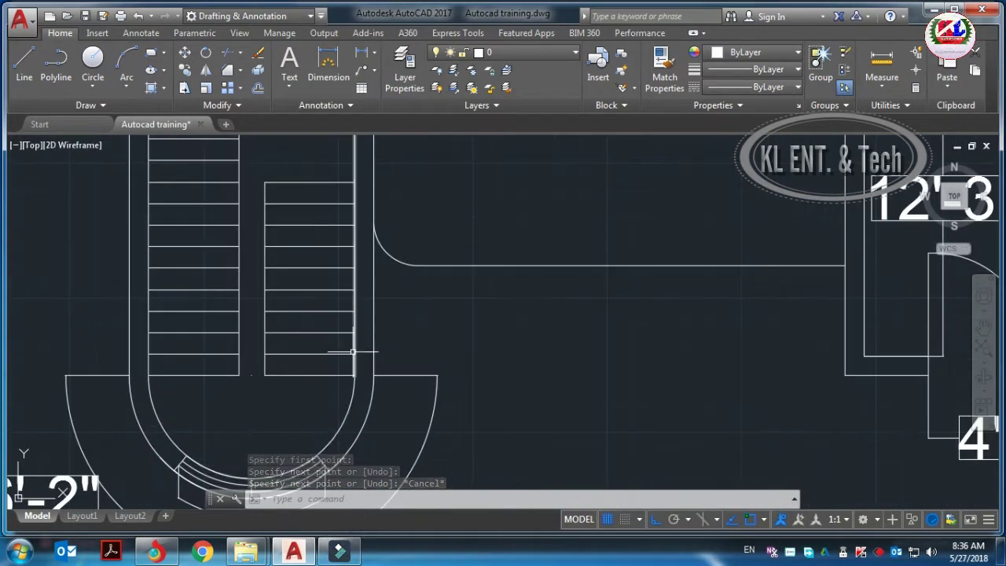
type("DI")
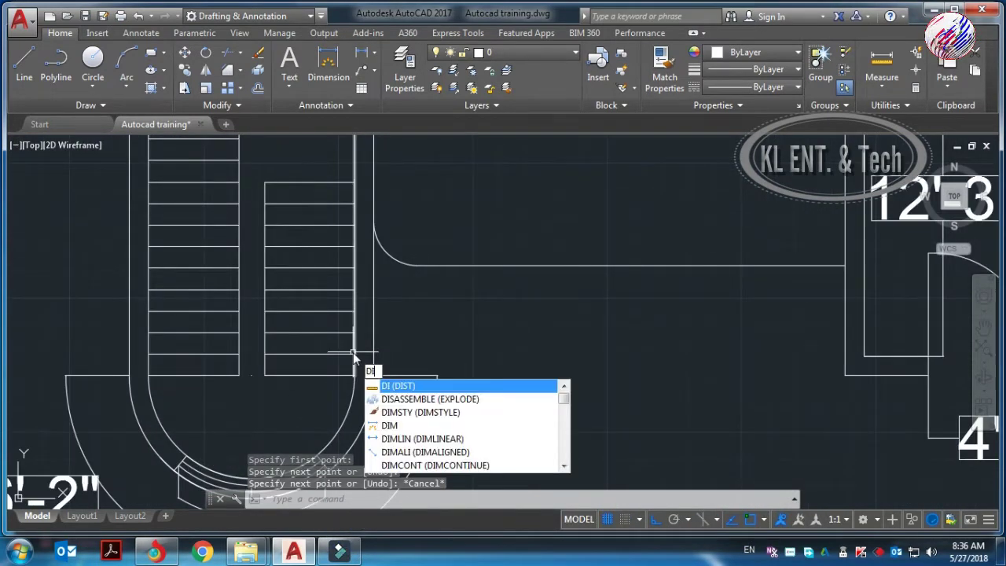
key("Return")
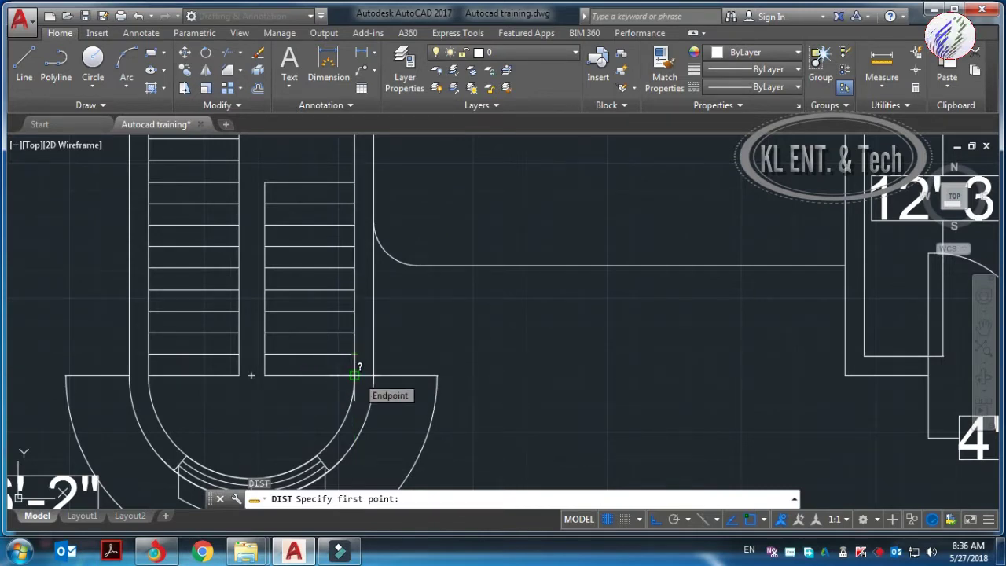
left_click(355, 375)
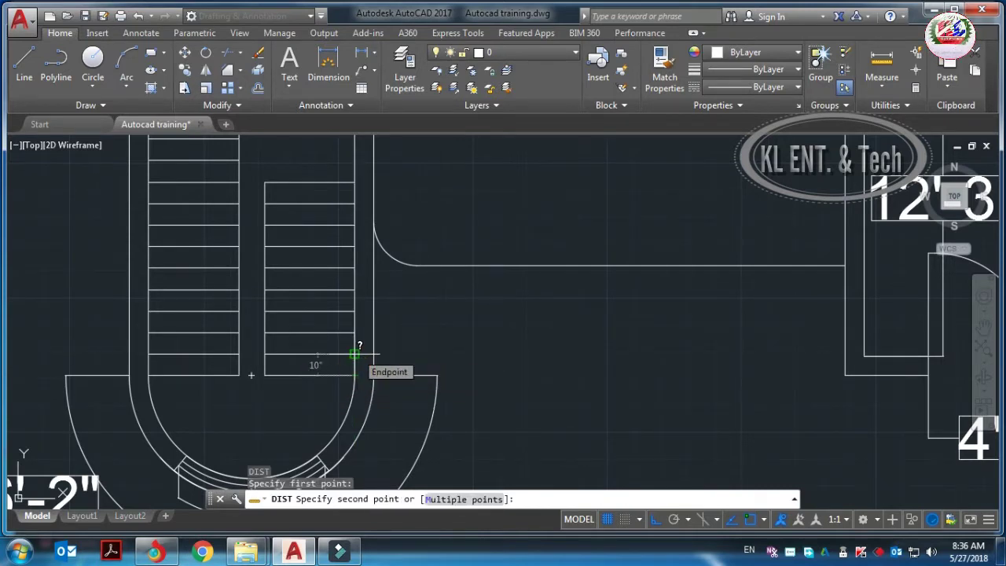
key("Escape")
scroll(287, 375, "down", 4)
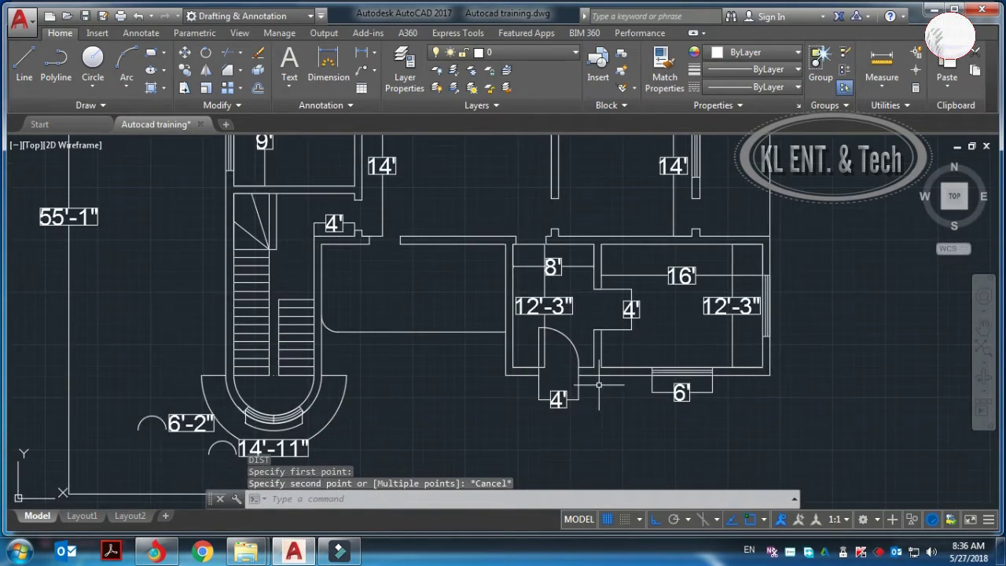
scroll(433, 320, "down", 5)
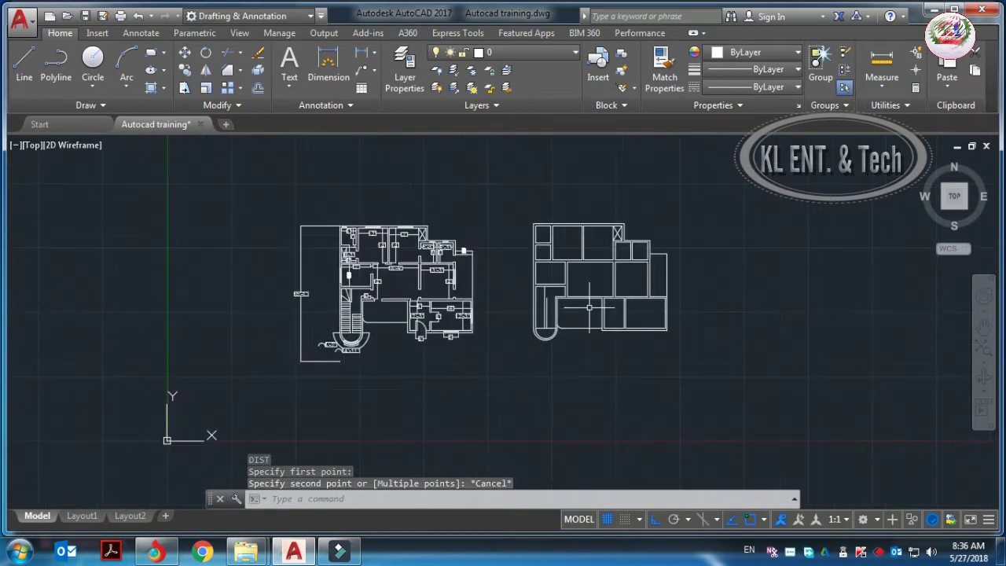
scroll(579, 319, "up", 5)
scroll(487, 369, "up", 3)
scroll(452, 352, "up", 3)
type("O")
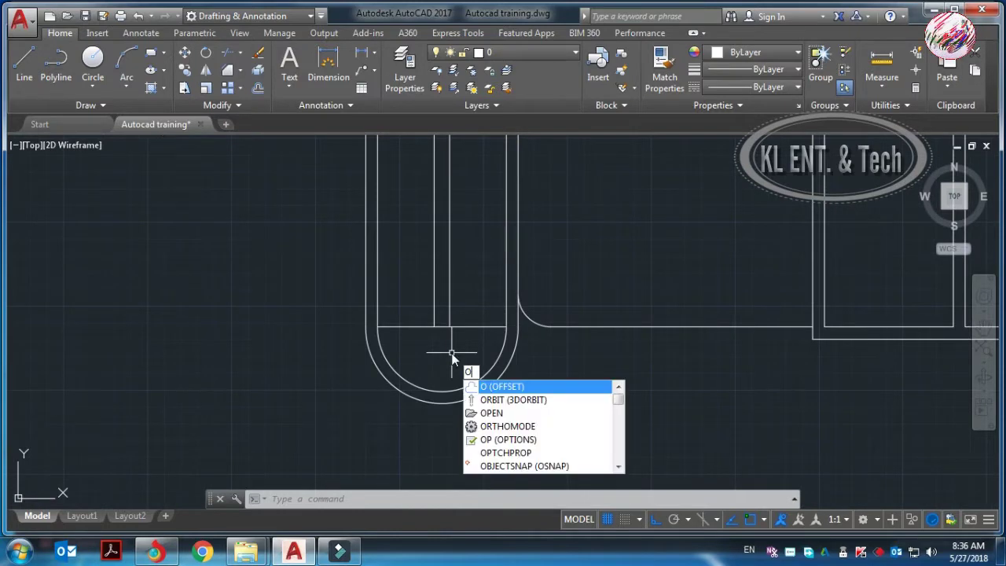
- Offset the bottom horizontal line upward at 10 units to create the first four tread lines
key("Return")
type("10")
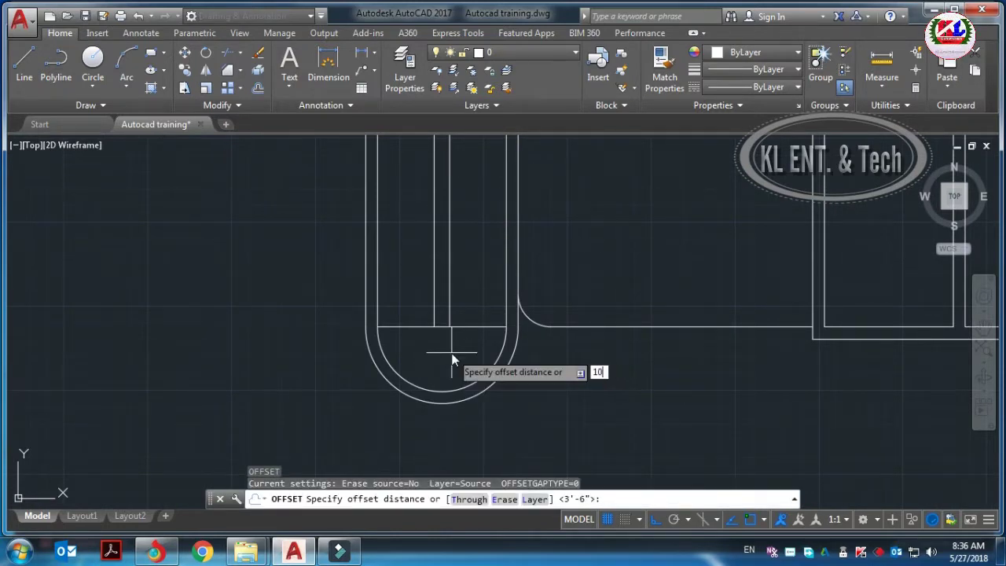
key("Return")
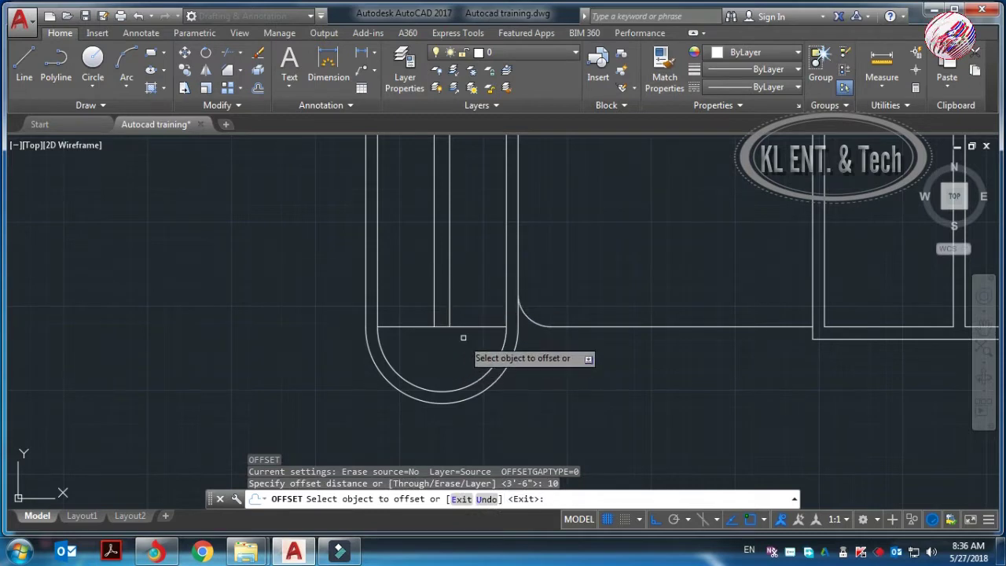
left_click(466, 327)
left_click(470, 295)
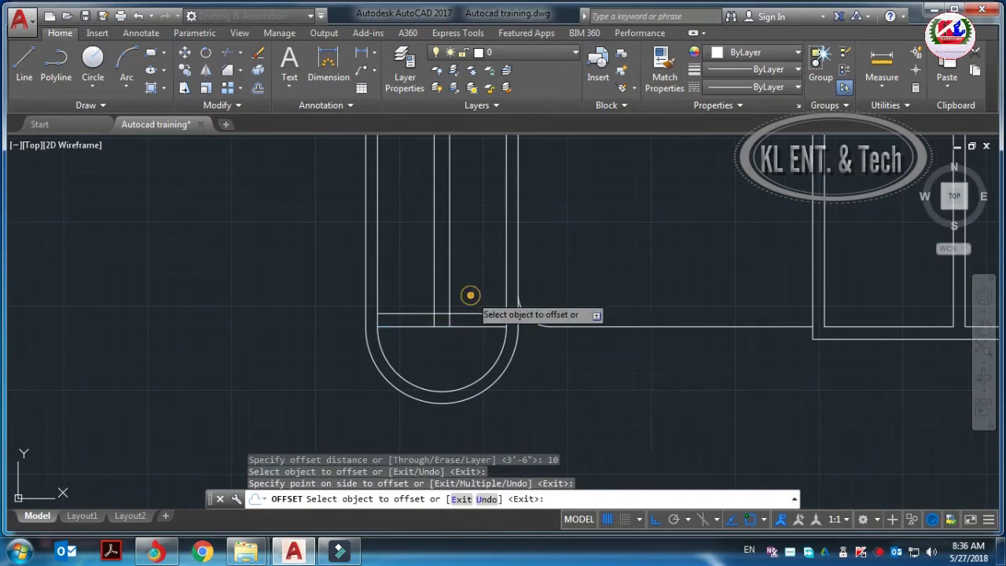
left_click(470, 315)
left_click(467, 284)
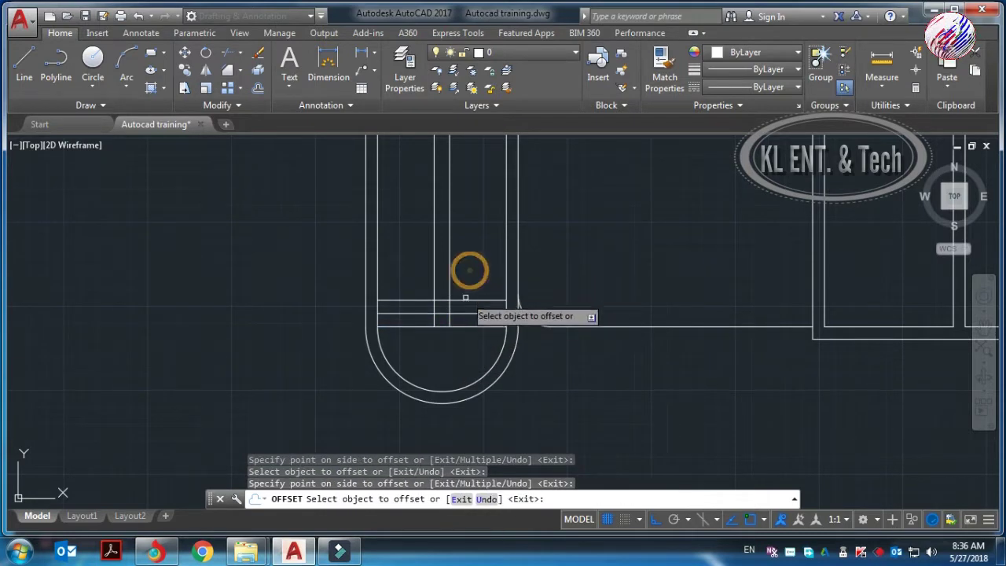
left_click(467, 299)
left_click(466, 295)
left_click(470, 285)
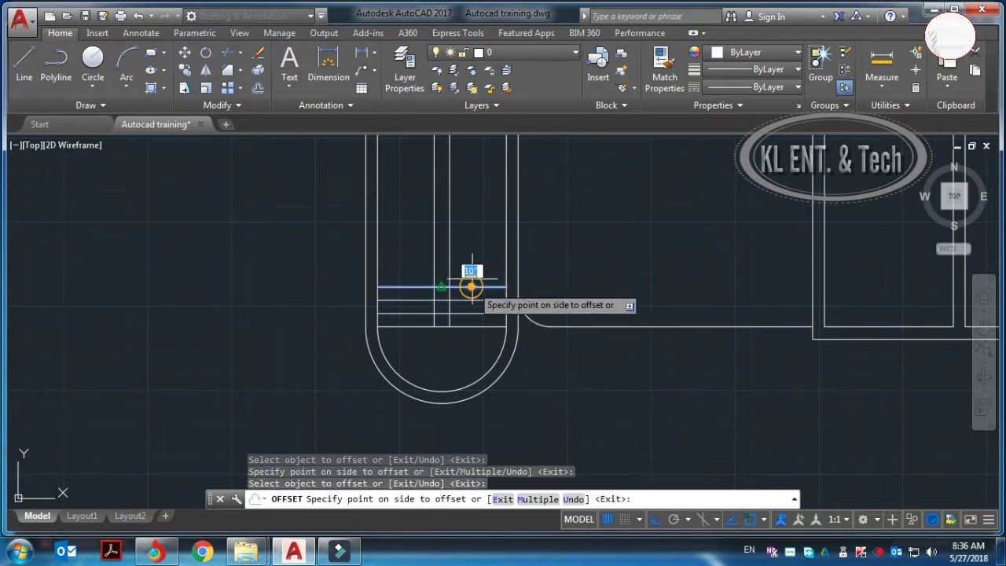
left_click(473, 255)
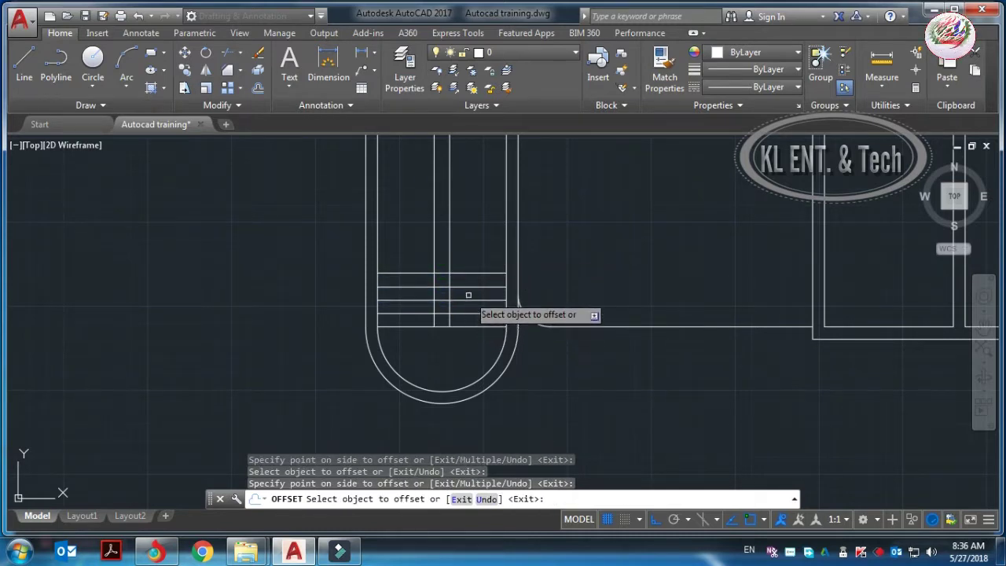
- Continue stacking five more tread lines 10 apart up the stair wing
left_click(472, 273)
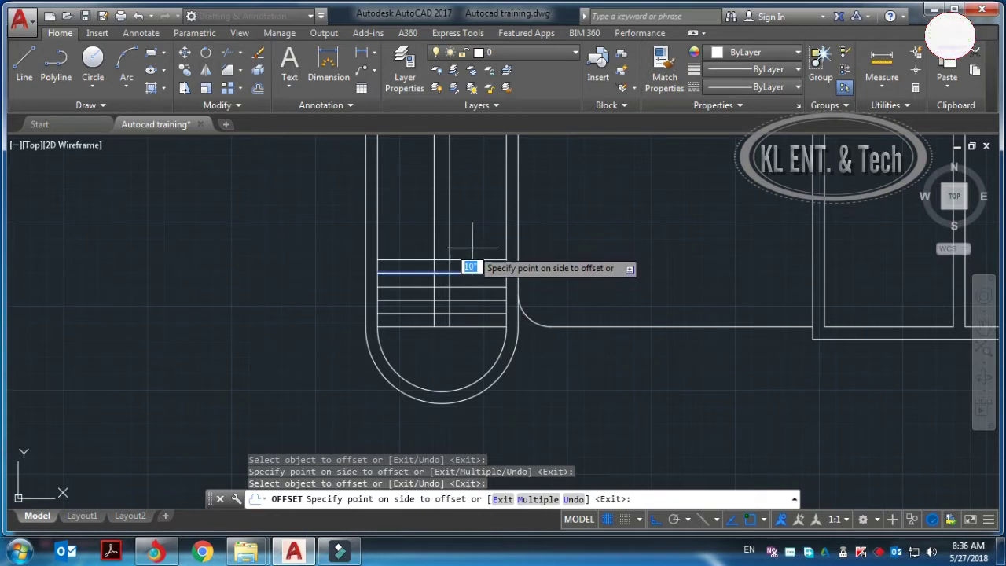
left_click(472, 235)
left_click(474, 260)
left_click(474, 238)
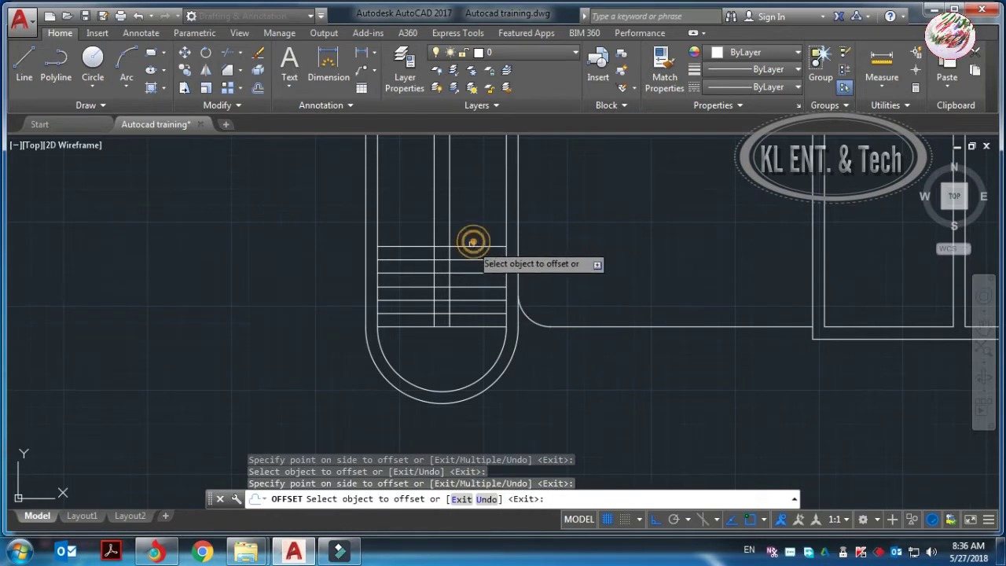
left_click(469, 246)
left_click(470, 227)
left_click(470, 232)
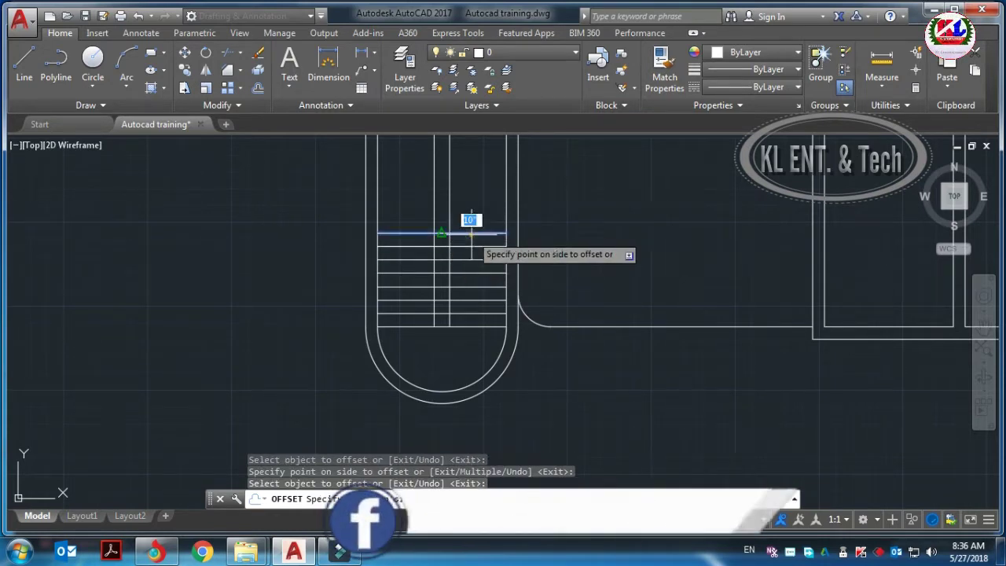
left_click(470, 210)
left_click(469, 216)
left_click(469, 184)
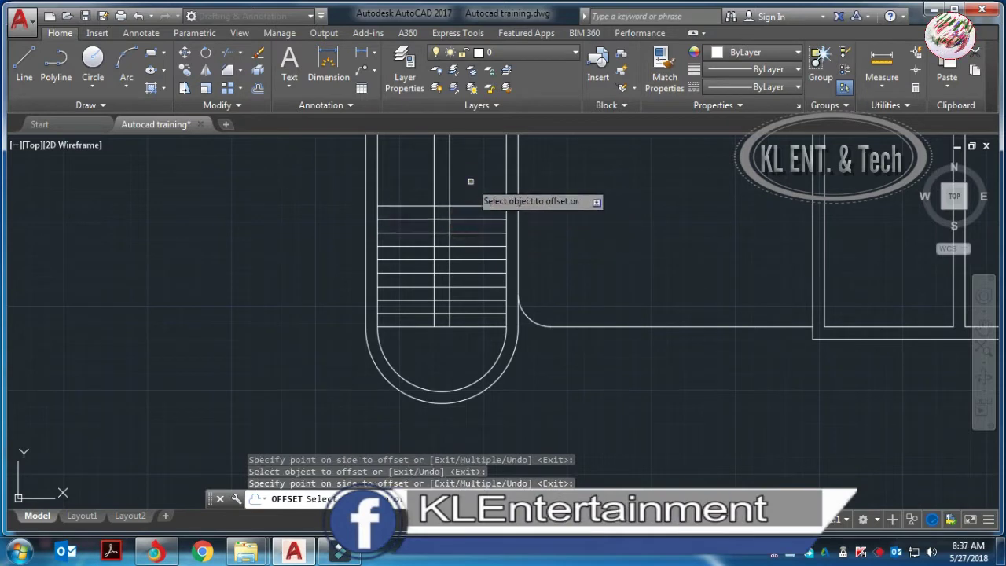
scroll(474, 203, "down", 2)
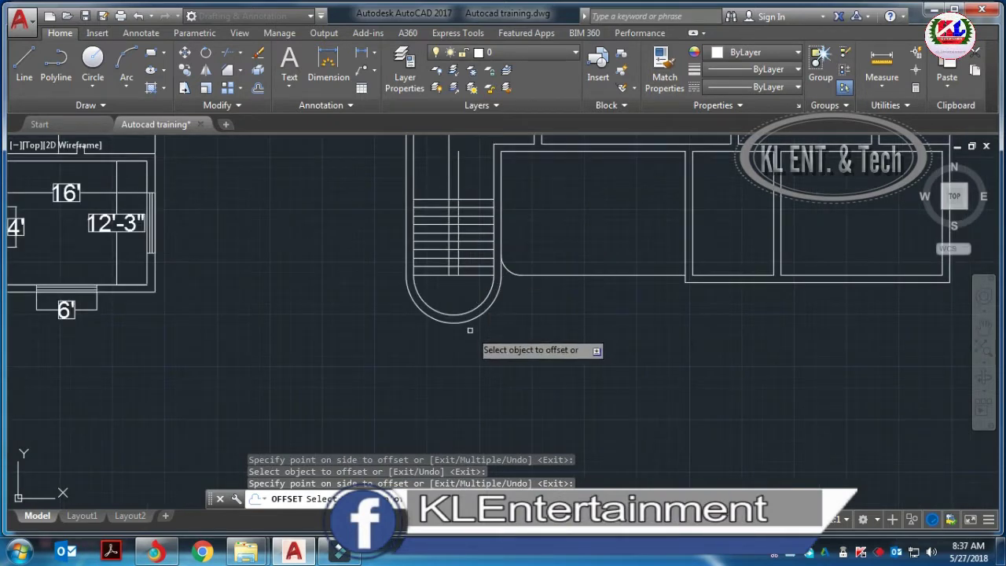
scroll(470, 330, "down", 4)
scroll(118, 326, "up", 4)
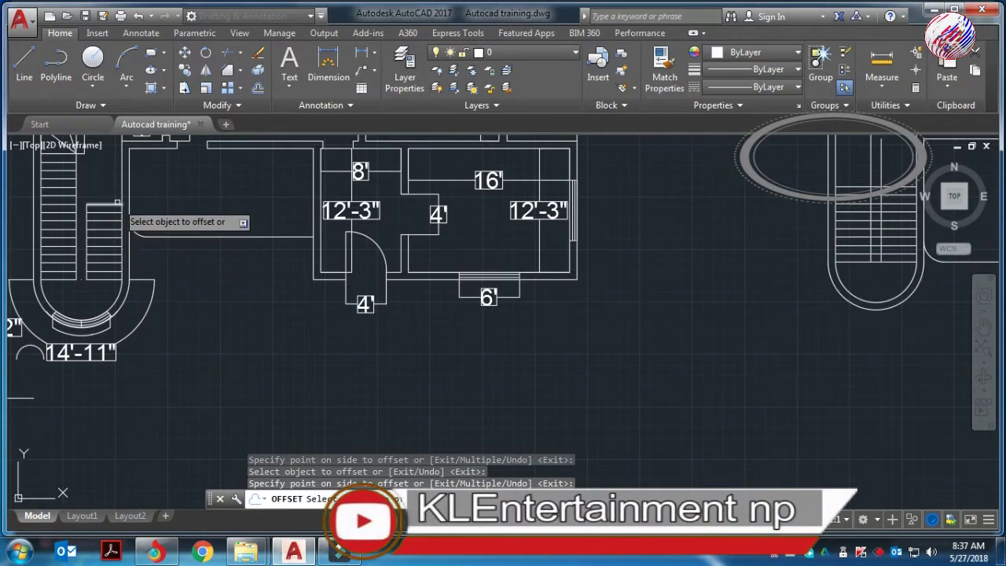
scroll(117, 203, "down", 2)
scroll(495, 230, "up", 2)
scroll(495, 192, "up", 3)
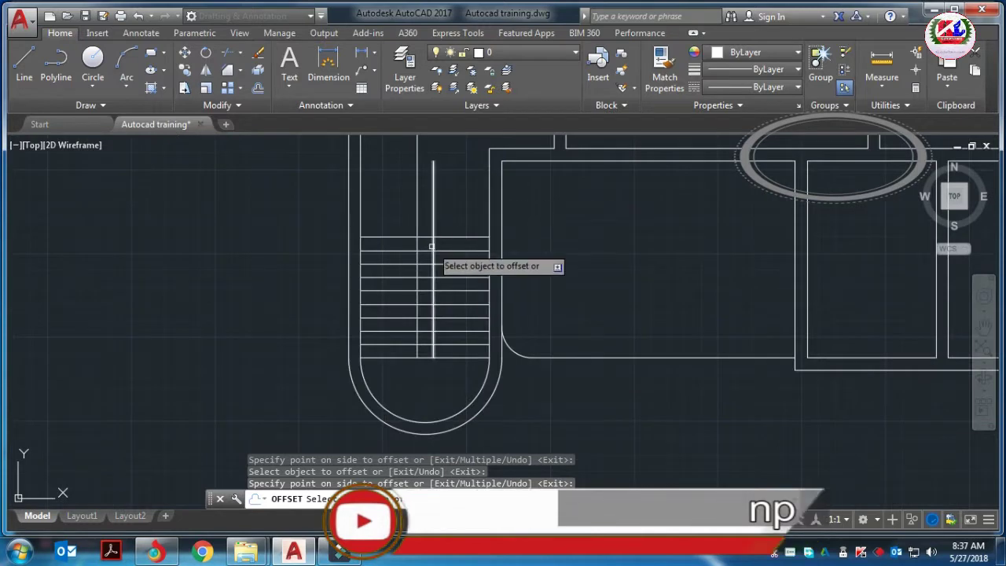
- Trim the tread segments between the middle divider lines with a crossing selection, leaving a central gap
key("Escape")
type("tr")
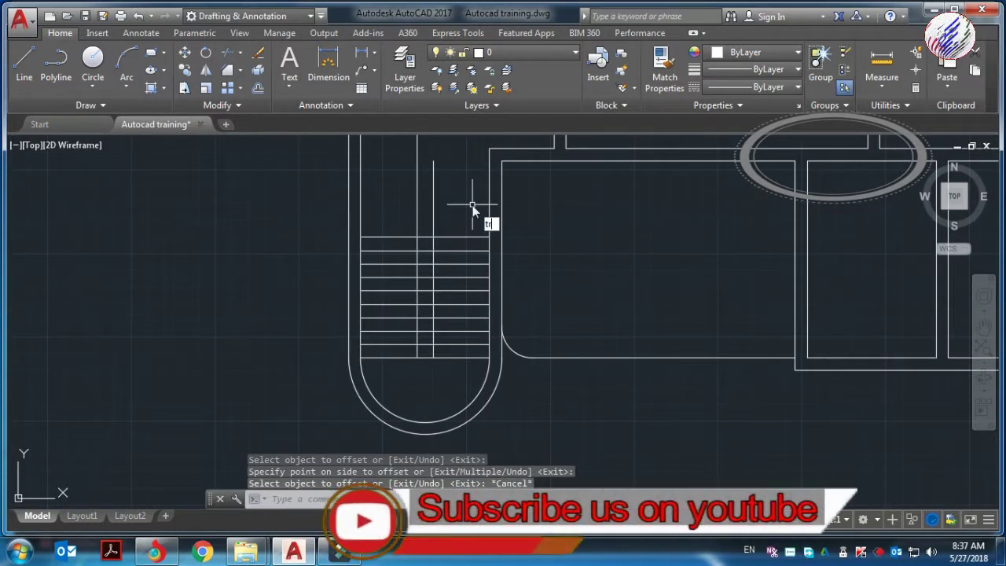
key("Return")
key("Return")
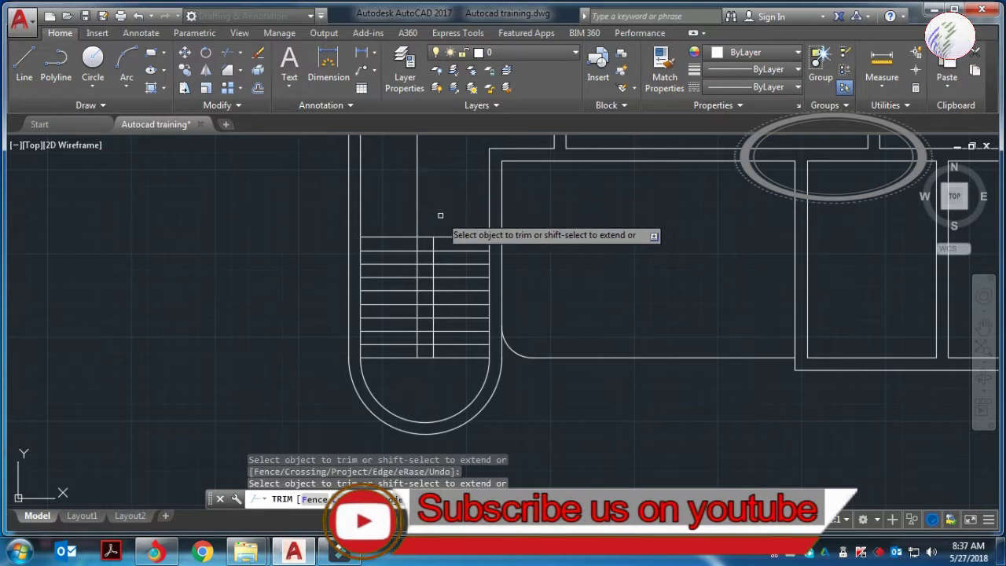
scroll(440, 228, "down", 3)
scroll(440, 236, "up", 2)
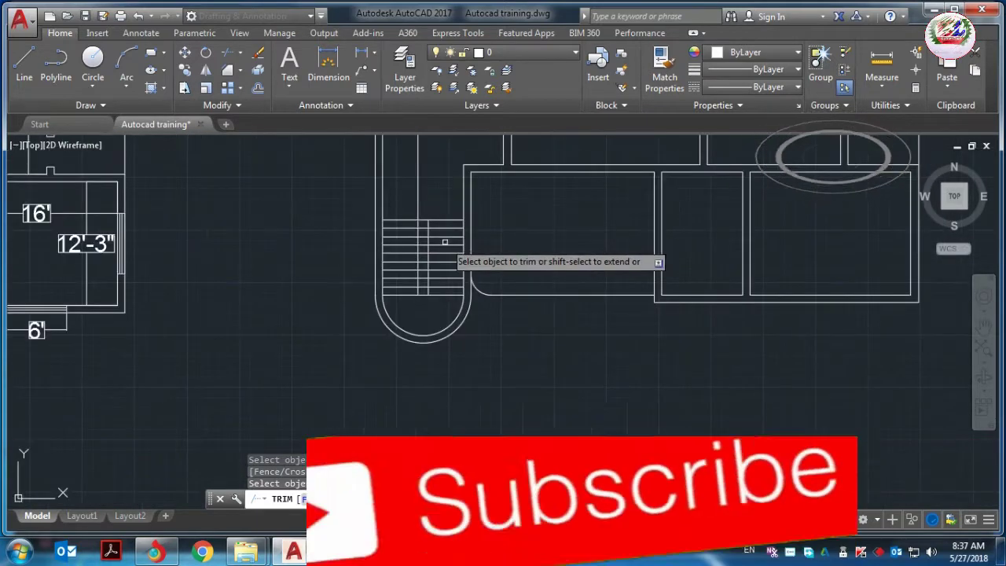
scroll(455, 251, "up", 5)
scroll(652, 443, "up", 1)
scroll(652, 443, "down", 3)
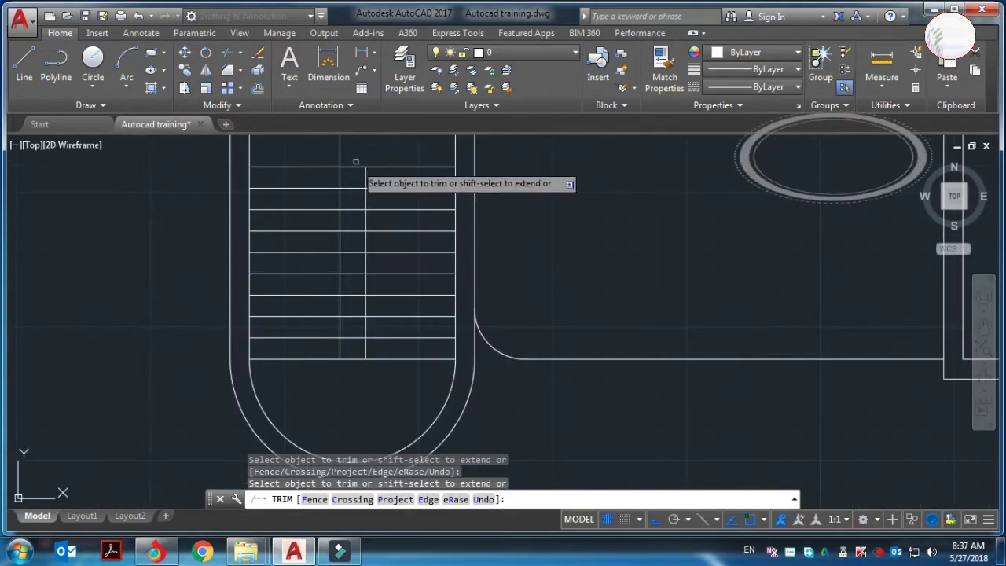
left_click(354, 157)
left_click(355, 384)
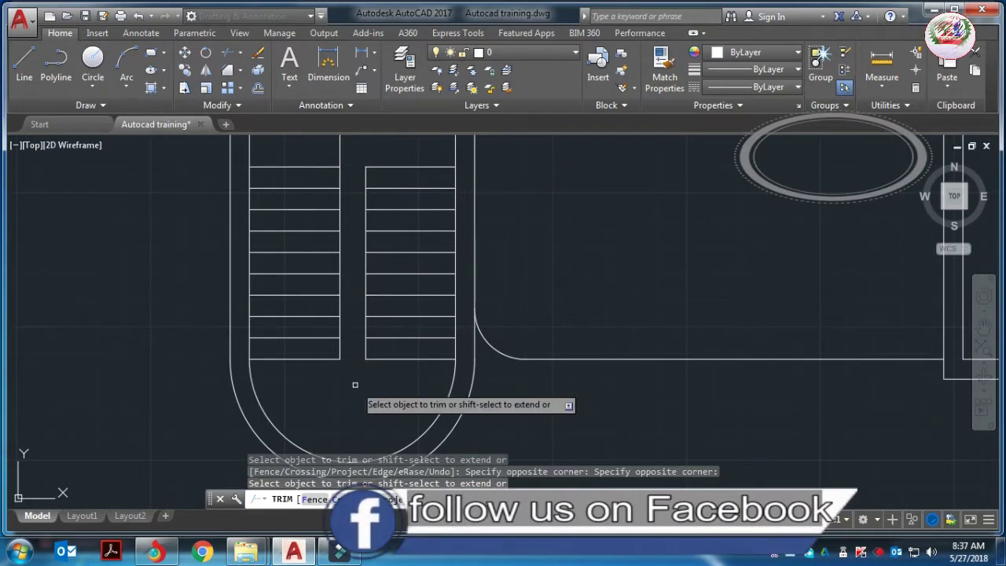
scroll(353, 384, "down", 4)
scroll(345, 268, "down", 3)
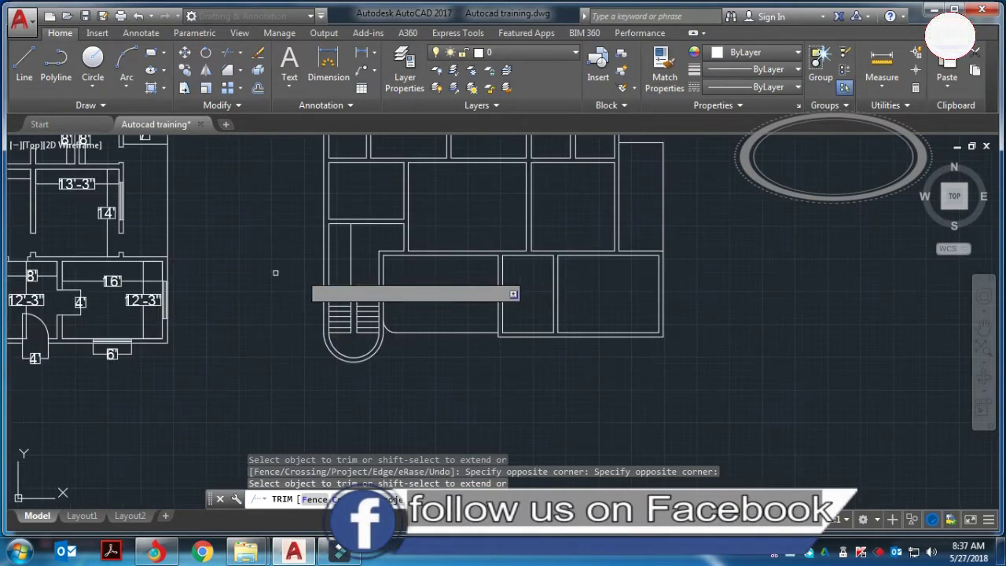
scroll(322, 280, "down", 1)
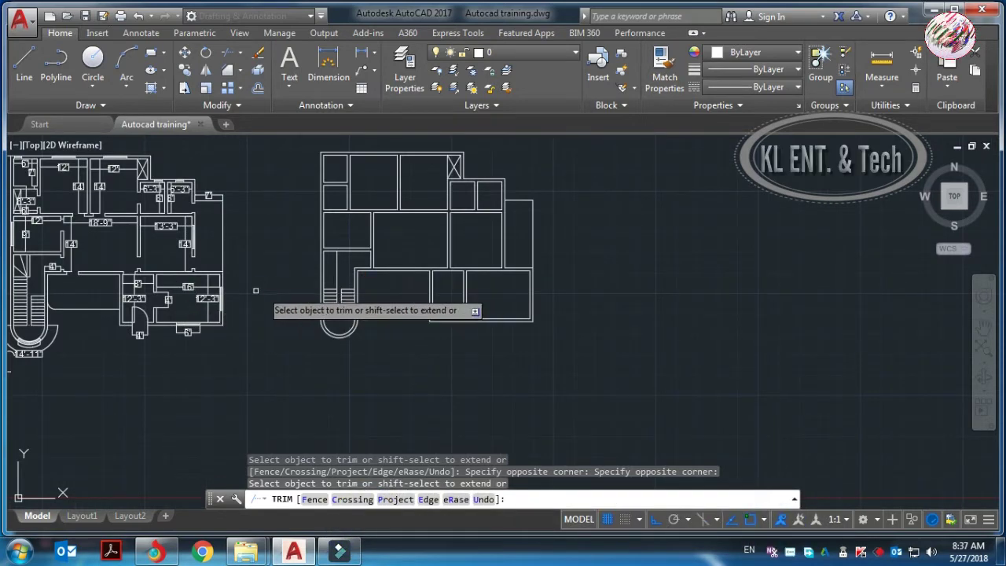
scroll(255, 291, "up", 2)
scroll(417, 290, "down", 2)
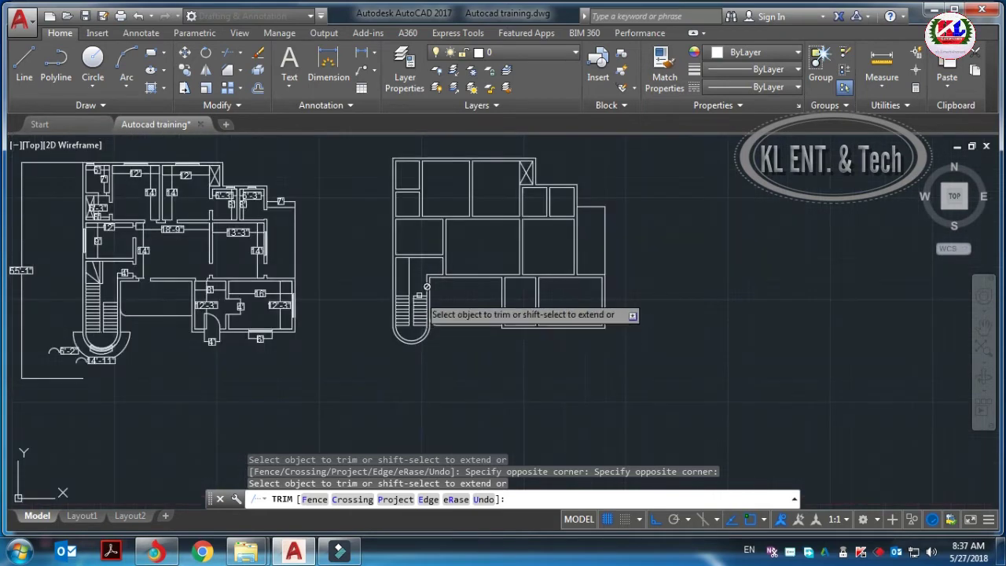
scroll(426, 287, "up", 2)
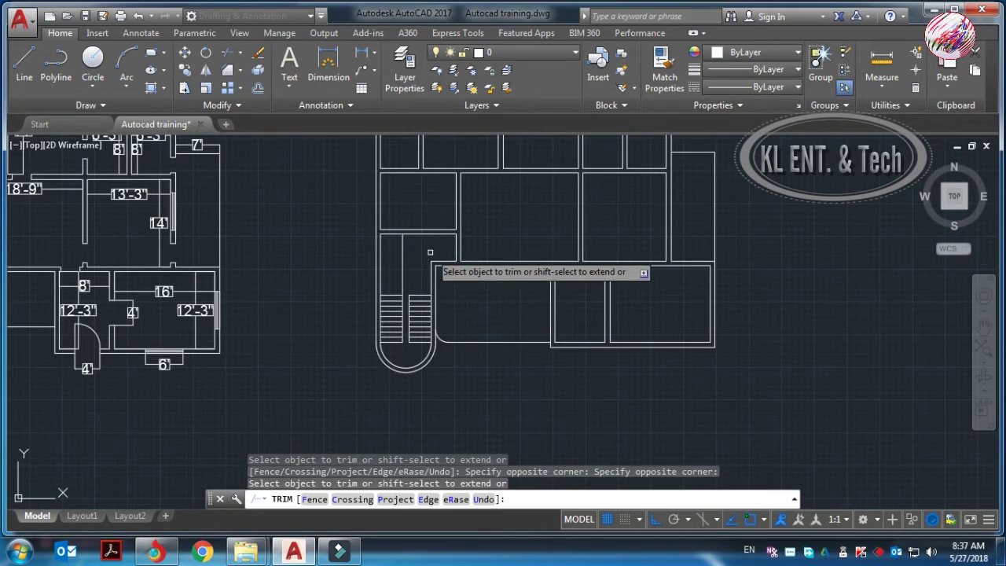
key("Escape")
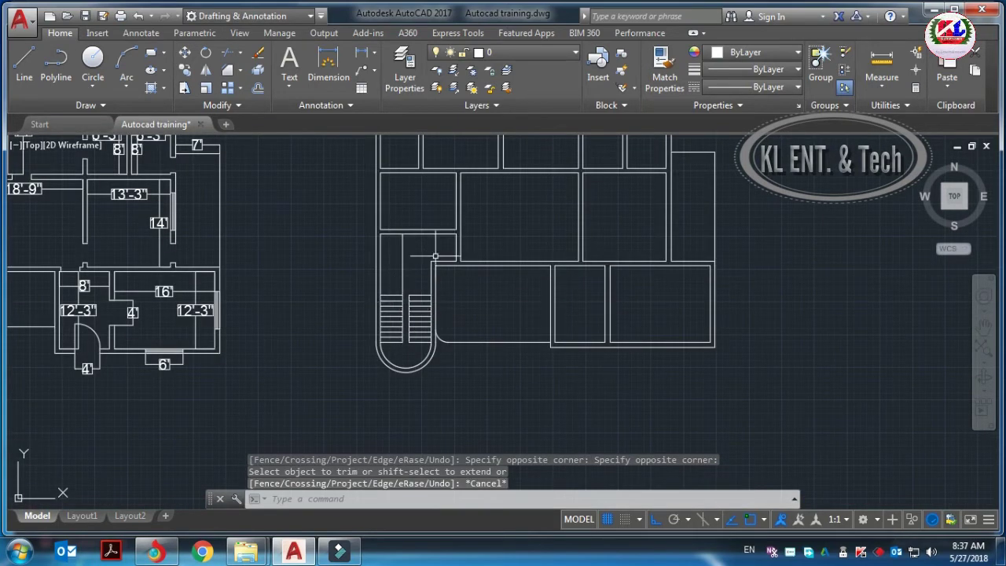
type("O")
- Offset the left flight's top tread upward repeatedly at 0'-10" to add new treads
key("Return")
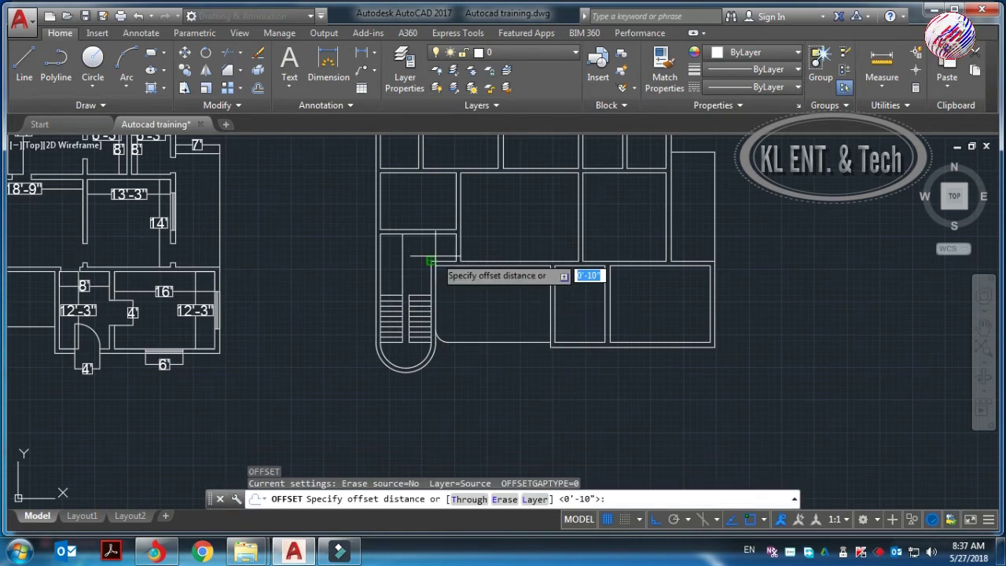
key("Return")
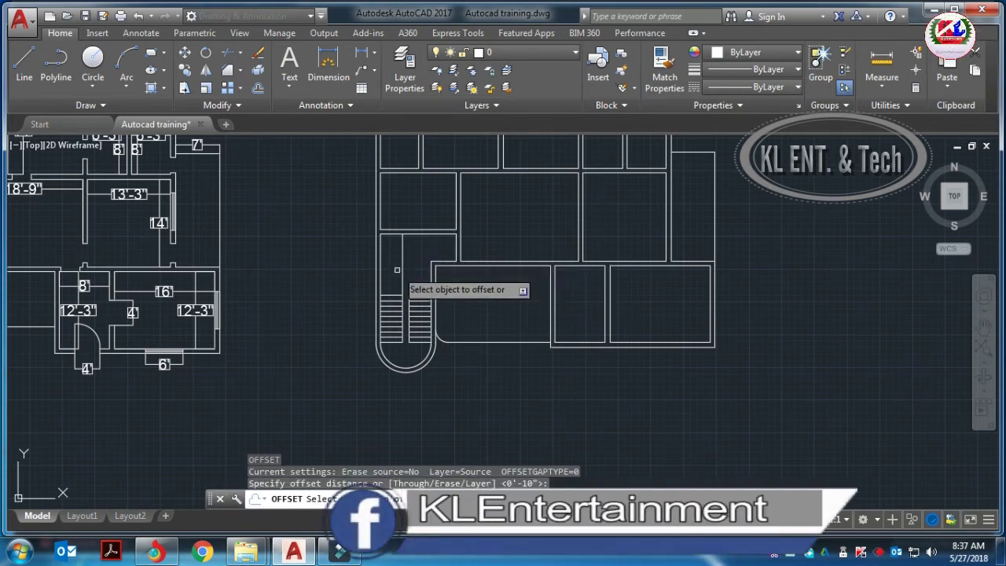
scroll(389, 326, "up", 4)
left_click(371, 364)
left_click(375, 278)
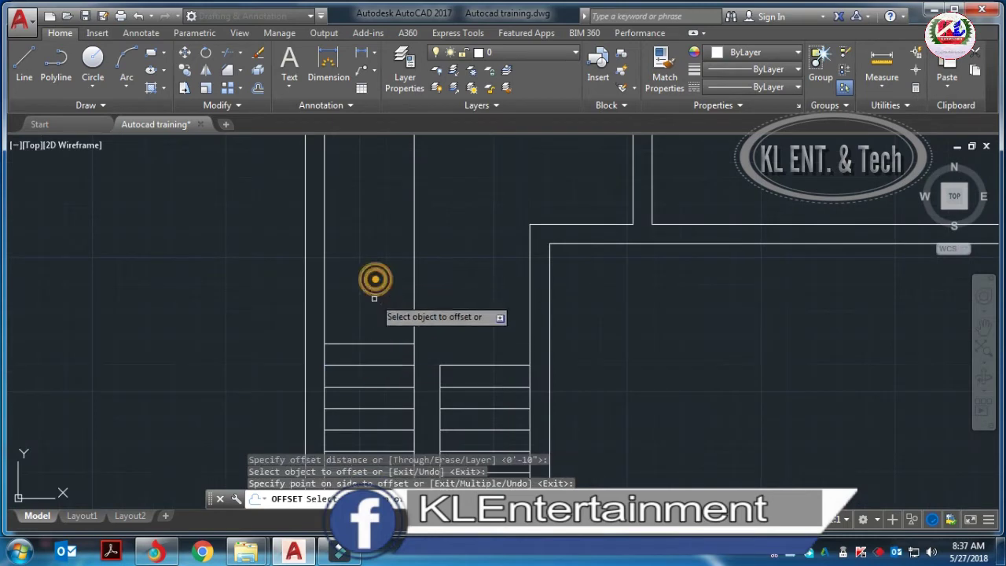
left_click(368, 342)
left_click(368, 344)
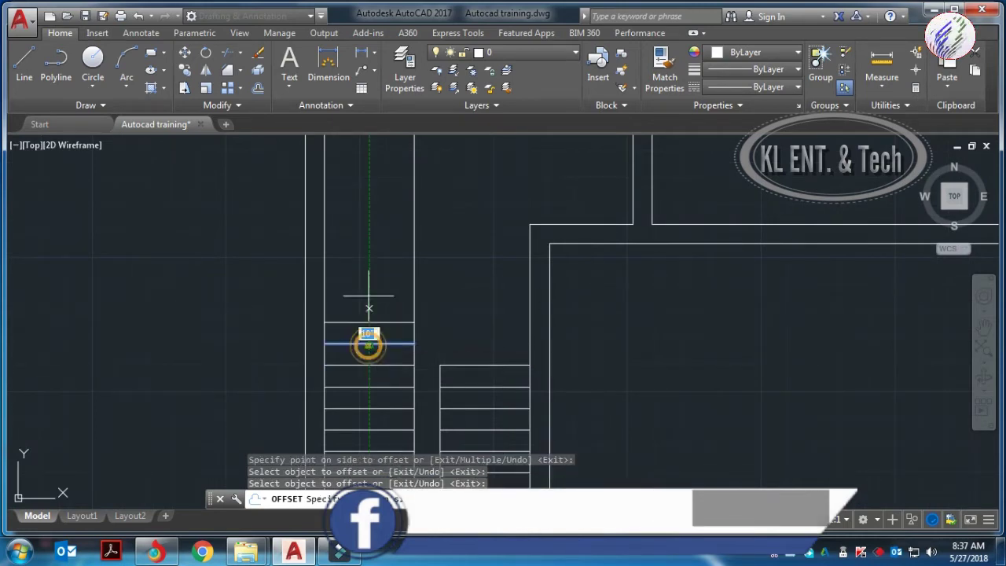
left_click(366, 274)
left_click(372, 322)
left_click(379, 265)
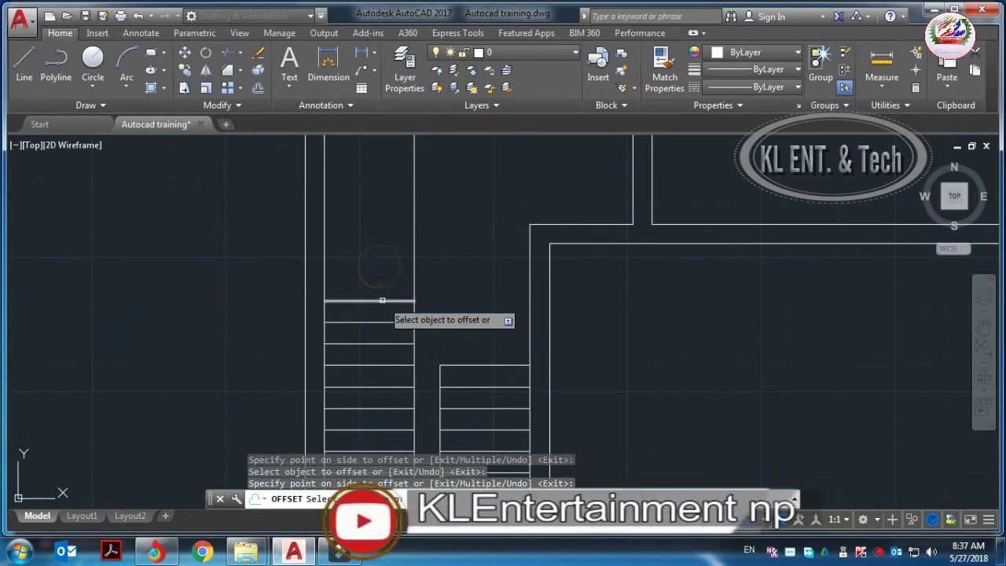
left_click(377, 301)
left_click(389, 251)
left_click(384, 284)
left_click(383, 279)
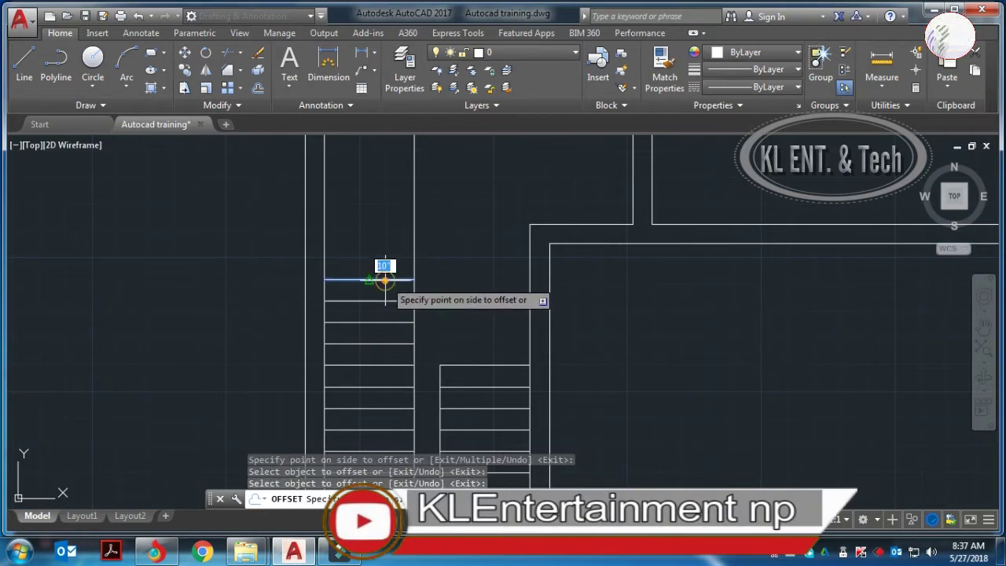
- Add the last 0'-10" treads to the left flight and undo the stray extra offset
left_click(384, 246)
left_click(385, 257)
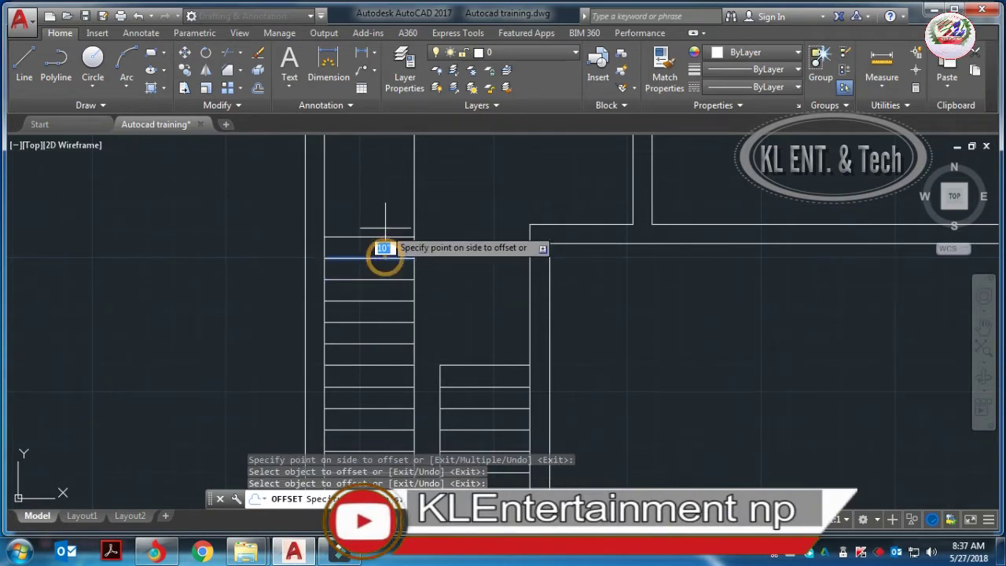
left_click(384, 228)
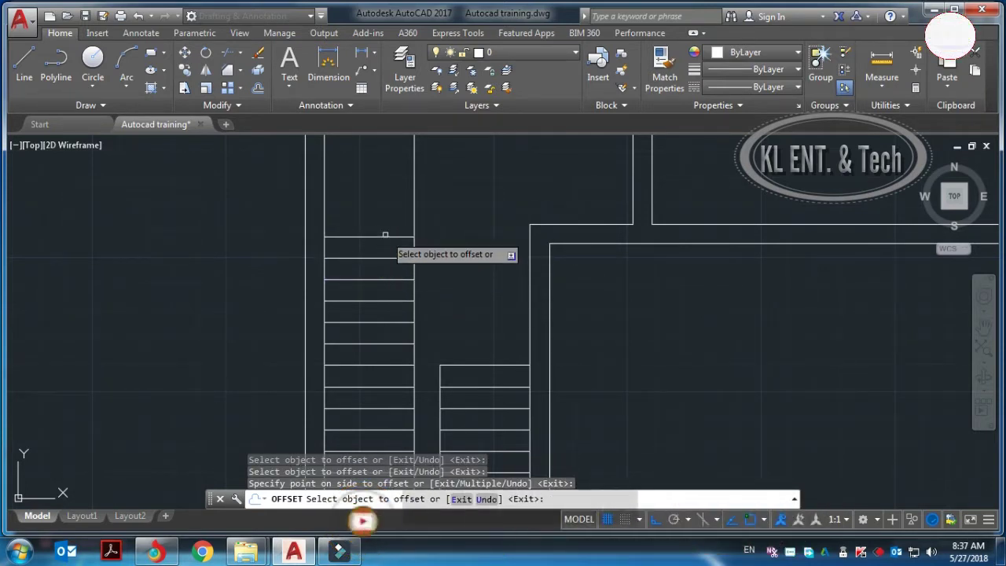
left_click(384, 236)
left_click(385, 204)
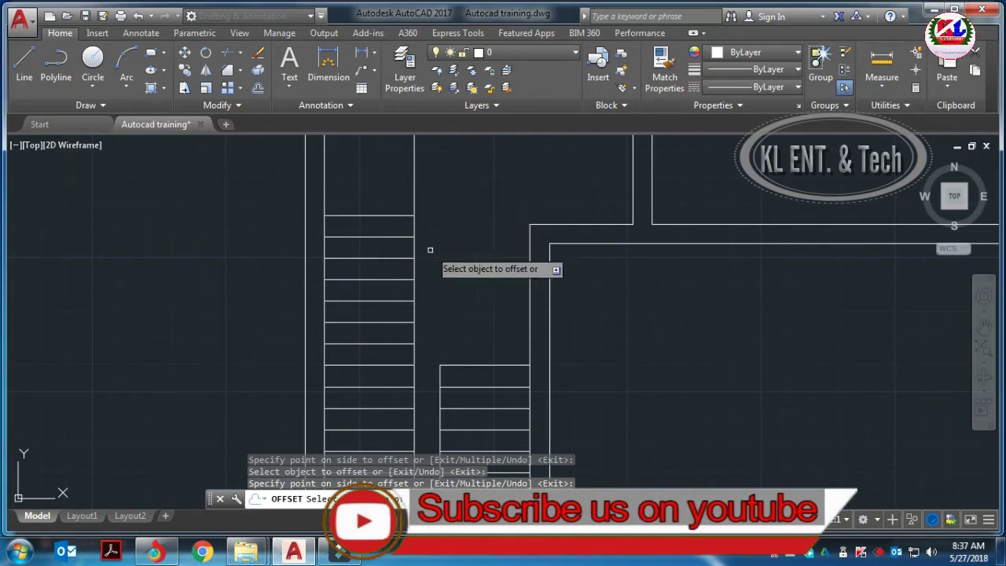
left_click(430, 250)
scroll(448, 258, "down", 5)
scroll(326, 261, "down", 2)
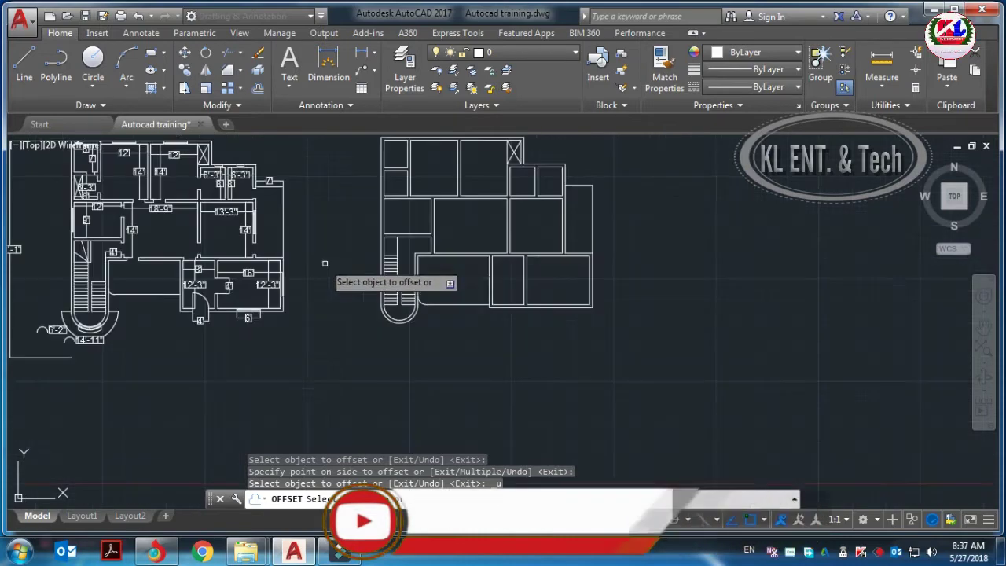
left_click(286, 262)
left_click(487, 498)
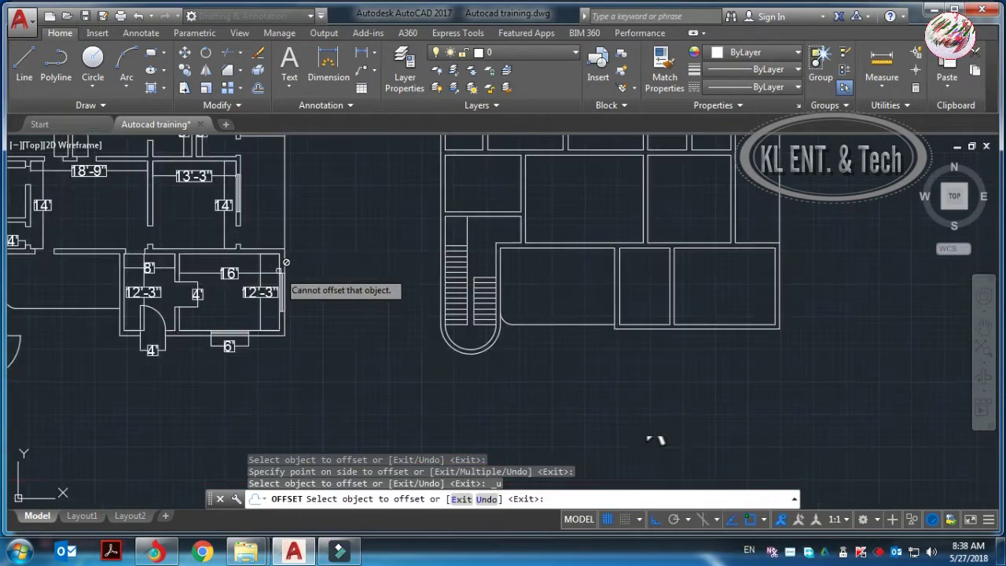
scroll(420, 271, "up", 2)
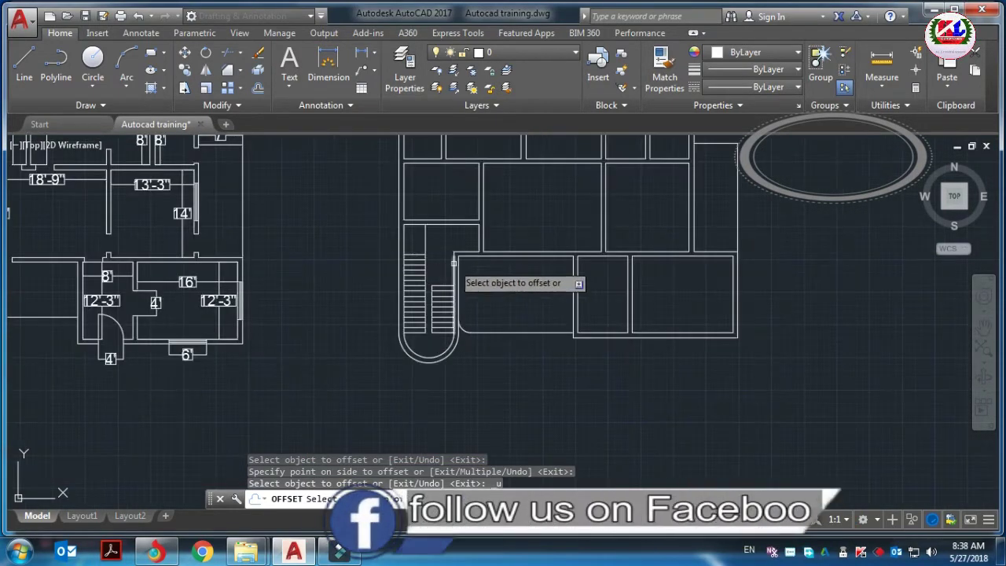
scroll(405, 303, "up", 2)
key("Escape")
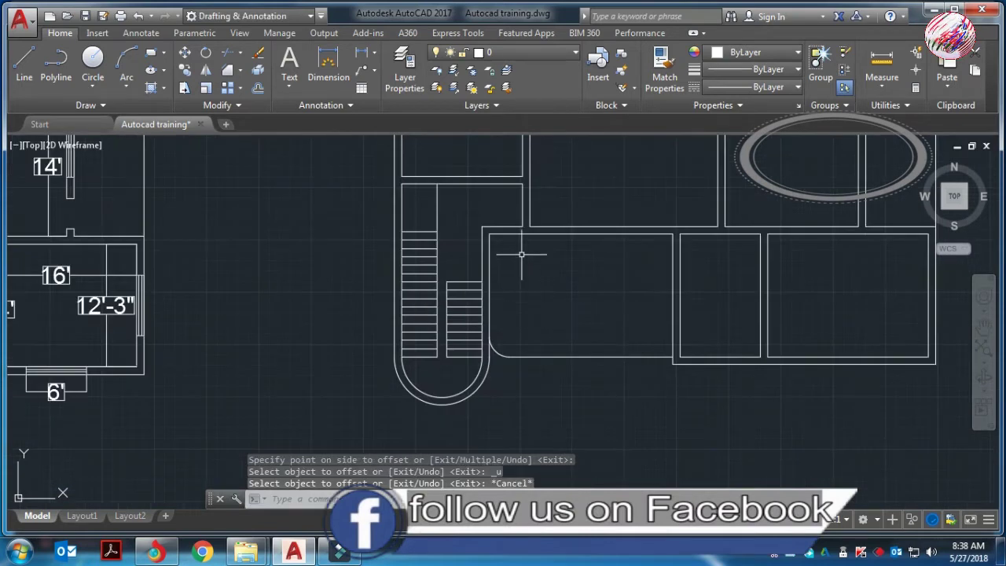
- Draw a horizontal line from the stair corner across to the left of the stair
type("l")
key("Return")
scroll(521, 254, "up", 2)
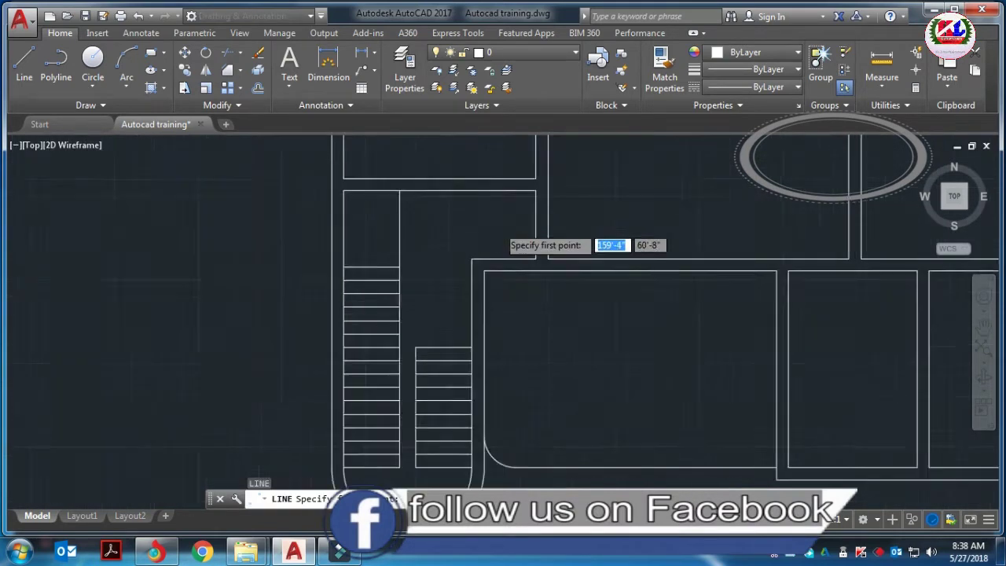
scroll(503, 267, "up", 2)
left_click(456, 280)
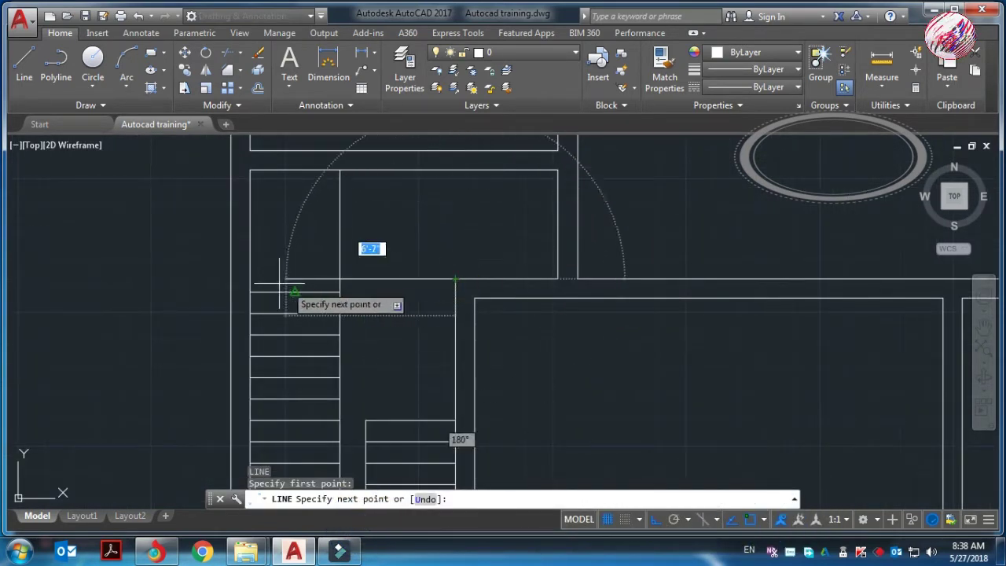
left_click(179, 278)
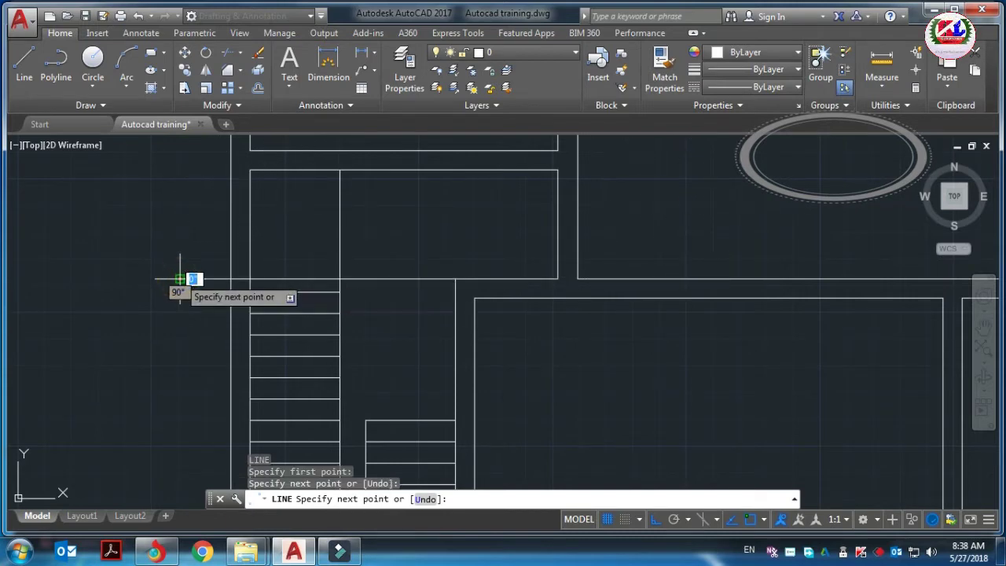
key("Escape")
- Trim off the new line's left portion, using all objects as cutting edges
type("tr")
key("Return")
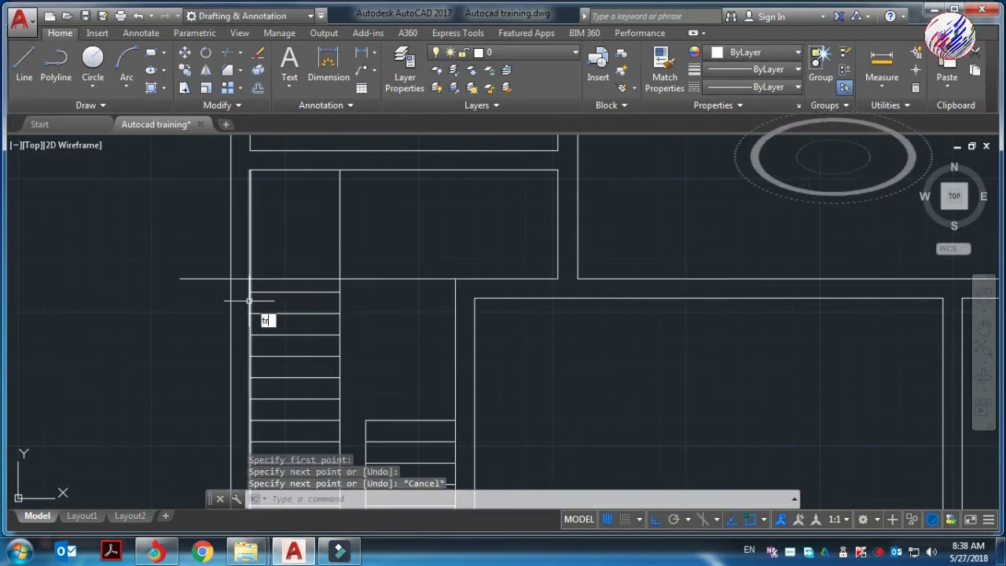
key("Return")
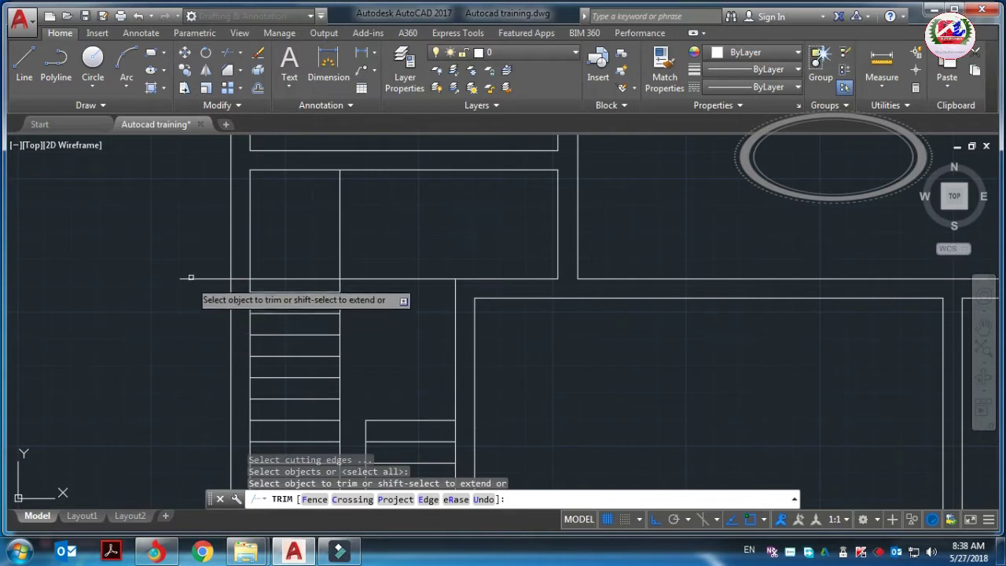
left_click(191, 277)
left_click(238, 277)
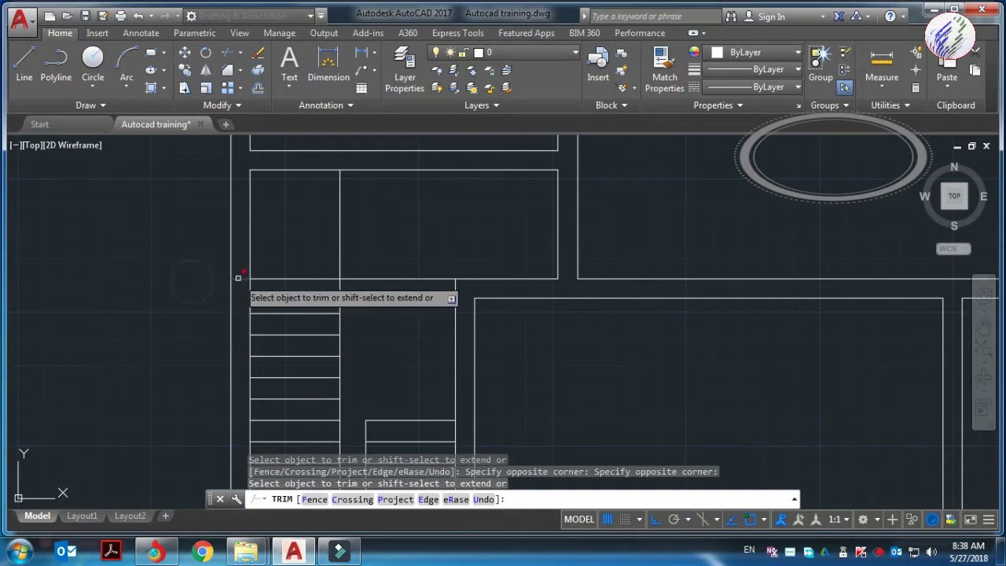
scroll(391, 305, "down", 4)
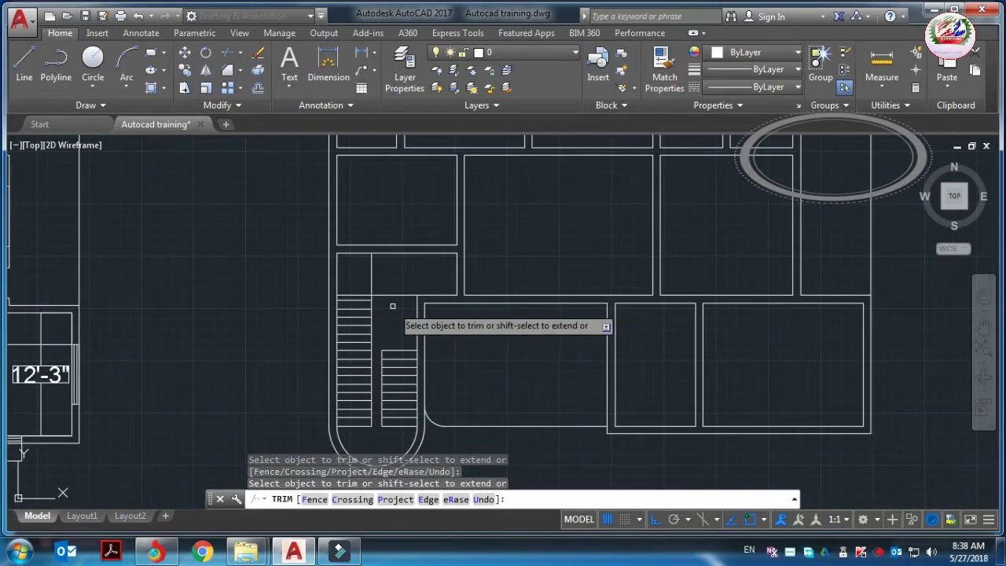
scroll(389, 302, "down", 2)
scroll(386, 299, "up", 2)
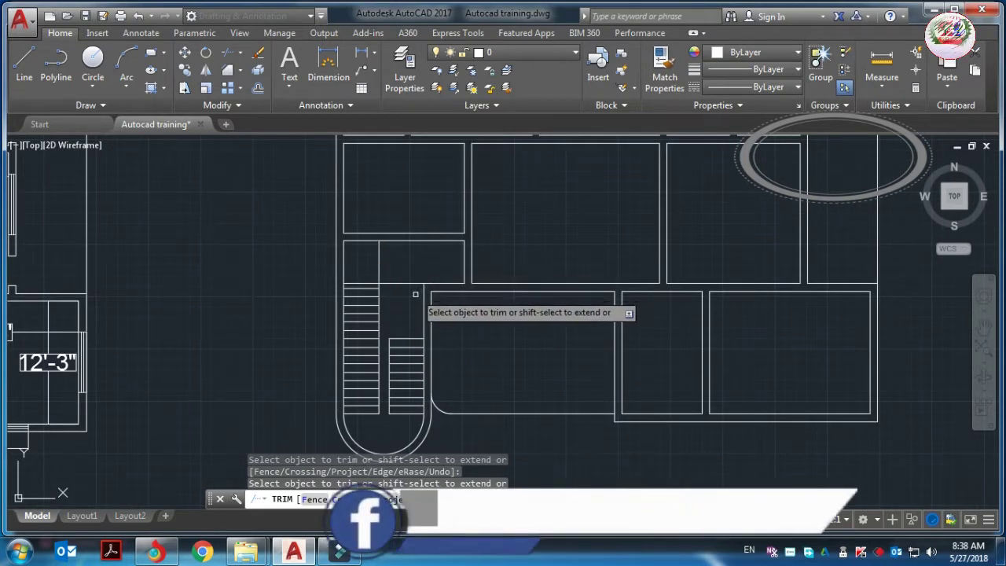
key("Escape")
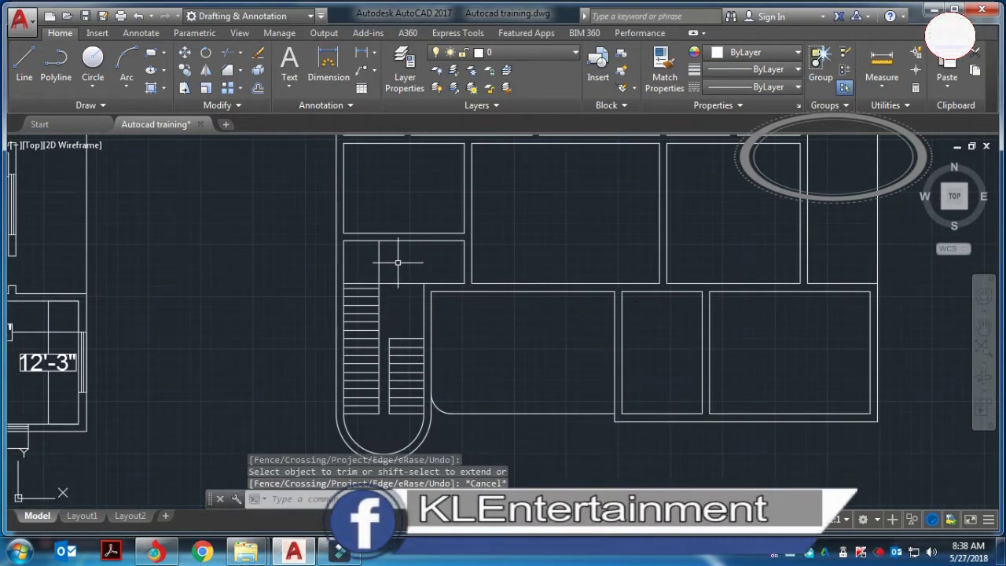
scroll(398, 263, "up", 2)
scroll(398, 263, "up", 2)
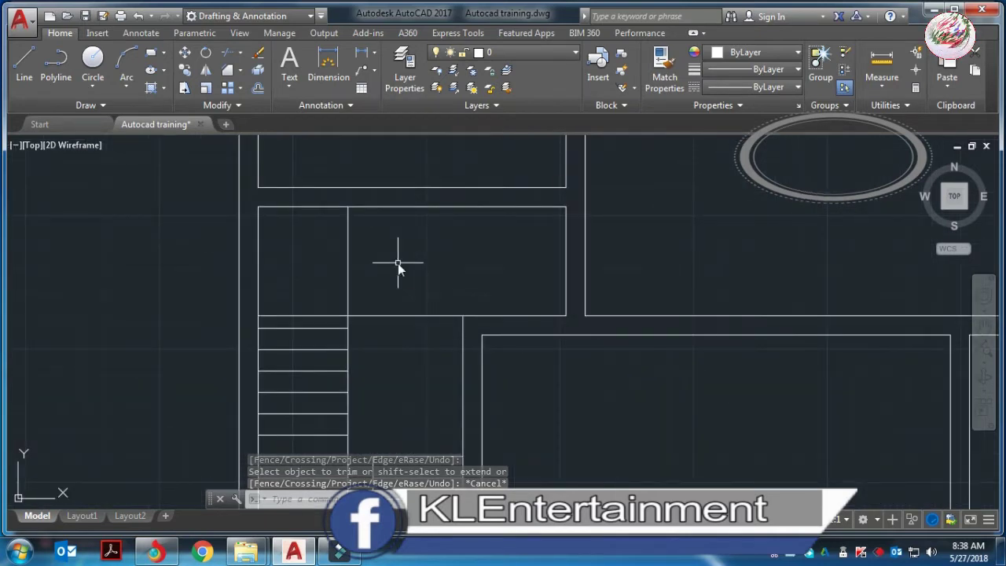
- Draw a vertical line down the landing's left side, from its top-left to bottom-left corner
type("l")
key("Return")
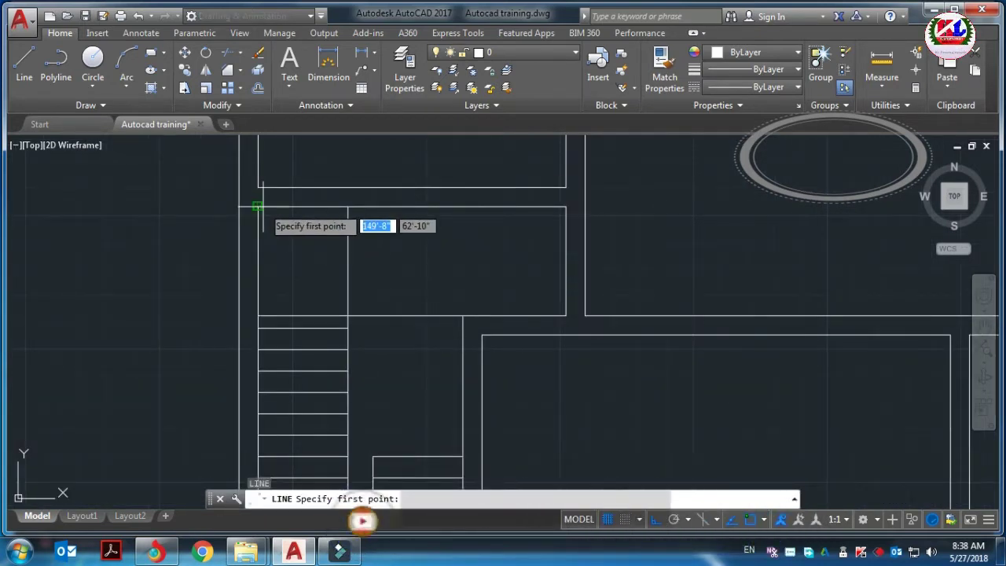
left_click(258, 207)
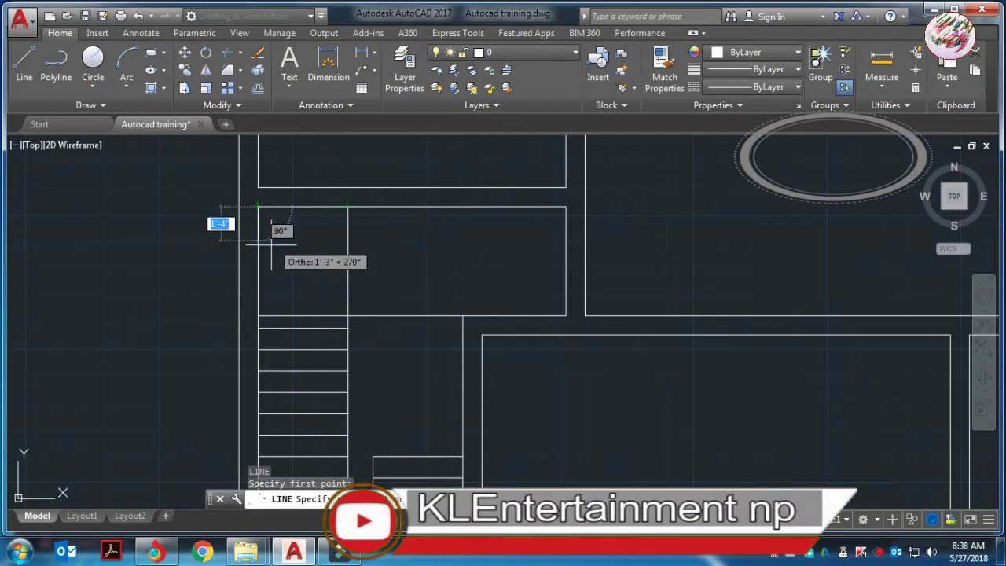
left_click(257, 314)
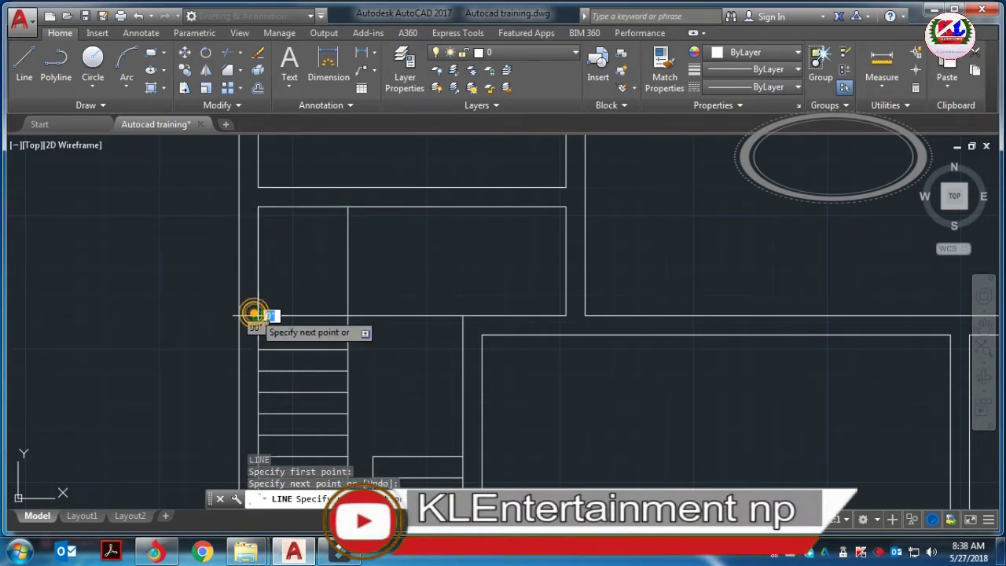
key("Escape")
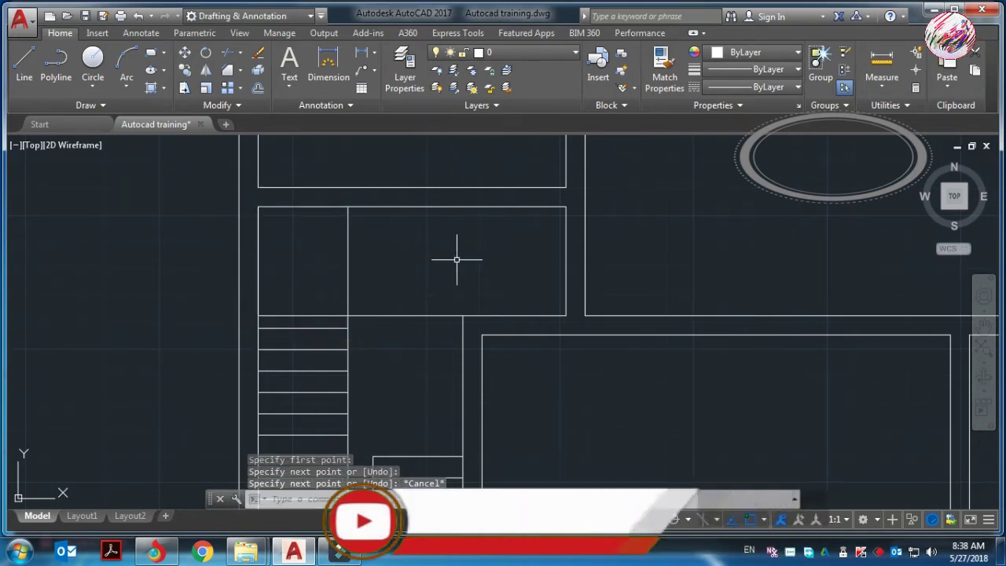
- Offset the stair divider line 9 inches to the right
type("o")
key("Return")
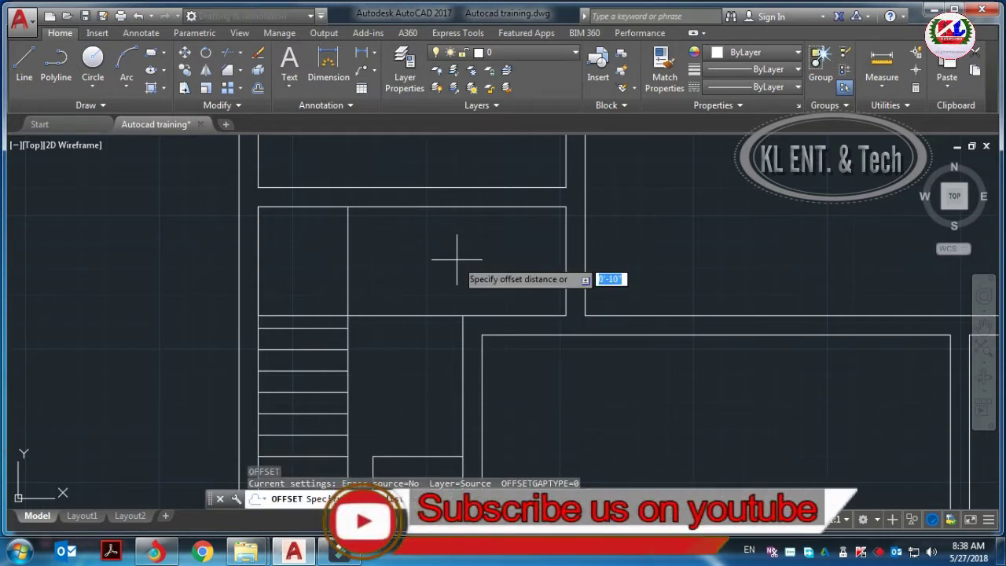
left_click(345, 268)
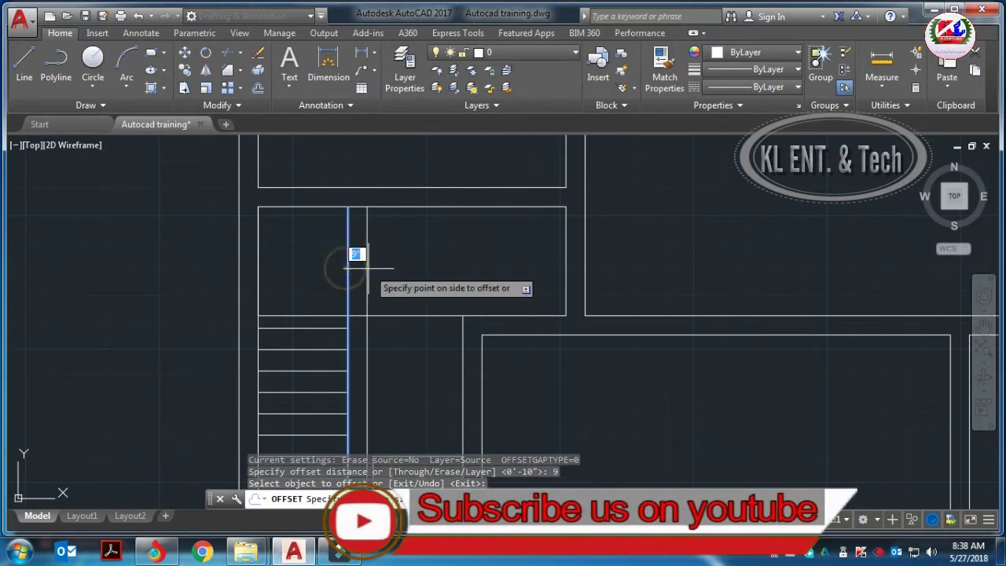
left_click(360, 261)
scroll(377, 279, "down", 3)
scroll(409, 322, "up", 2)
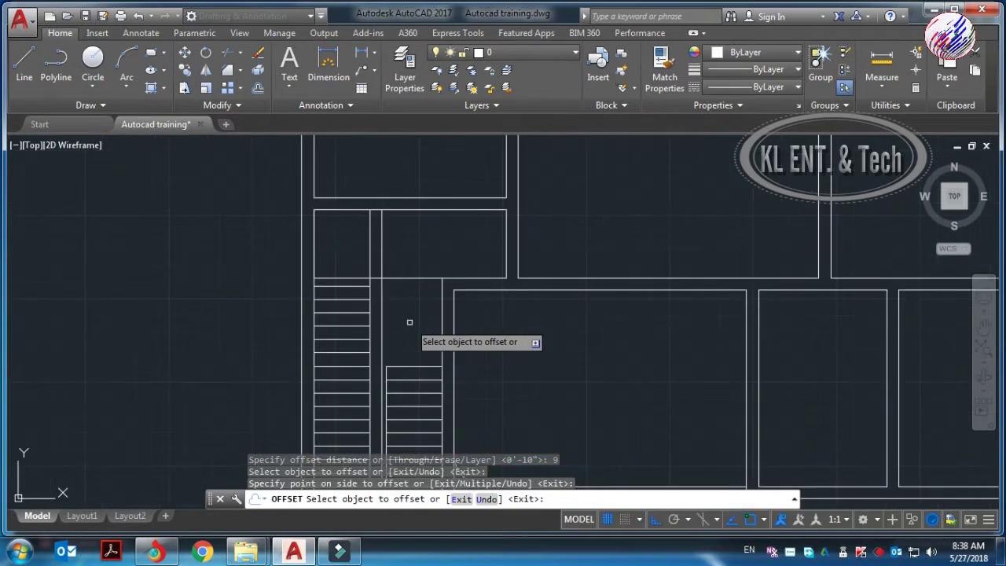
key("Escape")
key("Return")
key("Return")
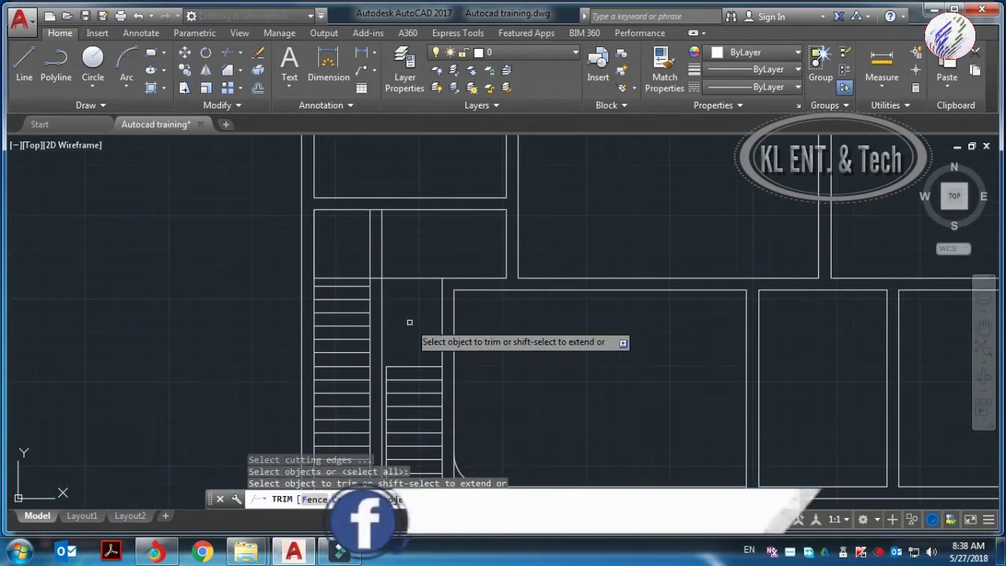
scroll(386, 379, "up", 4)
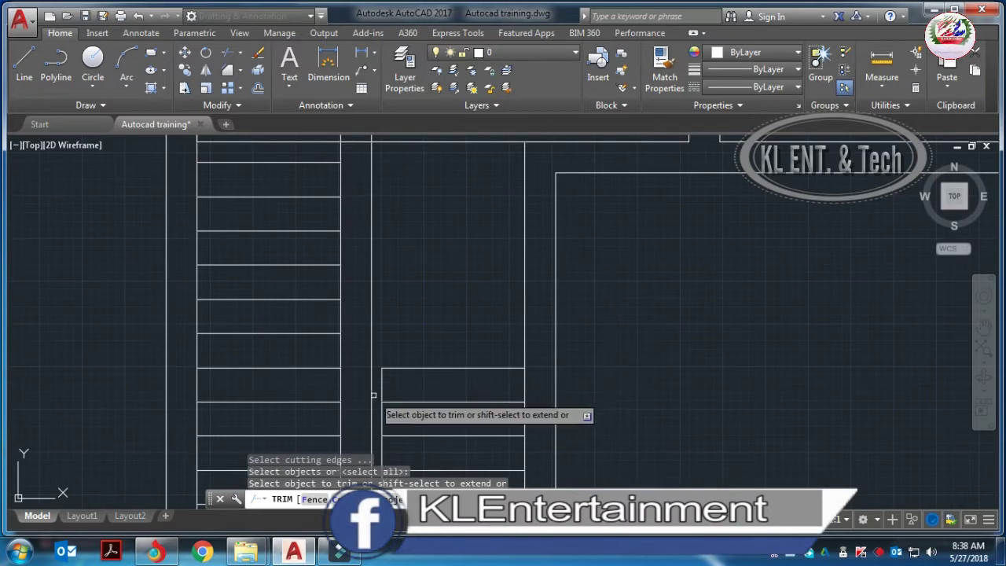
scroll(428, 200, "down", 3)
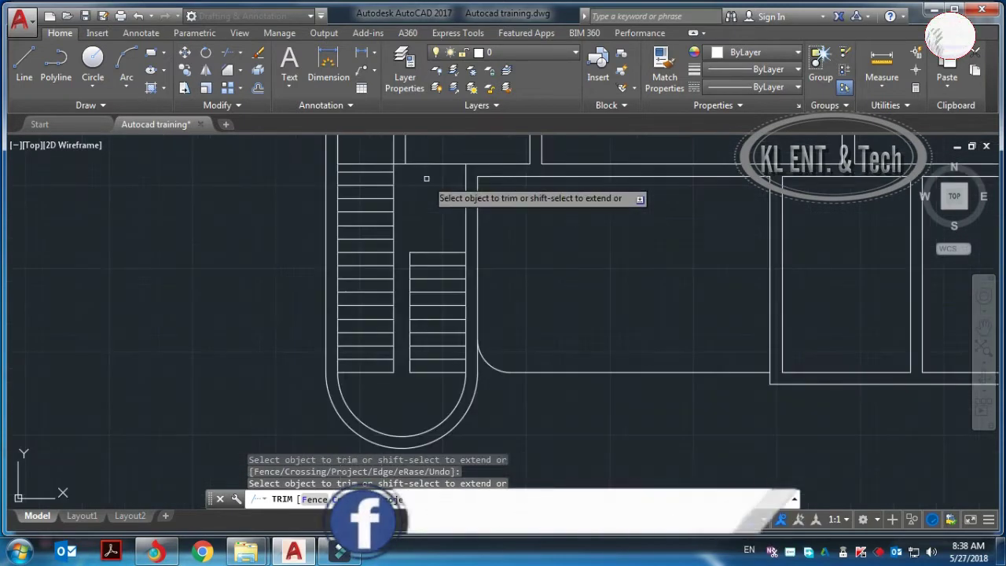
scroll(438, 230, "down", 2)
scroll(432, 216, "up", 2)
scroll(427, 220, "up", 2)
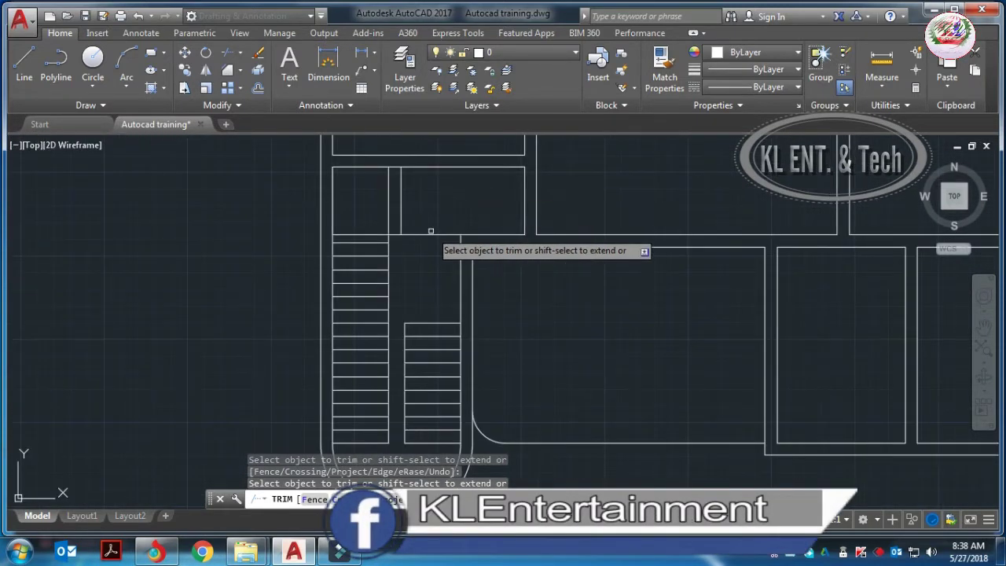
scroll(429, 235, "up", 1)
scroll(424, 251, "down", 1)
scroll(417, 263, "down", 3)
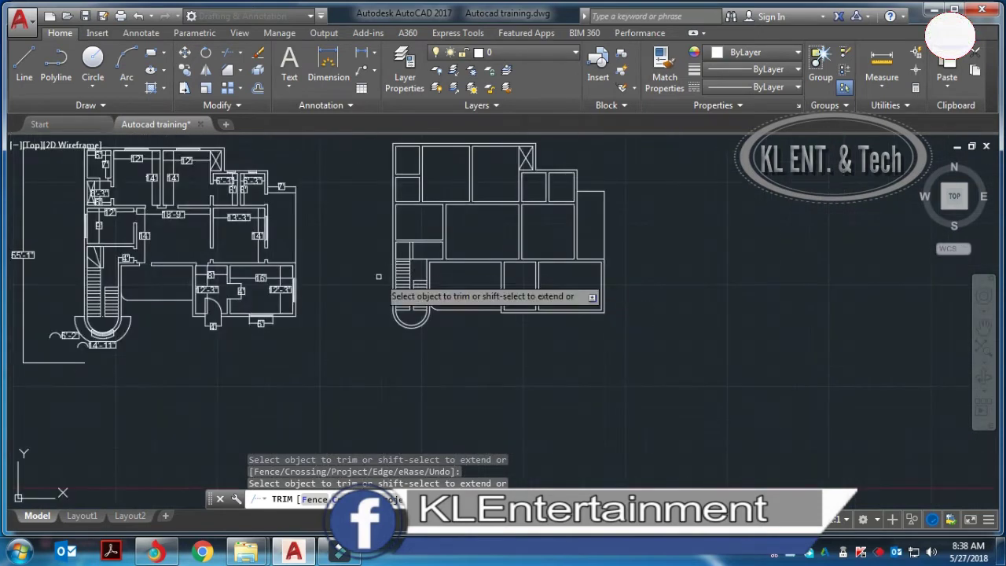
scroll(378, 278, "up", 3)
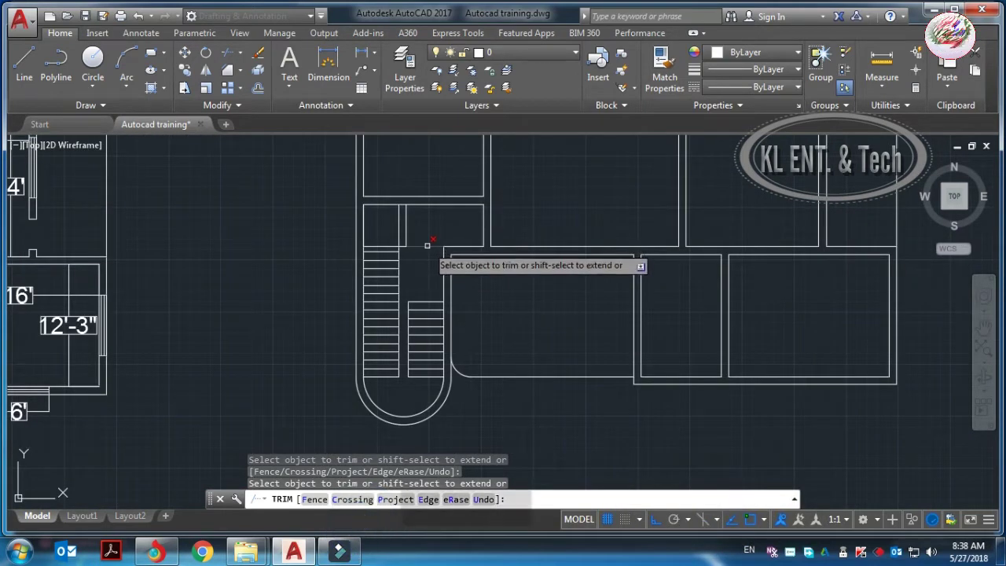
scroll(426, 240, "down", 4)
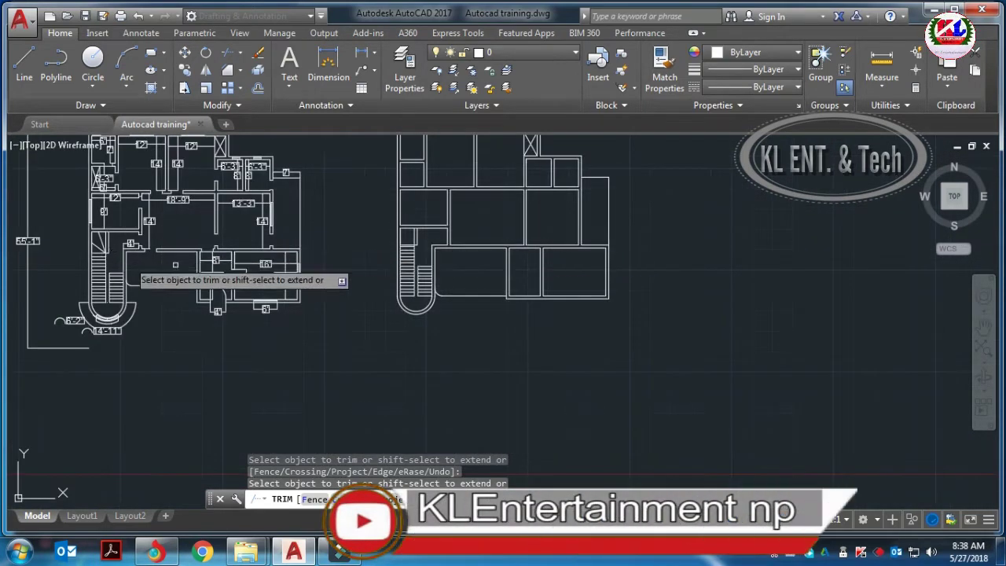
scroll(196, 263, "up", 1)
scroll(429, 281, "down", 1)
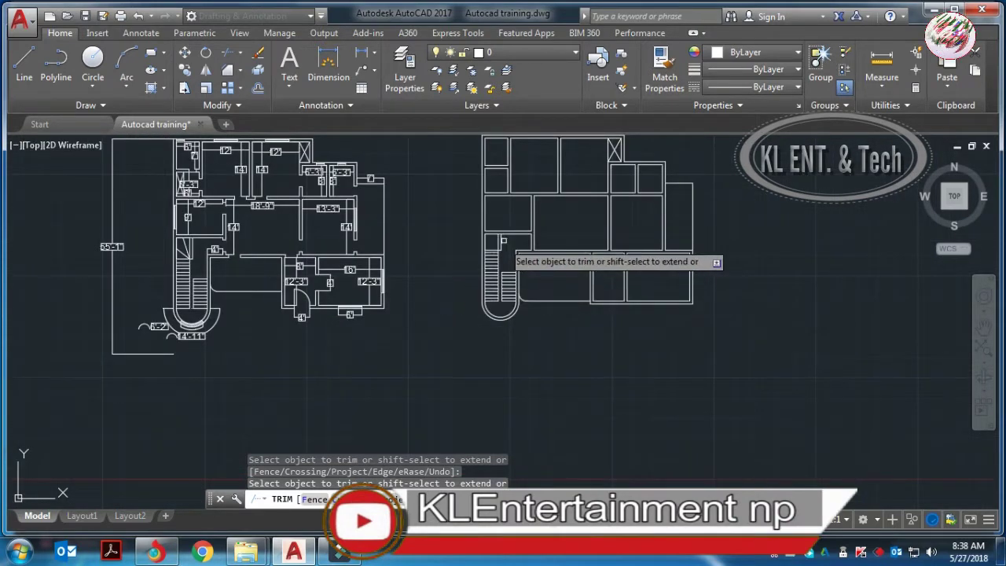
scroll(505, 246, "up", 4)
scroll(507, 253, "up", 2)
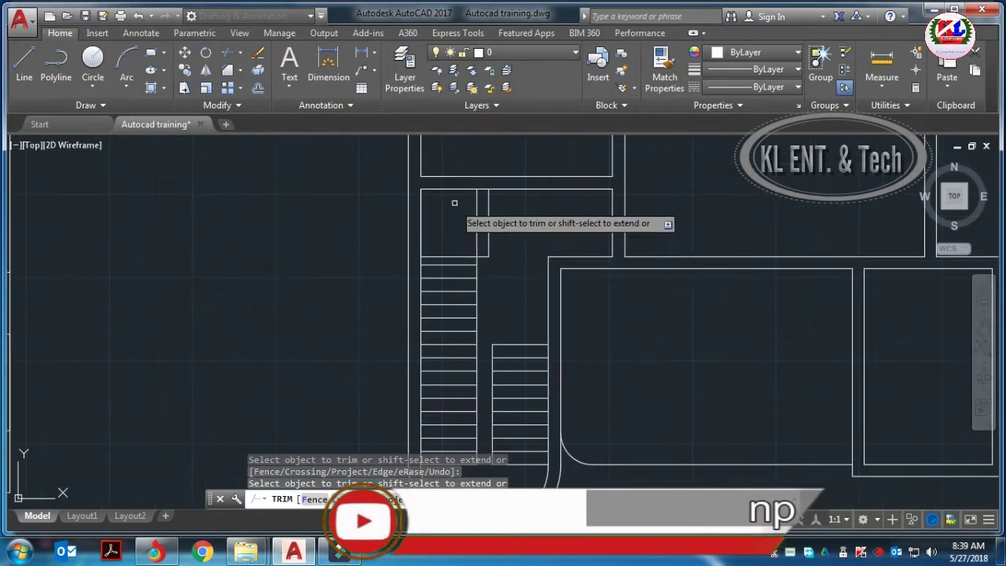
key("Escape")
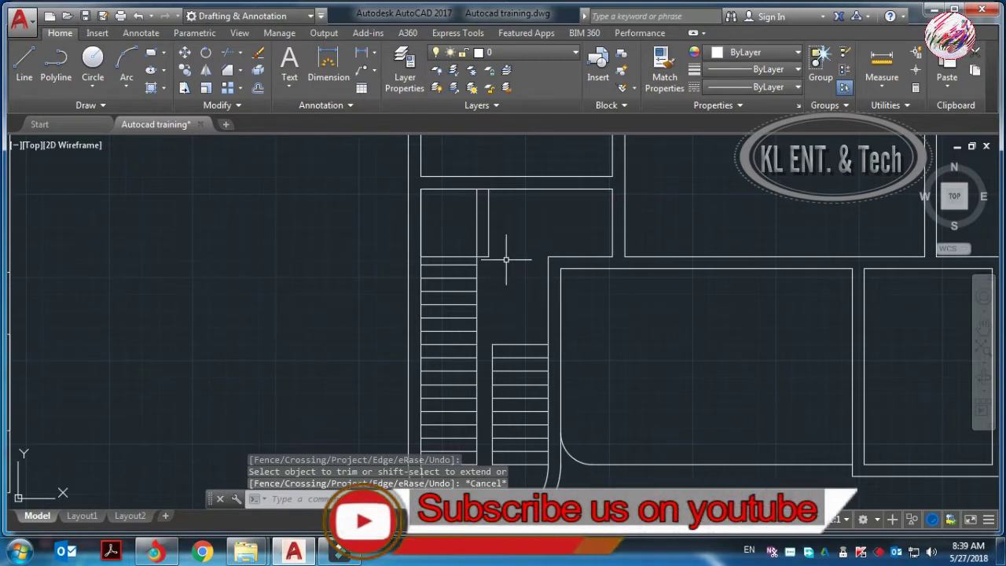
- Draw a line along the landing's top edge from its top-left corner
type("l")
key("Return")
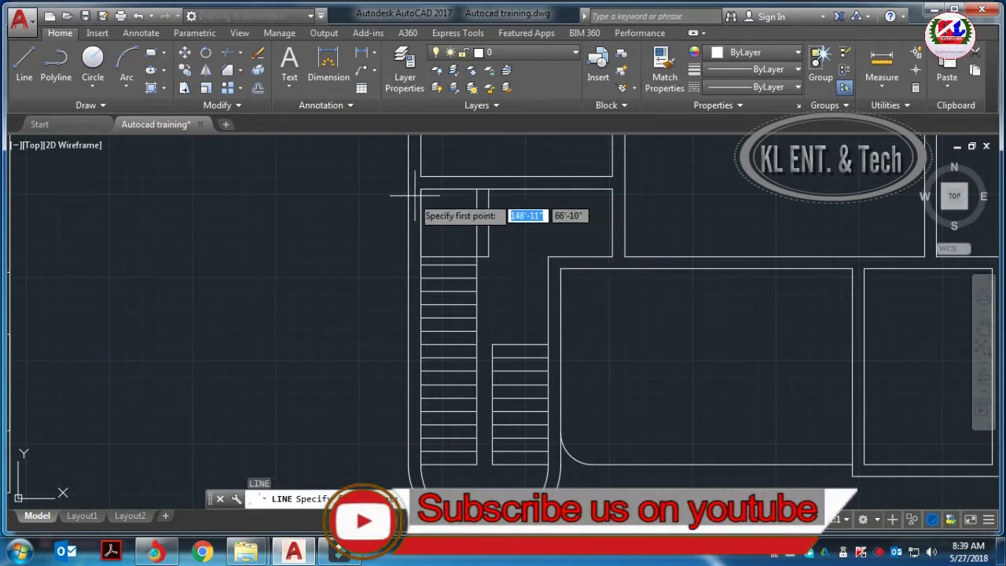
left_click(421, 189)
left_click(477, 188)
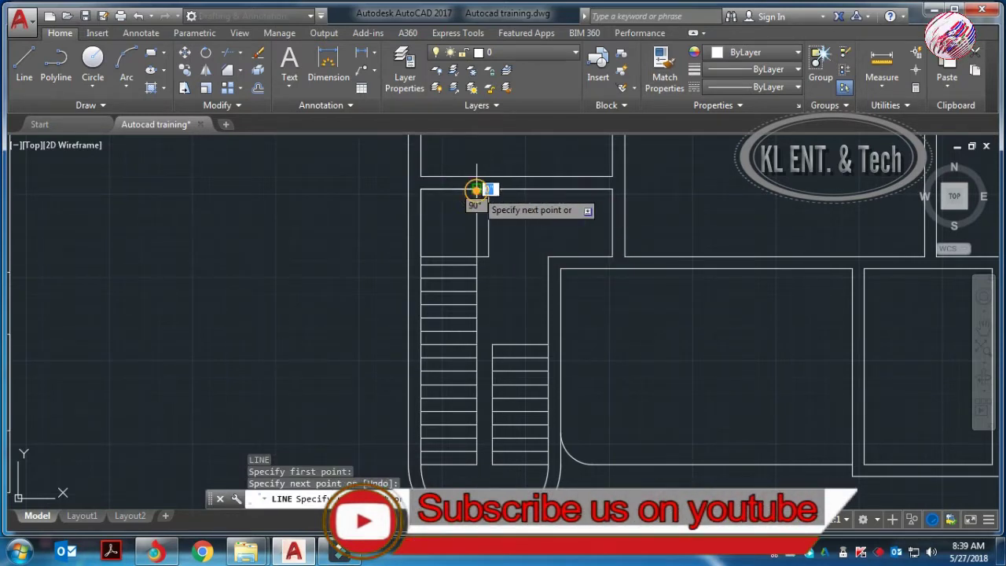
key("Escape")
- Draw two diagonals from the landing's inner corner to its top edge and left-side midpoint
key("Return")
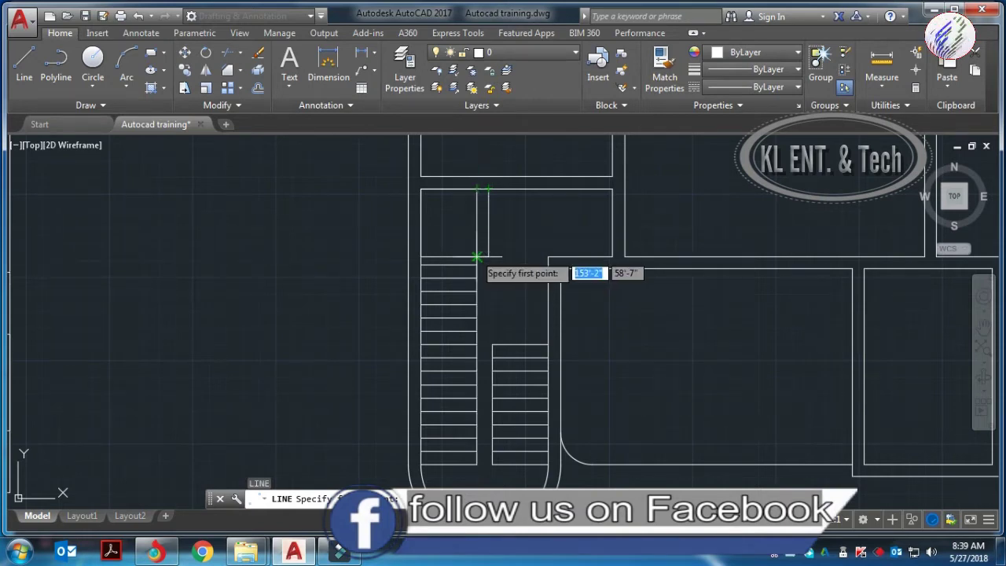
left_click(476, 256)
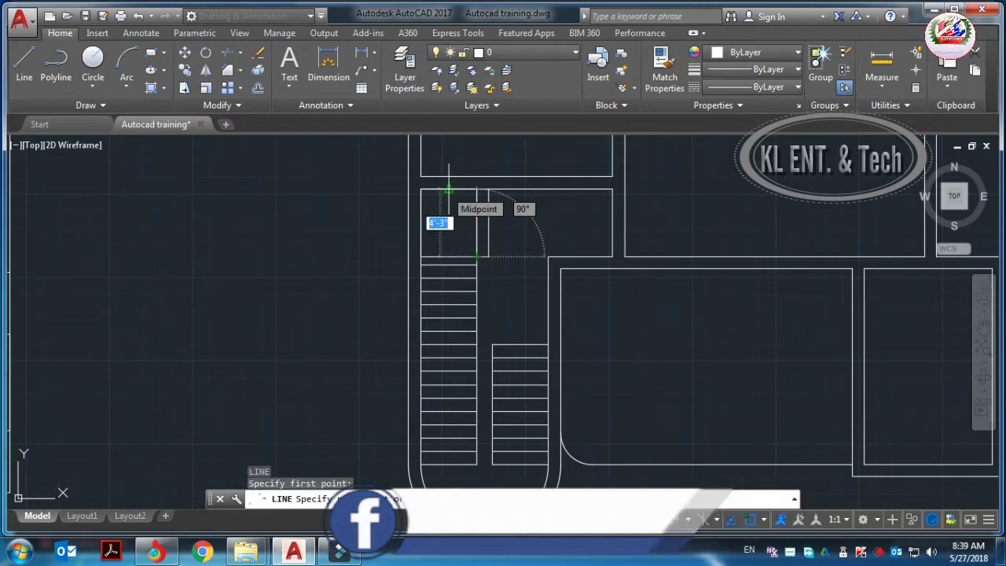
left_click(448, 189)
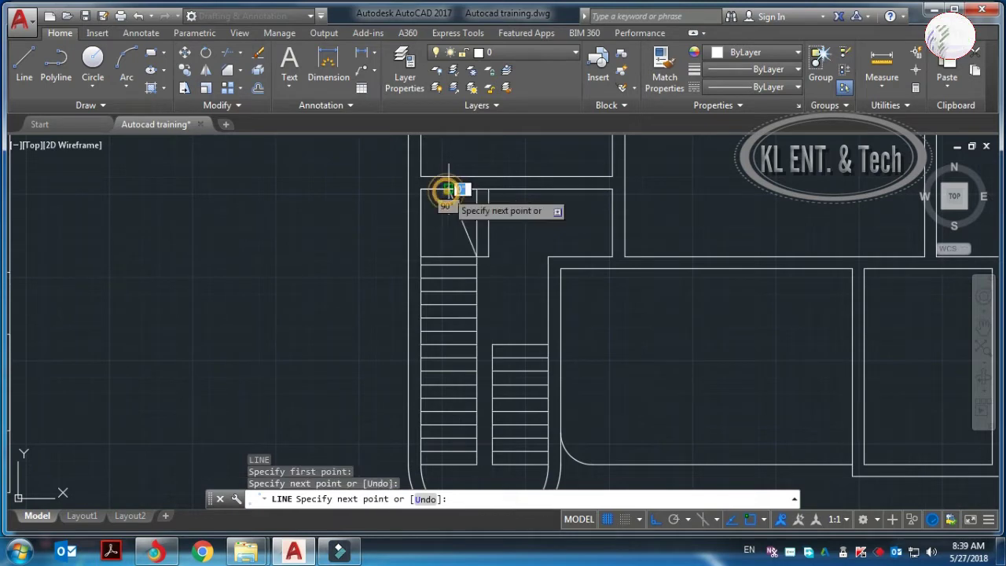
key("Escape")
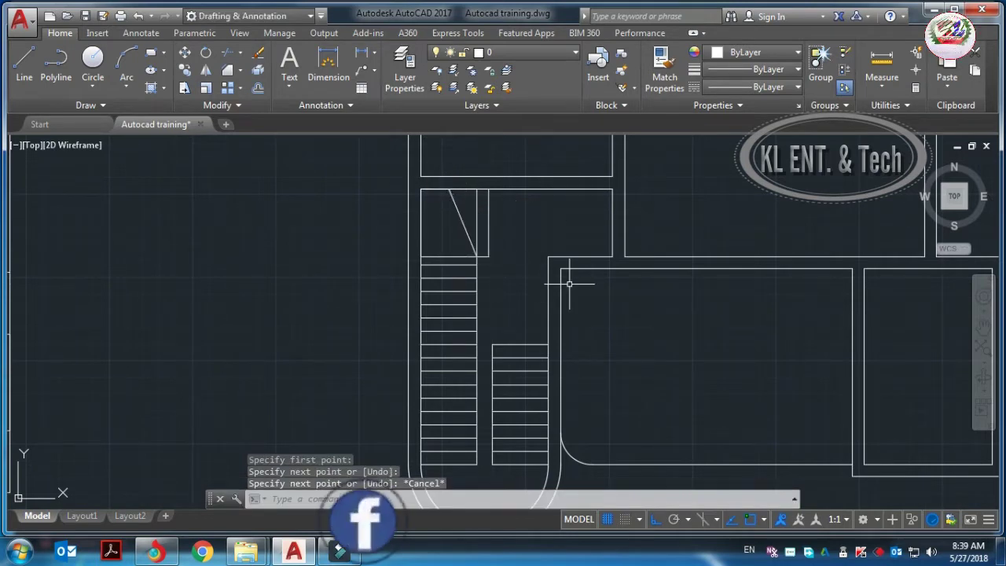
type("L")
key("Return")
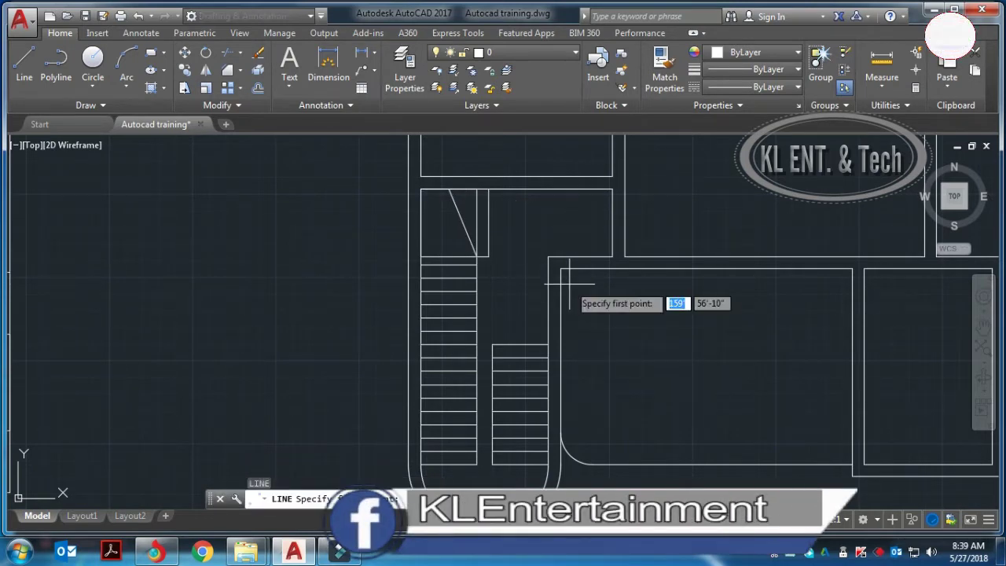
left_click(477, 256)
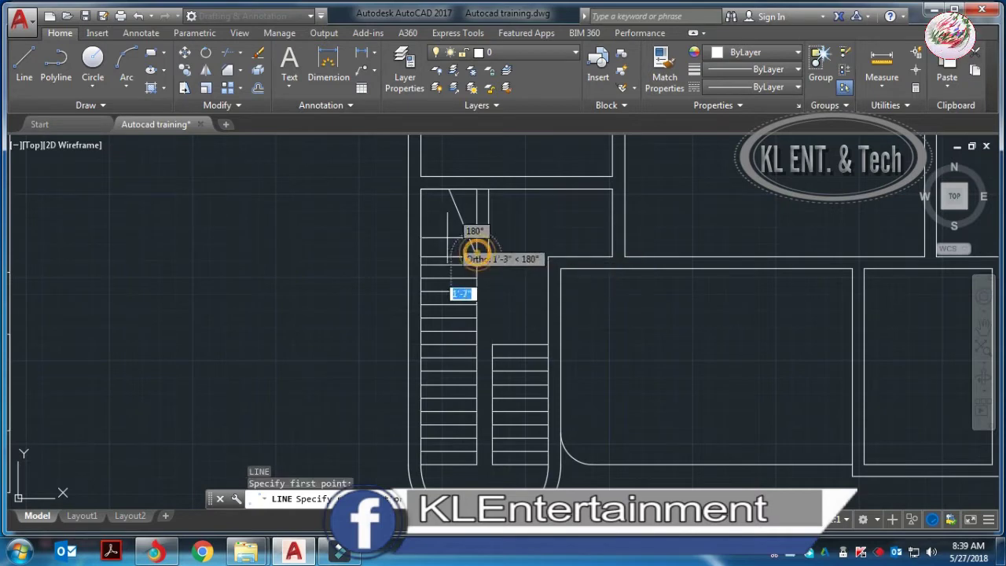
left_click(421, 224)
key("Escape")
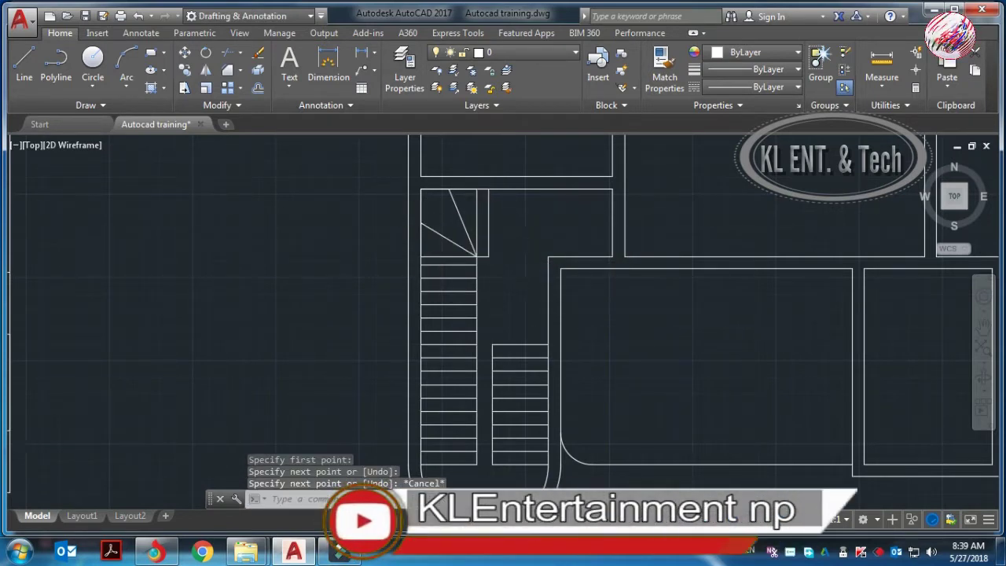
- Zoom out and back in to frame the lower wall beside the curved staircase of the right-hand plan
scroll(523, 266, "down", 2)
scroll(518, 271, "down", 2)
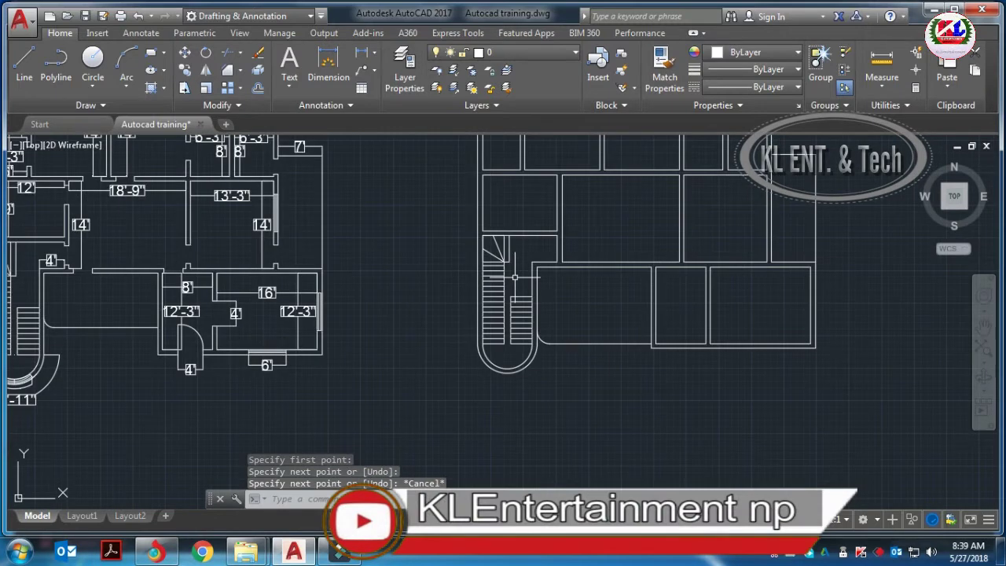
scroll(495, 283, "up", 1)
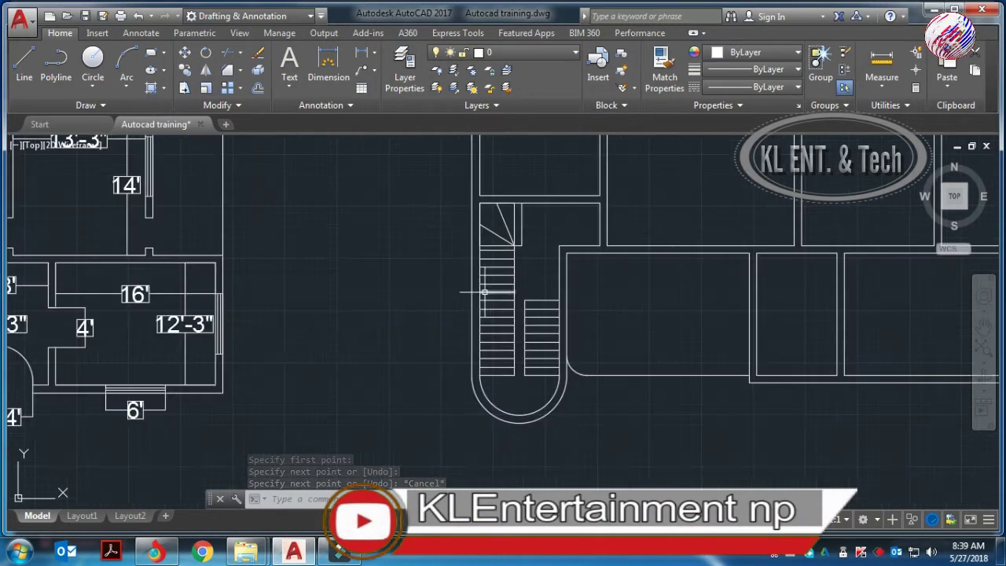
scroll(507, 330, "down", 2)
scroll(511, 345, "down", 2)
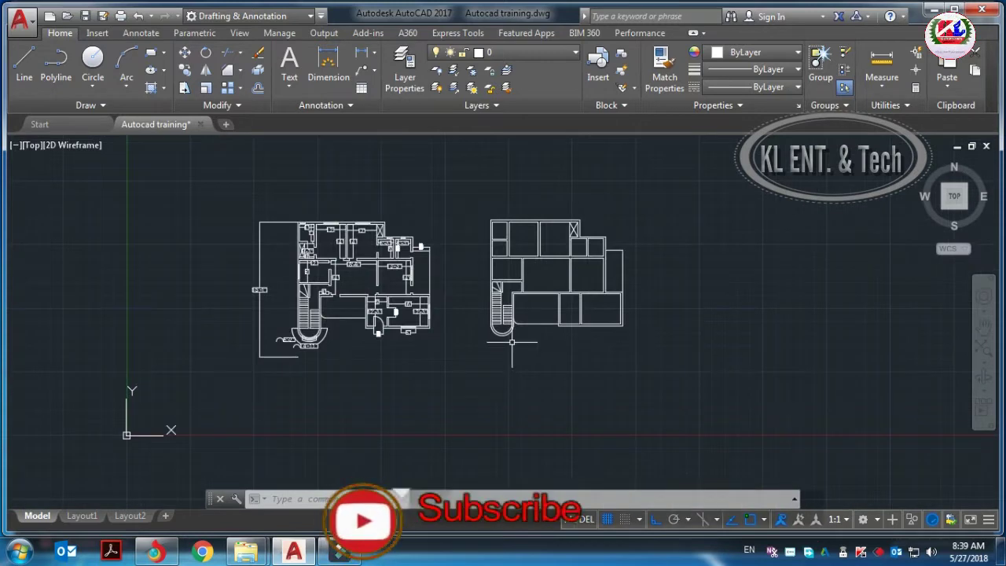
scroll(408, 333, "up", 2)
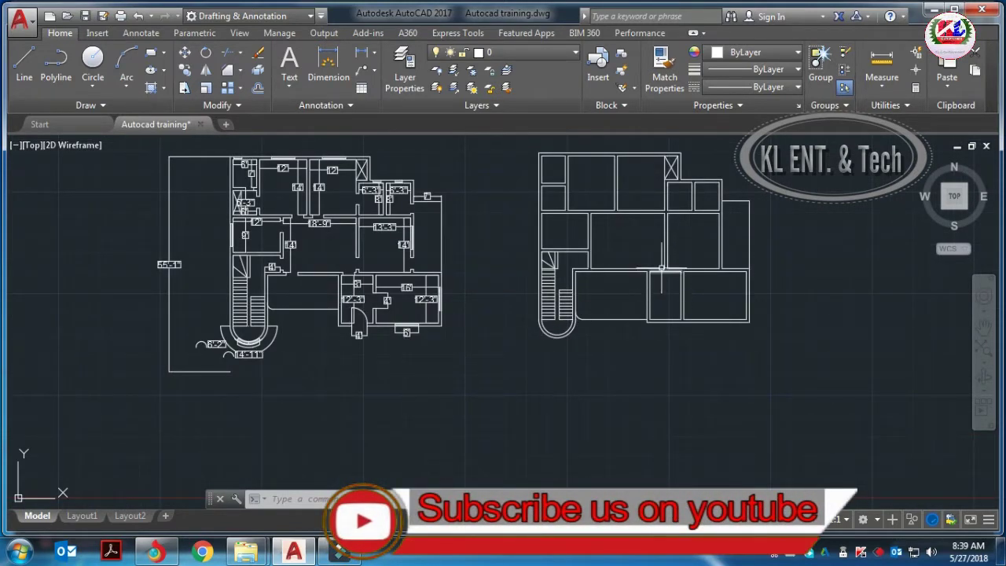
scroll(637, 306, "down", 2)
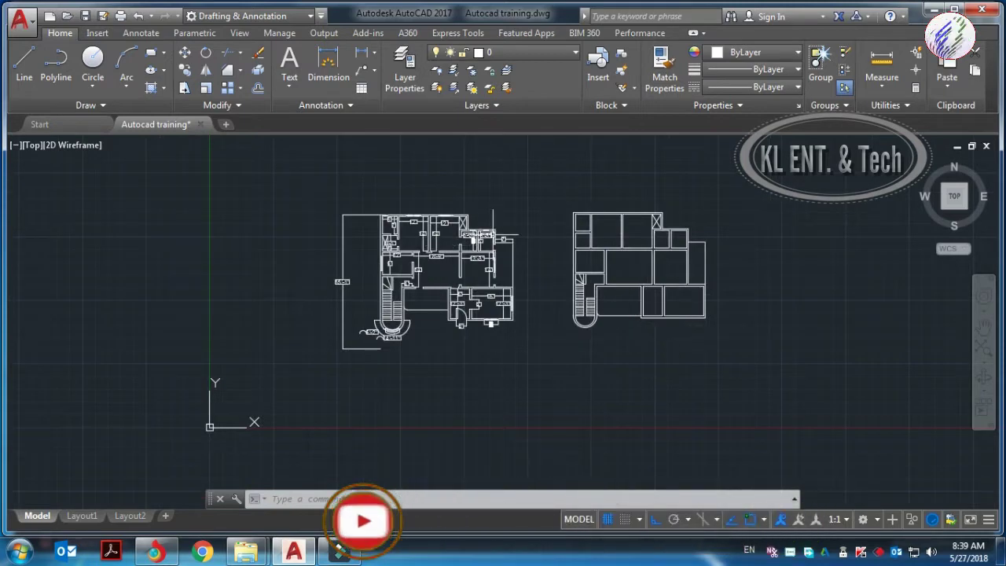
scroll(687, 263, "up", 2)
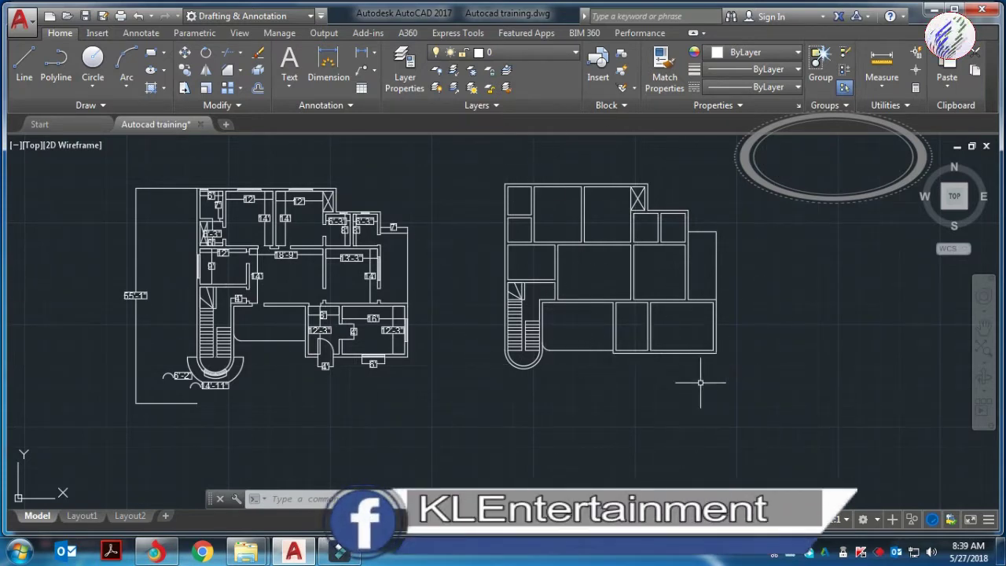
scroll(657, 366, "up", 2)
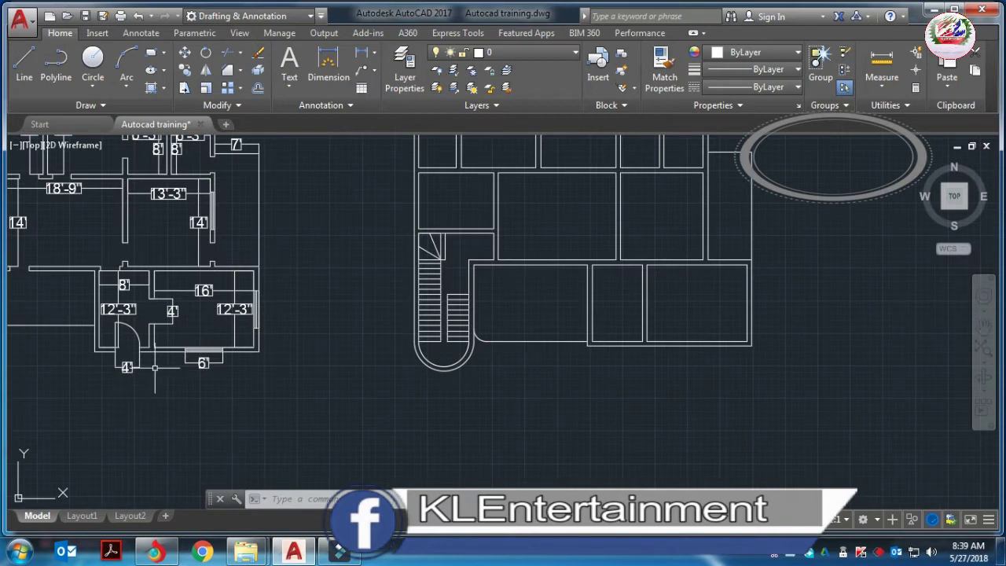
scroll(154, 368, "up", 2)
scroll(193, 366, "down", 2)
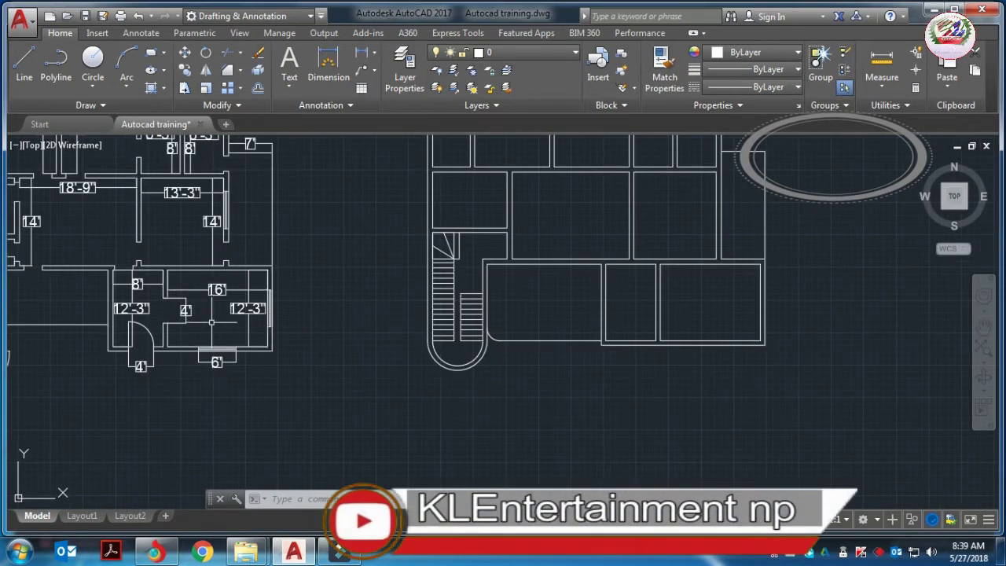
scroll(195, 306, "up", 2)
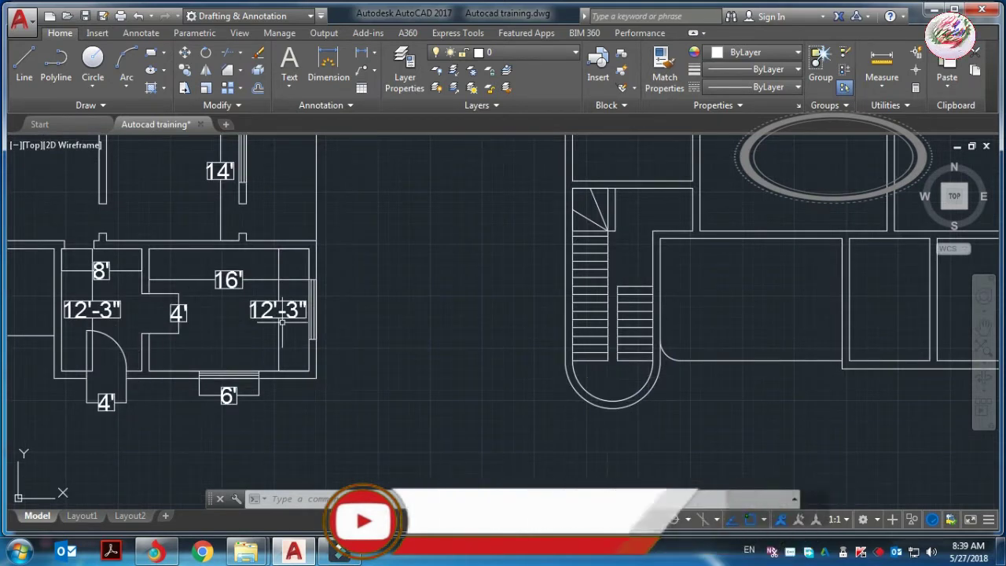
scroll(281, 322, "down", 2)
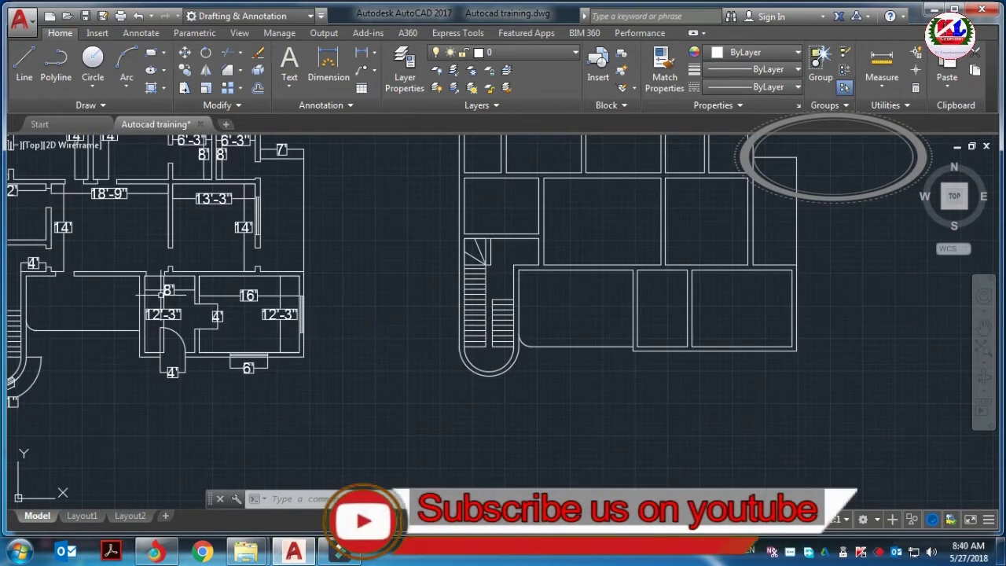
scroll(223, 307, "down", 2)
scroll(504, 361, "up", 4)
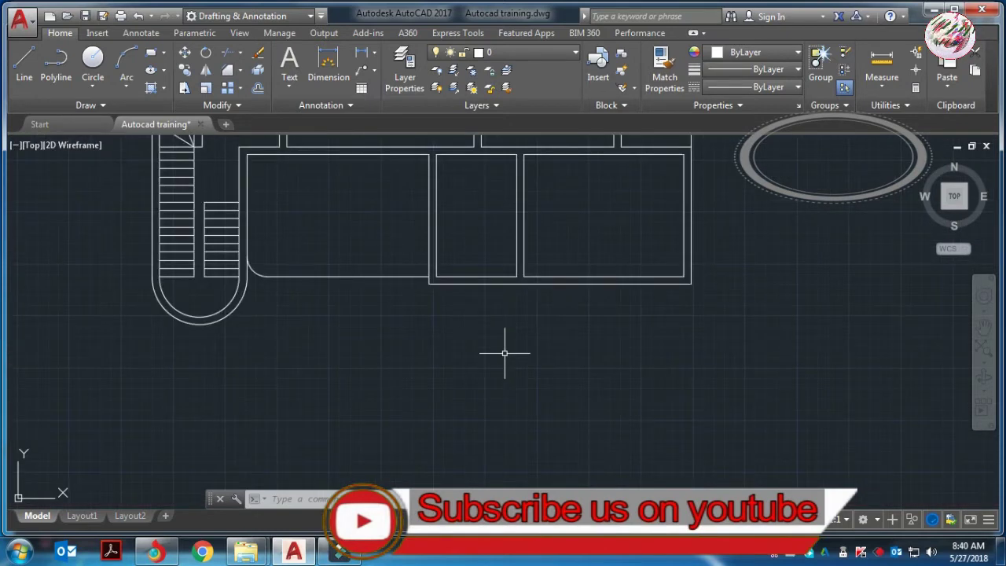
- Draw a short vertical guide line down from the bottom wall corner
type("l")
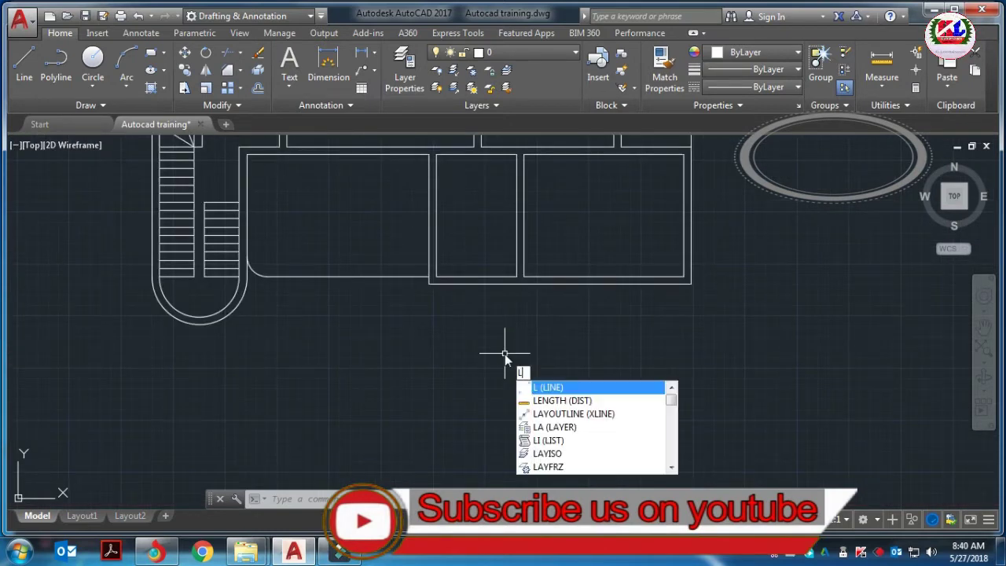
key("Return")
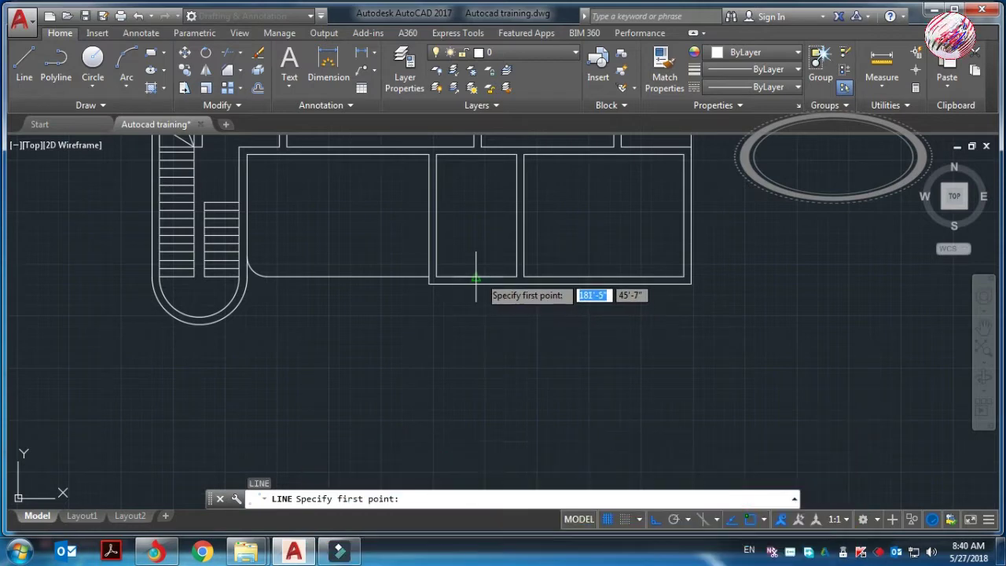
left_click(476, 278)
left_click(476, 314)
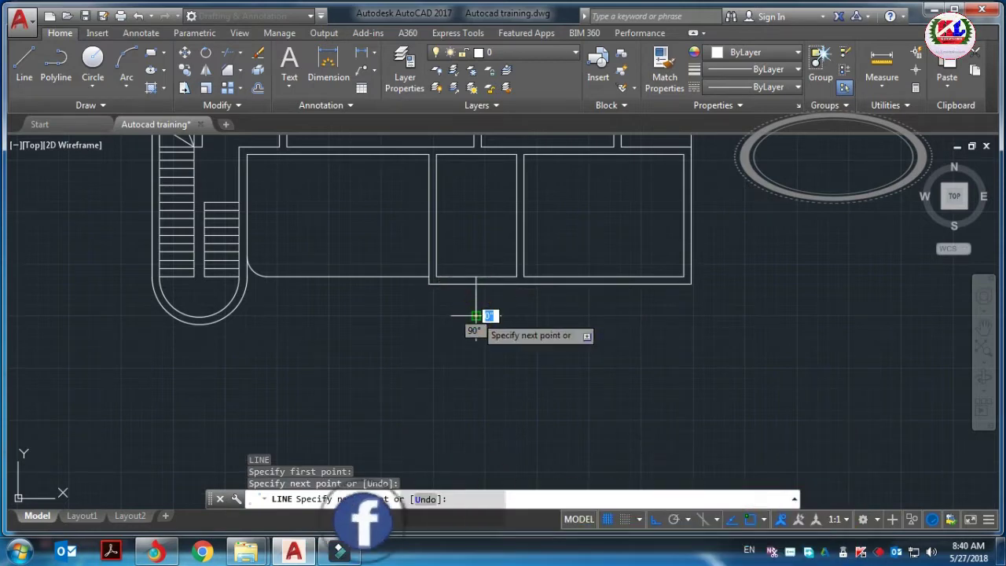
key("Escape")
type("o")
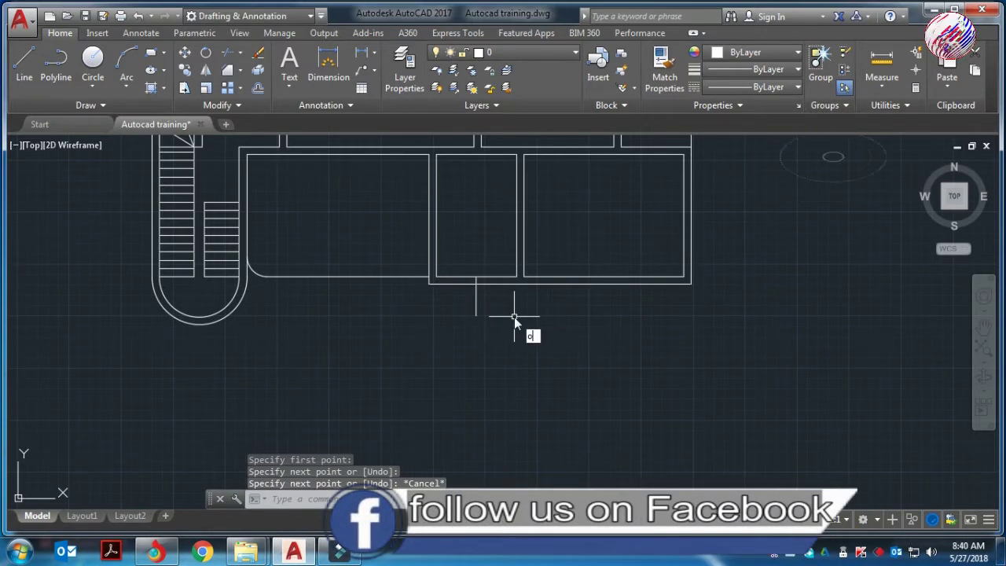
- Offset the guide line 2' to both the right and the left
key("Return")
type("2")
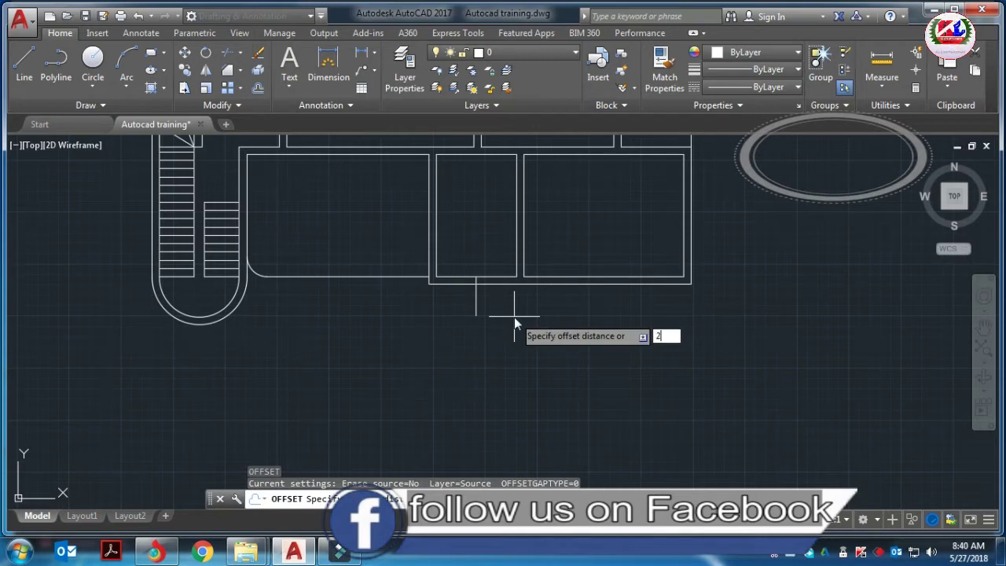
type("'")
key("Return")
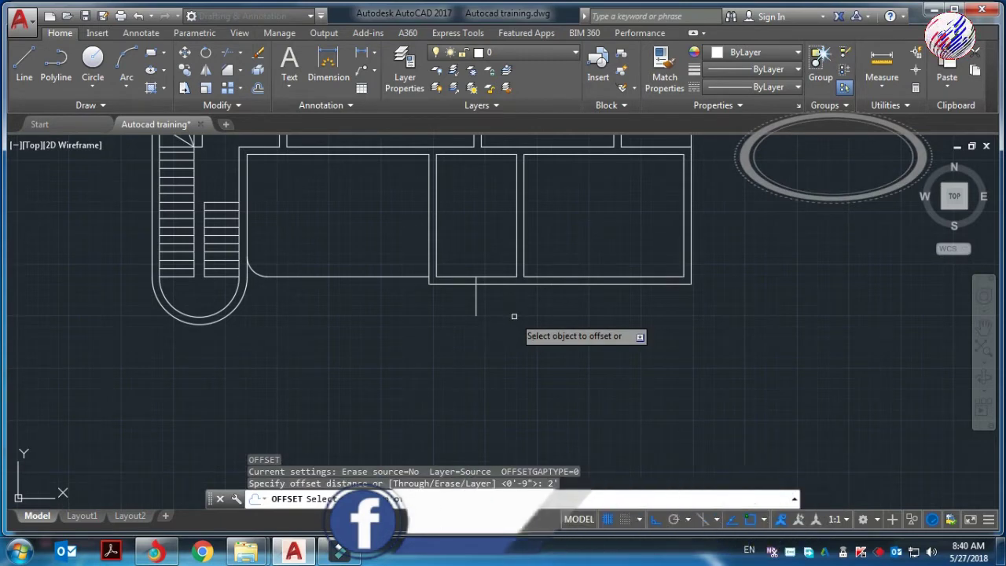
scroll(514, 316, "up", 4)
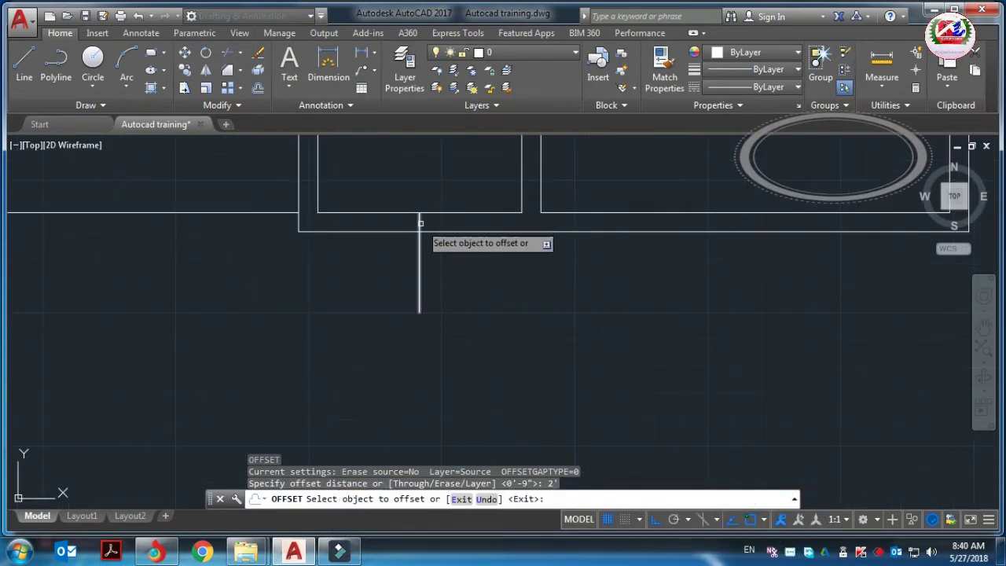
left_click(420, 224)
left_click(467, 223)
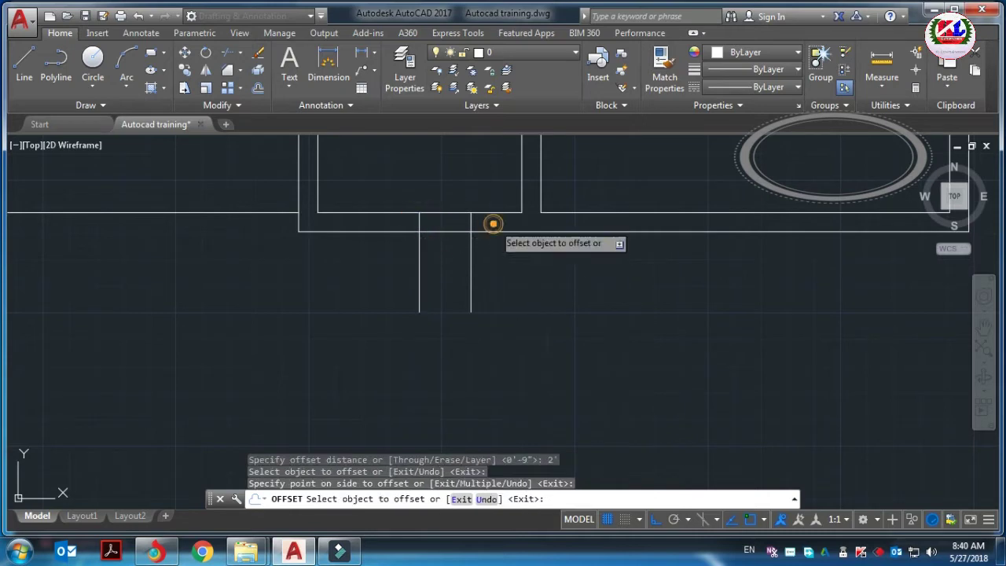
left_click(420, 213)
left_click(377, 222)
key("Escape")
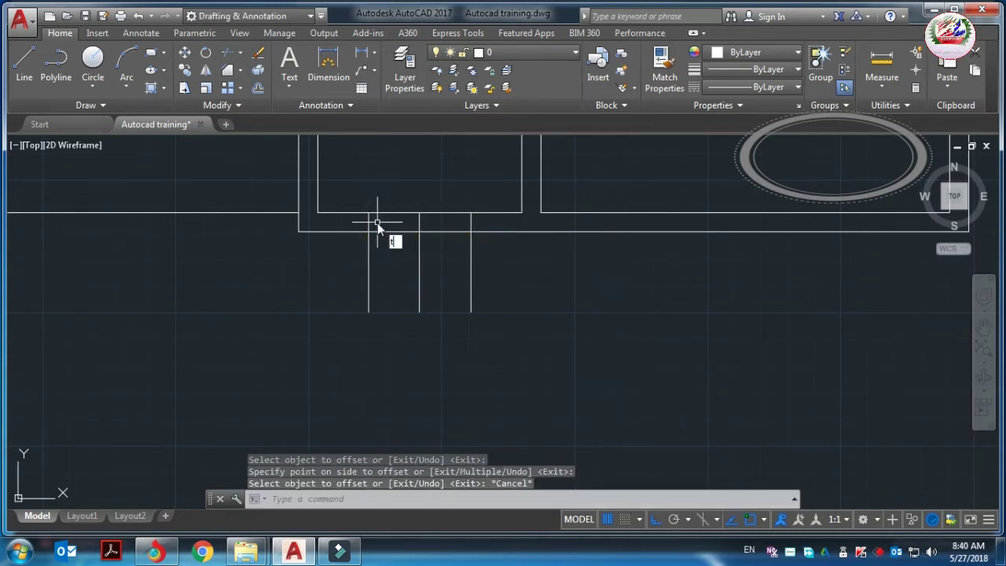
- Trim the wall and line stubs between the two offset lines to open the doorway
type("tr")
key("Return")
key("Return")
left_click(385, 185)
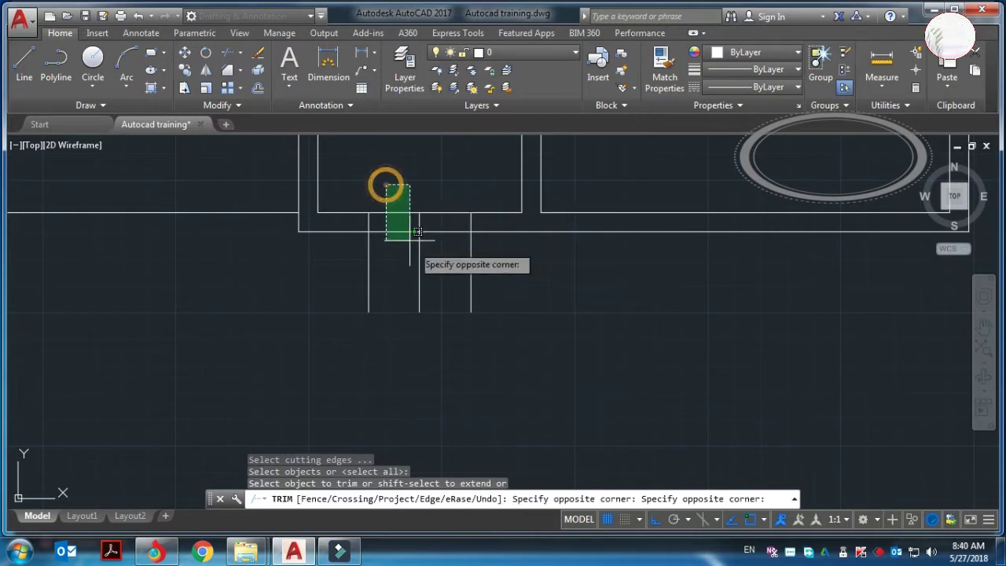
left_click(444, 293)
left_click(515, 277)
left_click(326, 272)
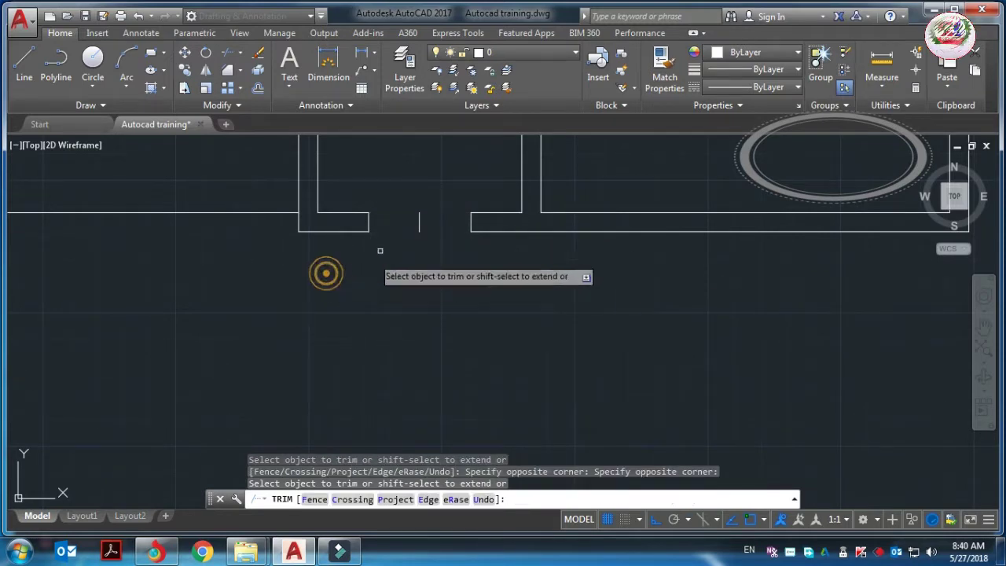
key("Escape")
- Delete the leftover centre guide line stub
left_click(419, 221)
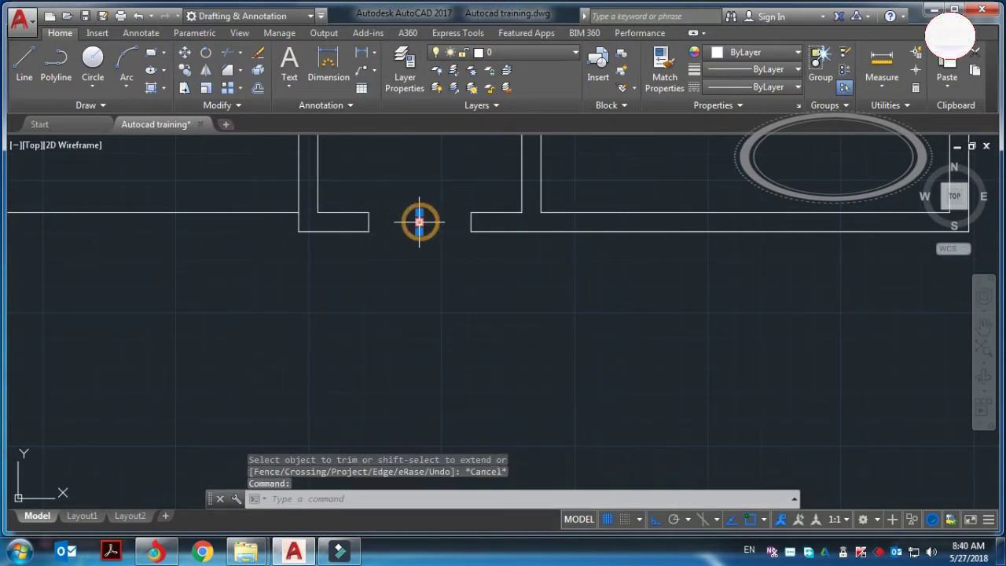
key("Delete")
scroll(432, 251, "down", 4)
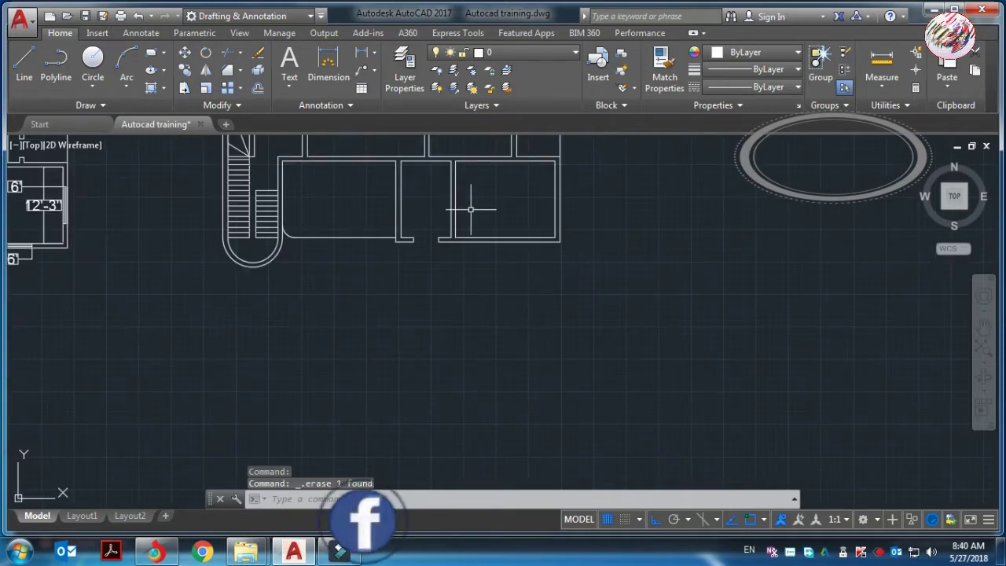
scroll(462, 199, "down", 2)
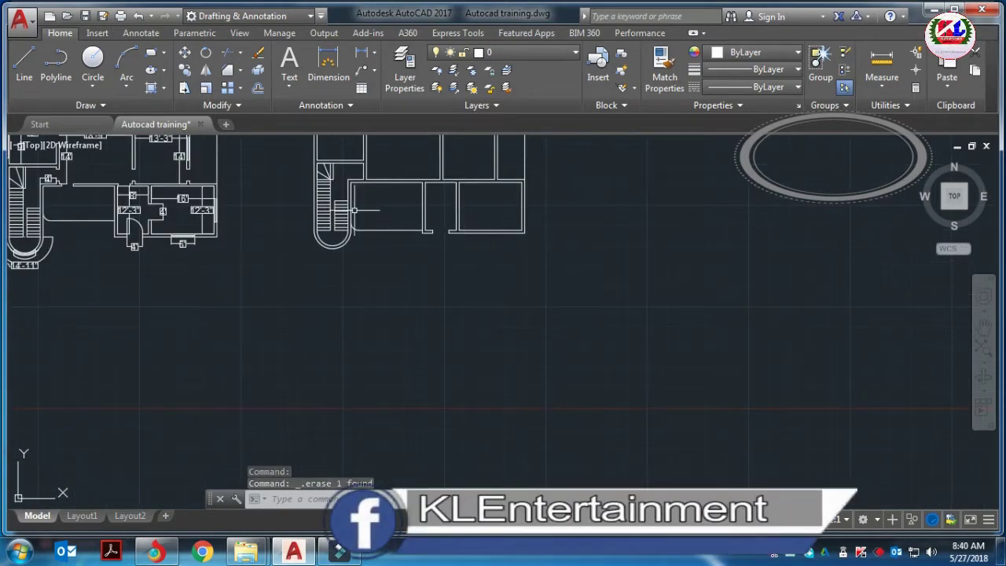
scroll(154, 196, "up", 2)
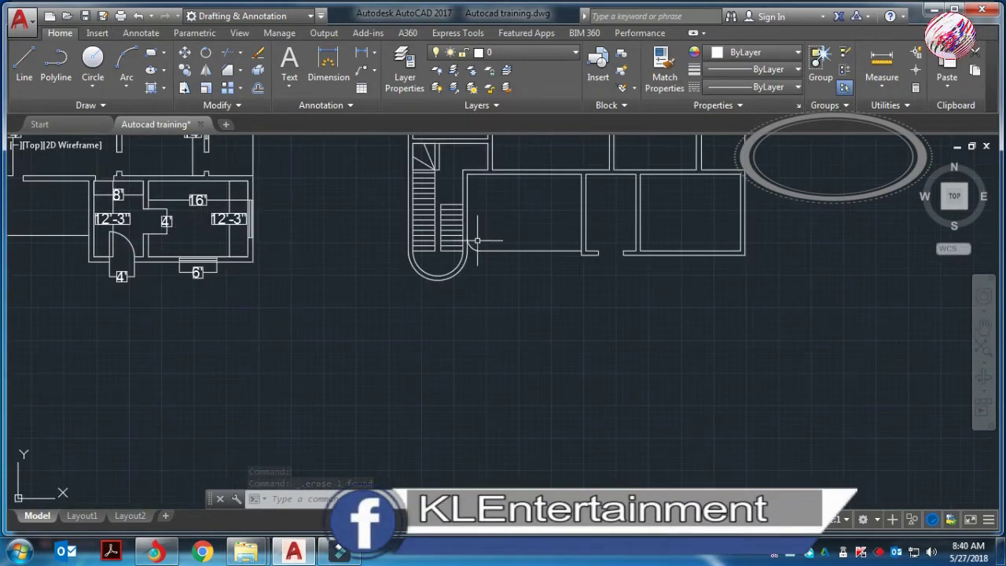
scroll(648, 212, "up", 2)
- Draw a horizontal guide line from the interior vertical wall into the room
type("l")
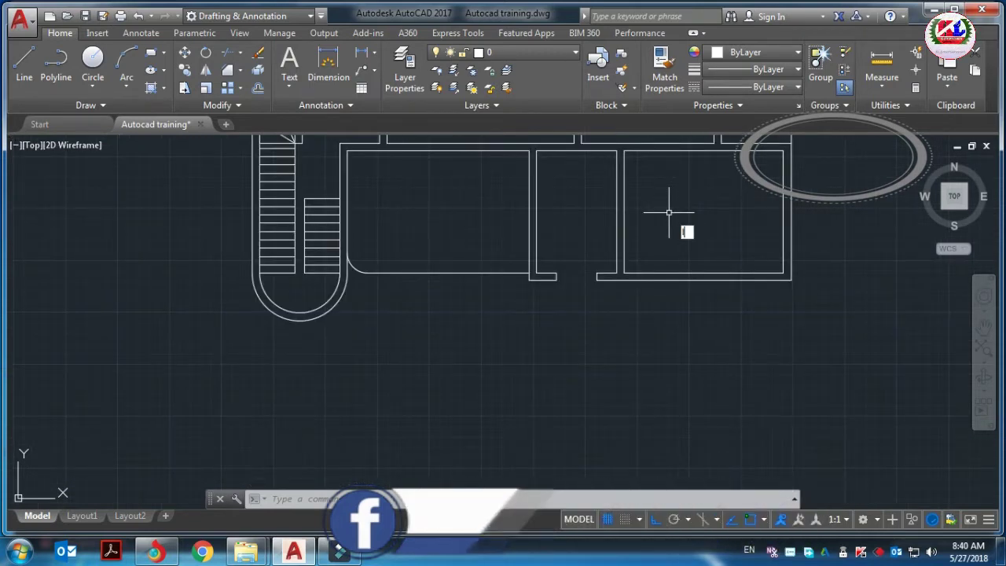
key("Return")
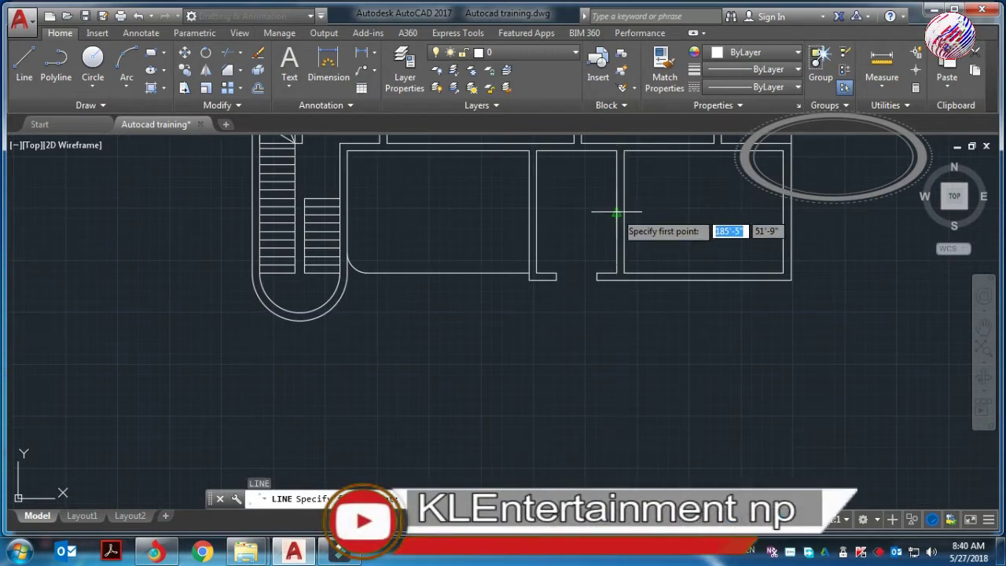
left_click(615, 213)
left_click(688, 212)
key("Escape")
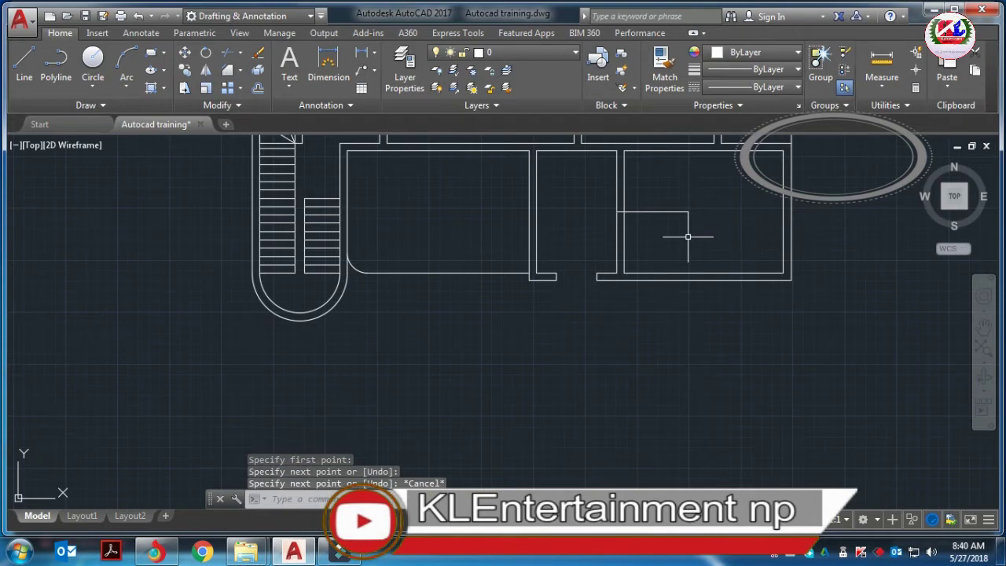
type("O")
- Offset the horizontal guide line 2'-0" above and below
key("Return")
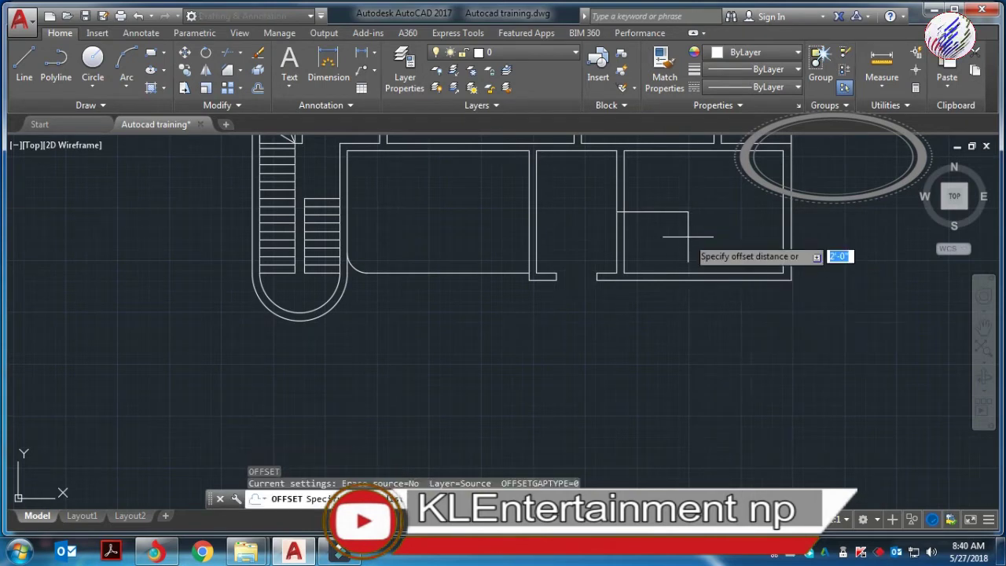
key("Return")
left_click(668, 212)
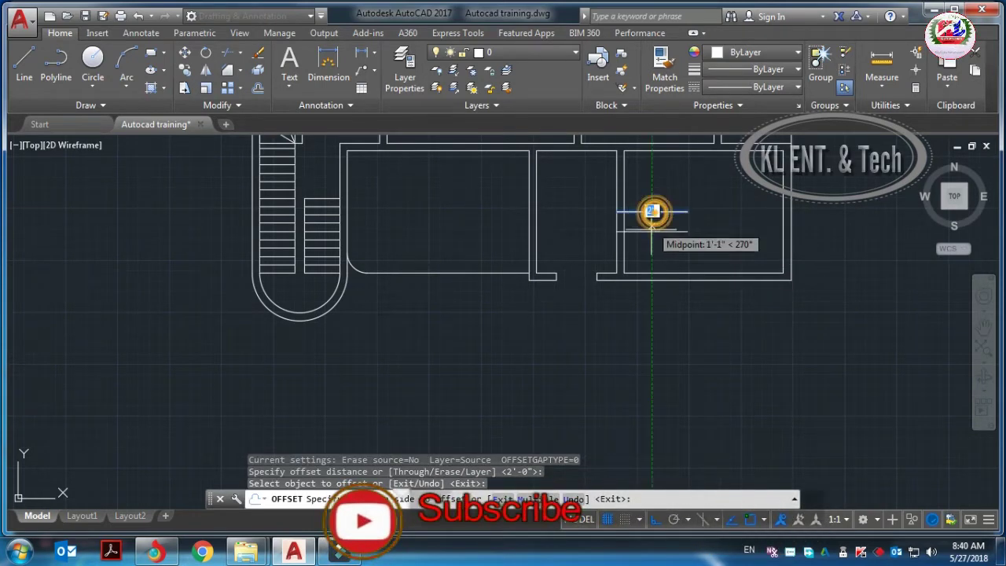
left_click(652, 214)
left_click(651, 212)
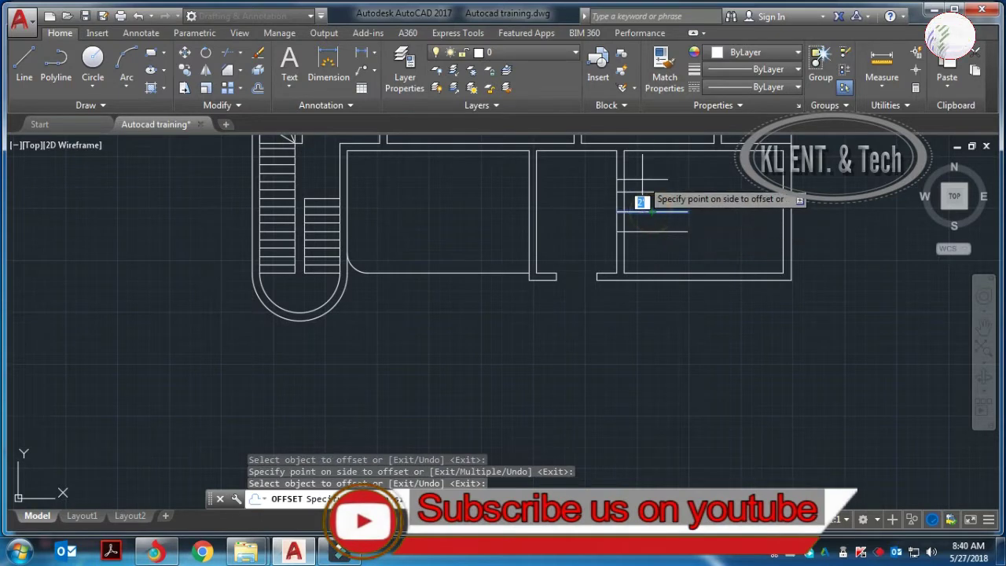
left_click(642, 180)
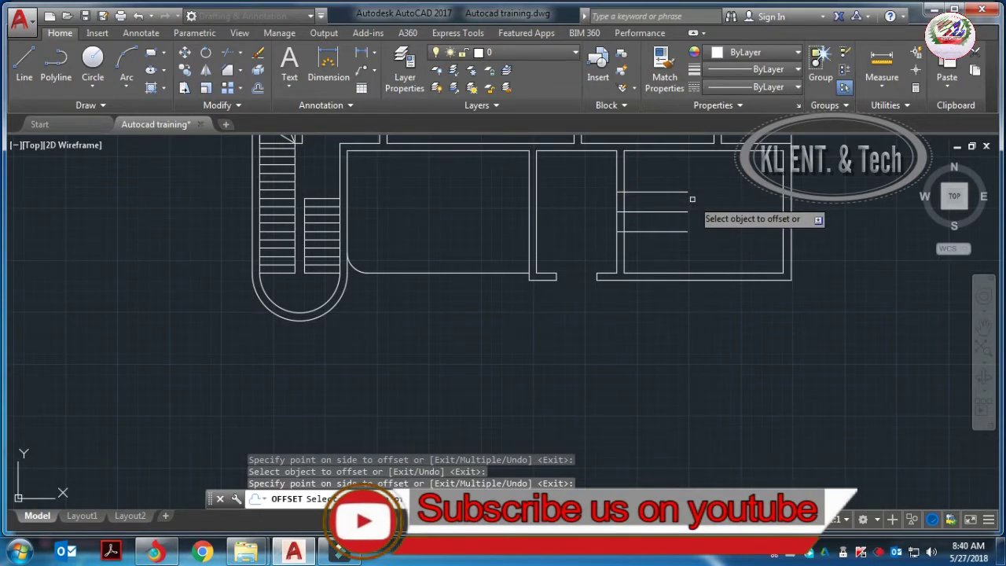
type("tr")
key("Return")
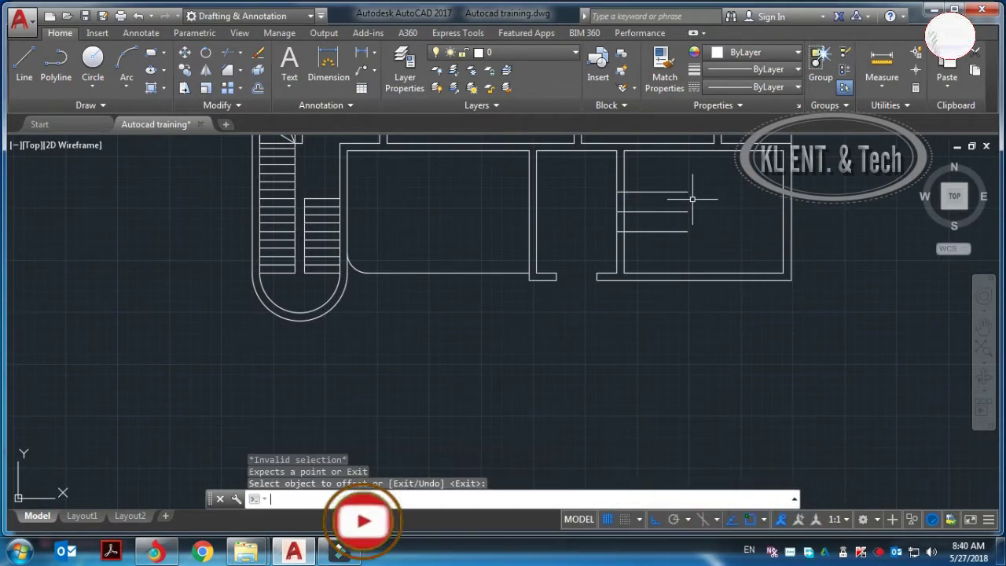
left_click(659, 186)
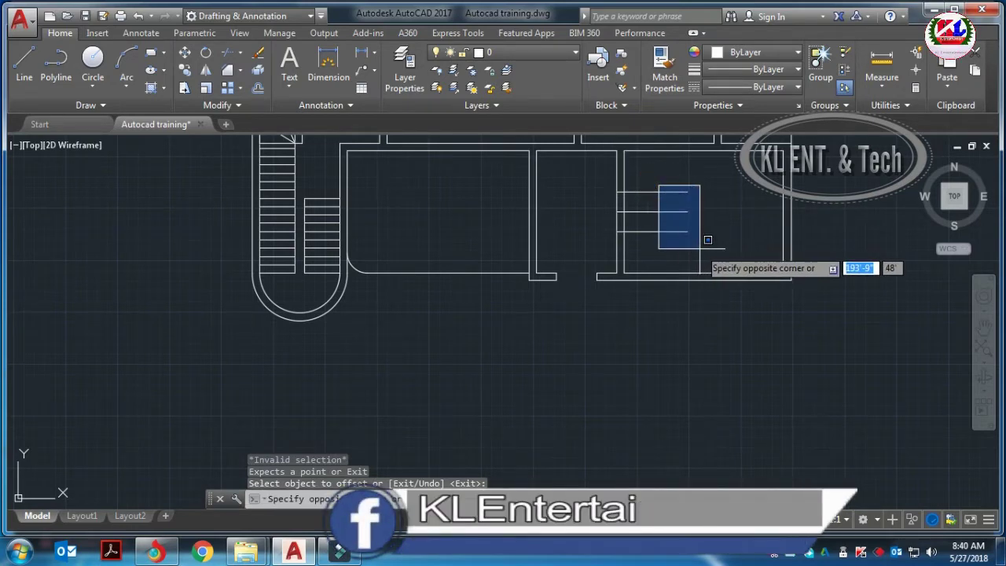
left_click(697, 244)
left_click(725, 221)
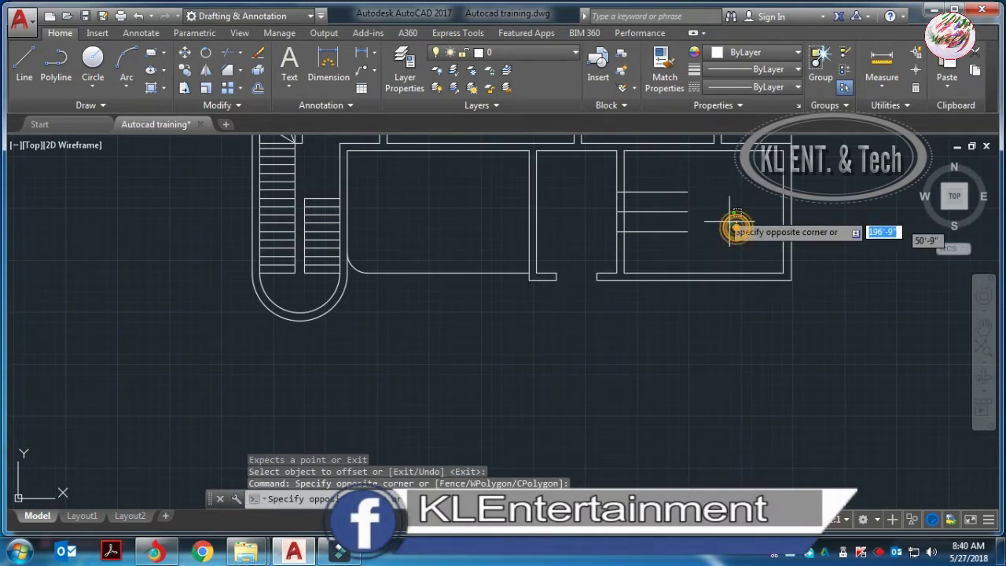
left_click(666, 181)
key("Escape")
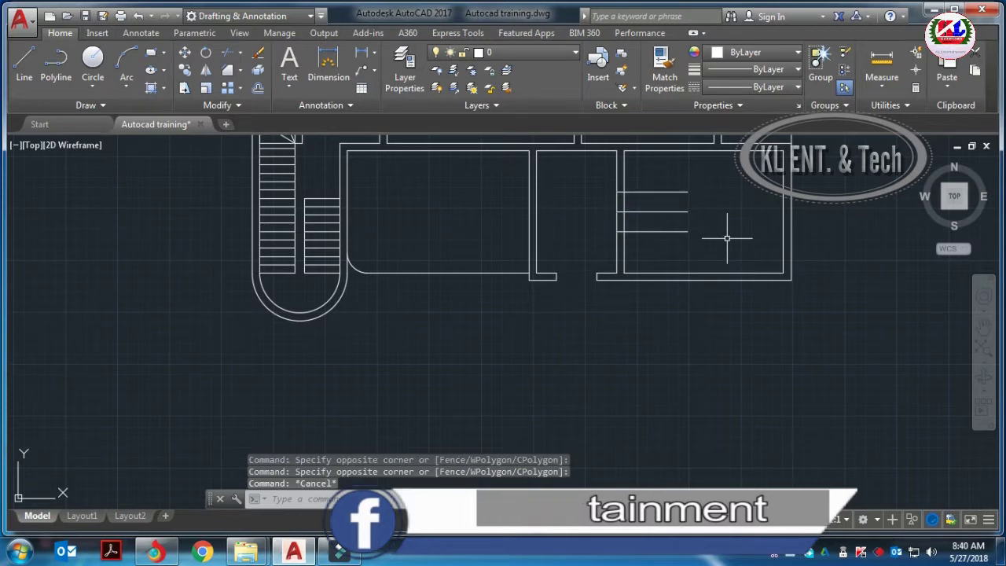
- Trim the interior wall segments between the offset guide lines and select the leftover short line
type("tr")
key("Return")
key("Return")
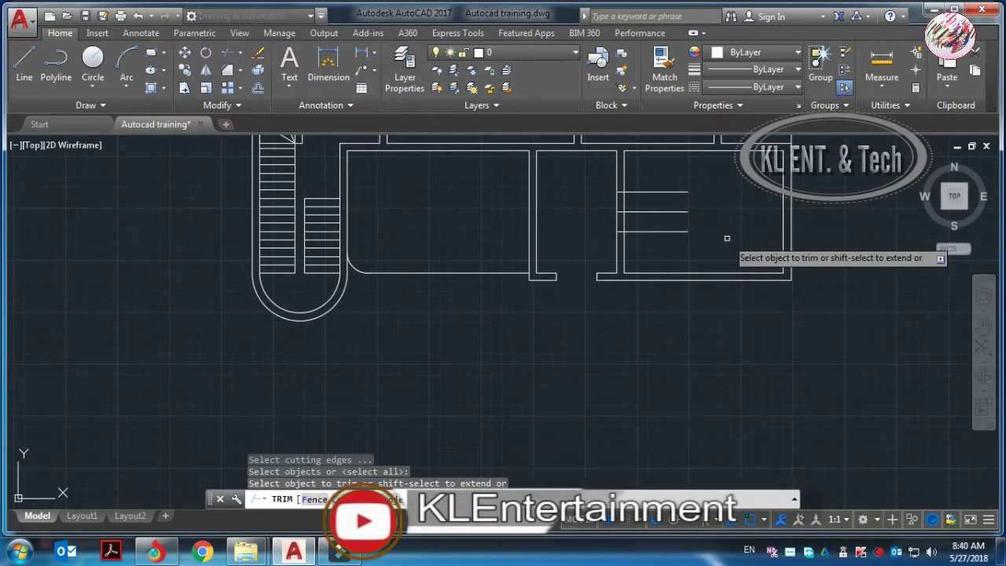
left_click(669, 187)
left_click(684, 260)
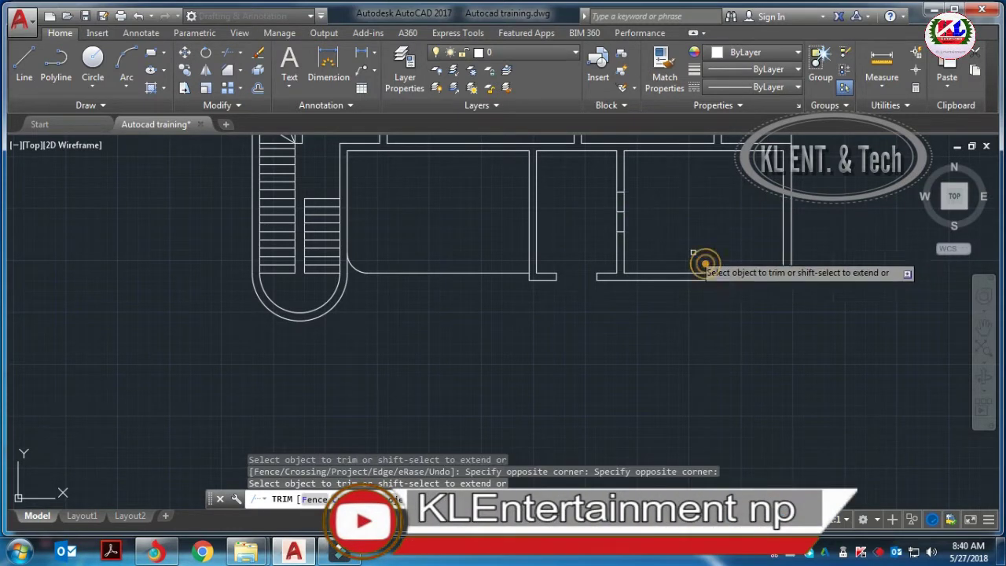
left_click(684, 216)
left_click(606, 207)
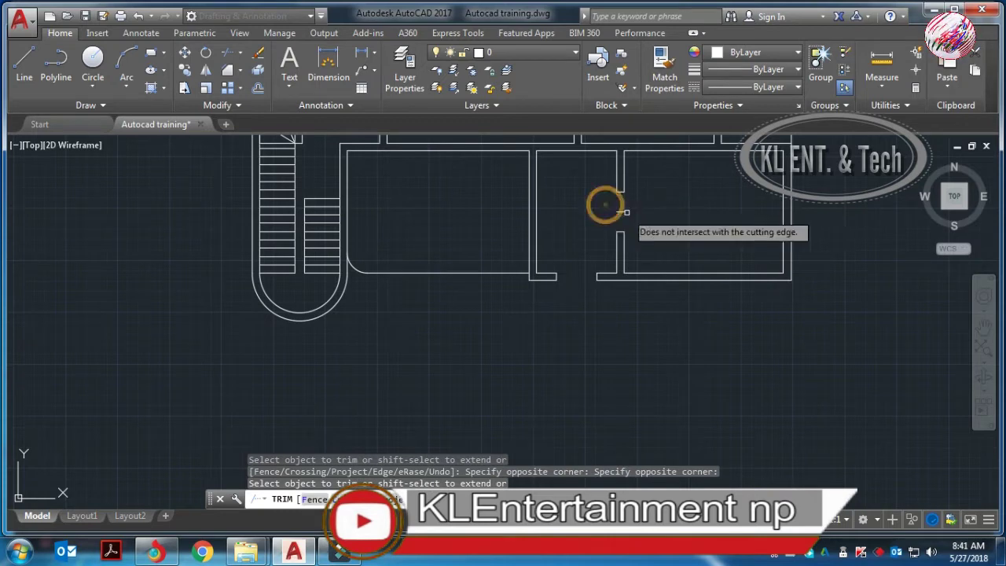
key("Escape")
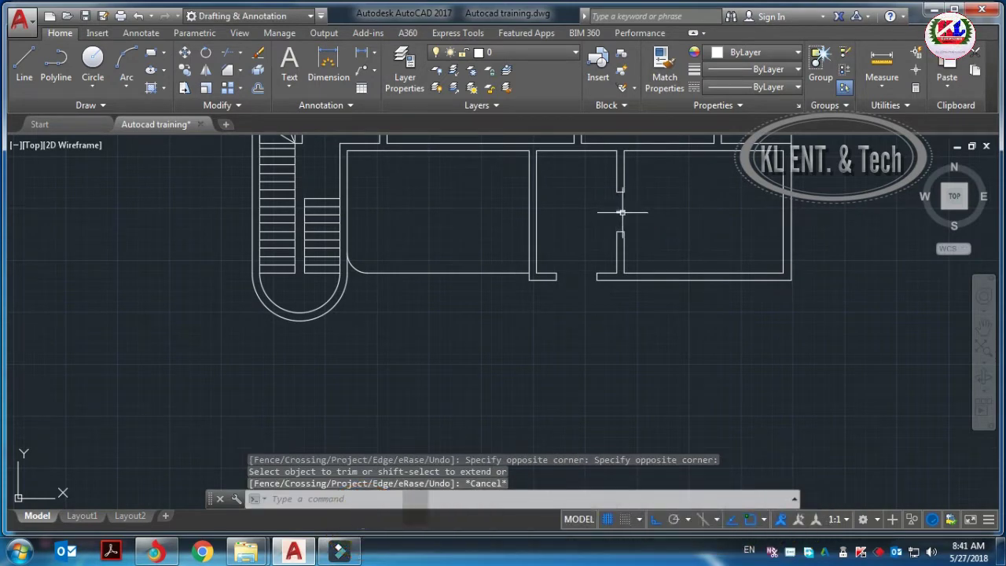
left_click(620, 211)
- Delete the leftover short wall line and zoom to the upper room
key("Delete")
scroll(722, 223, "down", 4)
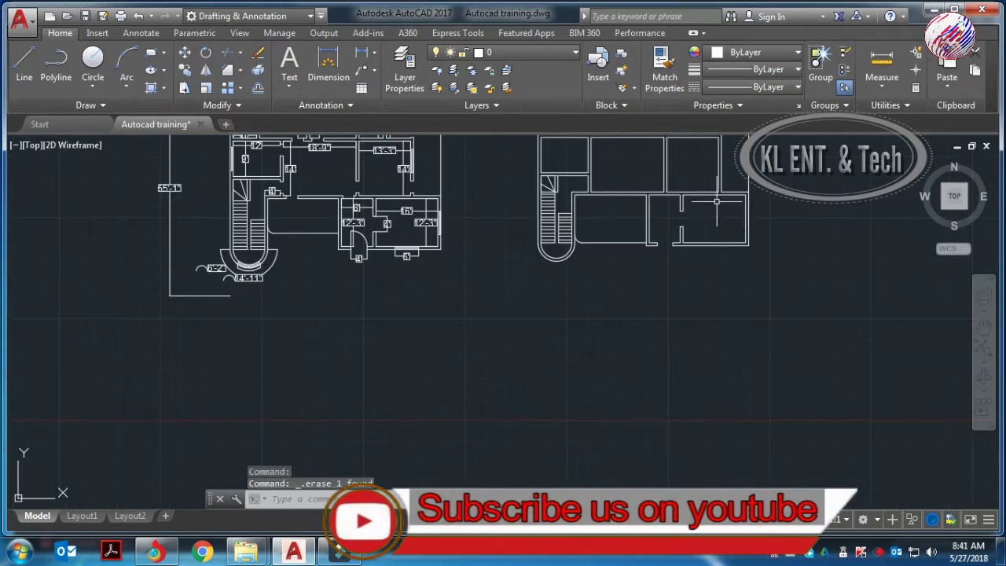
scroll(699, 176, "up", 2)
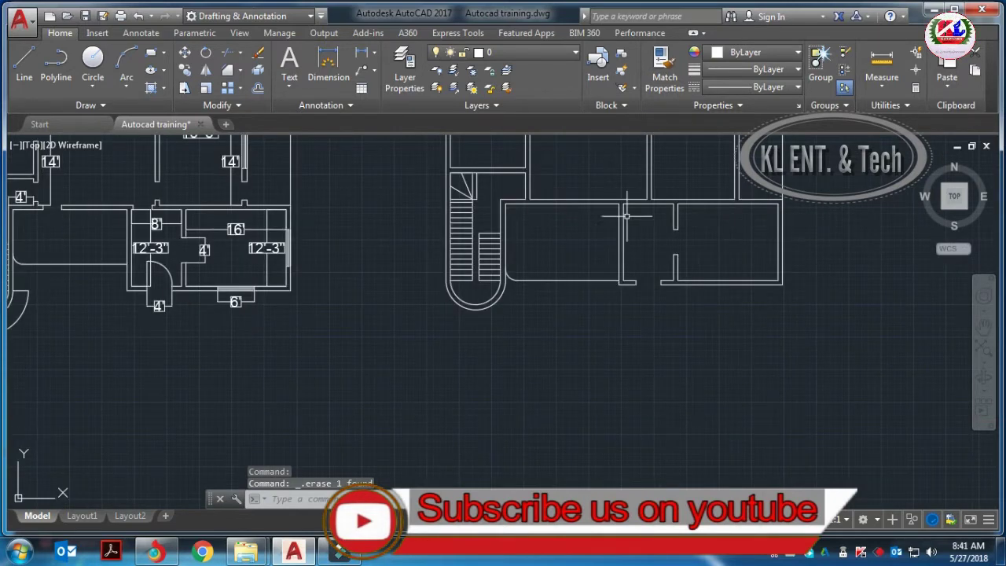
scroll(673, 198, "up", 2)
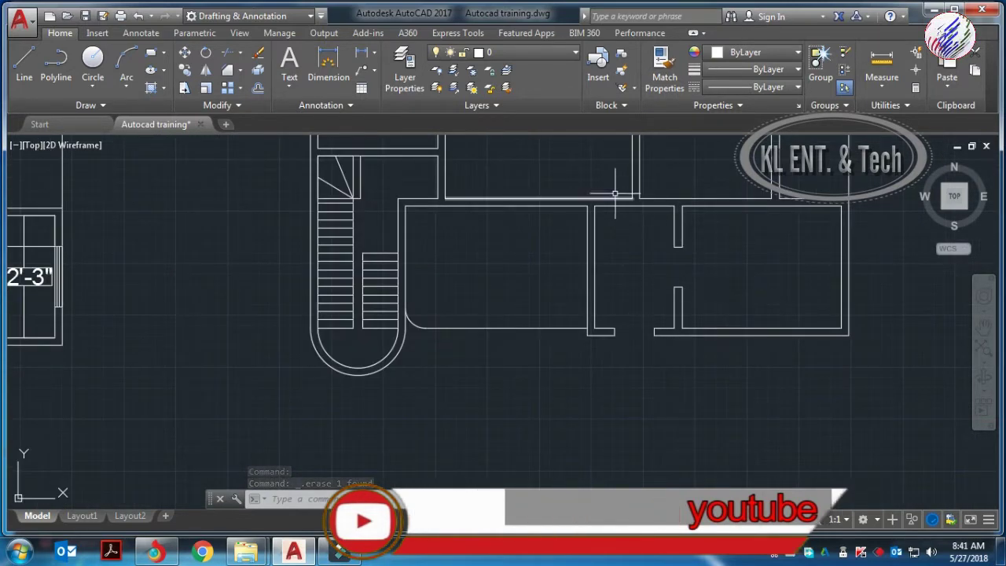
scroll(630, 197, "up", 2)
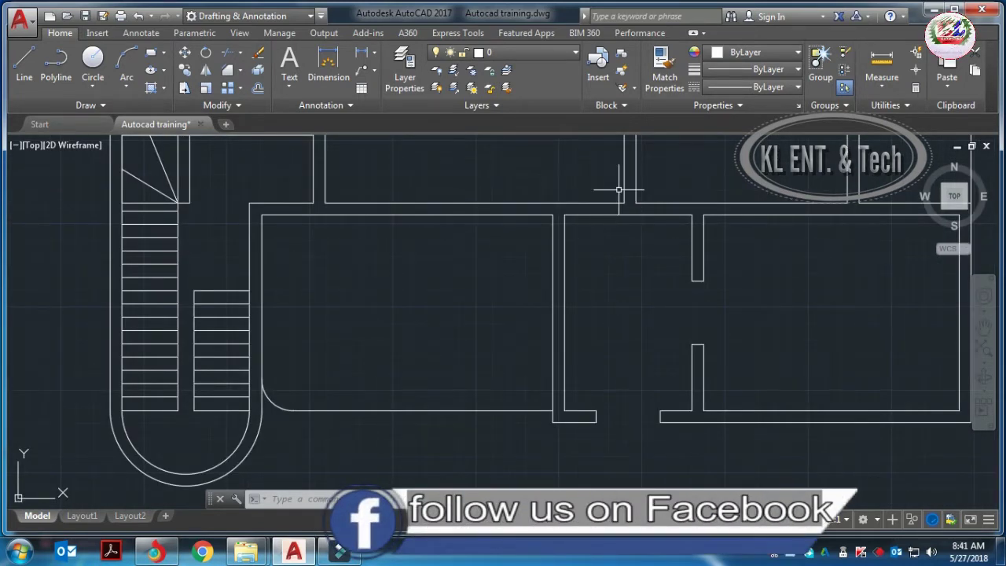
scroll(609, 187, "up", 2)
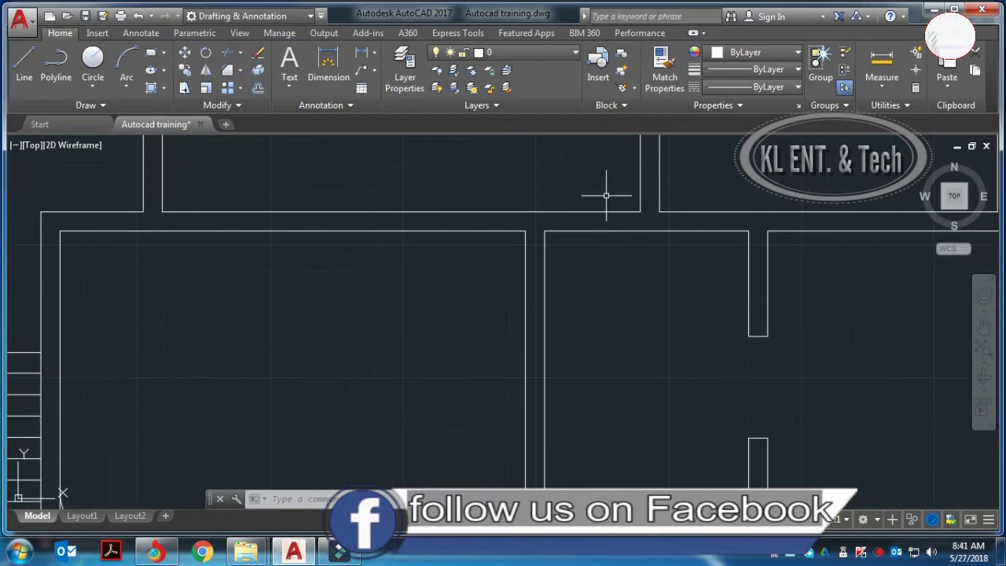
type("O")
- Offset the vertical wall line 6 to the left as a guide
key("Return")
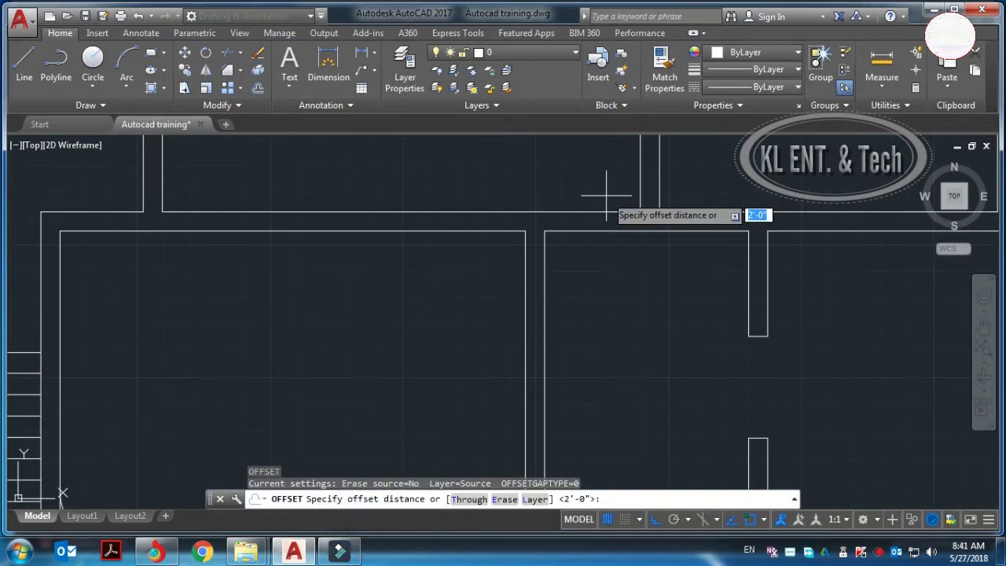
key("Return")
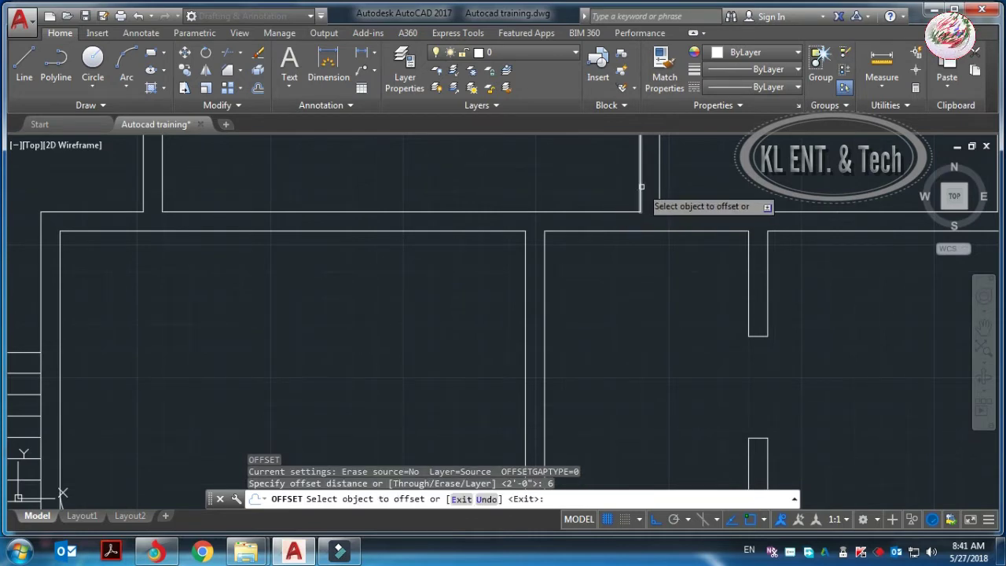
left_click(642, 186)
left_click(630, 187)
type("o")
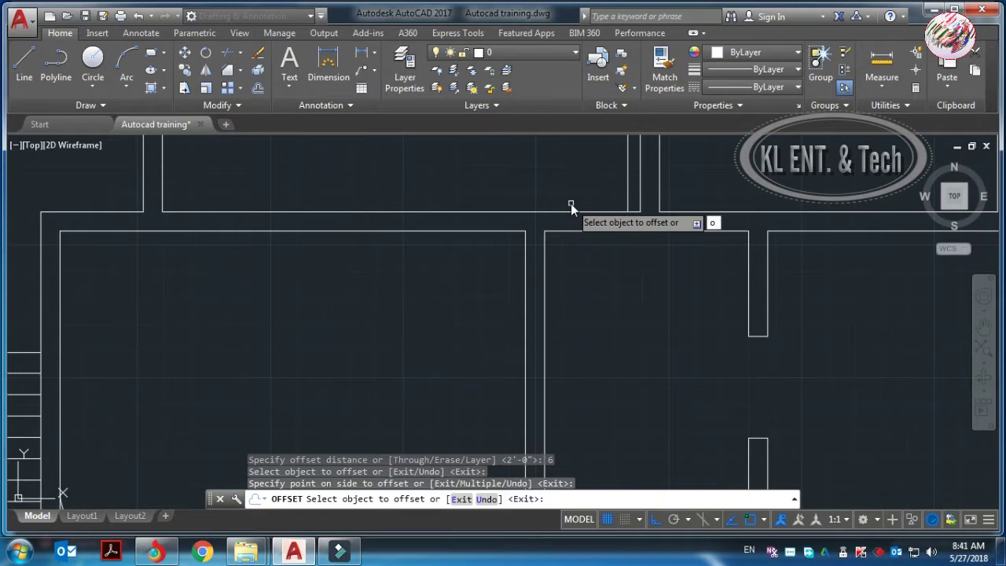
key("Escape")
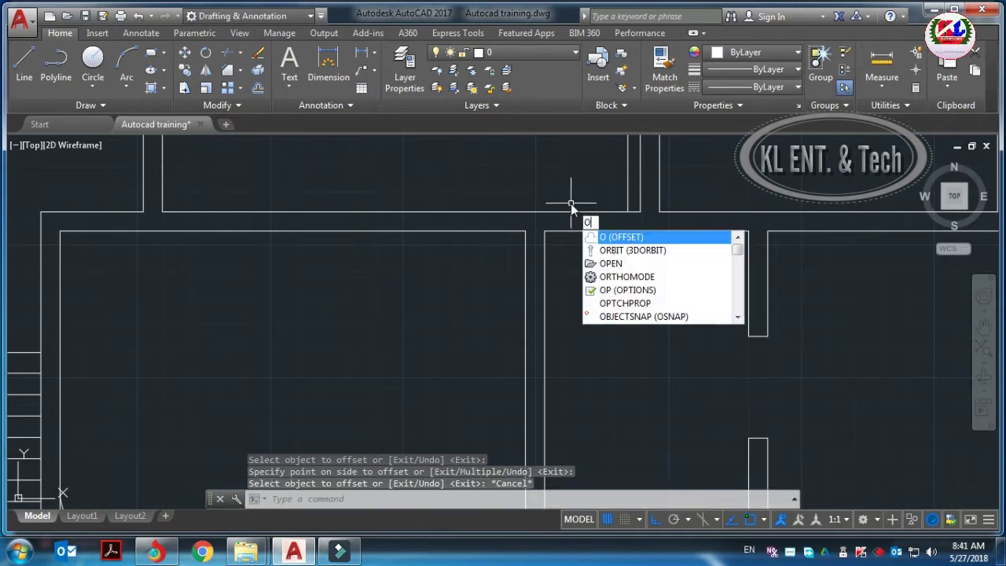
- Offset the new guide line a further 3' to mark the opening width
key("Return")
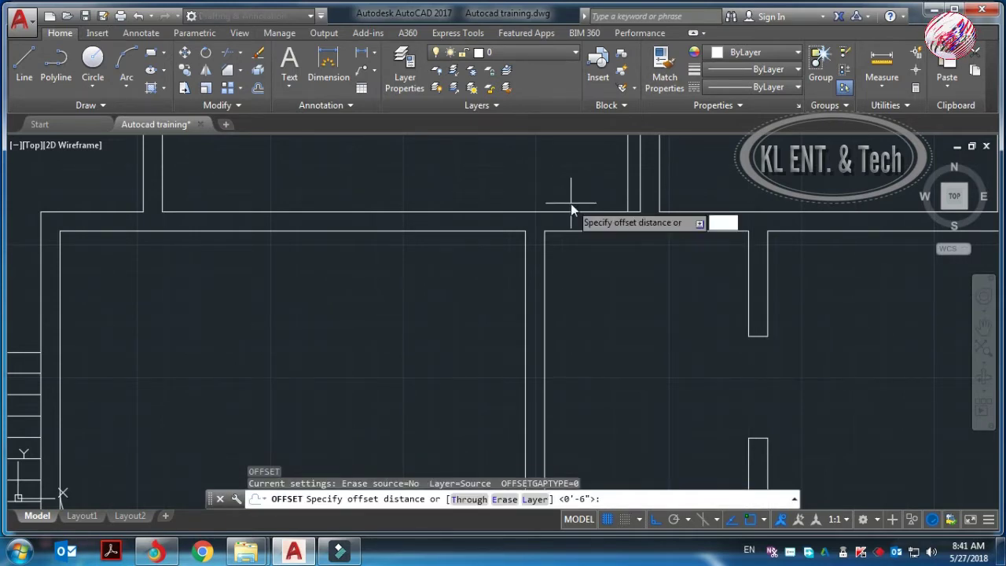
type("3'")
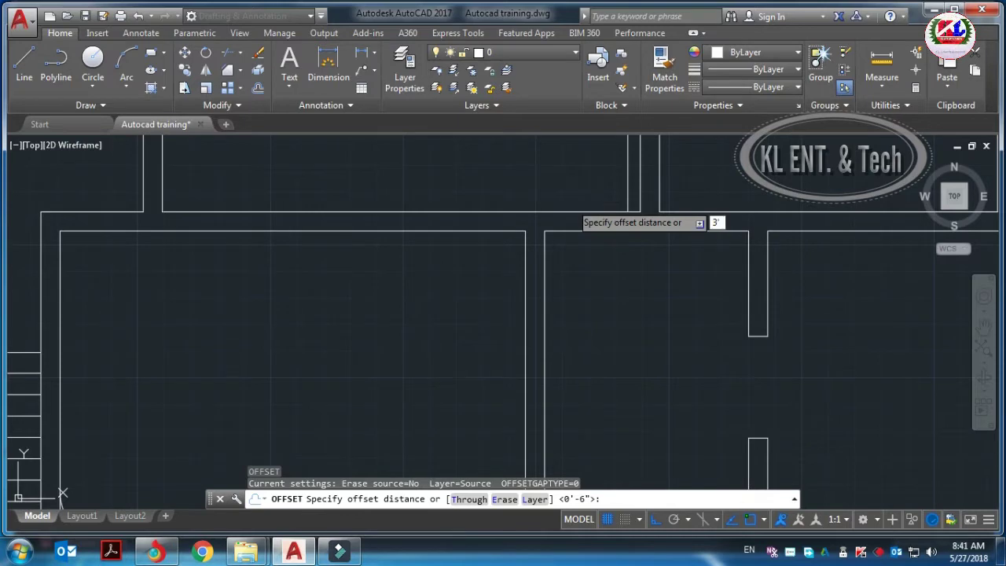
key("Return")
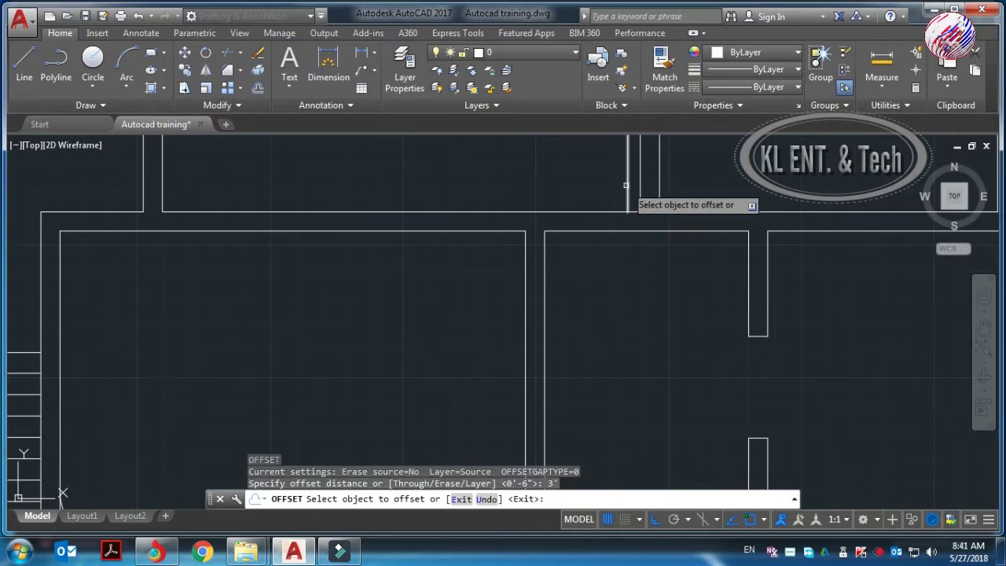
left_click(626, 185)
left_click(577, 187)
scroll(589, 186, "down", 2)
scroll(605, 236, "down", 1)
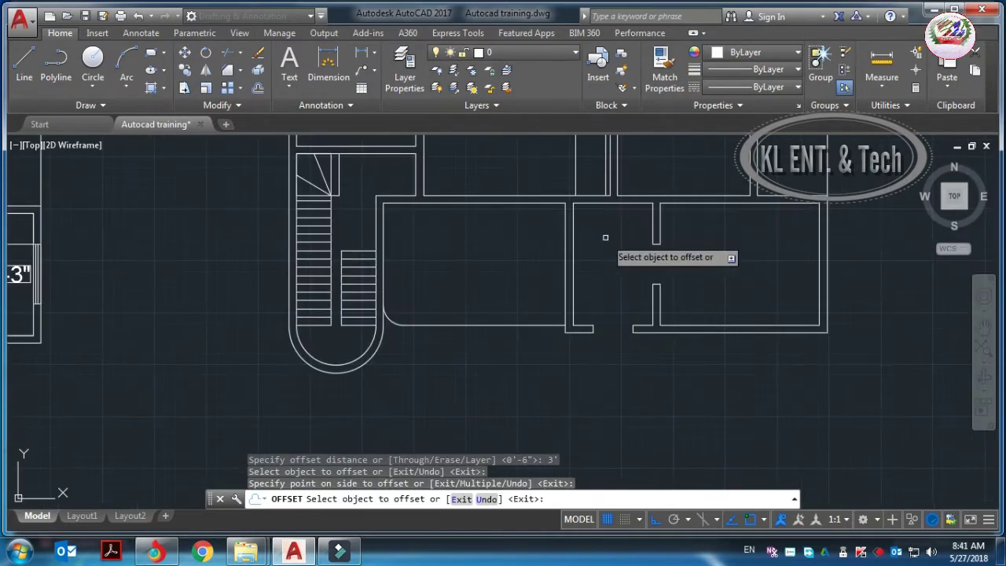
scroll(605, 237, "down", 1)
scroll(640, 318, "up", 3)
scroll(665, 340, "up", 1)
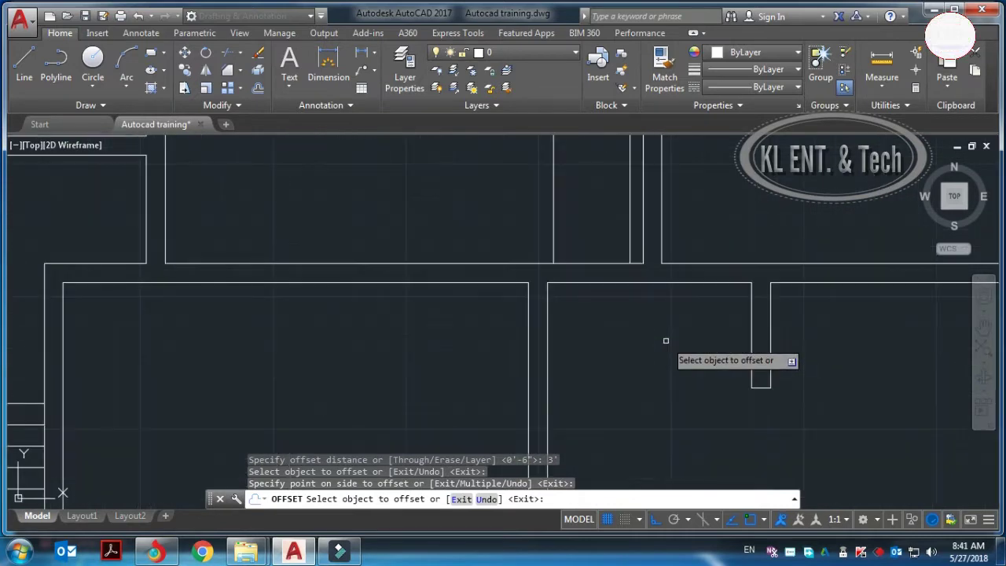
key("Escape")
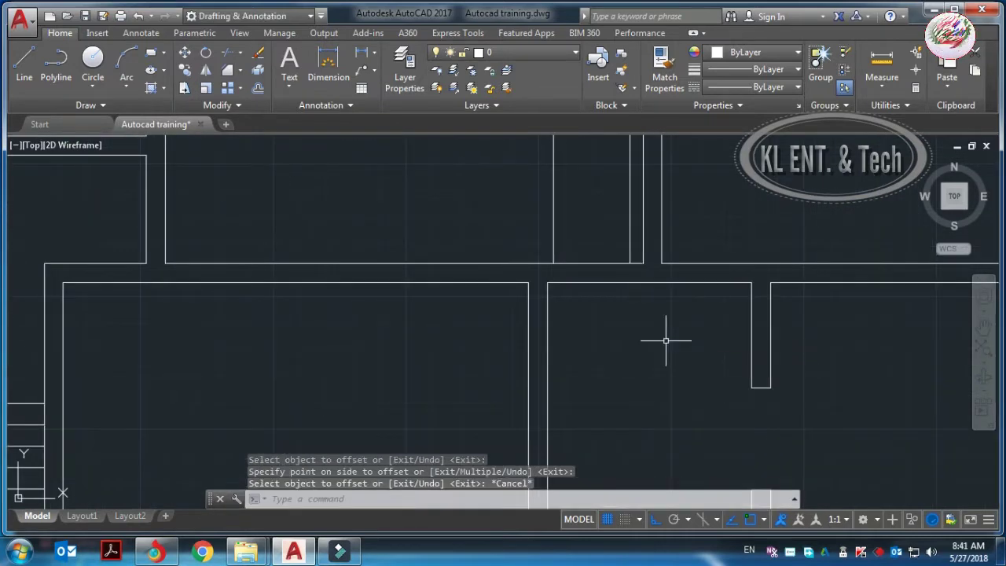
type("EX")
- Extend both guide lines down to the room's top wall line
key("Return")
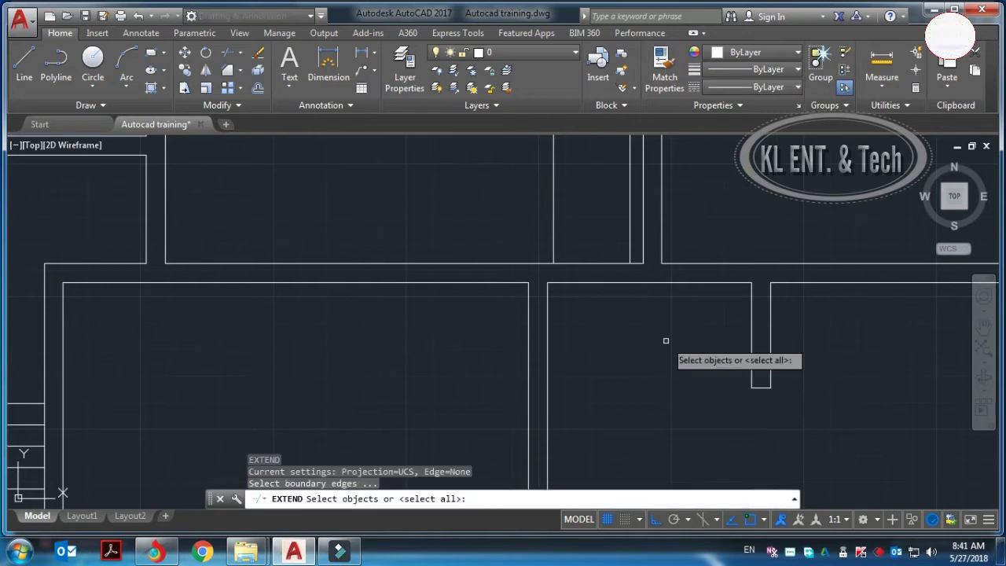
left_click(617, 282)
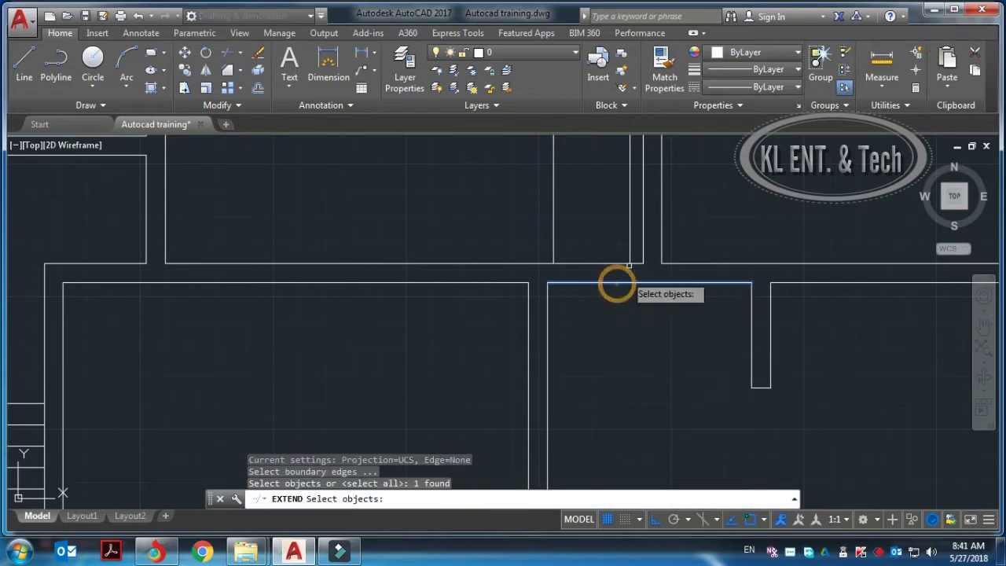
key("Return")
left_click(631, 226)
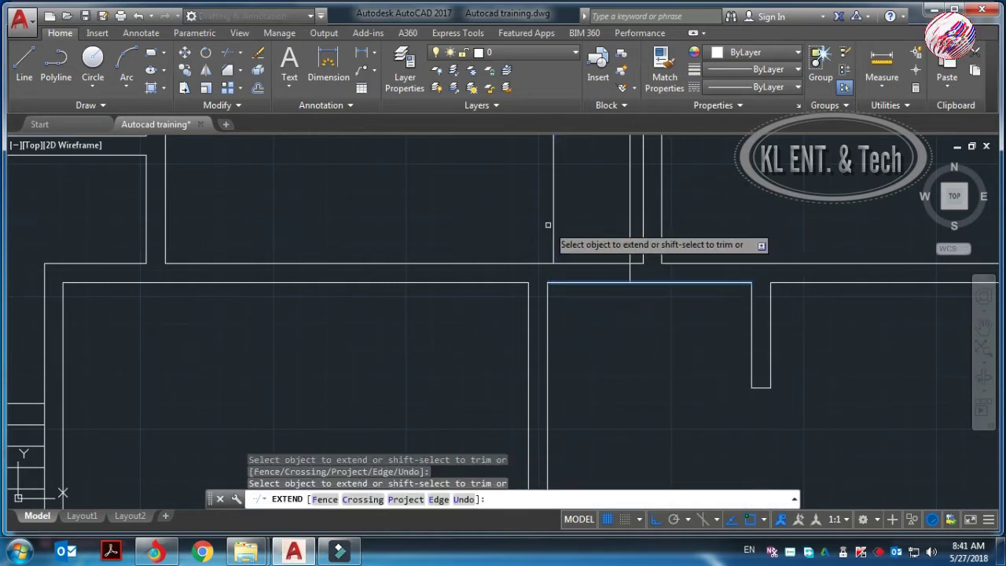
left_click(553, 226)
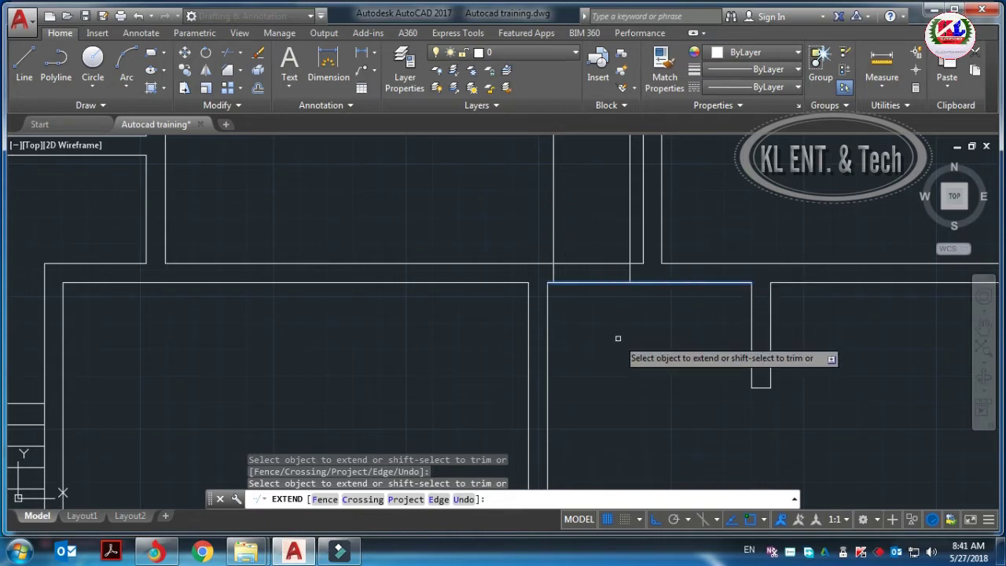
key("Escape")
- Trim the wall lines and guide stub between the two guide lines to open the doorway
key("Return")
key("Return")
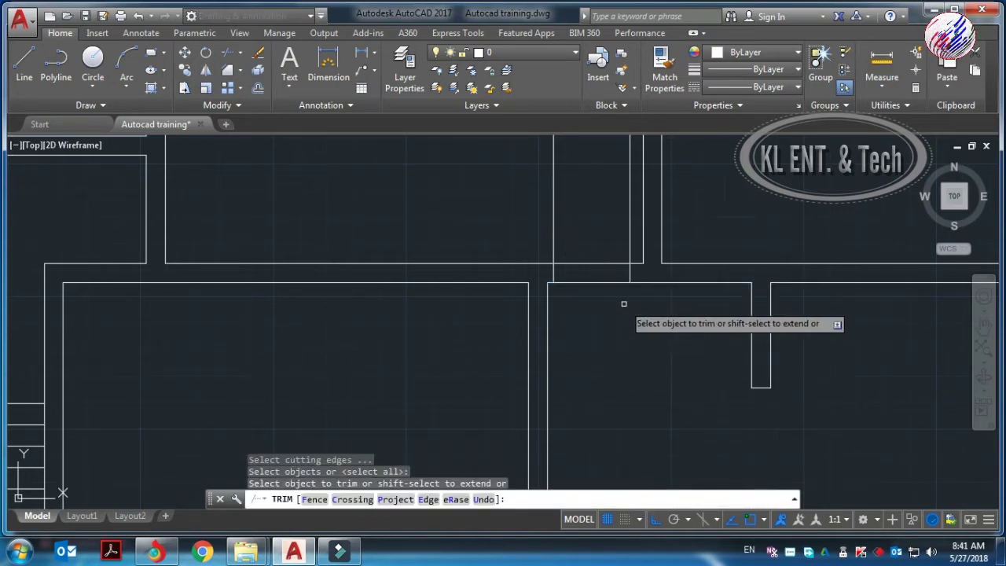
left_click(611, 227)
left_click(605, 314)
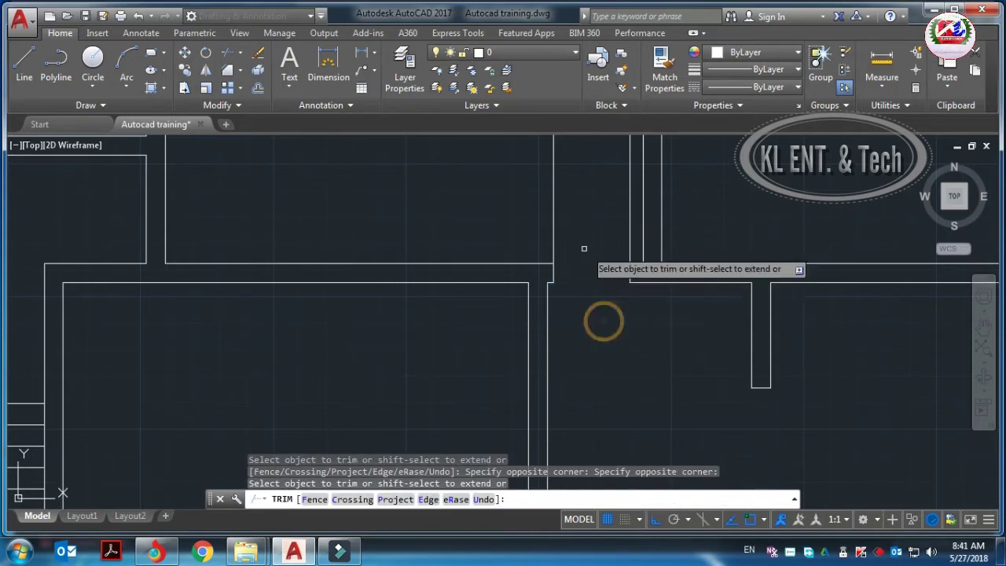
left_click(553, 228)
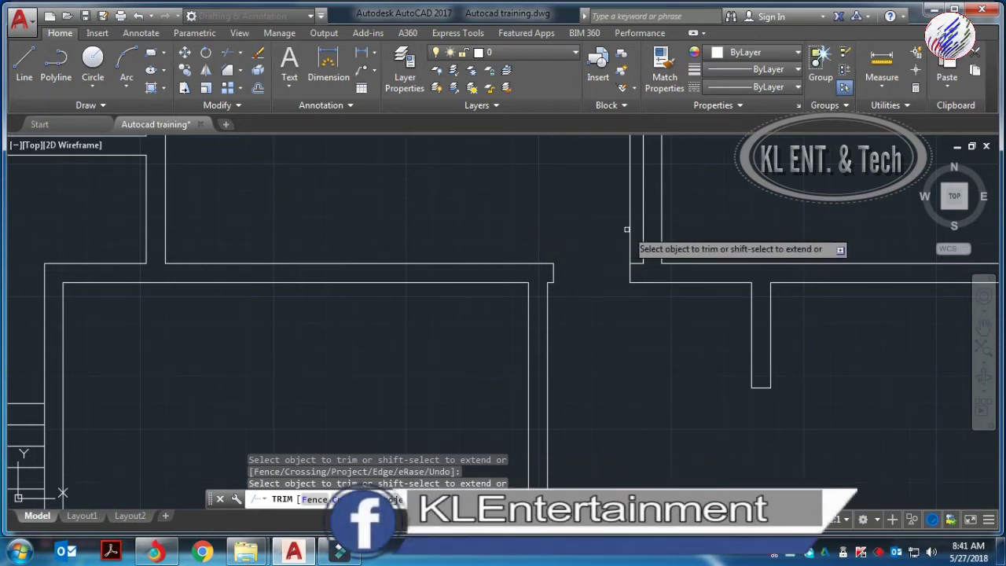
scroll(624, 236, "down", 5)
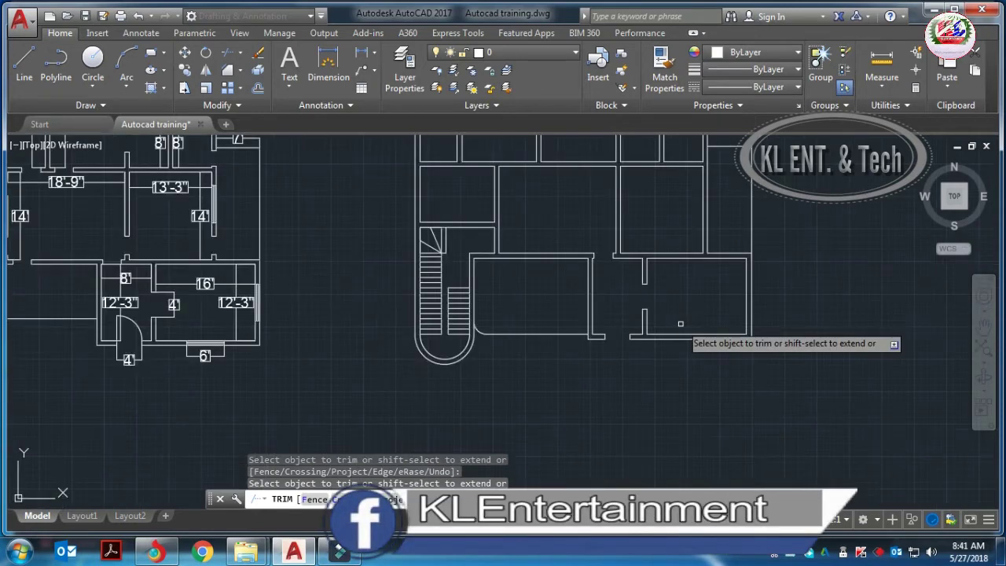
scroll(661, 234, "up", 2)
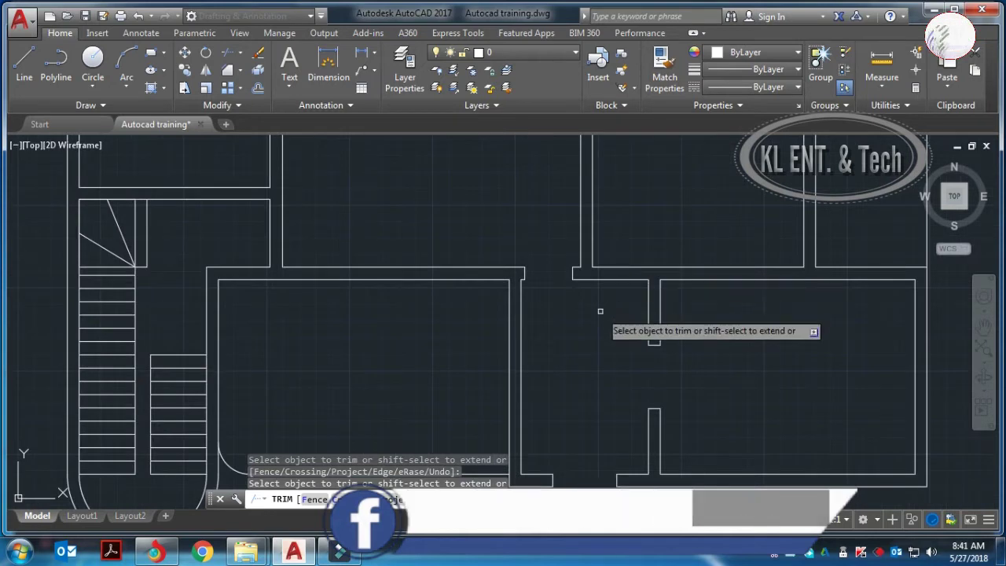
scroll(601, 311, "up", 2)
- Offset the wall line 9" upward
key("Escape")
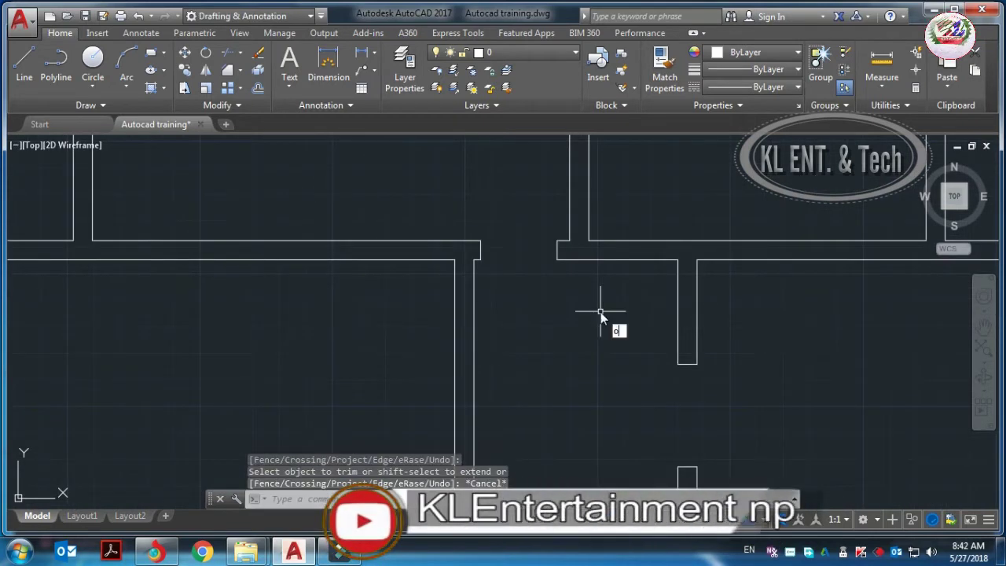
type("o")
key("Return")
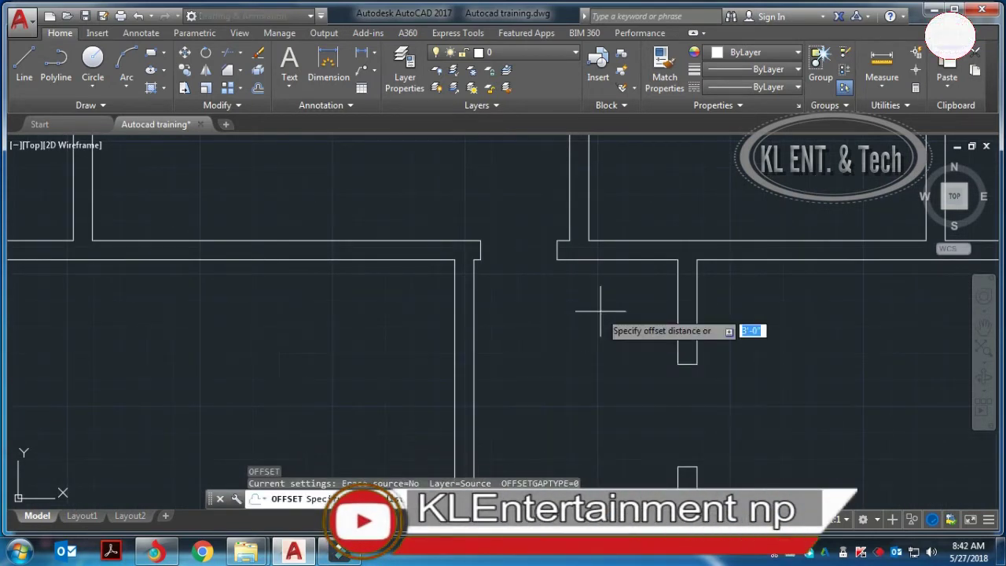
type("9")
key("Return")
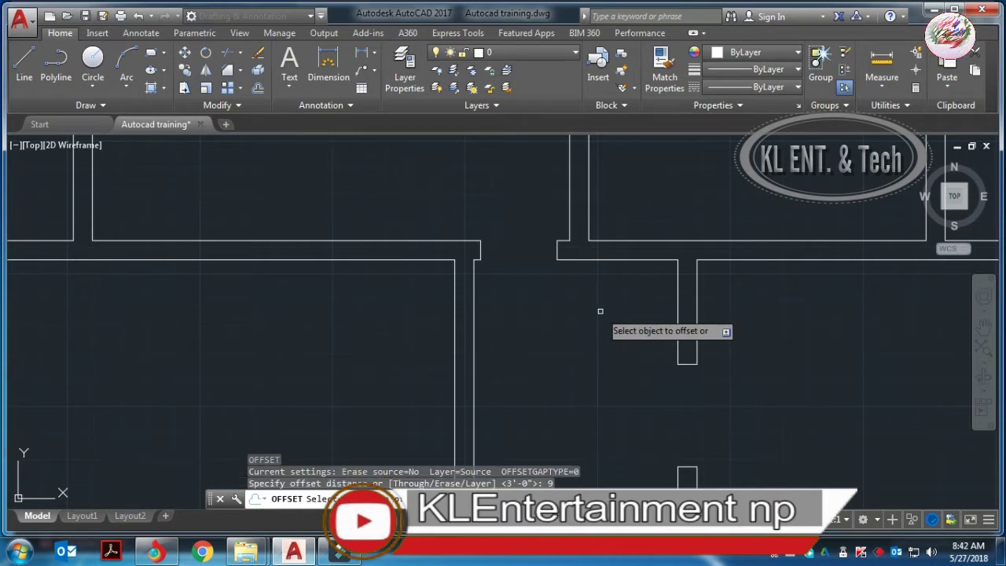
left_click(624, 242)
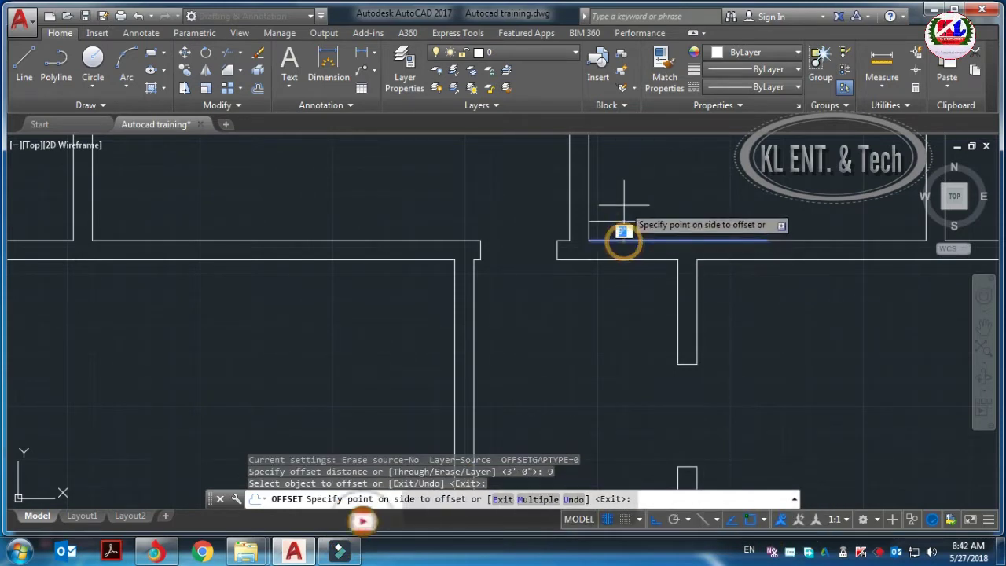
left_click(623, 208)
key("Return")
type("o")
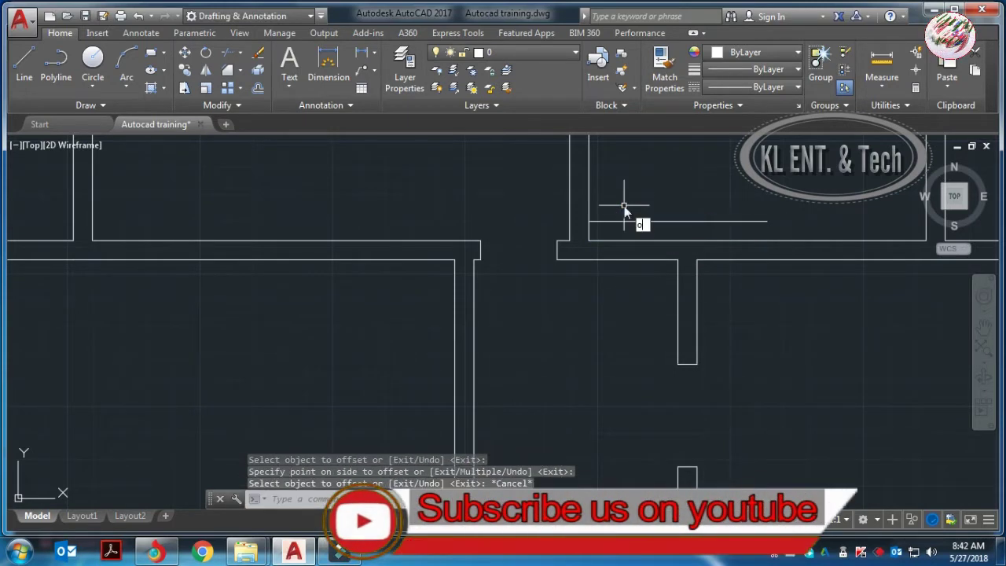
- Offset that new line another 3' upward
key("Return")
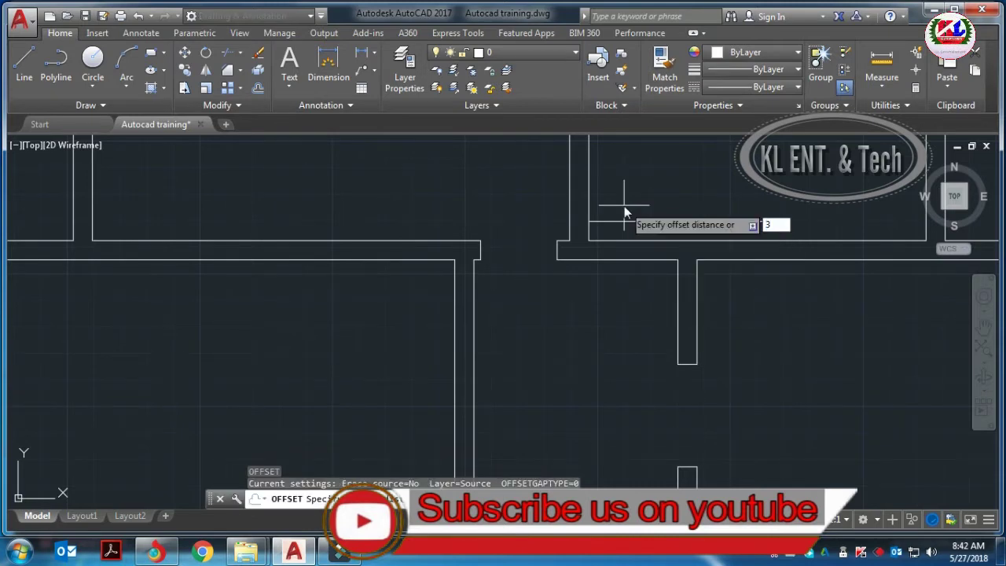
key("Return")
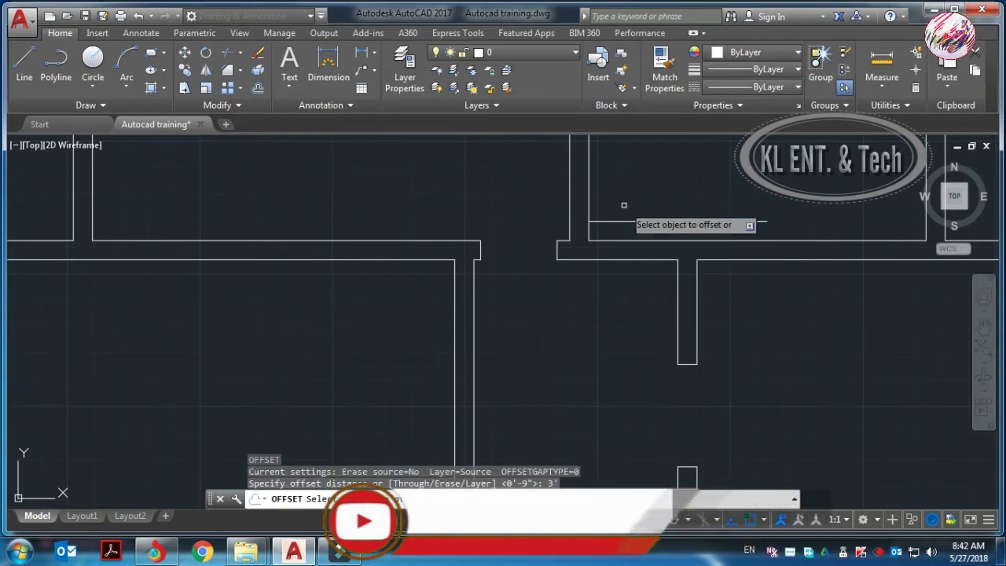
left_click(628, 222)
left_click(635, 173)
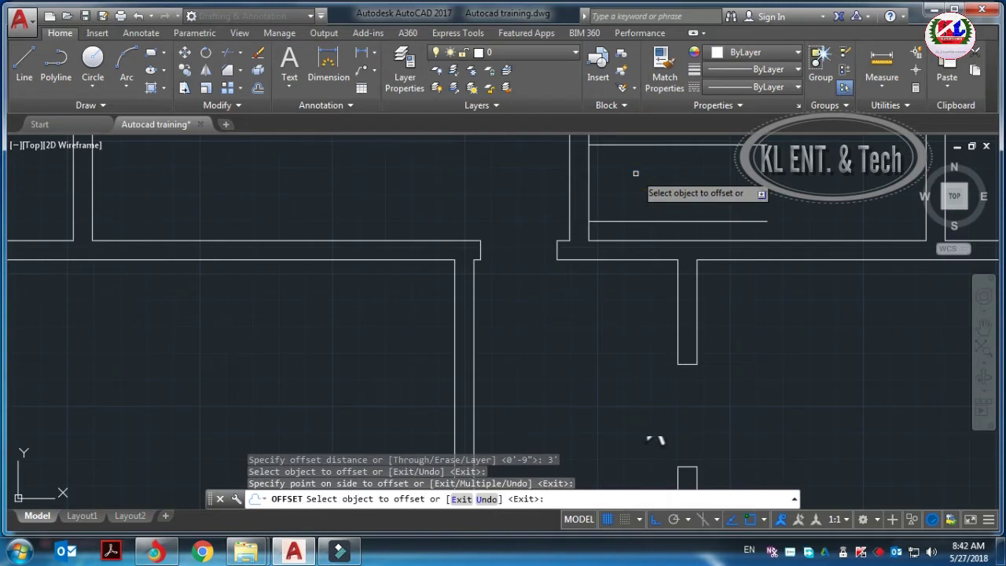
key("Escape")
- Extend the upper new line to the adjacent vertical wall
type("EX")
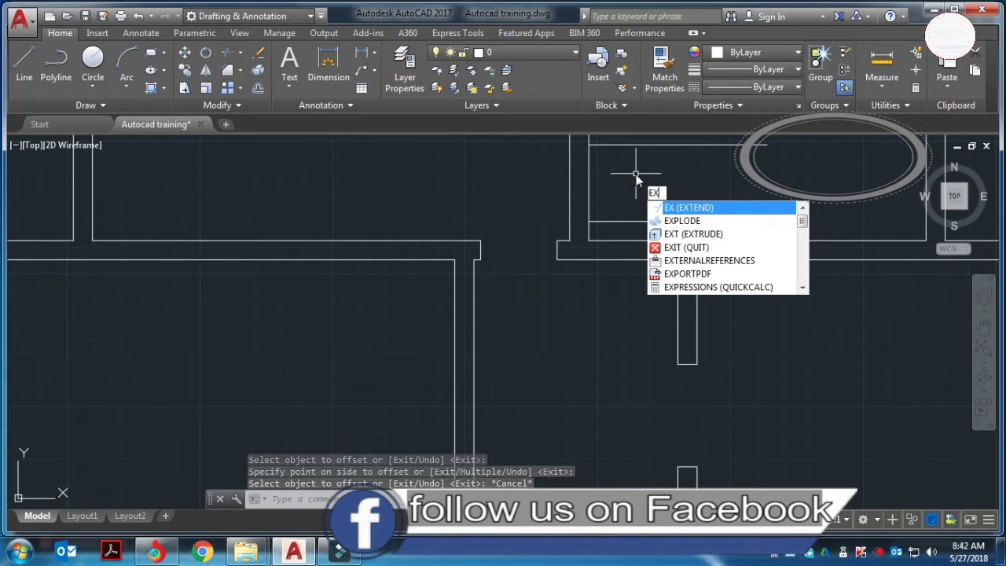
key("Return")
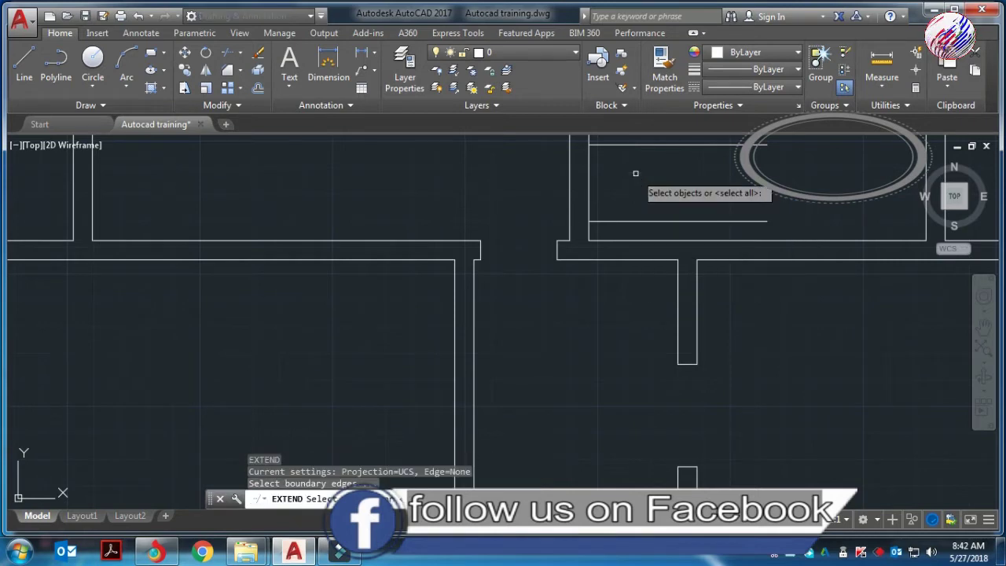
left_click(569, 168)
key("Return")
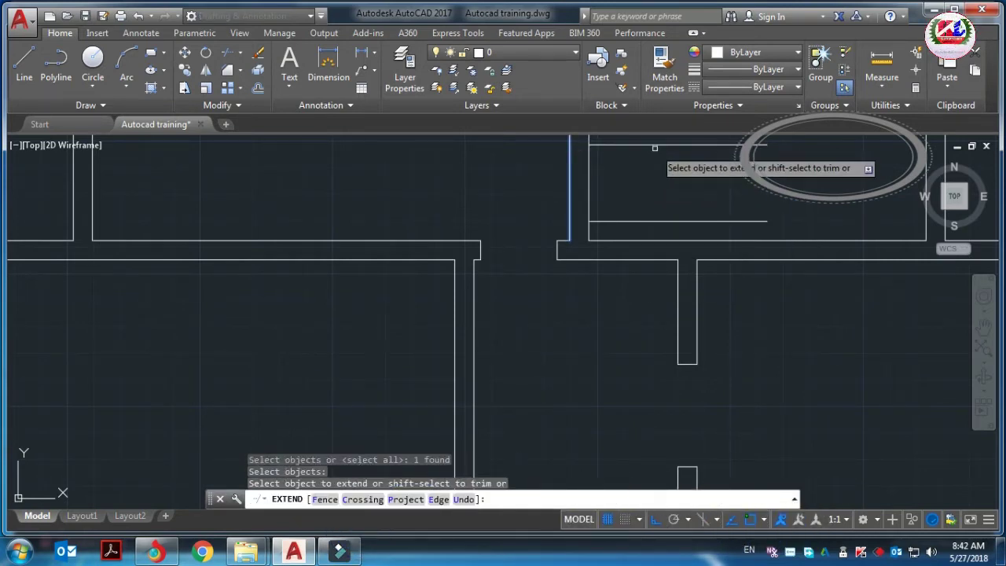
left_click(653, 147)
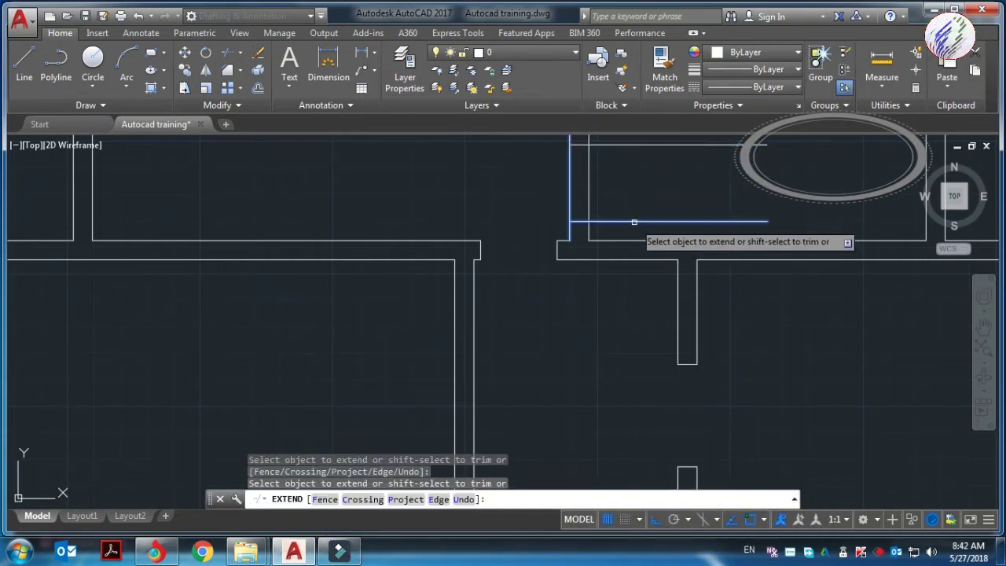
scroll(634, 222, "down", 2)
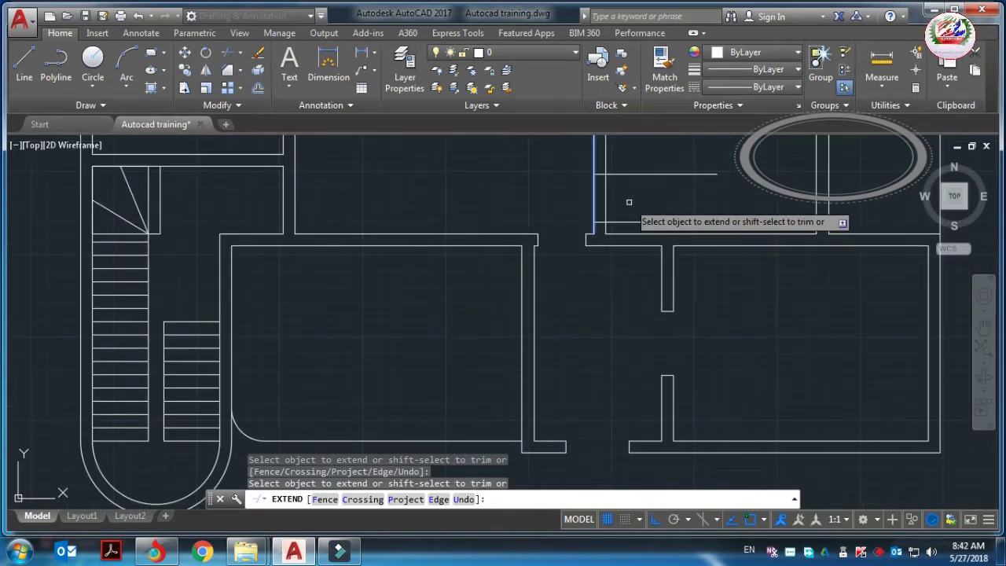
key("Escape")
- Trim the three vertical wall pieces lying between the two horizontal guide lines
type("tr")
key("Return")
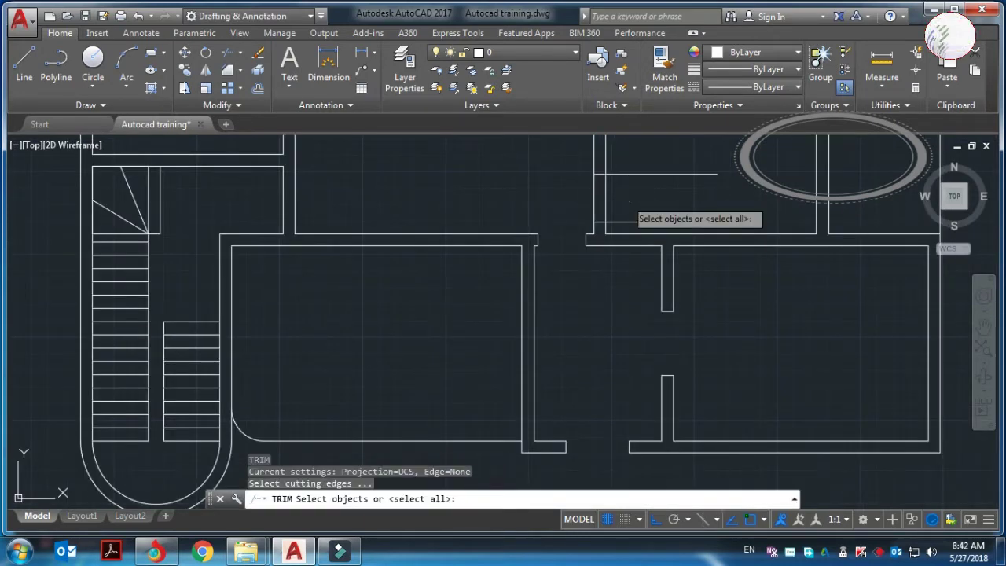
key("Return")
left_click(588, 188)
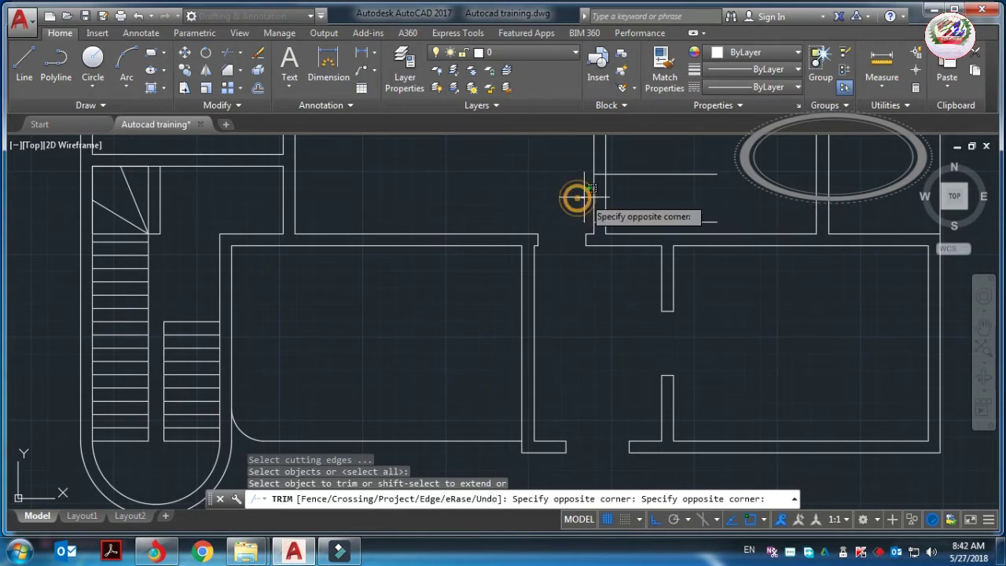
left_click(581, 188)
left_click(633, 198)
left_click(573, 193)
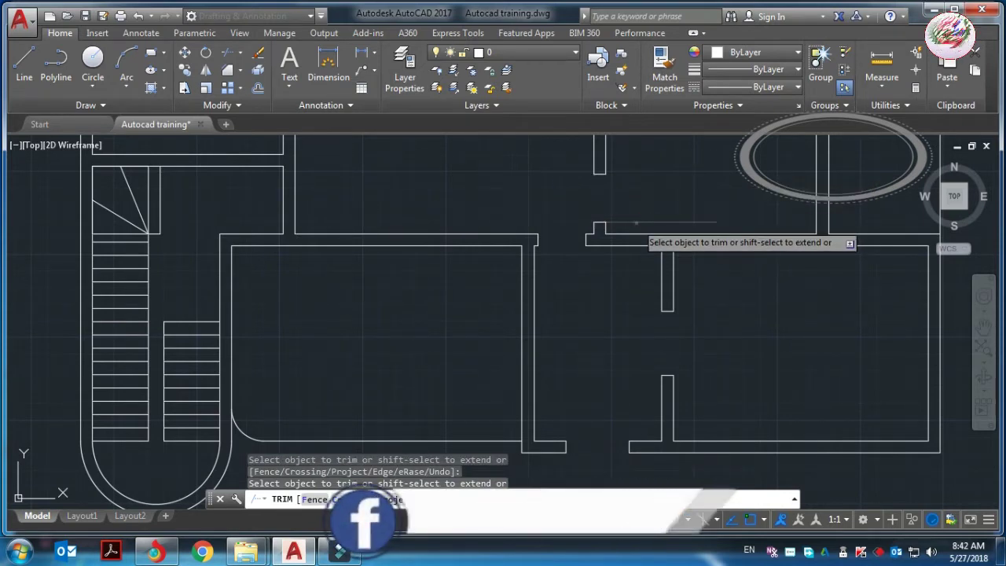
scroll(641, 225, "down", 2)
scroll(641, 220, "down", 2)
scroll(661, 248, "down", 2)
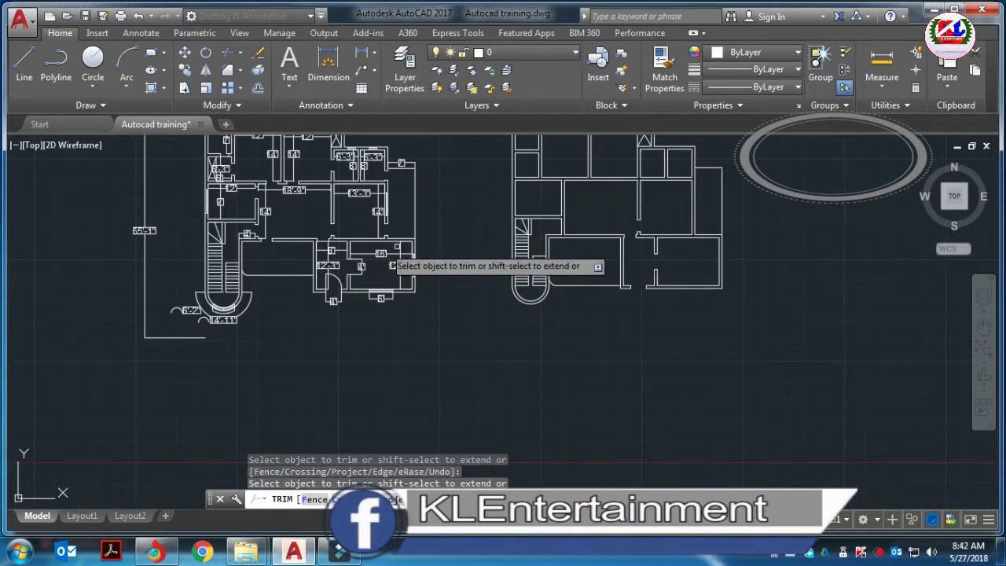
scroll(695, 239, "up", 2)
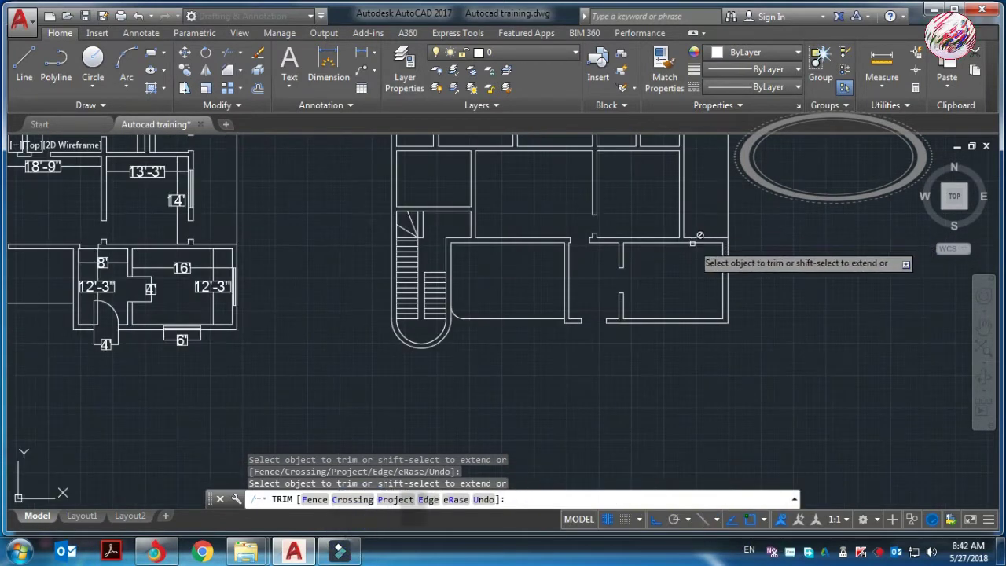
scroll(693, 243, "up", 2)
scroll(696, 240, "up", 2)
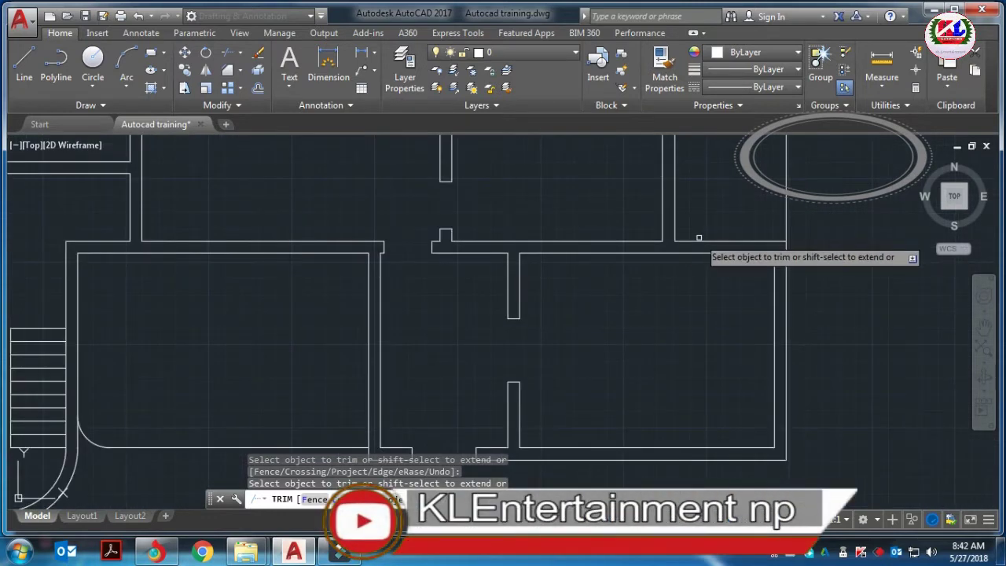
key("Escape")
type("O")
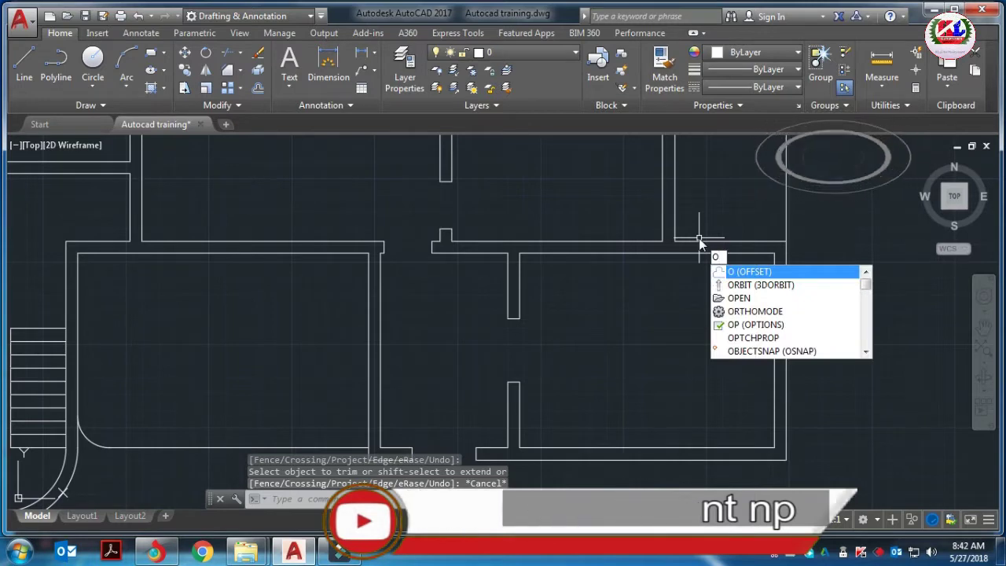
- Offset the wall line 9" upward, then offset that copy a further 3' to mark the doorway edges
key("Return")
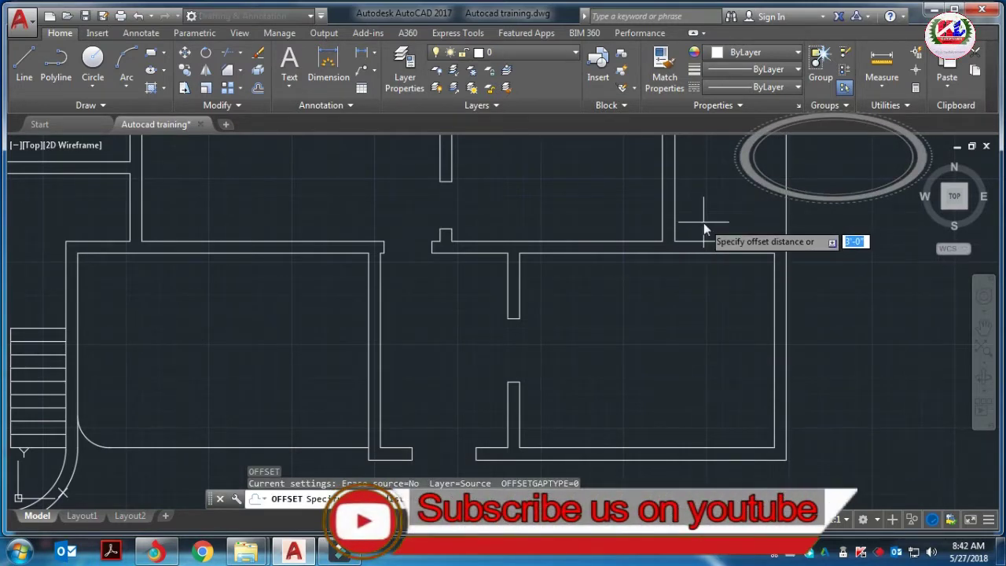
type("9")
key("Return")
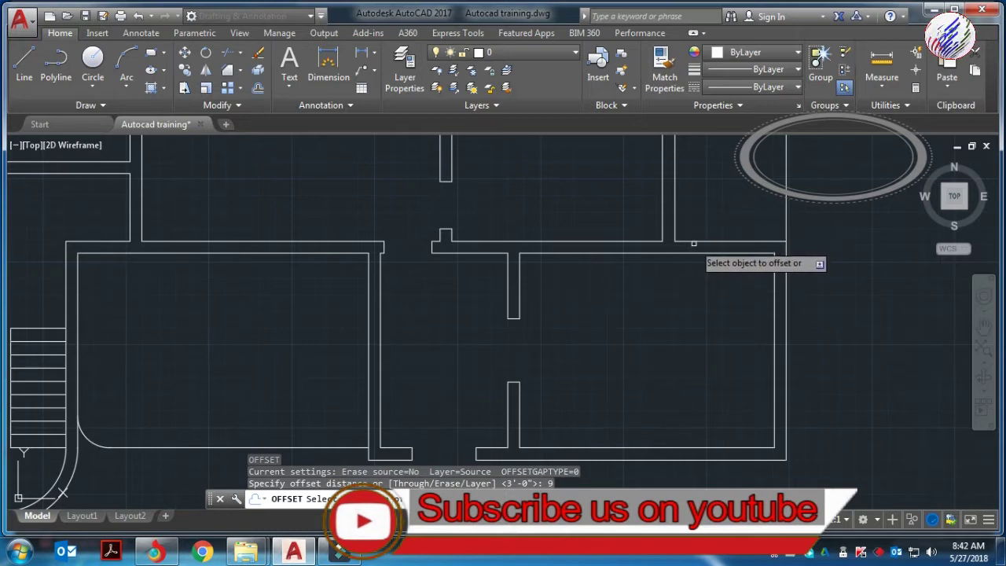
left_click(692, 243)
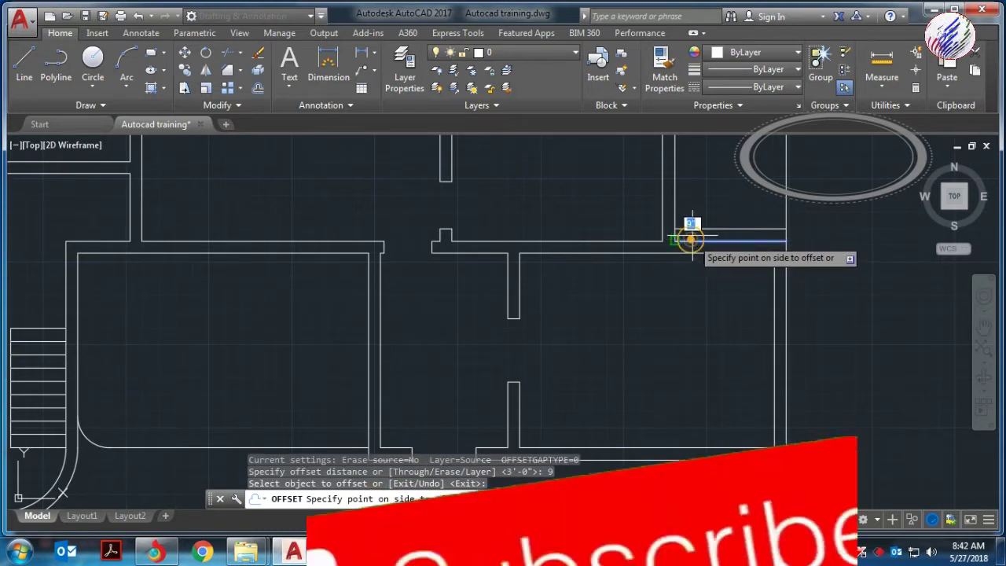
left_click(693, 204)
key("Escape")
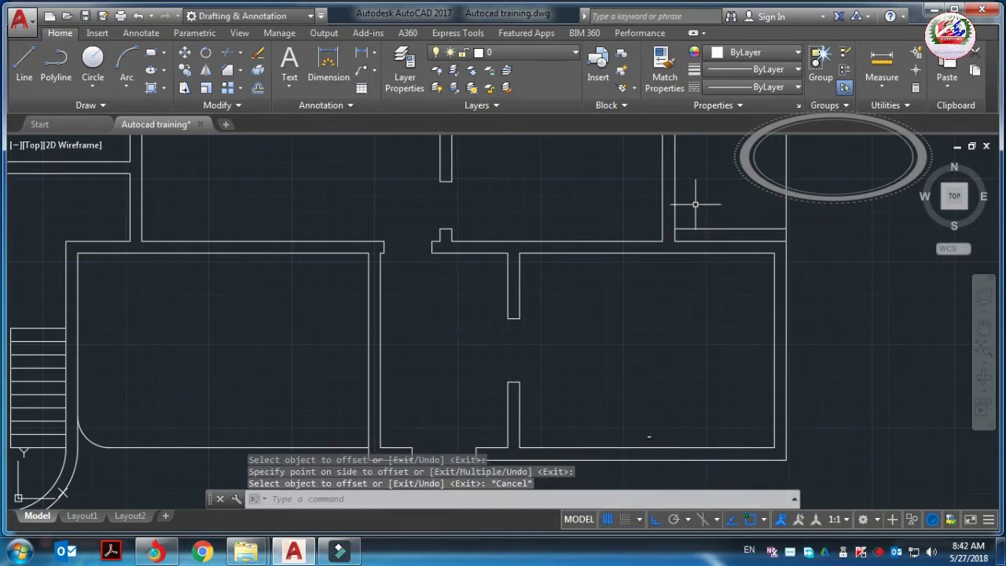
type("o")
key("Return")
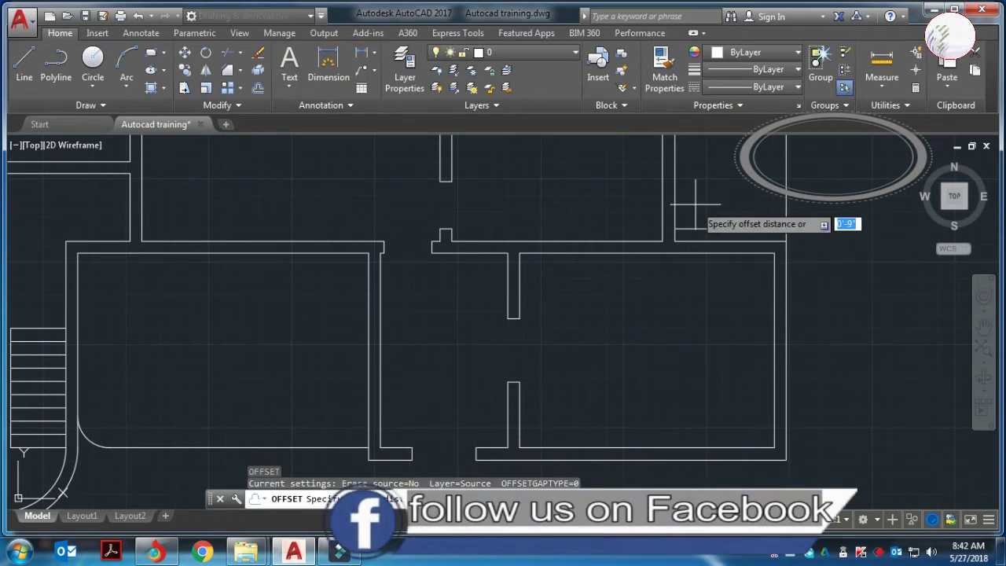
type("'")
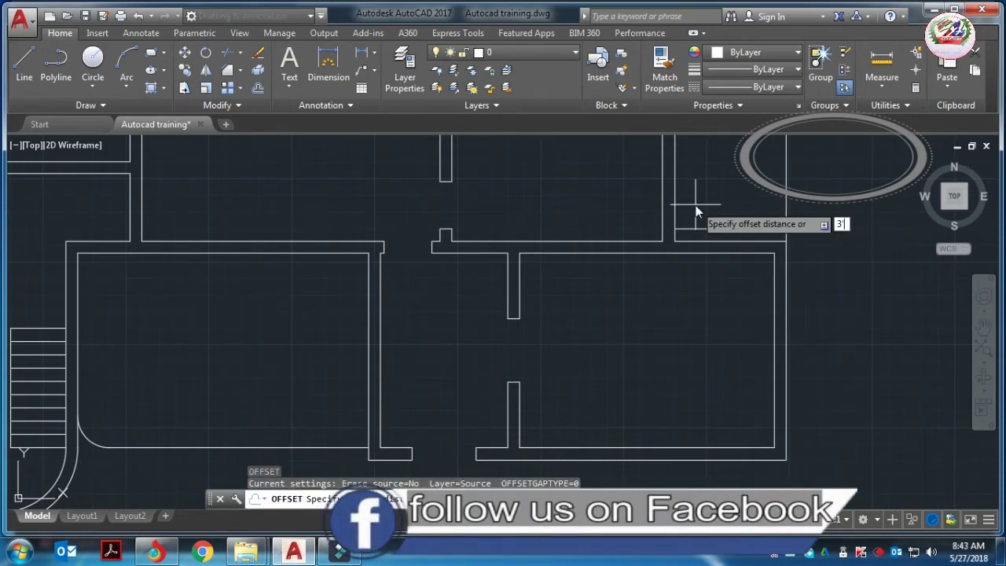
key("Return")
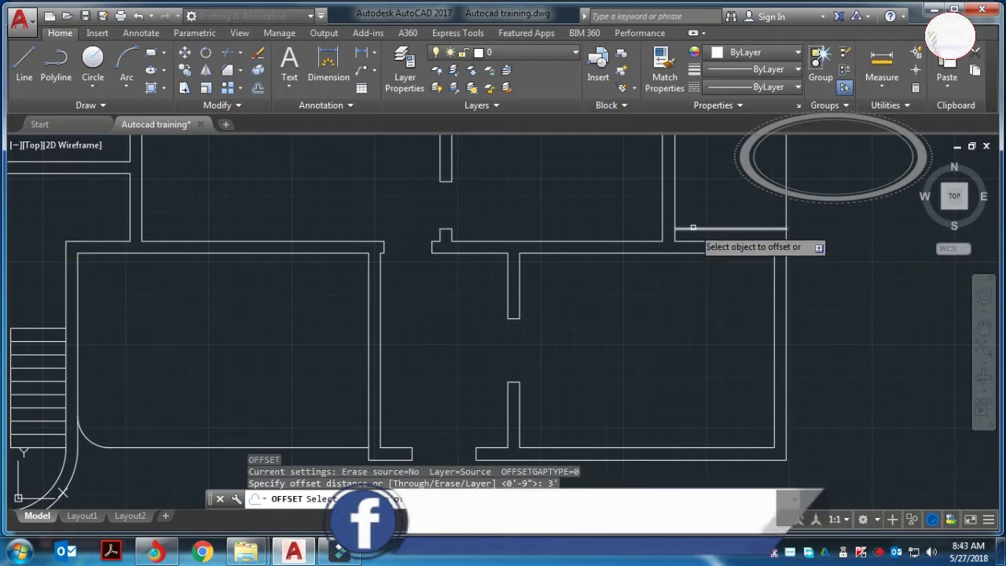
left_click(692, 230)
left_click(693, 190)
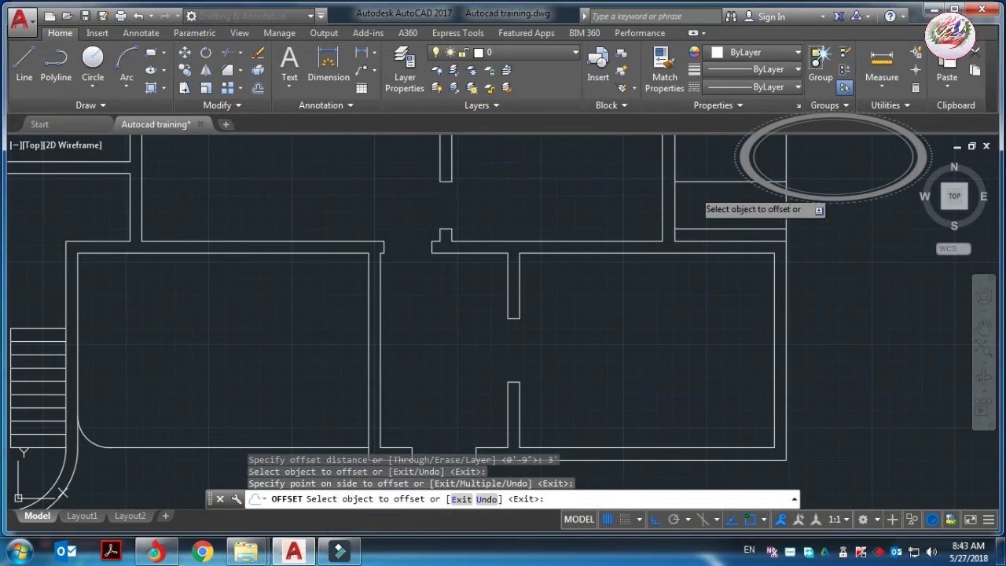
- Extend the new horizontal guide line to the vertical wall
type("e")
key("Escape")
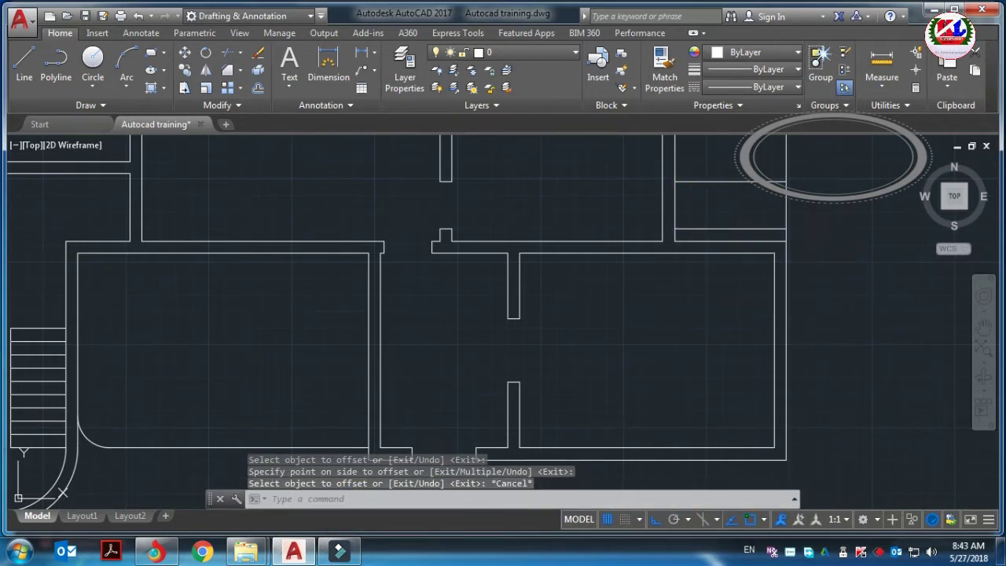
type("ex")
key("Return")
left_click(664, 203)
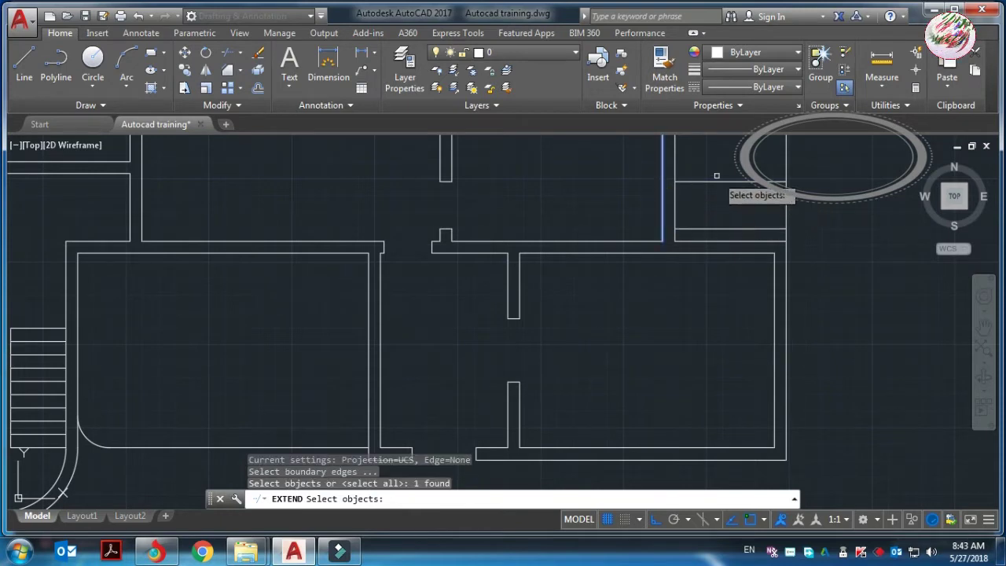
key("Return")
left_click(712, 183)
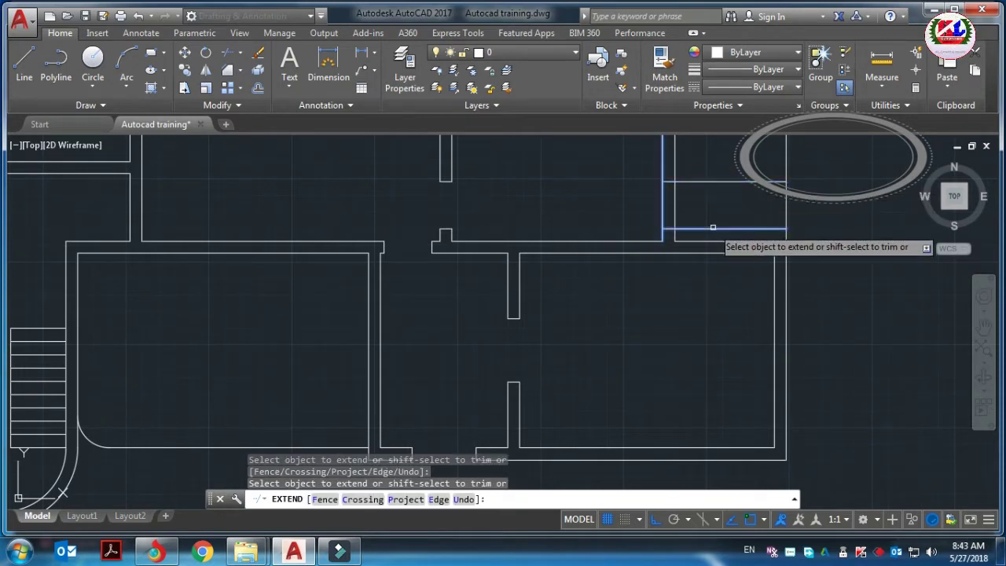
key("Escape")
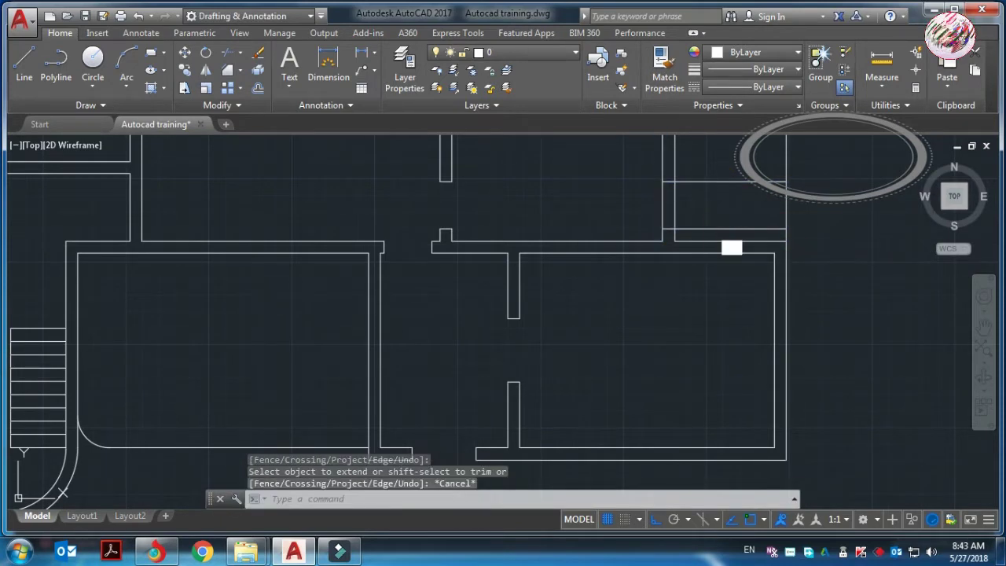
- Trim the wall segments and leftover line piece between the guides to open the doorway
type("tr")
key("Return")
key("Return")
left_click(691, 203)
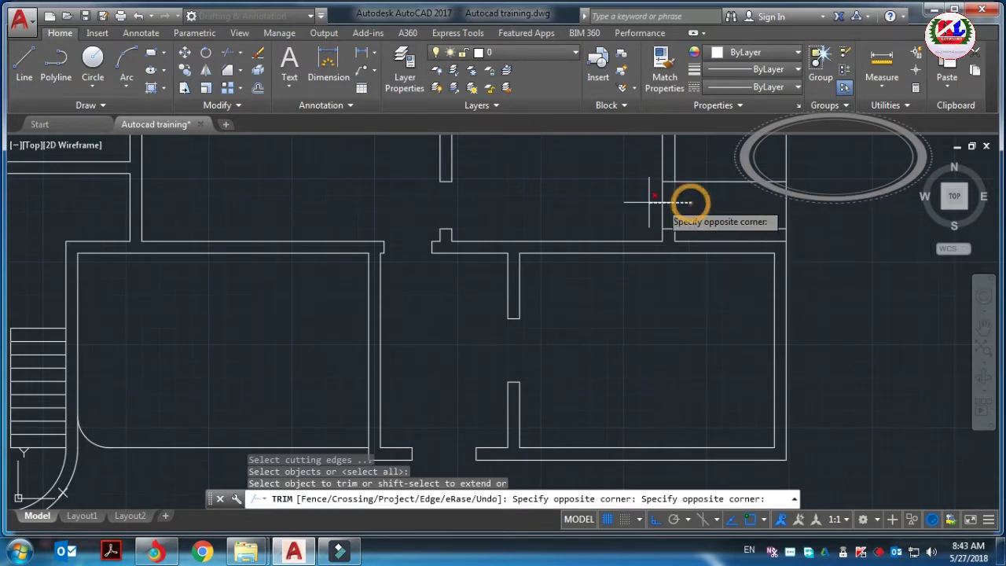
left_click(637, 200)
left_click(712, 182)
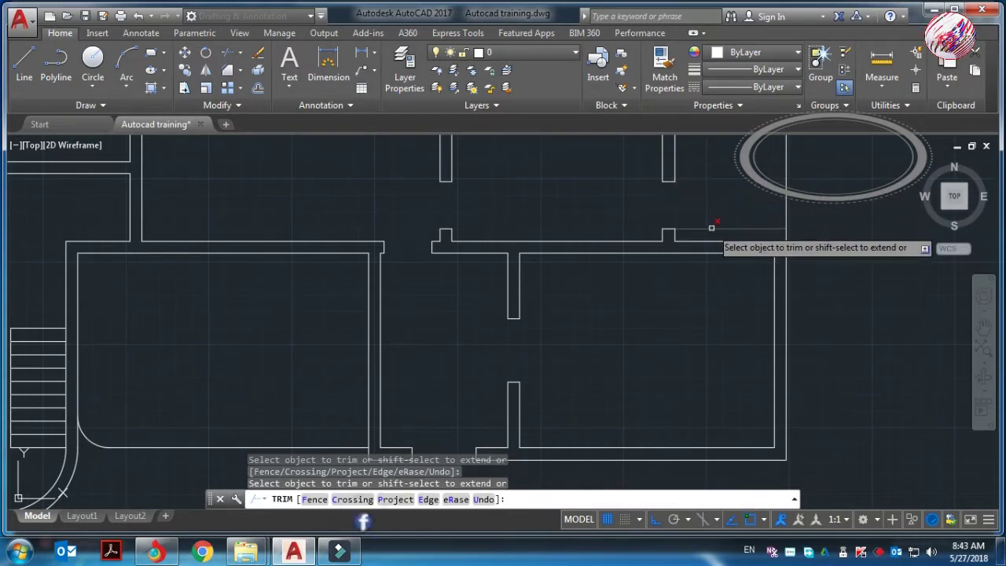
scroll(709, 227, "down", 5)
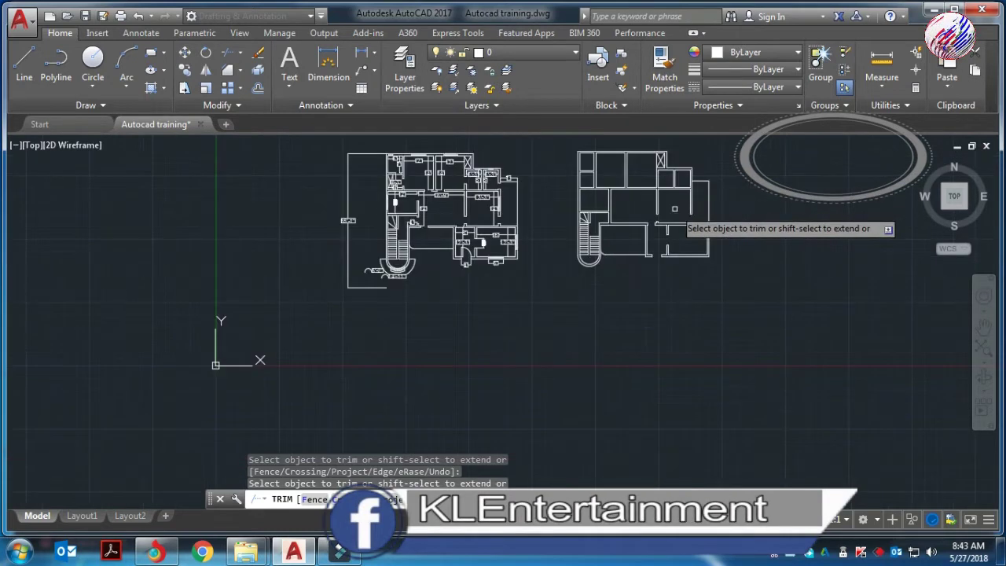
scroll(677, 206, "down", 2)
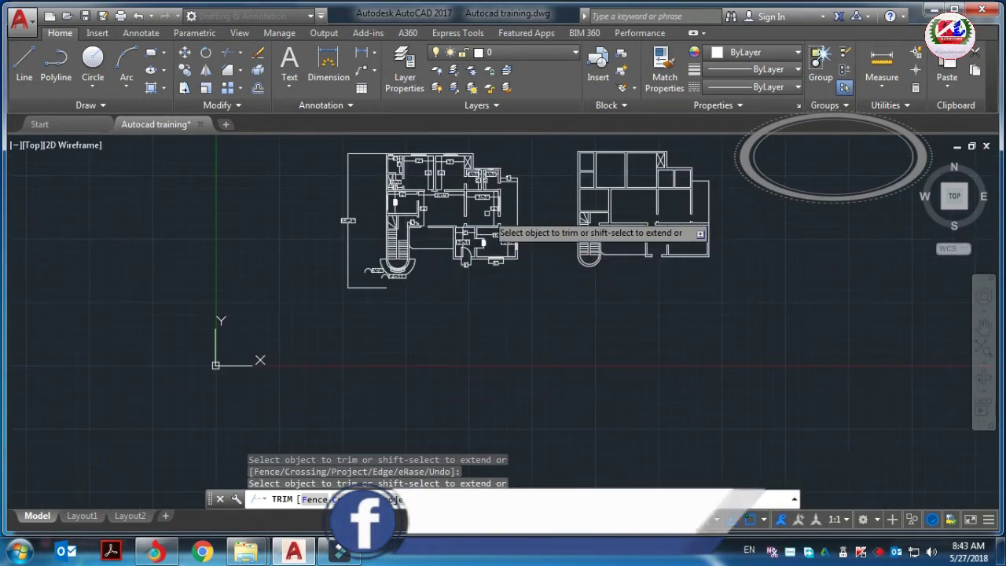
scroll(487, 216, "up", 2)
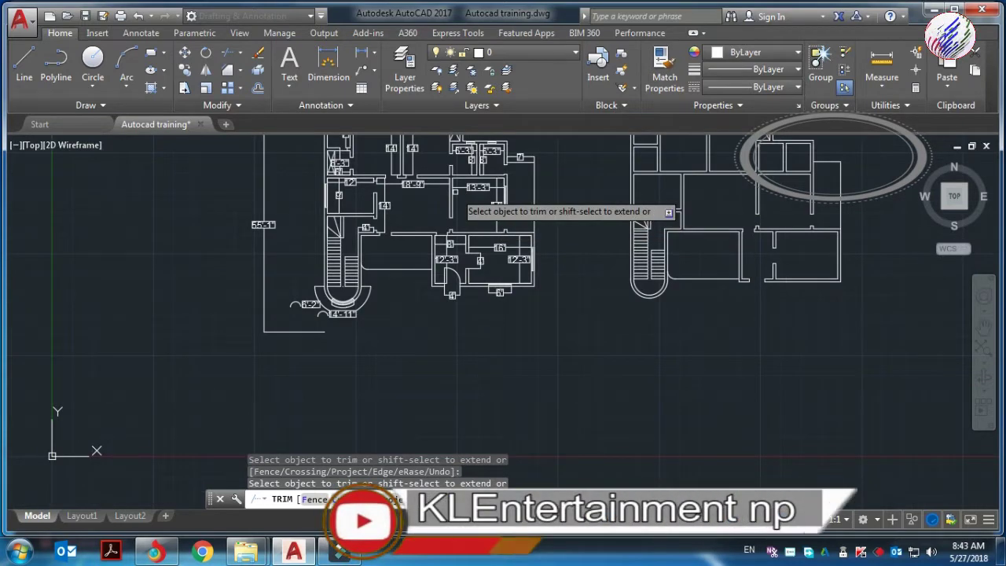
scroll(462, 206, "down", 2)
scroll(484, 188, "up", 2)
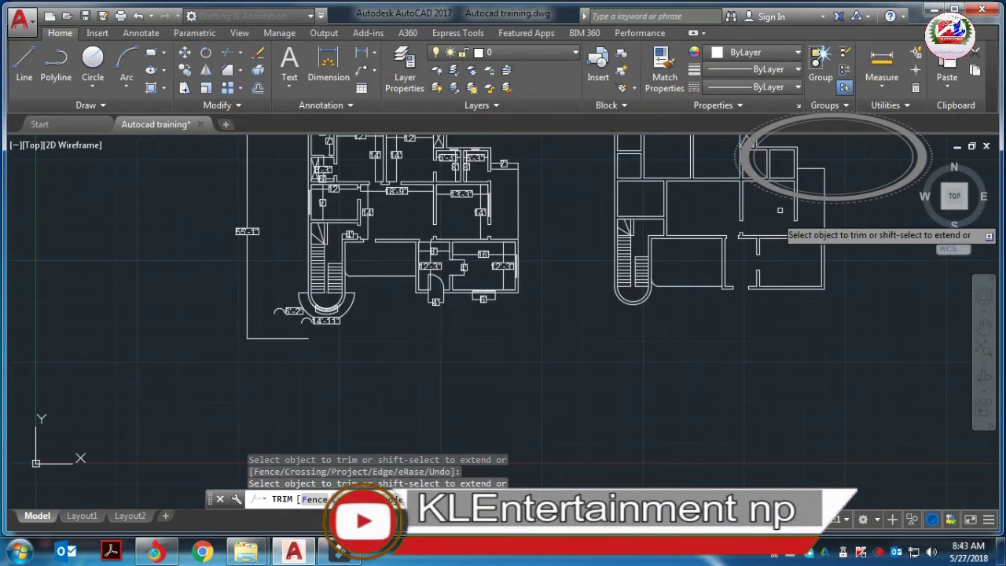
scroll(803, 180, "up", 2)
scroll(801, 172, "up", 2)
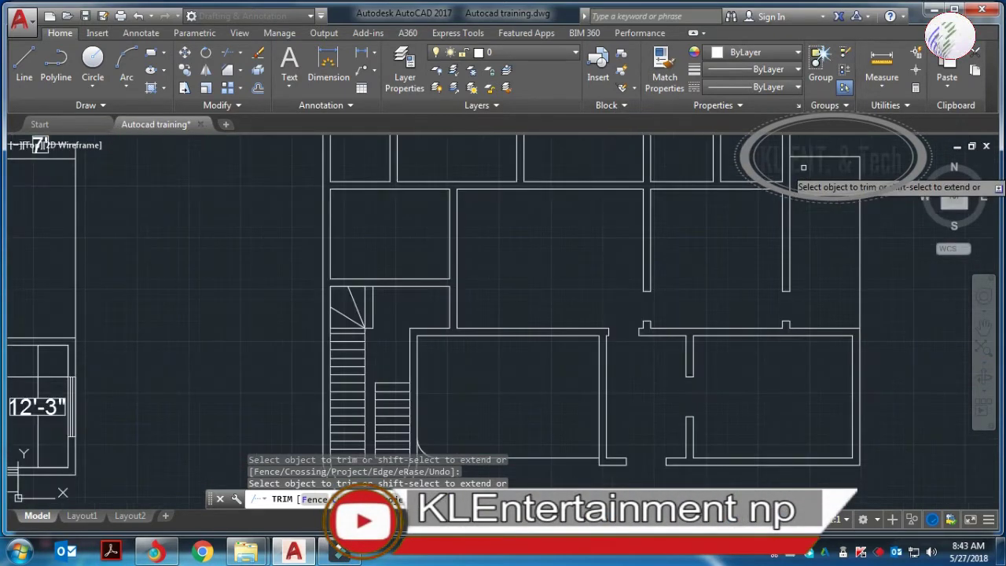
scroll(766, 231, "down", 2)
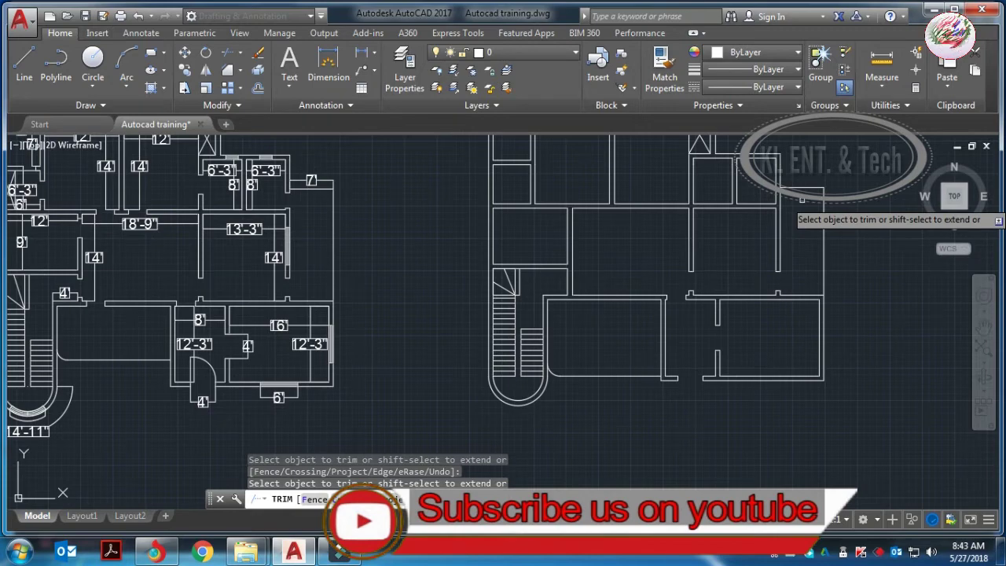
scroll(801, 199, "up", 2)
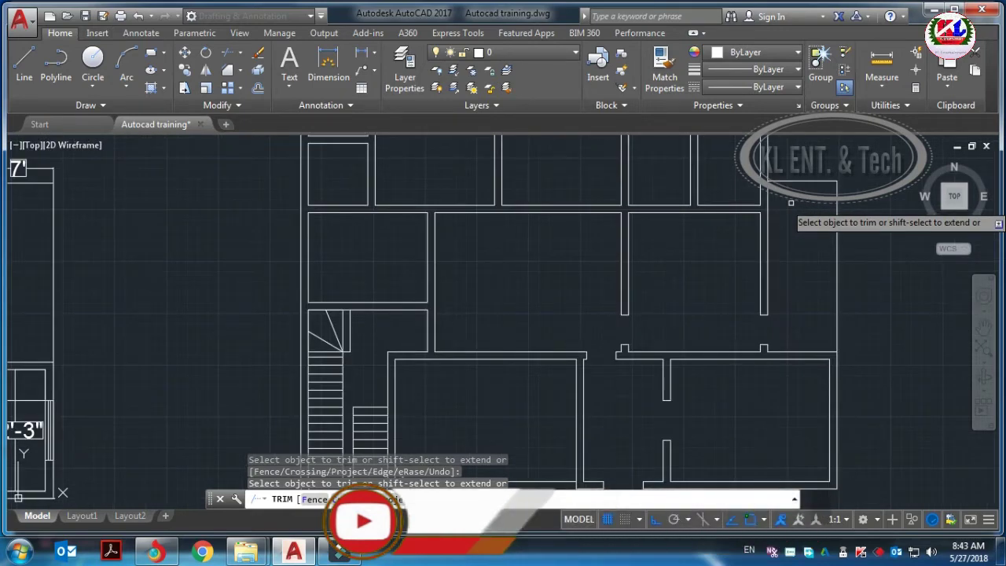
scroll(696, 262, "down", 1)
scroll(725, 235, "down", 1)
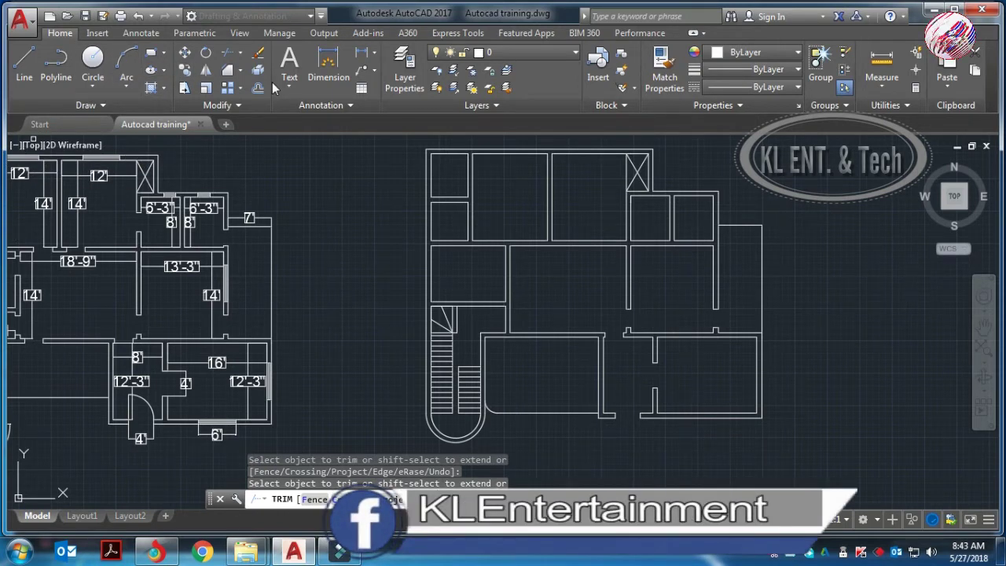
key("Return")
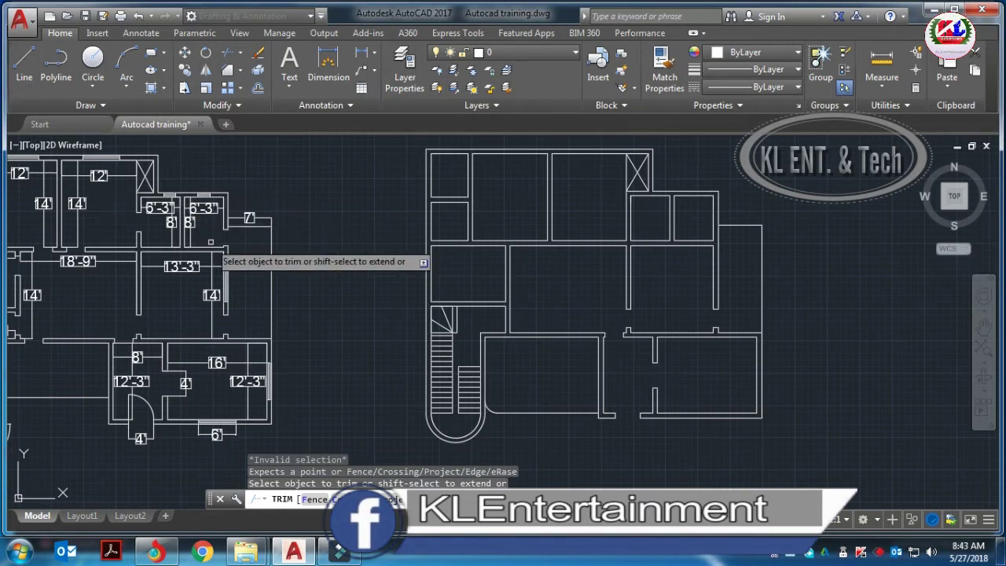
scroll(218, 235, "up", 2)
key("Escape")
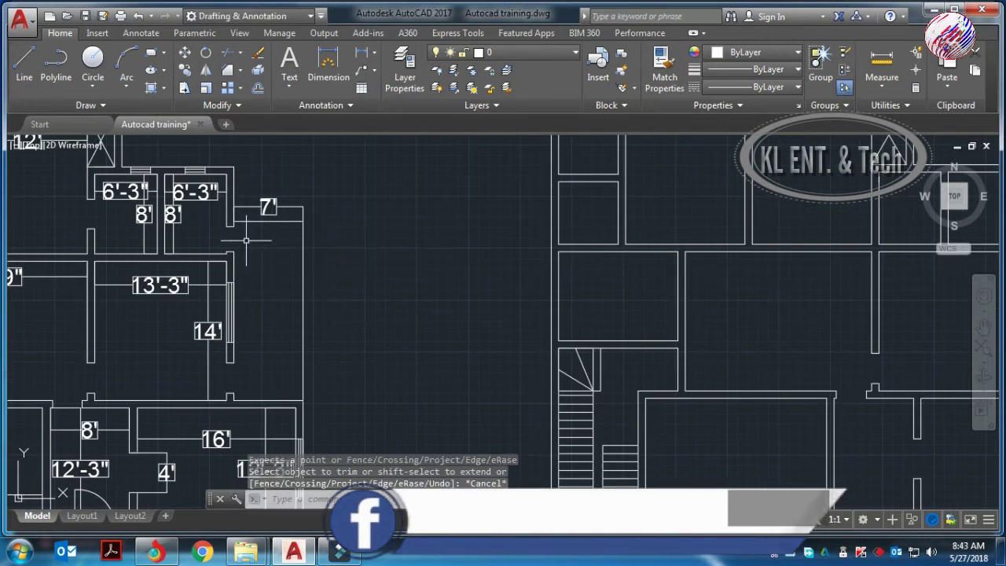
type("di")
key("Return")
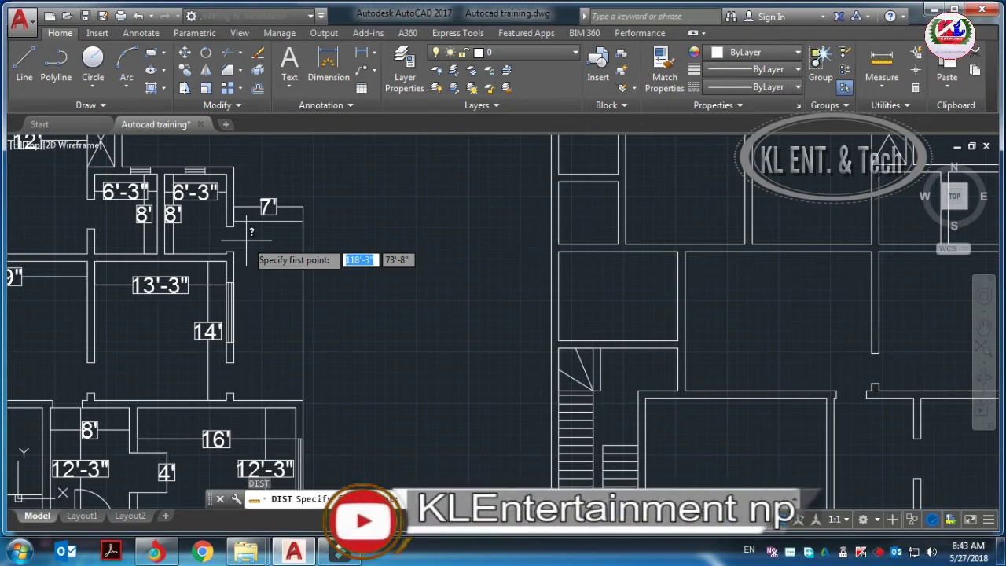
left_click(234, 226)
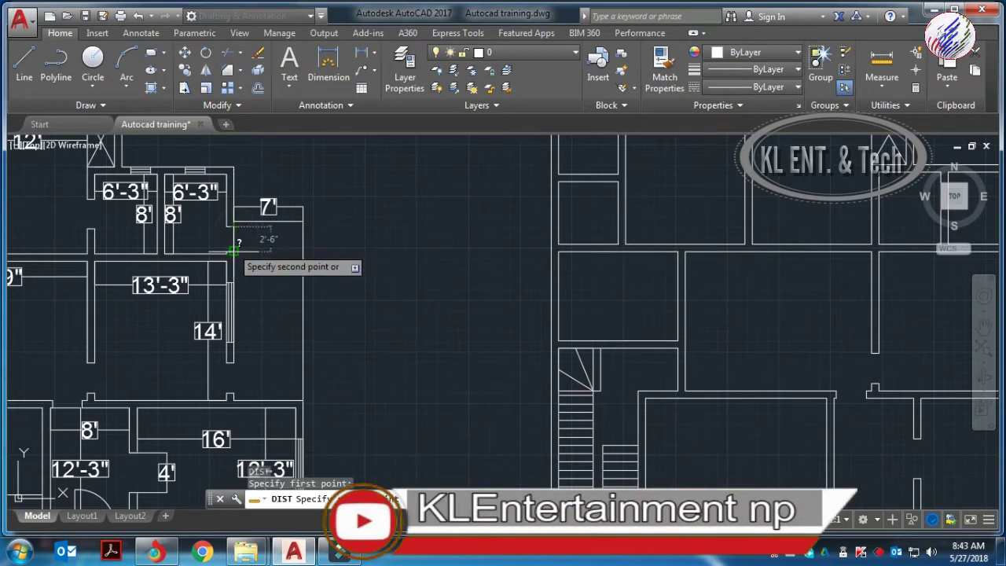
key("Escape")
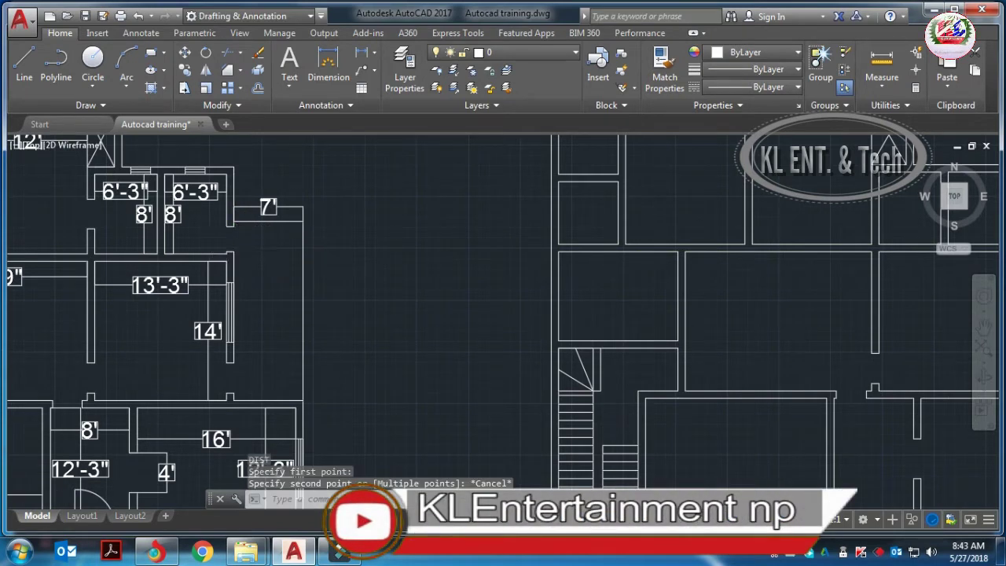
scroll(613, 285, "down", 7)
scroll(546, 231, "up", 5)
scroll(545, 231, "up", 2)
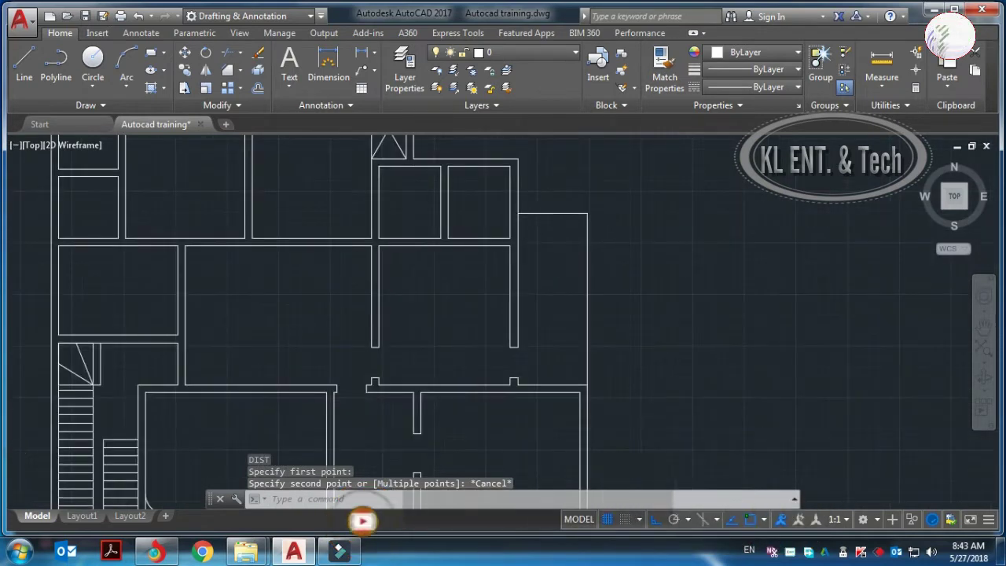
scroll(539, 253, "up", 2)
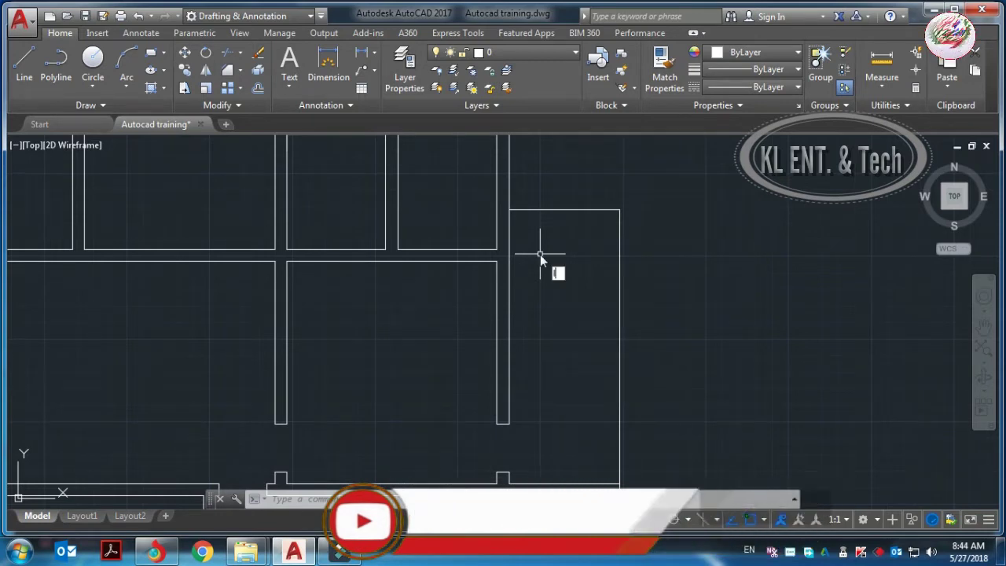
- Draw a short horizontal line from the interior wall corner into the narrow right-hand room
type("l")
key("Return")
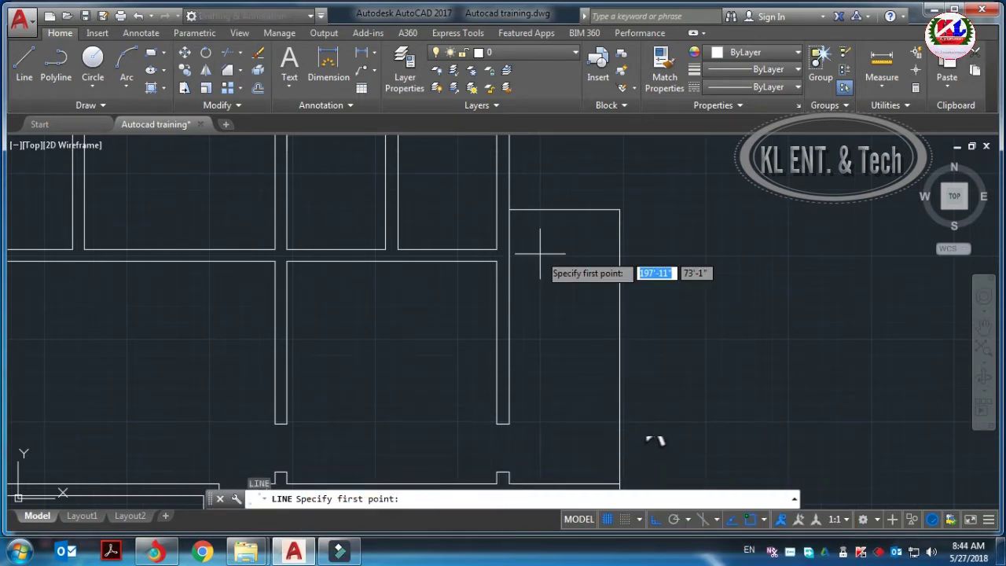
left_click(502, 250)
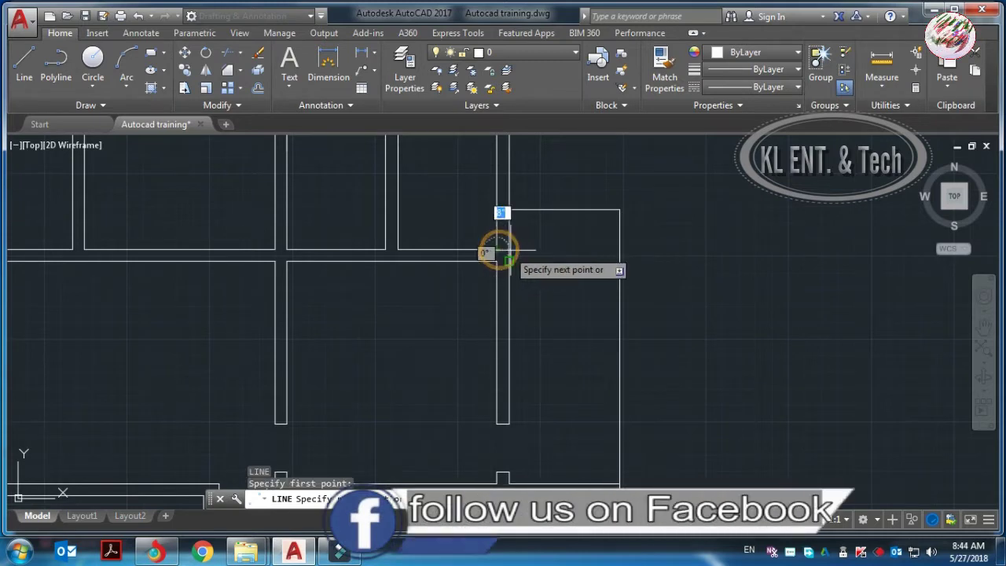
left_click(527, 250)
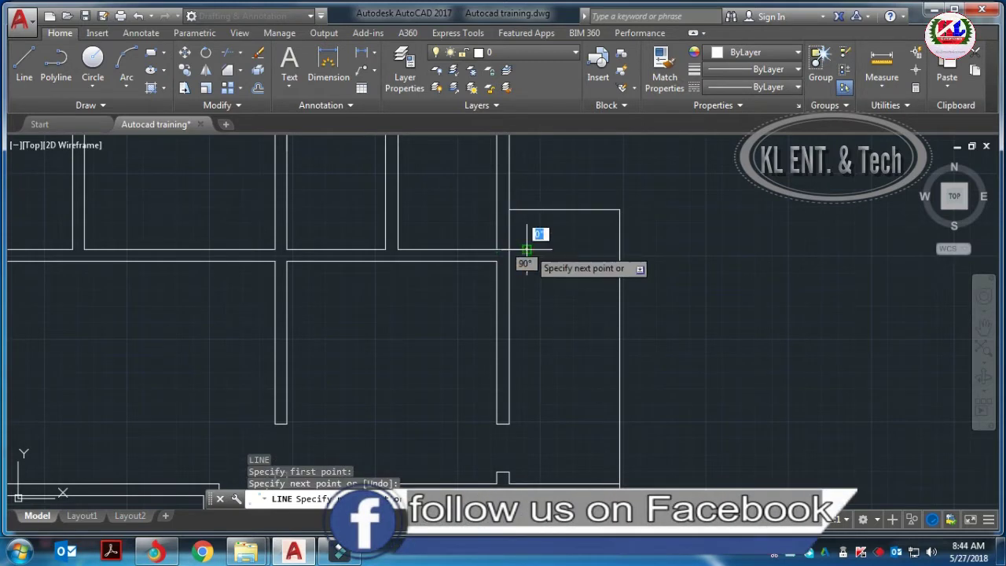
key("Escape")
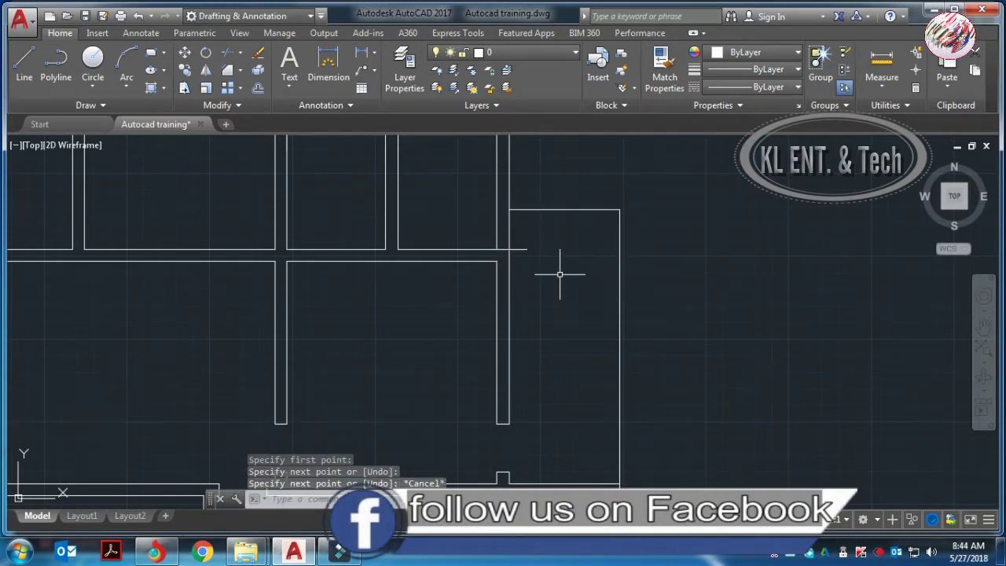
type("O")
key("Return")
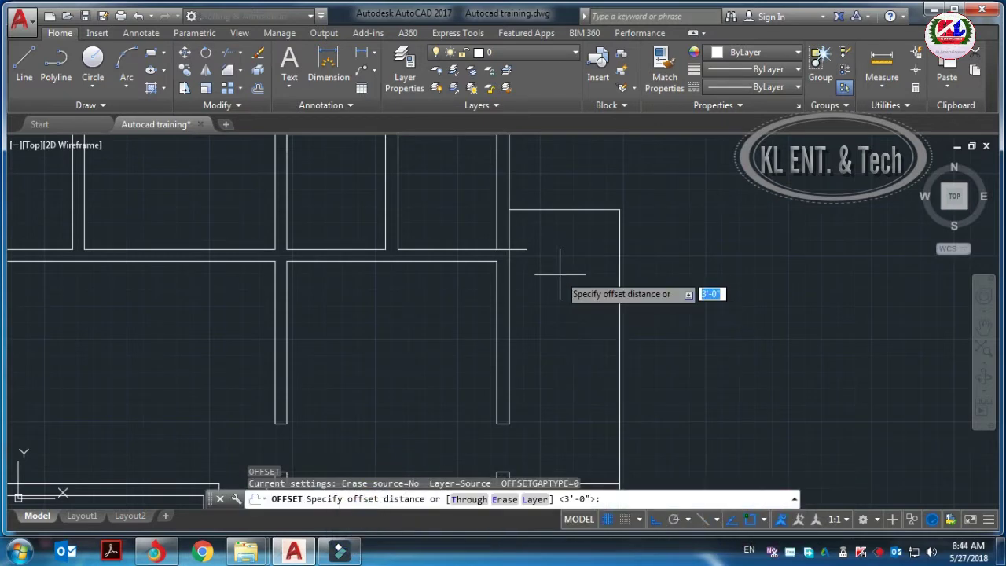
type("0")
key("BackSpace")
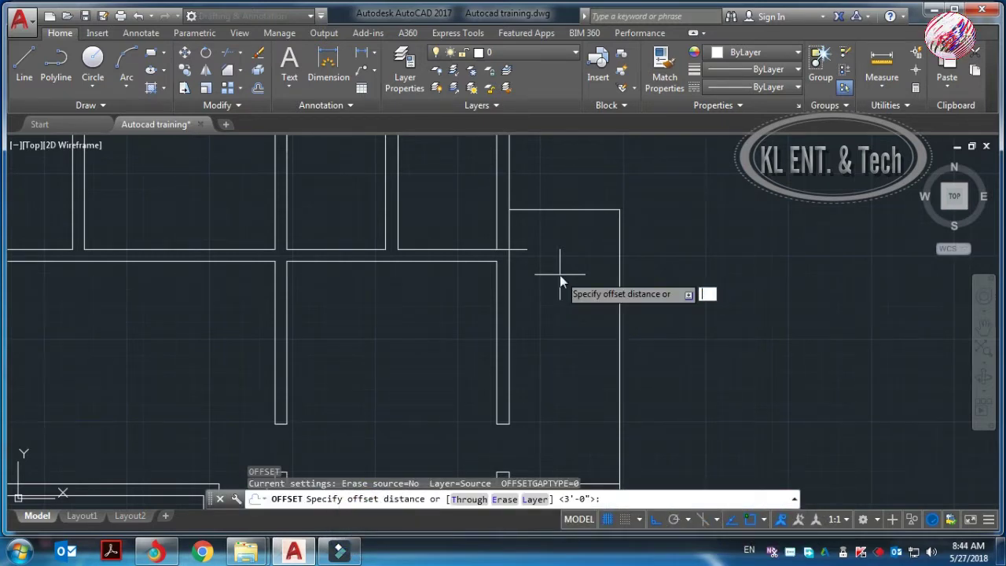
type("5")
key("Return")
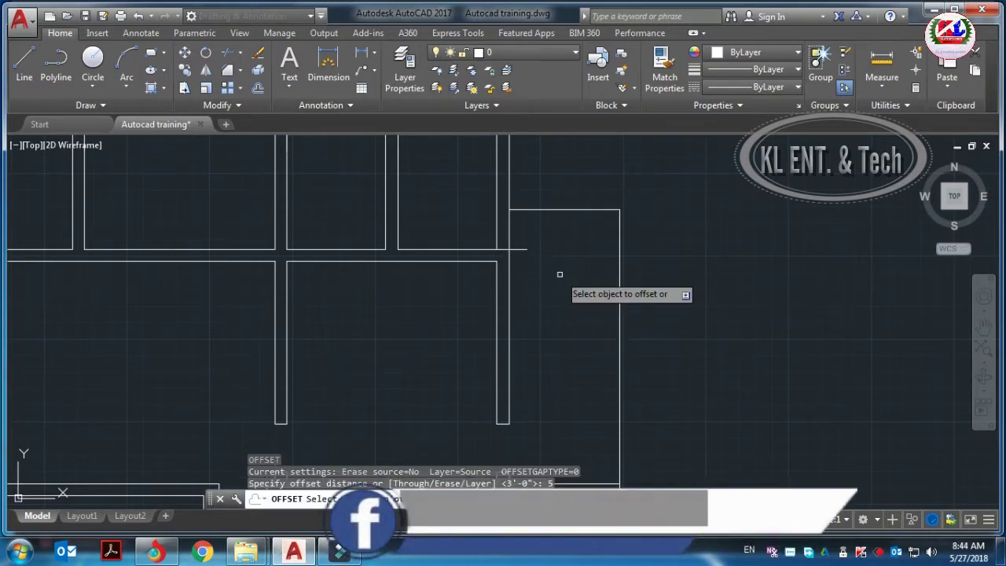
left_click(506, 249)
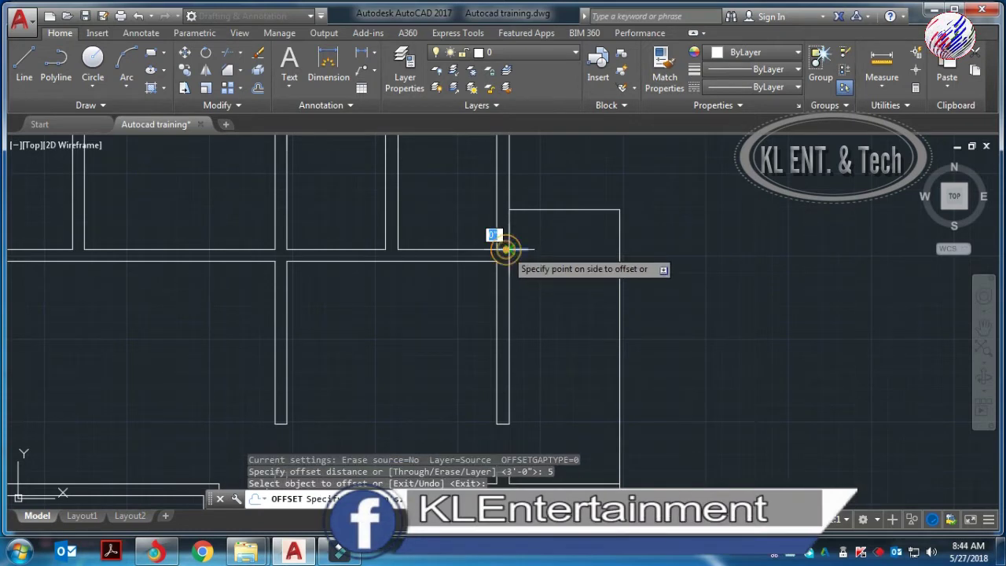
left_click(508, 243)
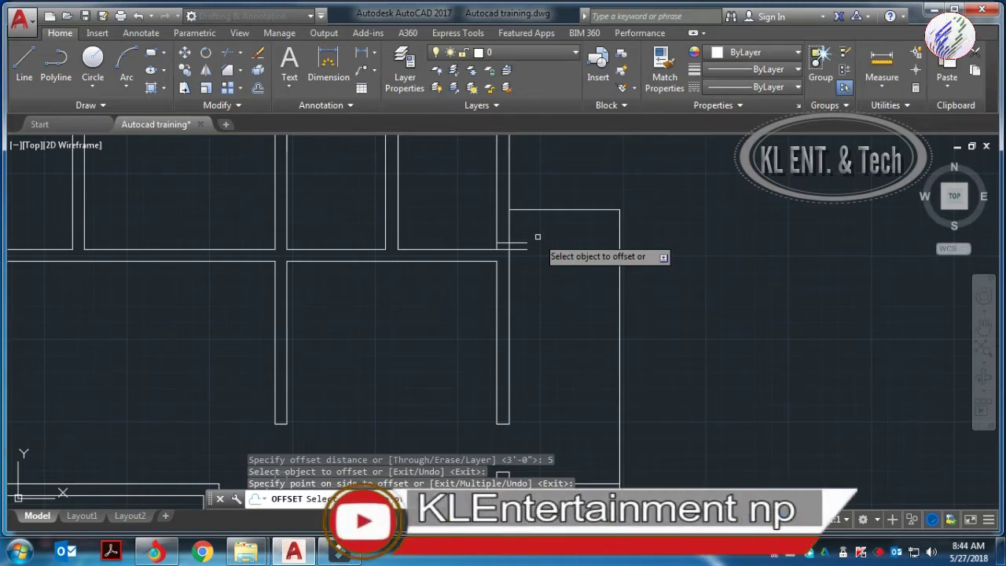
key("Escape")
type("o")
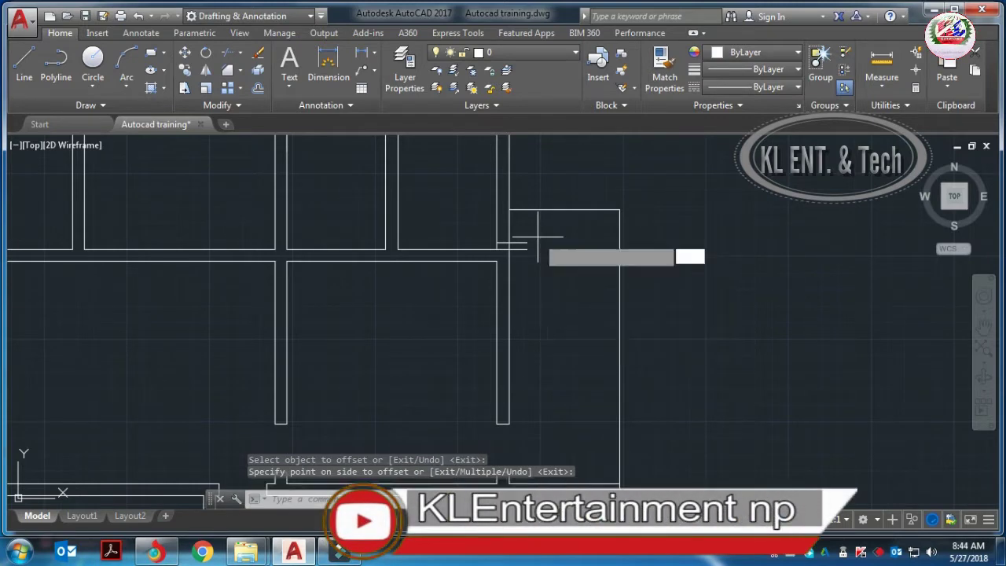
key("Return")
type("'")
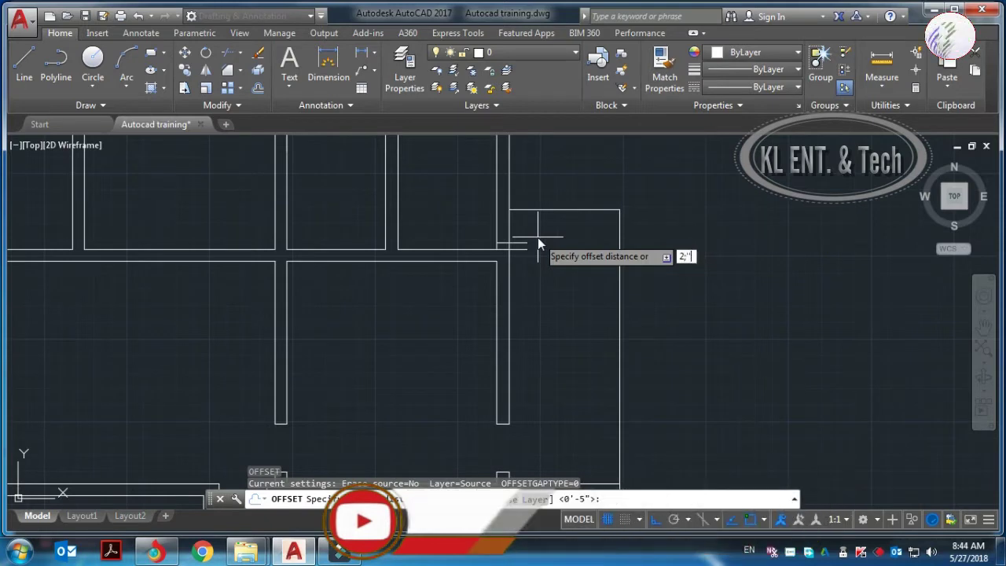
key("BackSpace")
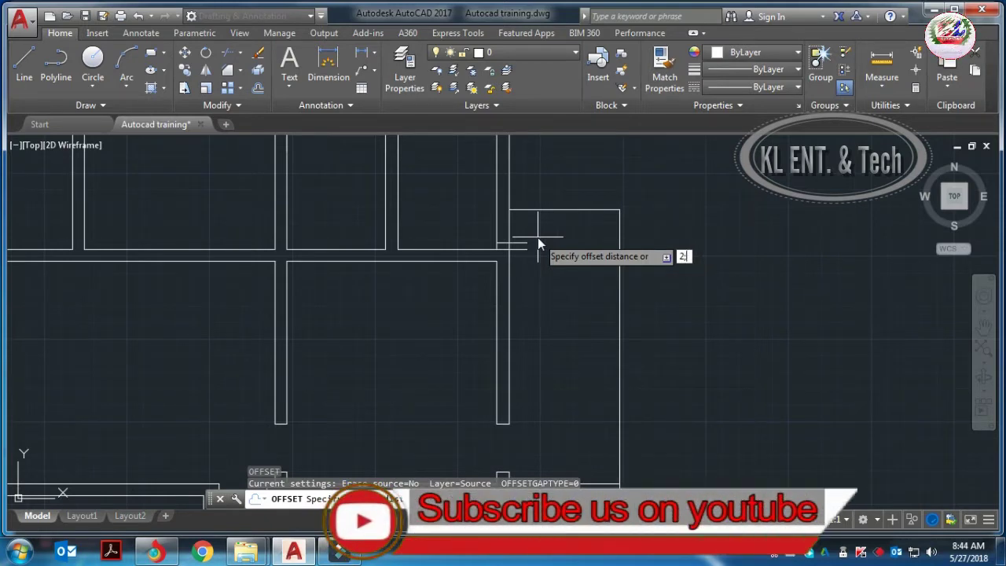
type("'")
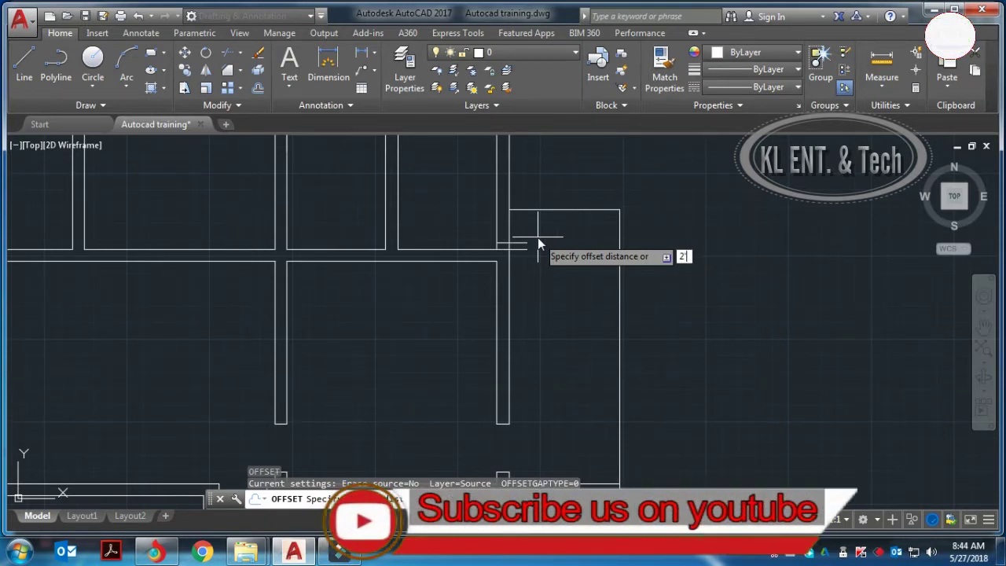
type("6")
key("Return")
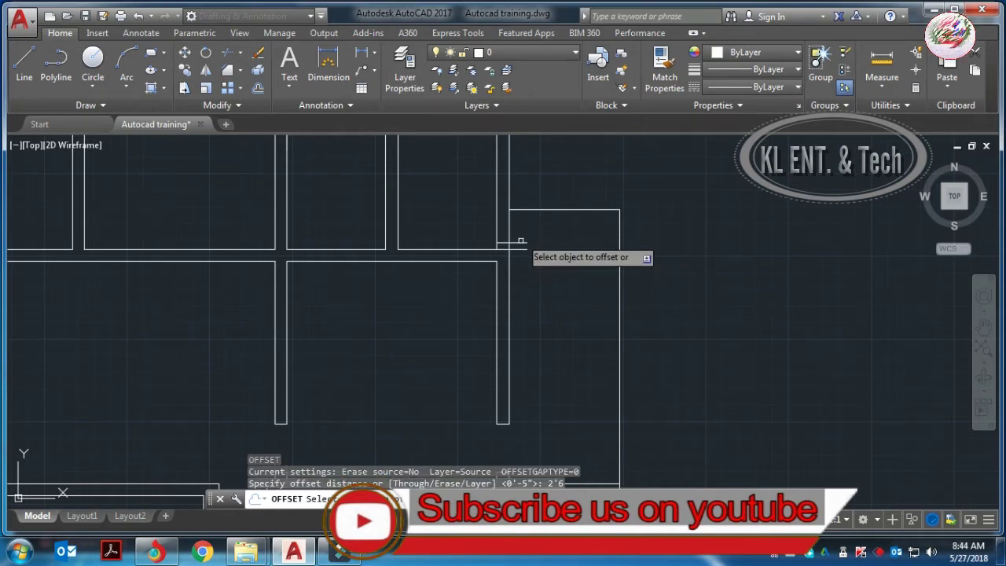
left_click(521, 243)
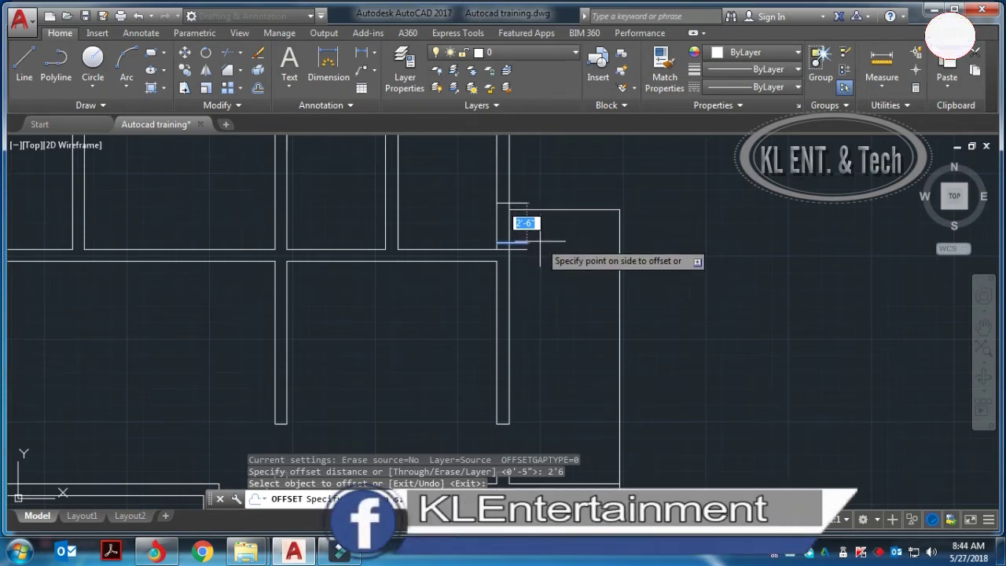
key("Escape")
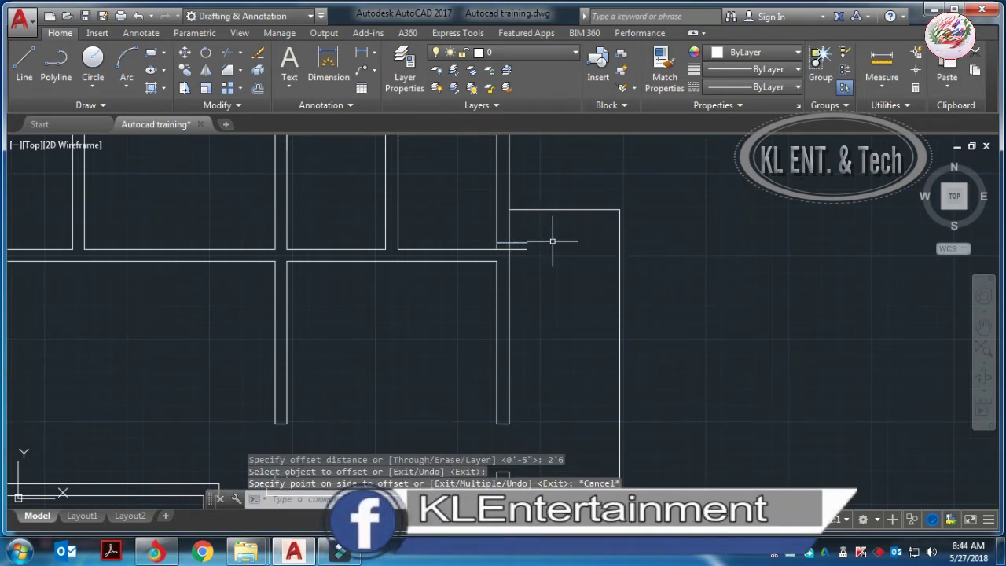
type("o")
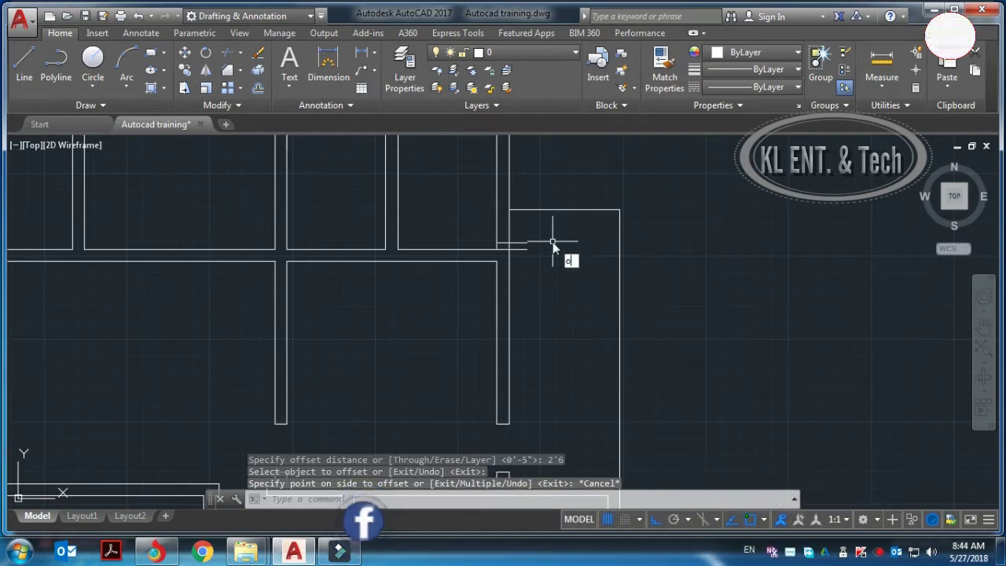
key("Return")
type("2")
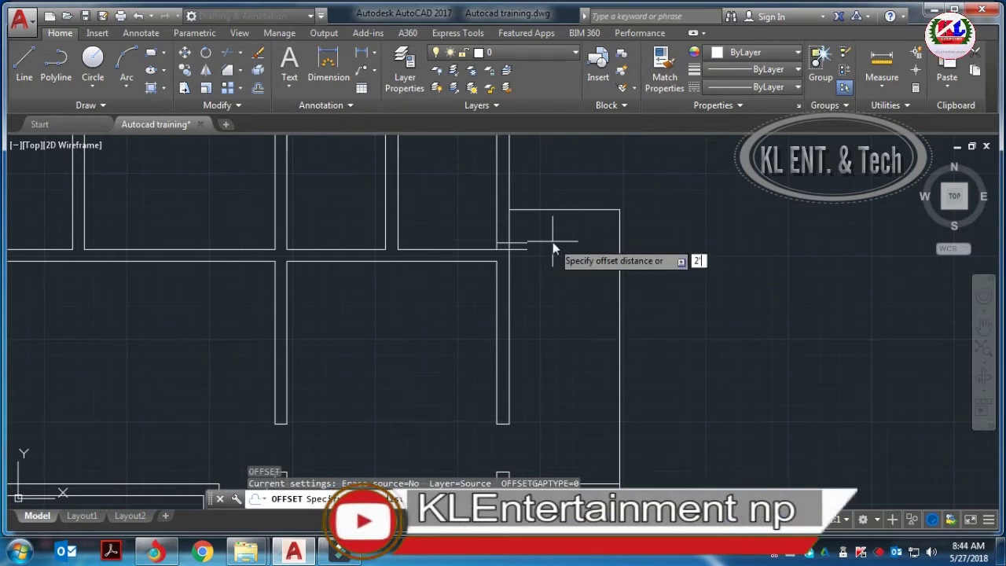
type("'3")
key("Return")
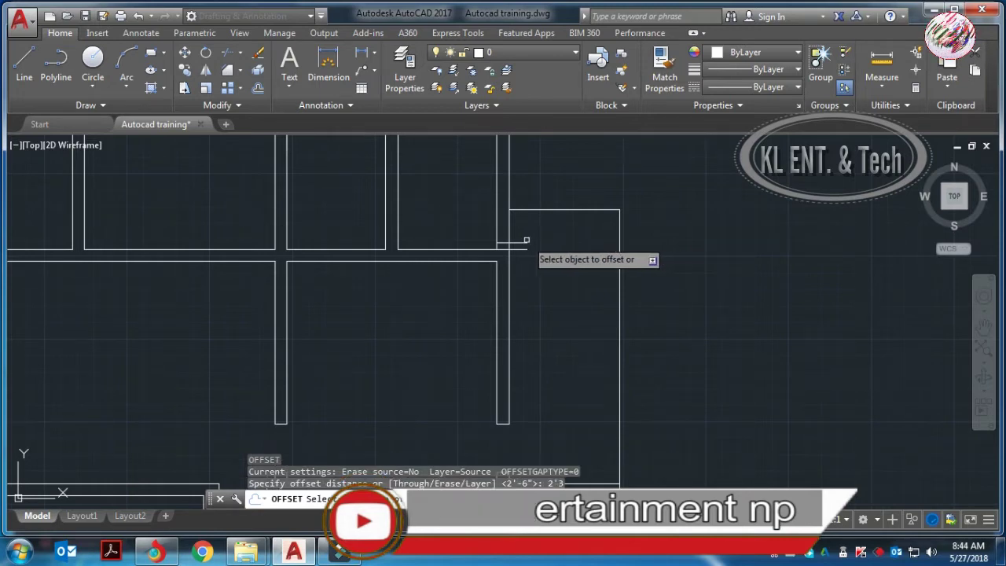
left_click(525, 243)
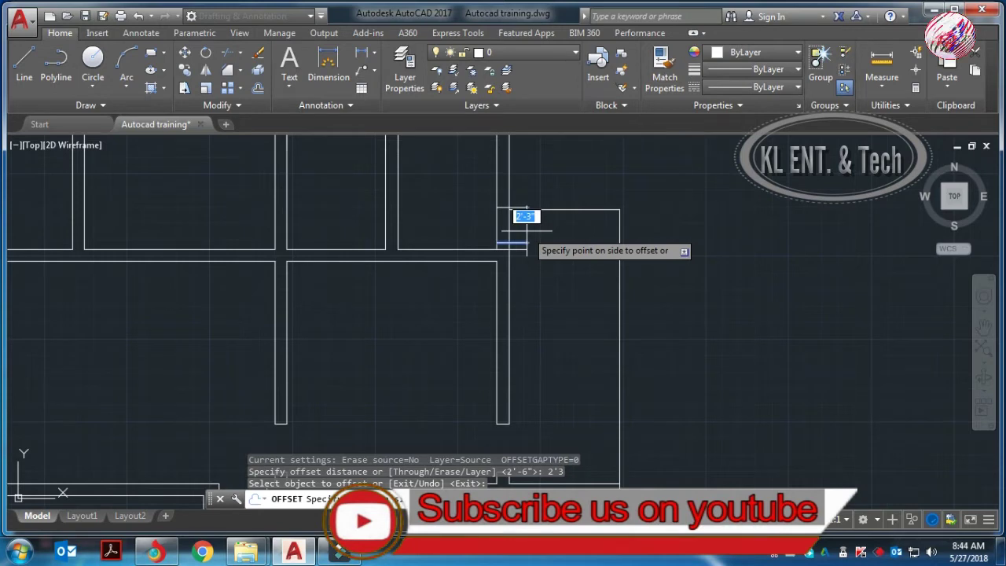
key("Escape")
type("o")
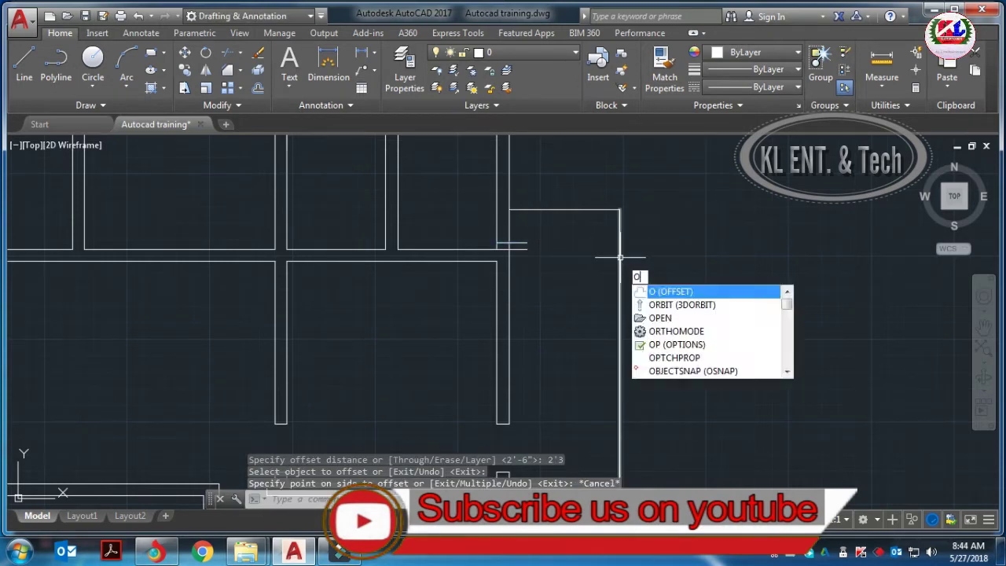
- Offset the short wall line 2' upward to mark the opening's other edge
key("Return")
type("2")
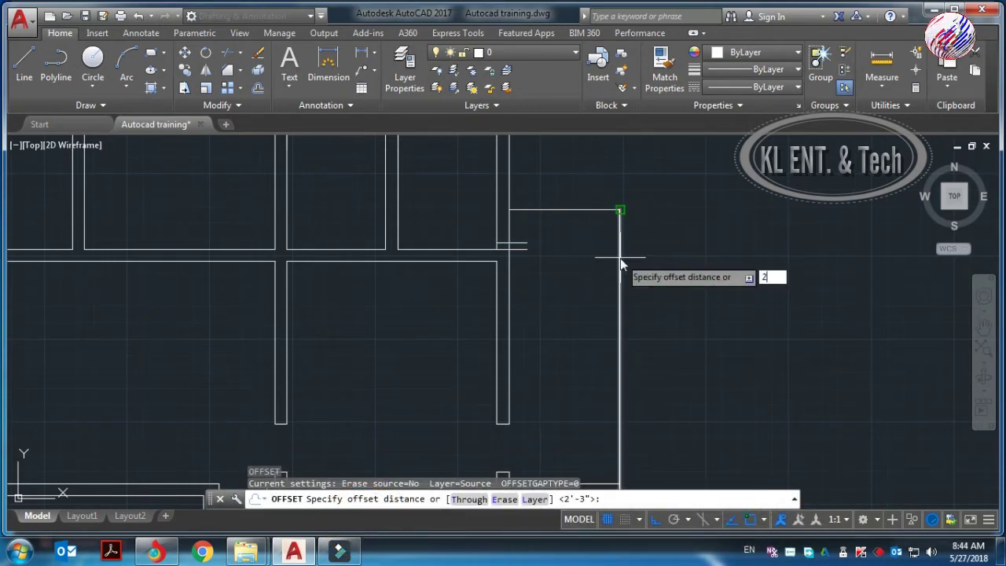
key("Escape")
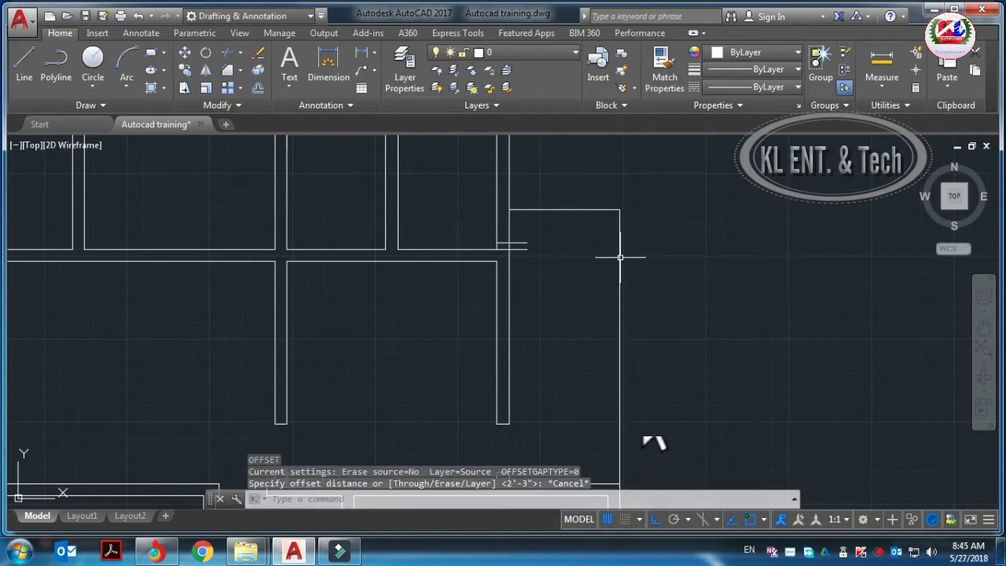
type("o")
key("Return")
type("2'")
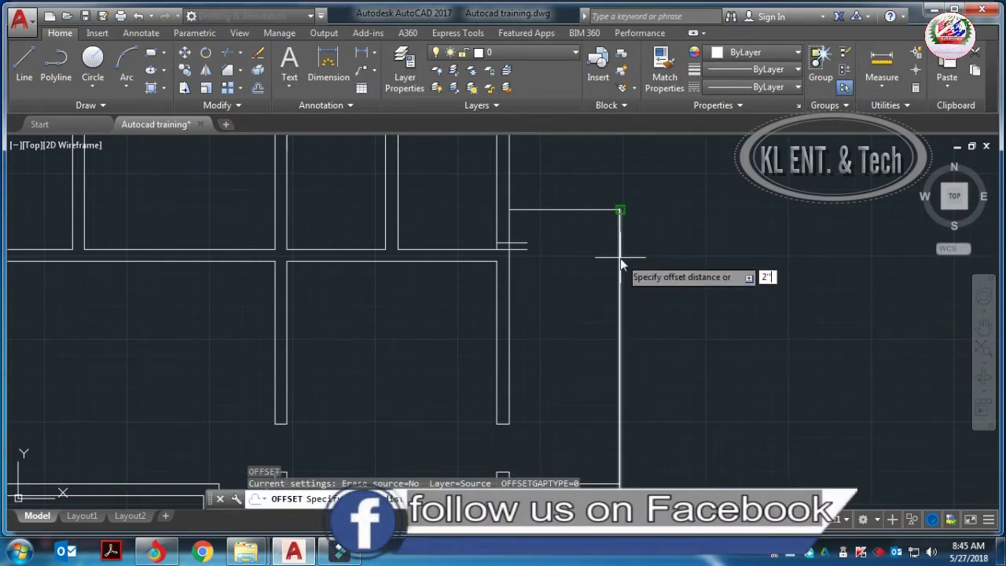
key("Return")
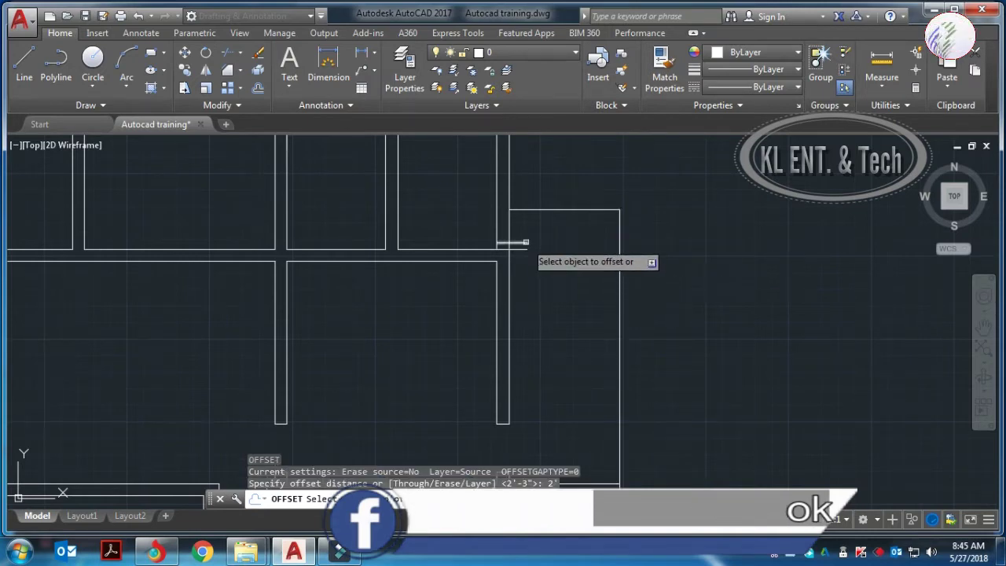
left_click(522, 243)
left_click(531, 228)
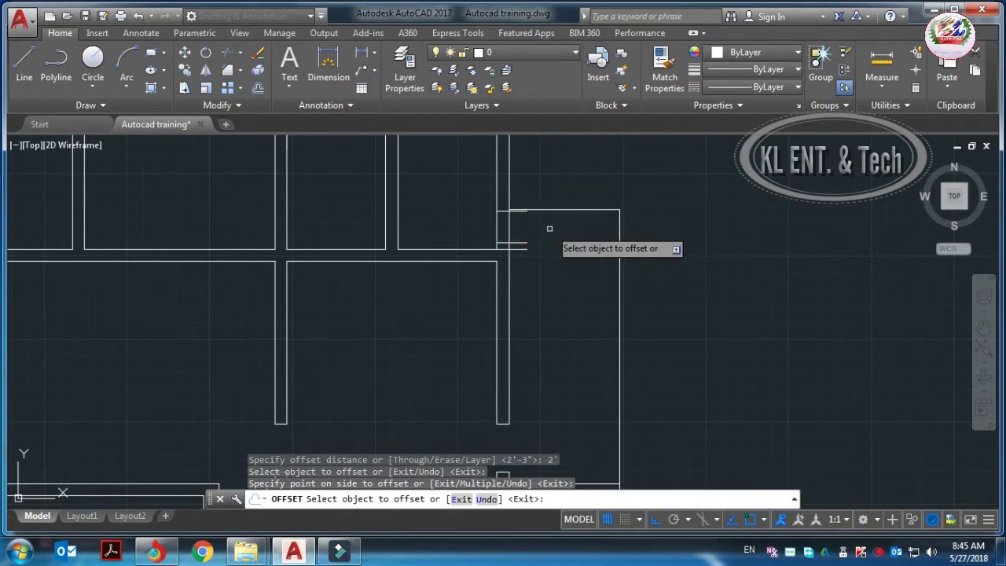
scroll(549, 228, "up", 2)
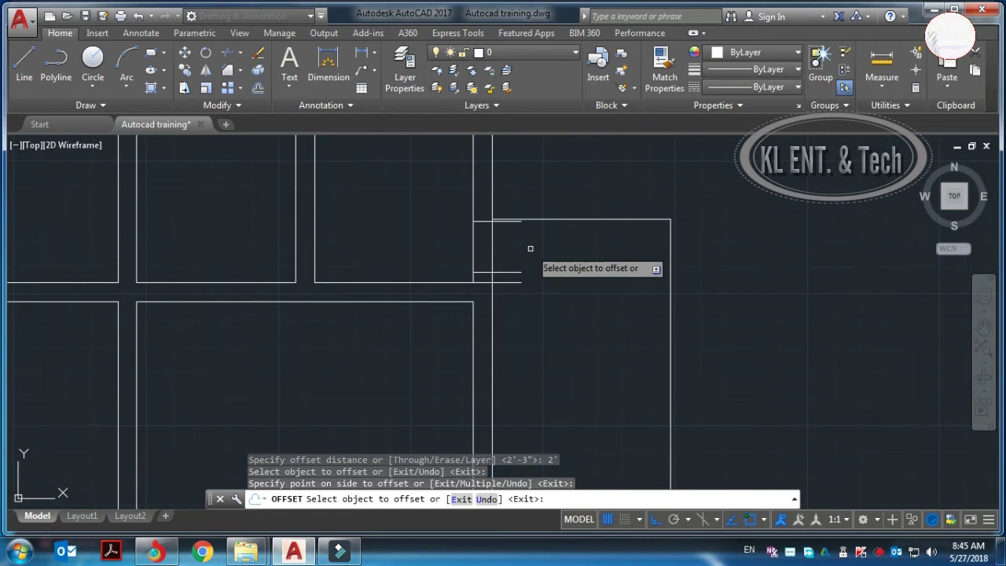
key("Escape")
type("tr")
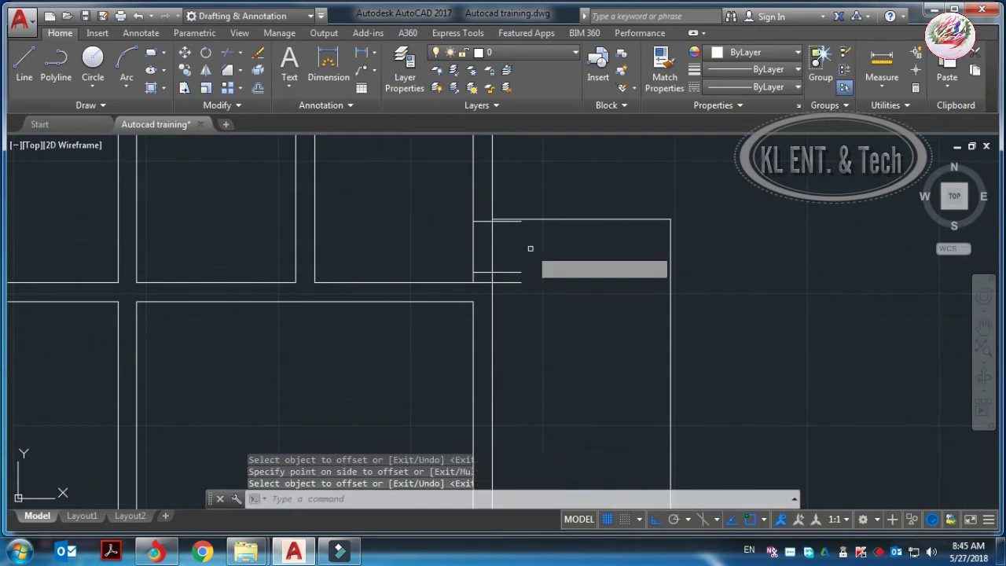
key("Return")
key("Return")
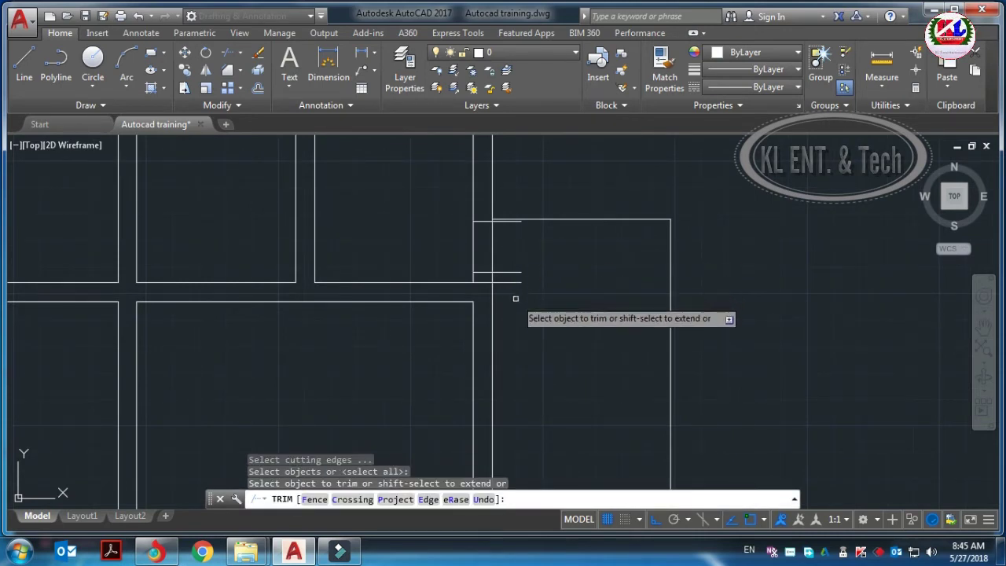
- Trim the wall lines between the two short lines 2' apart to open the doorway
left_click(514, 294)
left_click(517, 268)
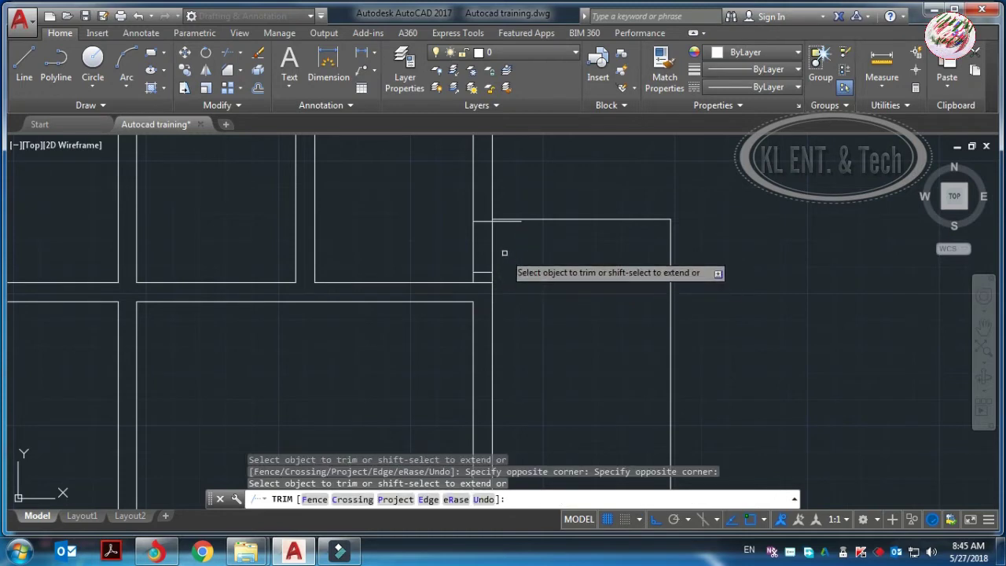
left_click(460, 244)
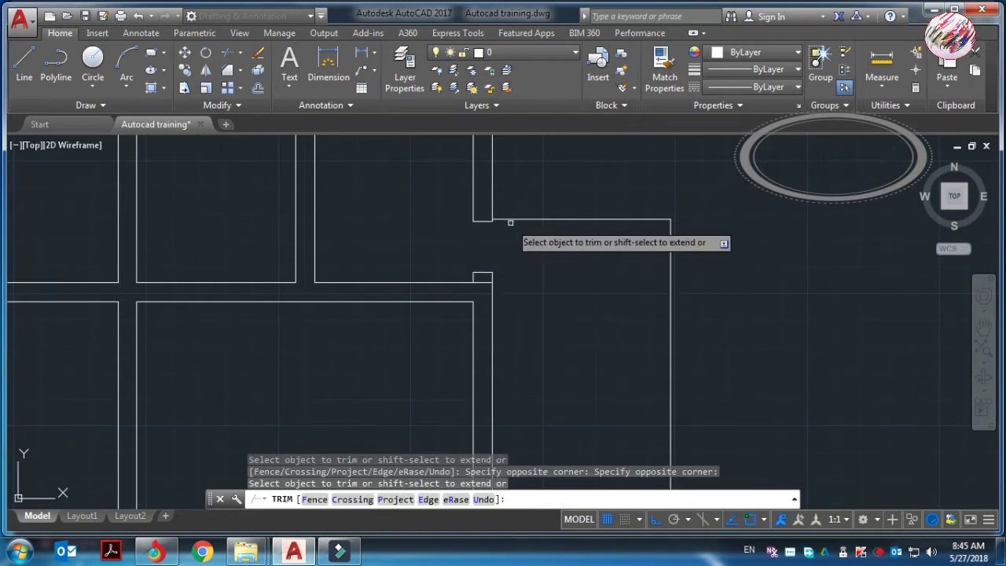
scroll(495, 277, "up", 2)
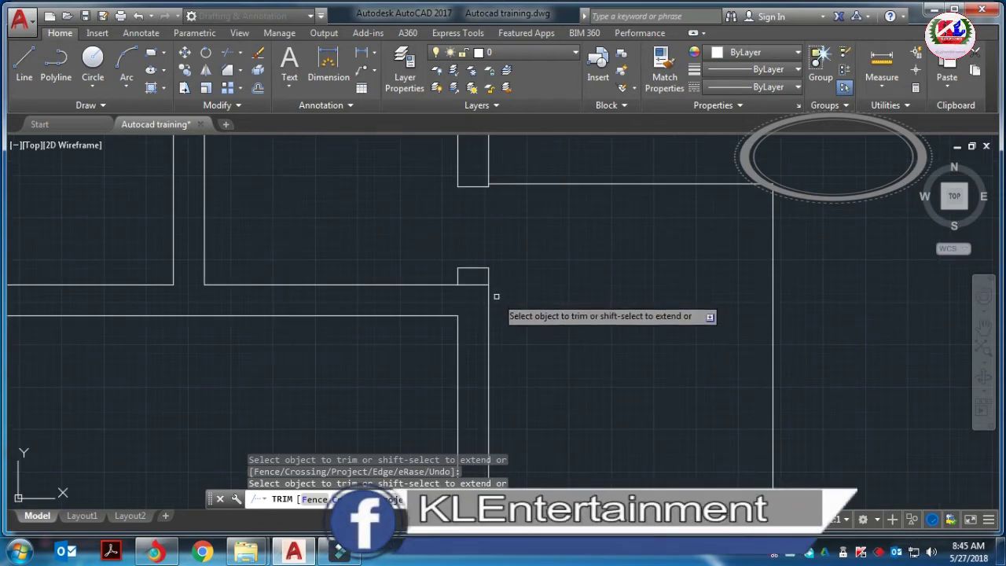
key("Escape")
- Erase the leftover short wall segment and zoom out to view the whole floor plan
key("Delete")
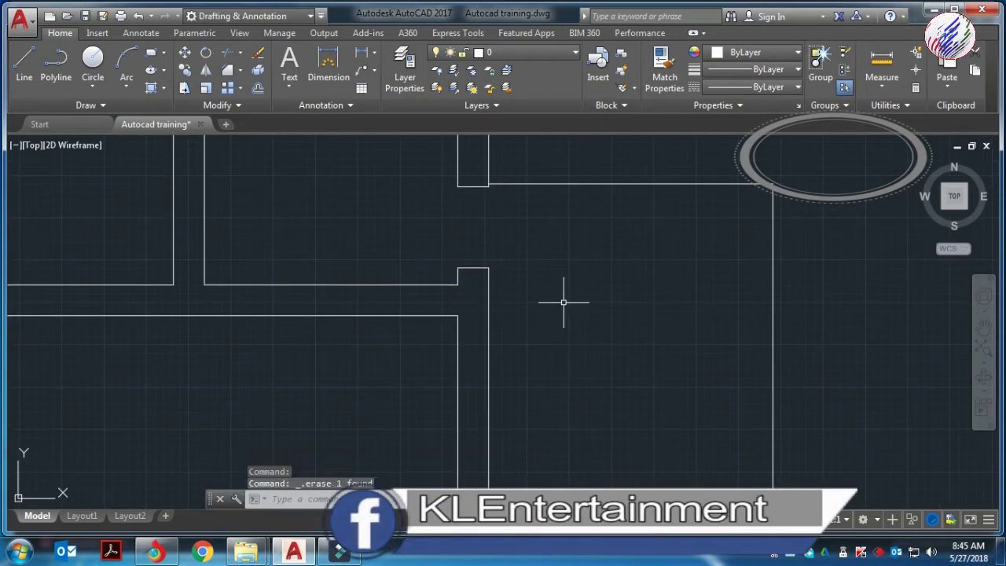
scroll(566, 309, "down", 1)
scroll(568, 314, "down", 1)
scroll(568, 315, "down", 3)
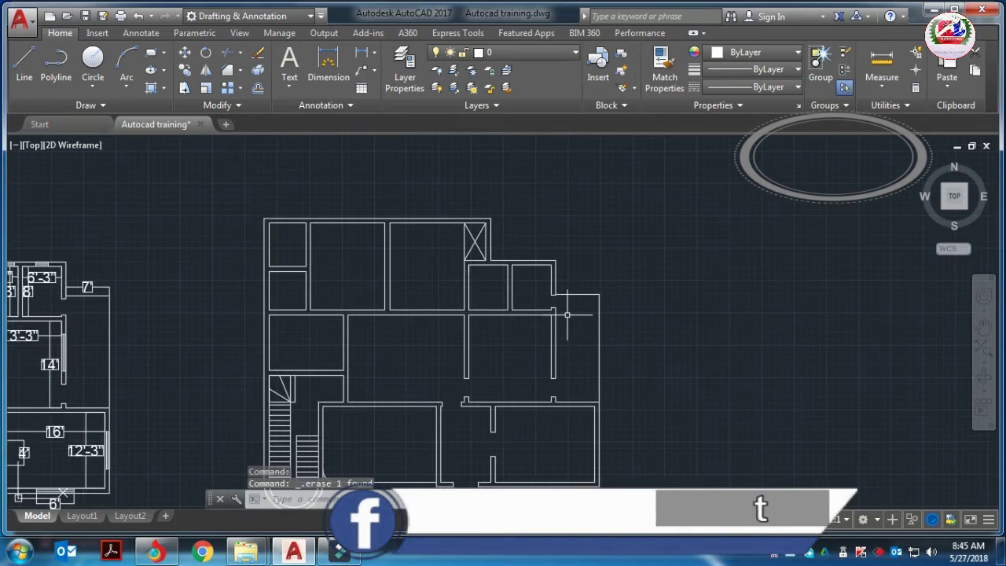
scroll(427, 343, "down", 1)
scroll(420, 346, "up", 1)
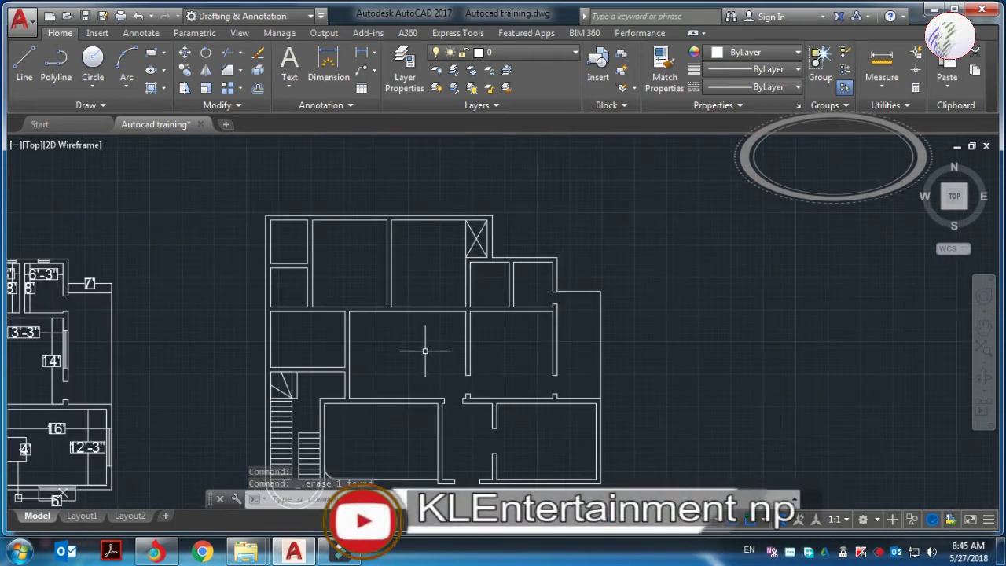
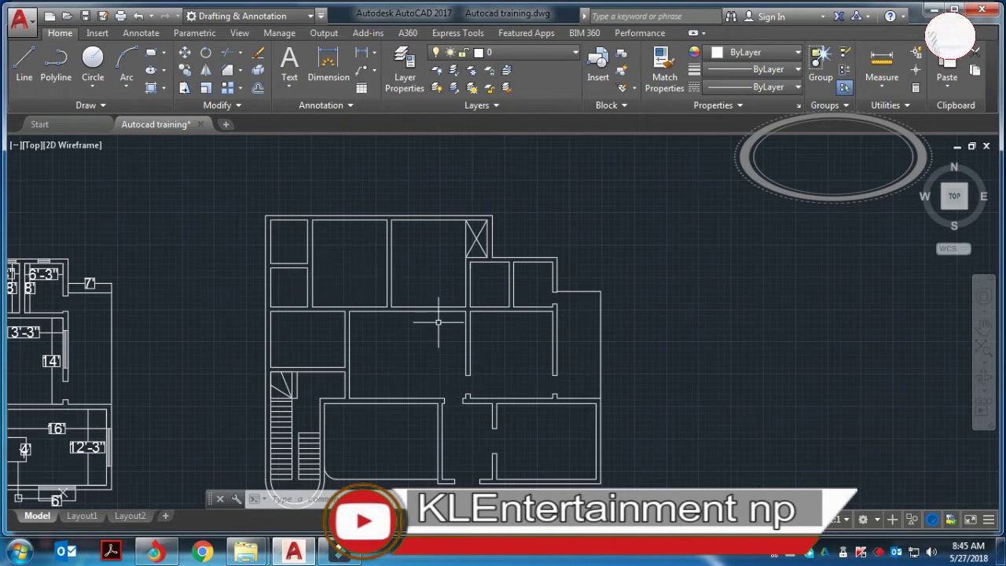
- Offset two vertical wall lines 9 inches into the upper room as door guide lines
scroll(437, 323, "up", 2)
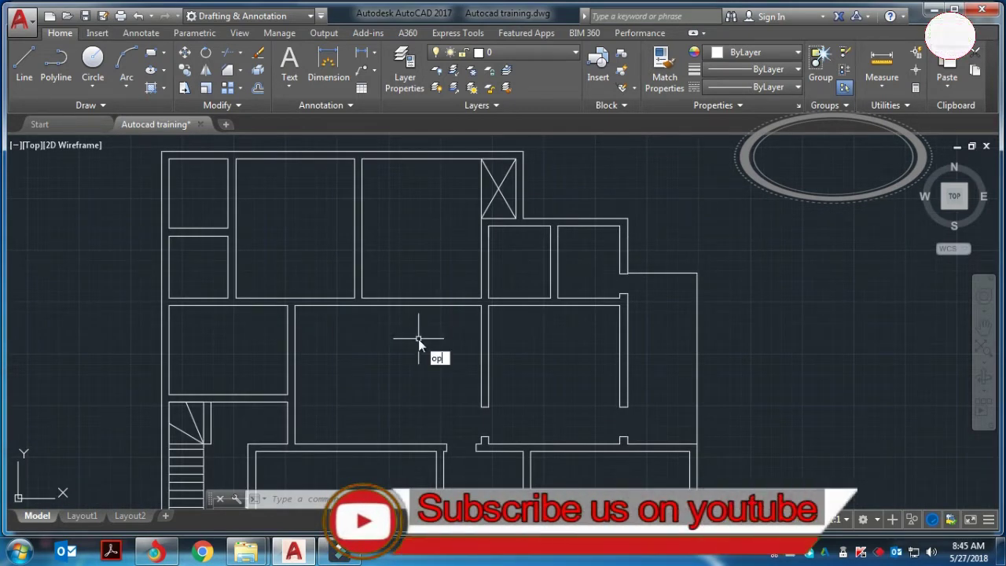
key("BackSpace")
key("Return")
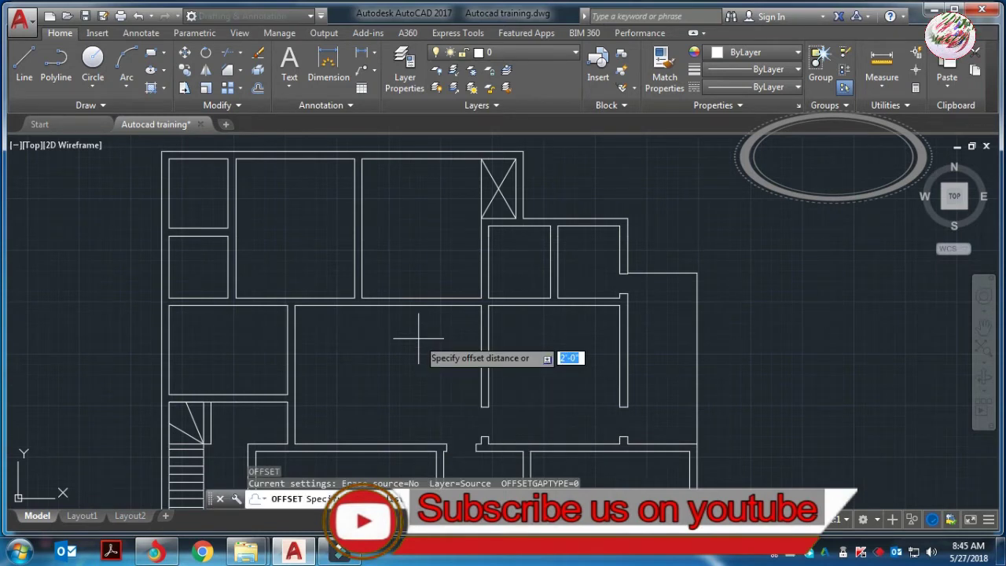
type("9")
key("Return")
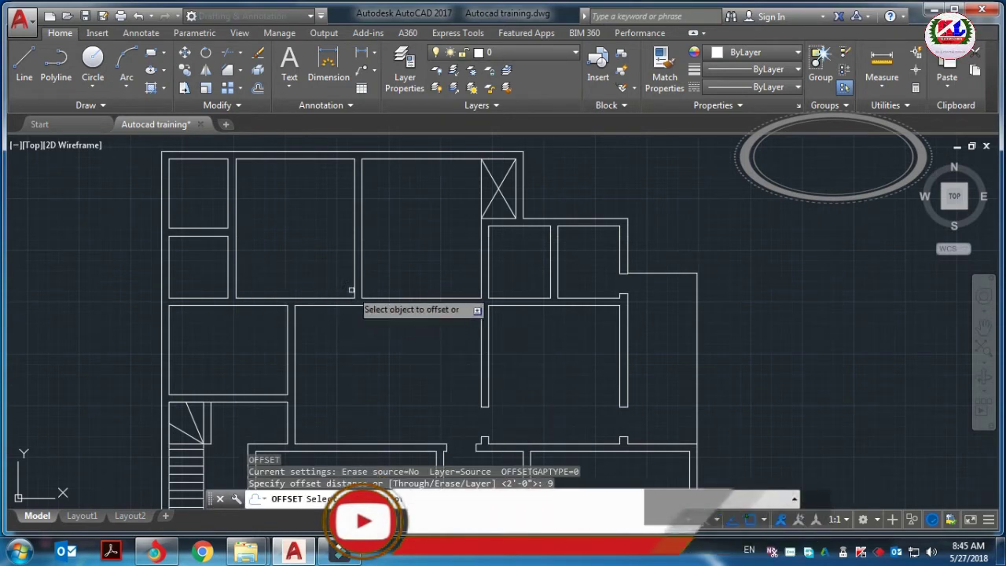
left_click(361, 267)
left_click(385, 271)
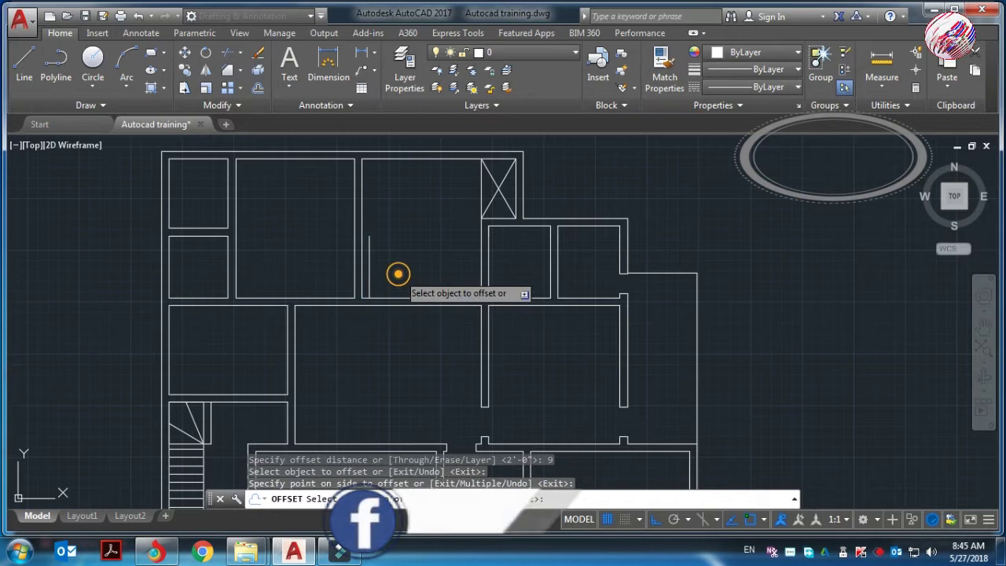
left_click(352, 267)
left_click(325, 265)
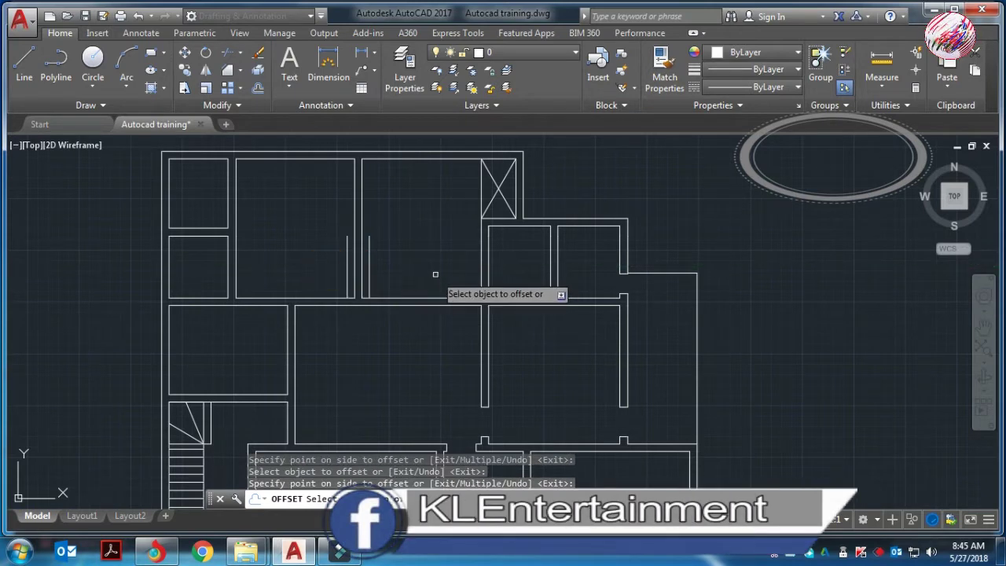
scroll(434, 273, "up", 2)
key("Escape")
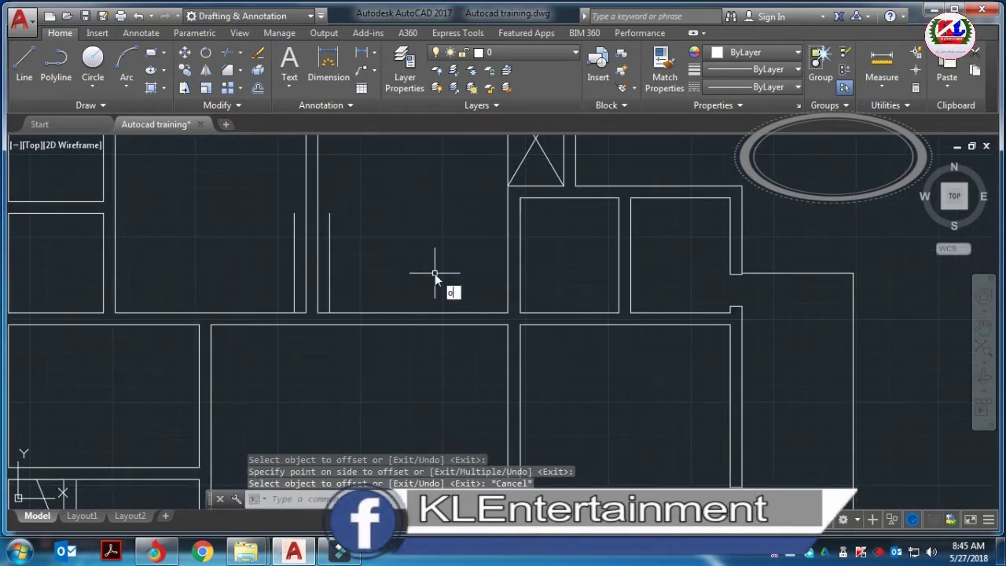
- Offset each guide line 3 inches outward to add the inner door-jamb lines
key("Return")
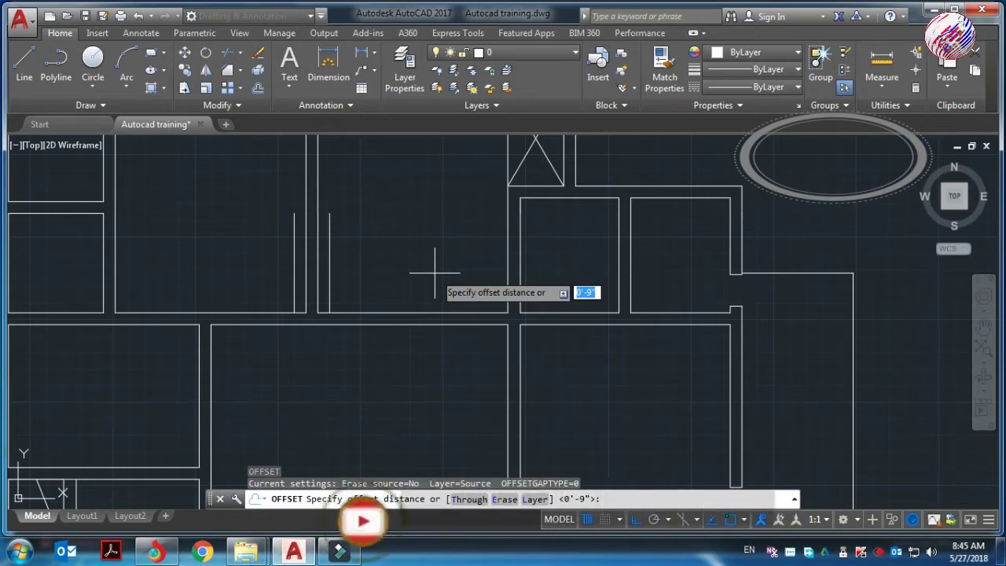
type("3\"")
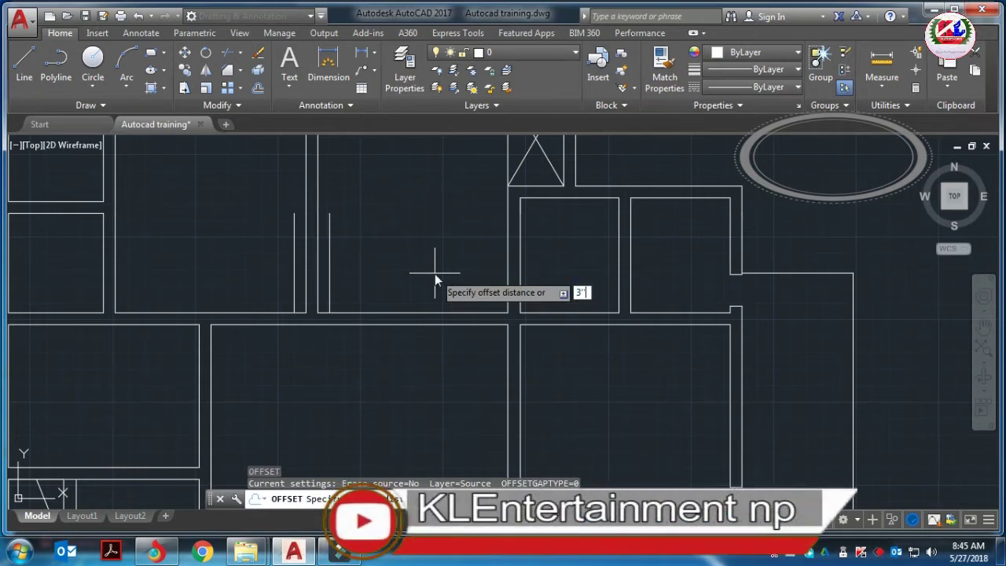
key("Return")
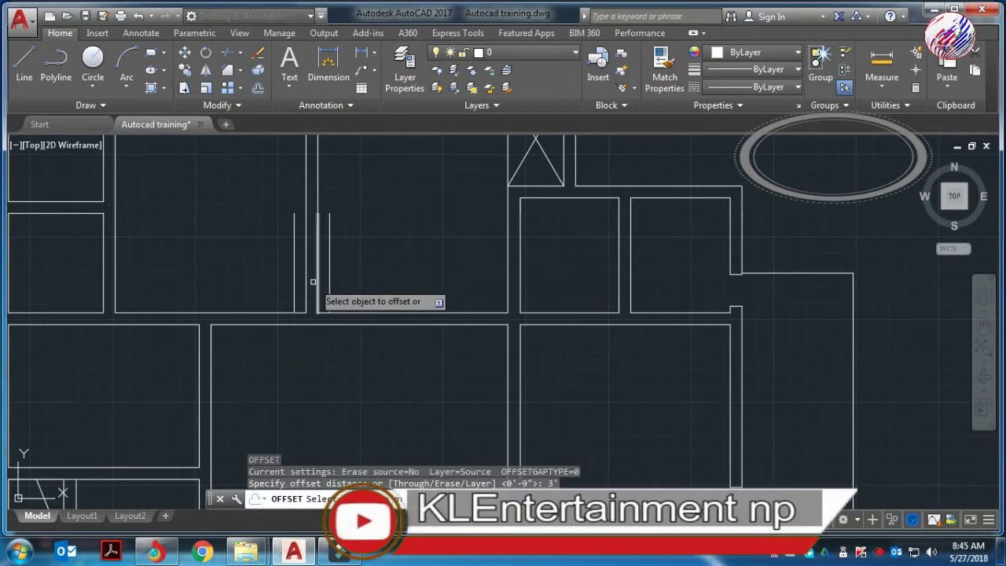
left_click(329, 288)
left_click(401, 287)
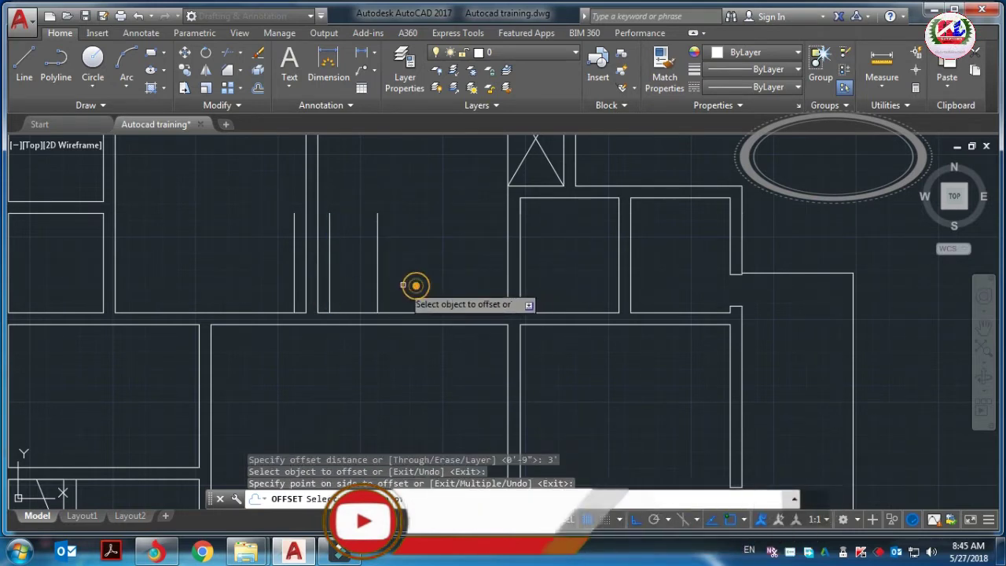
left_click(293, 270)
left_click(219, 278)
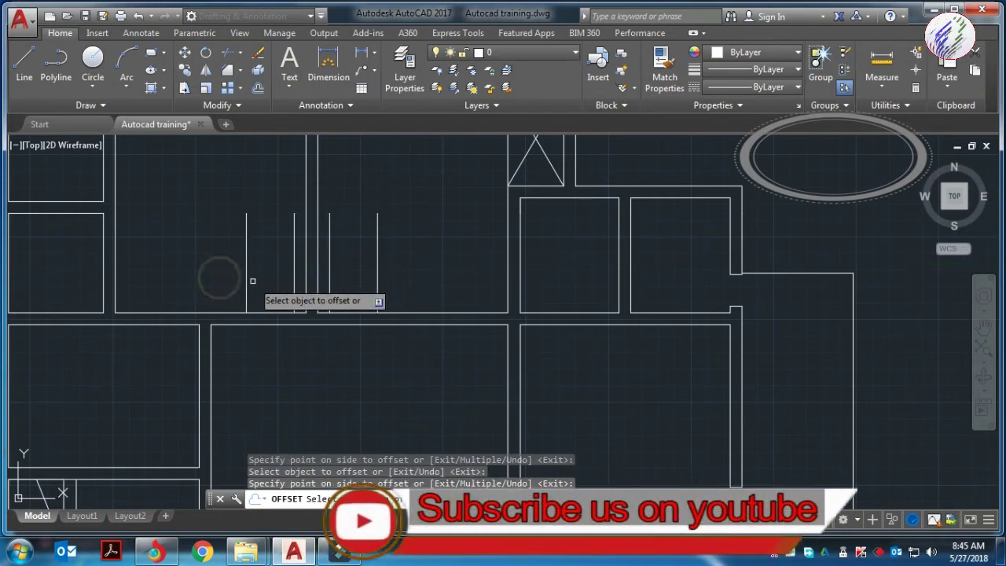
key("Escape")
- Extend the four vertical guide lines down to the horizontal wall with EX
type("ex")
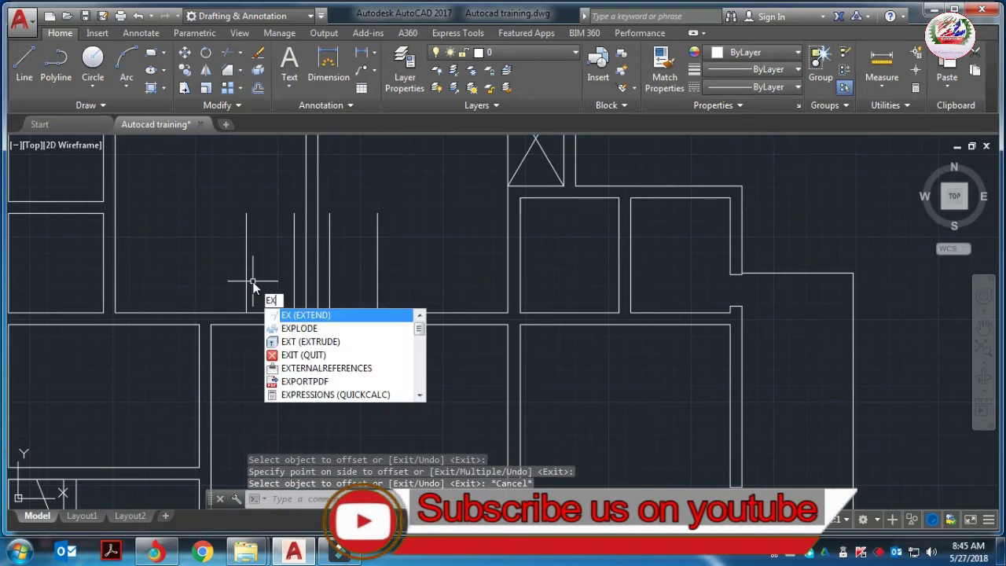
key("Return")
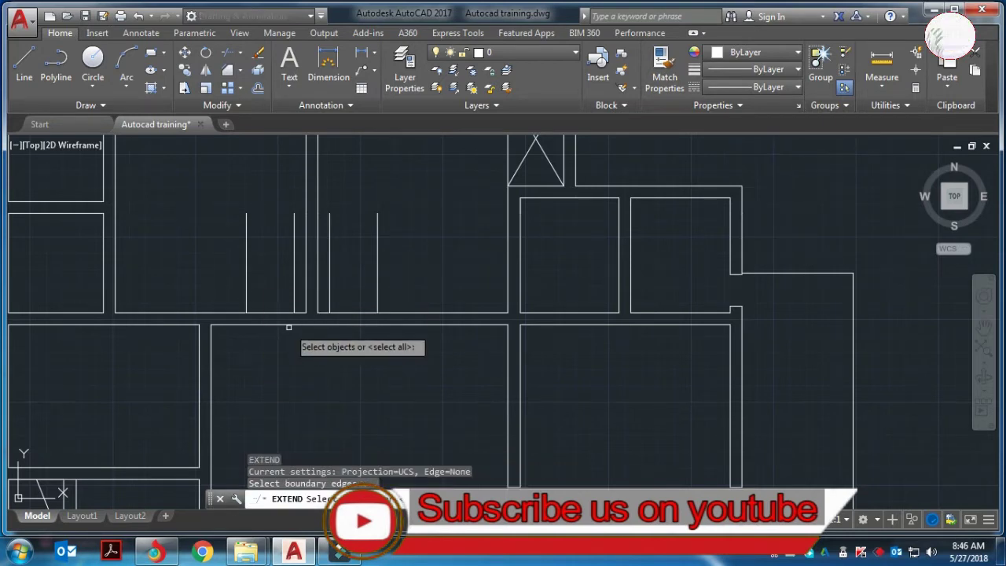
left_click(289, 327)
left_click(292, 321)
left_click(298, 323)
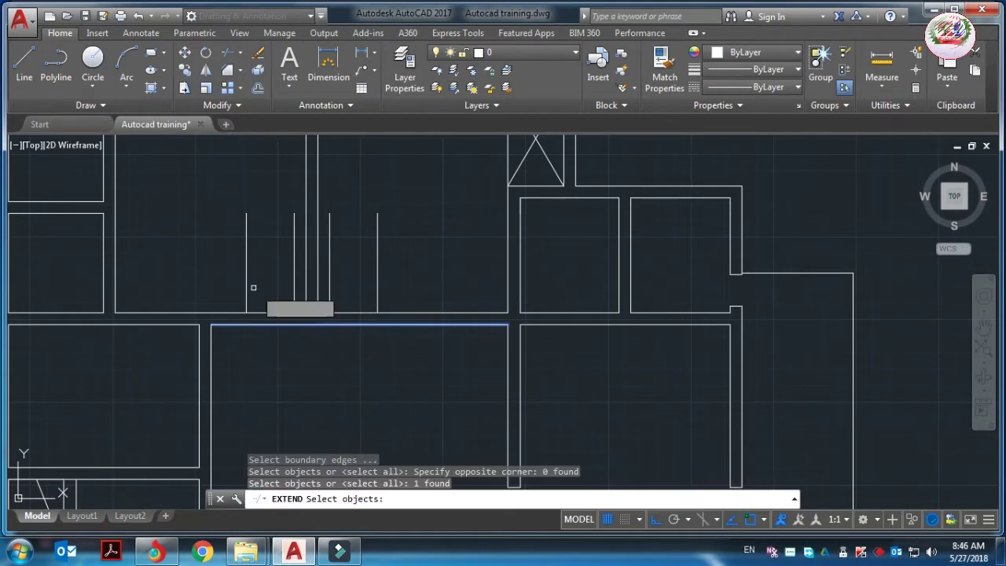
key("Return")
left_click(244, 278)
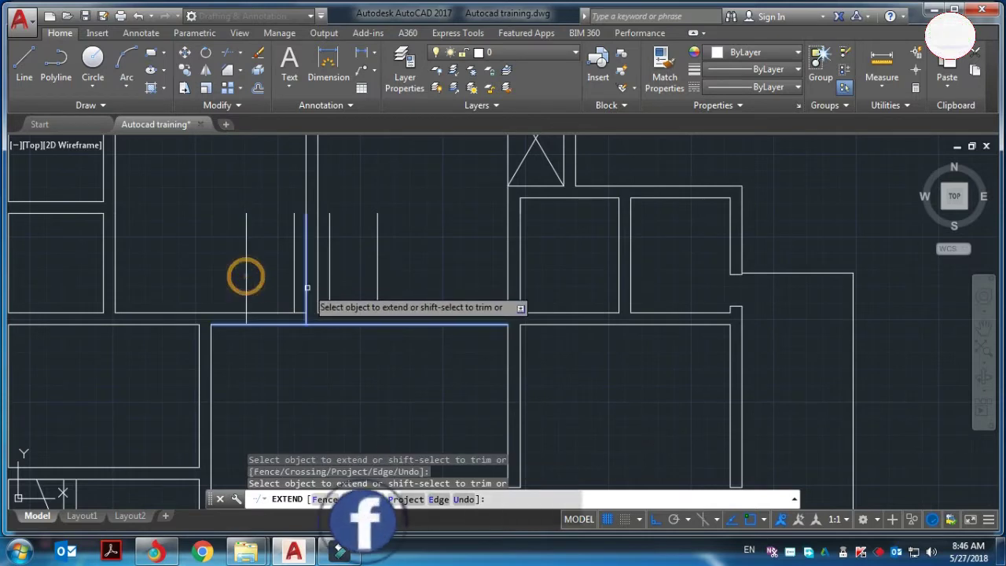
left_click(294, 295)
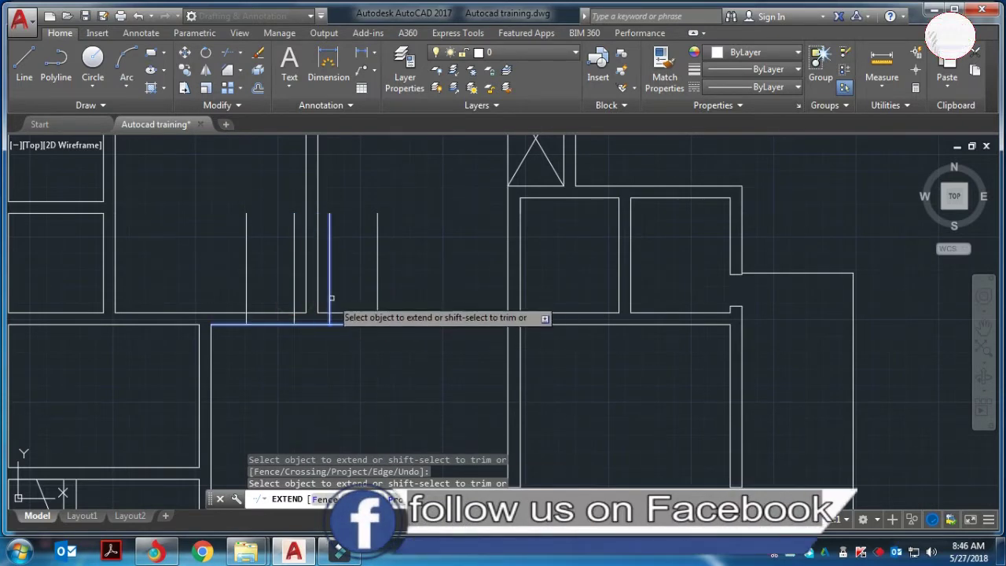
left_click(331, 298)
left_click(376, 297)
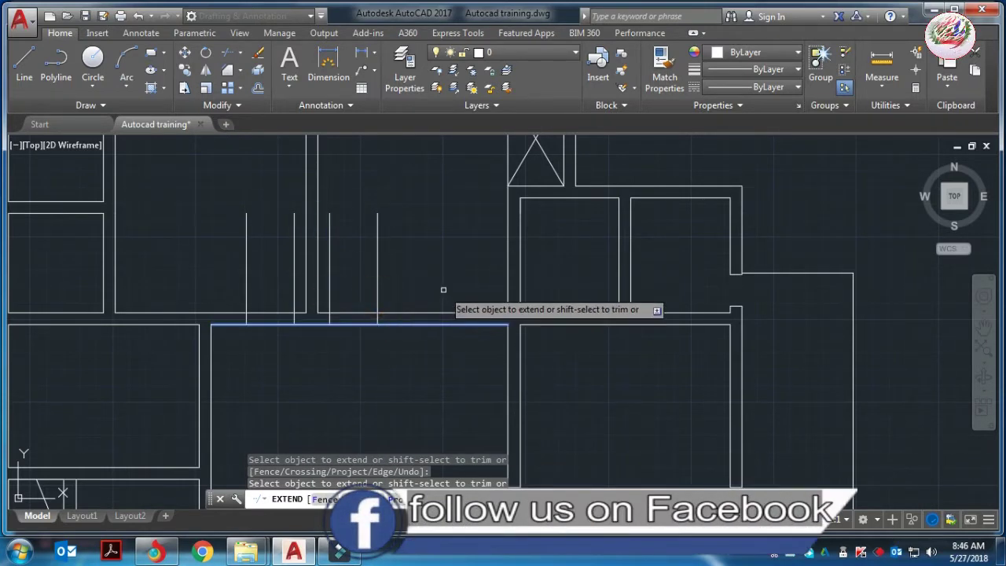
key("Escape")
- Trim the leftover guide lines and the wall between them to cut two door openings
key("Return")
key("Return")
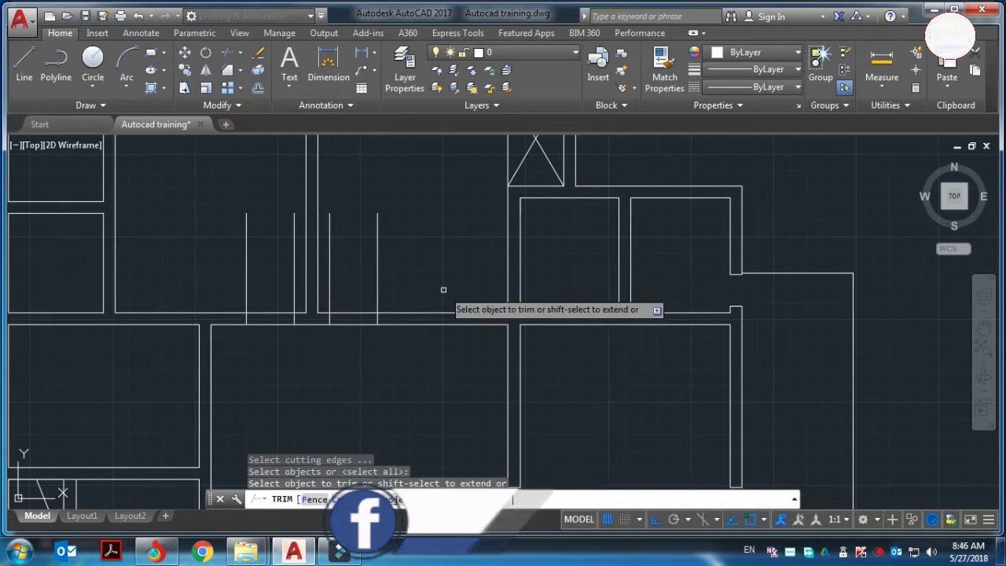
left_click(431, 275)
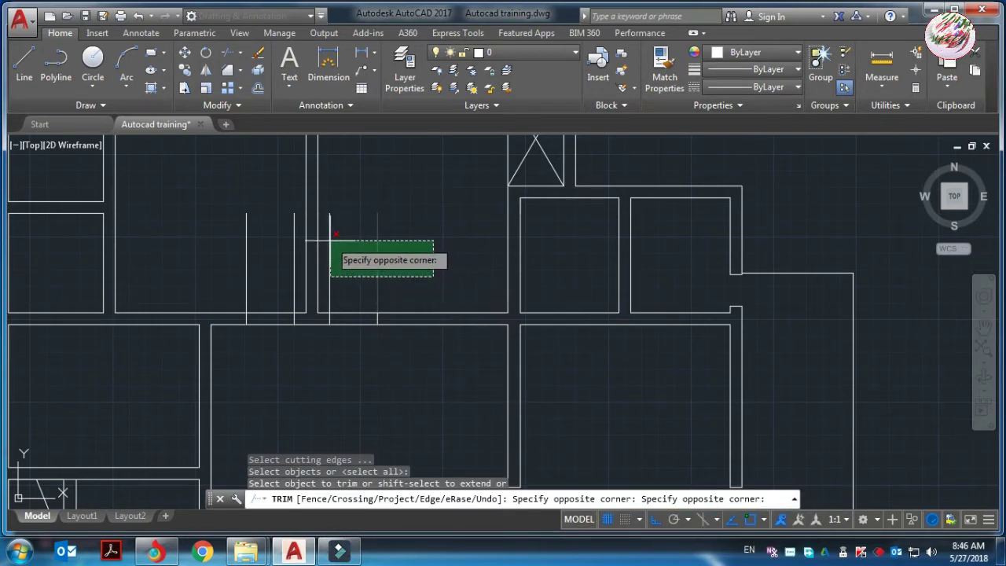
left_click(330, 234)
left_click(226, 254)
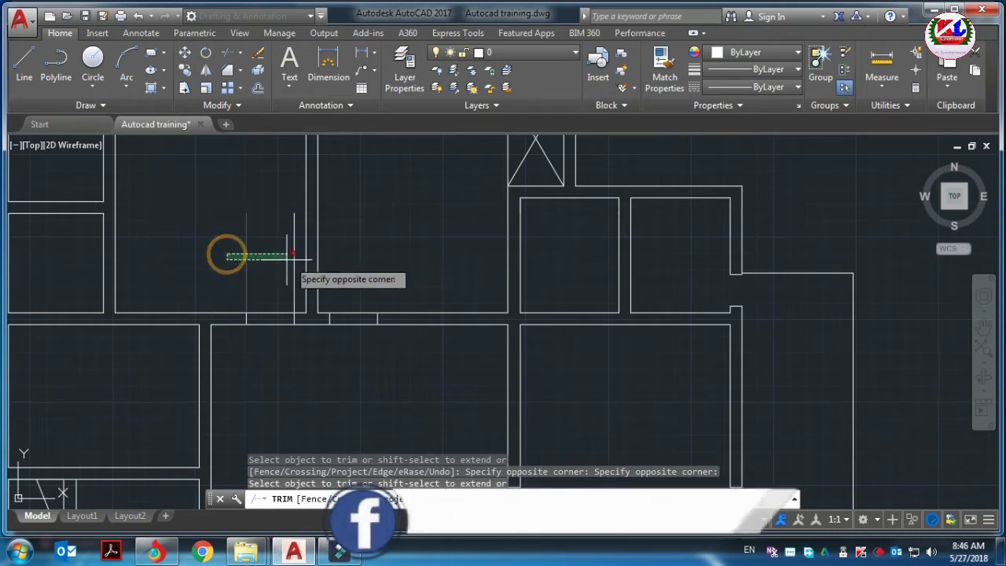
left_click(296, 262)
left_click(361, 346)
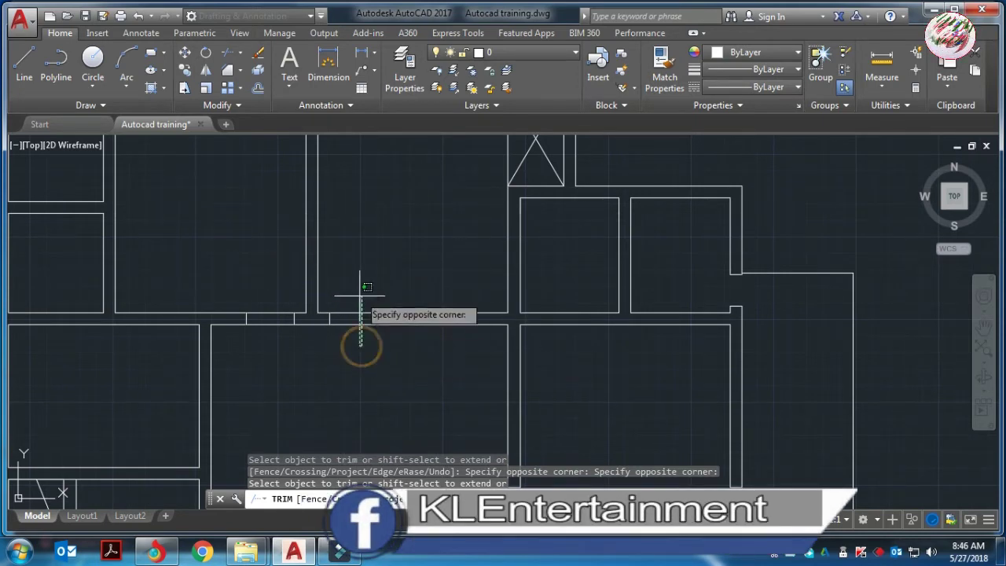
left_click(272, 338)
left_click(268, 286)
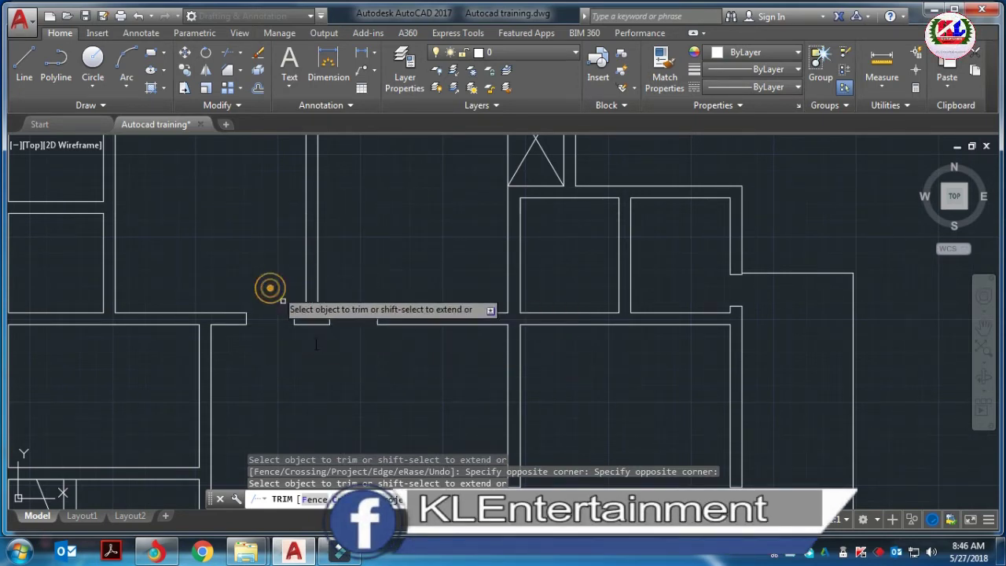
scroll(351, 397, "down", 5)
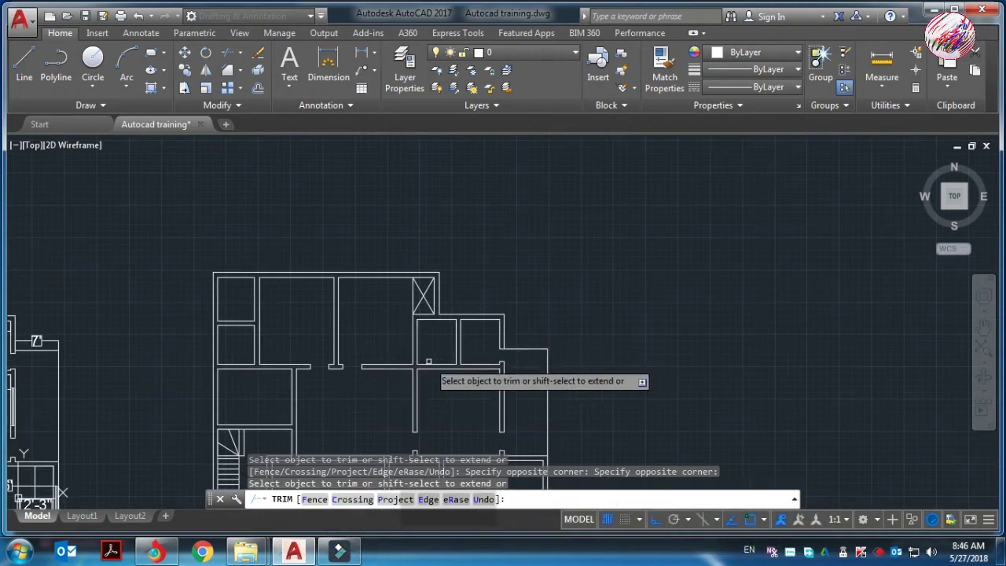
scroll(426, 363, "up", 3)
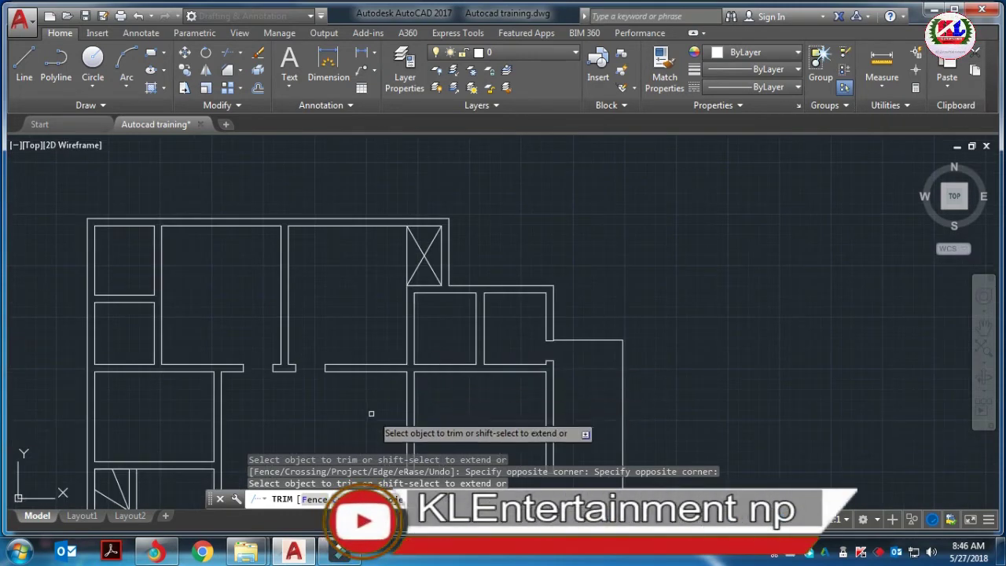
- Offset the interior horizontal wall line 9 inches upward
key("Escape")
type("Of")
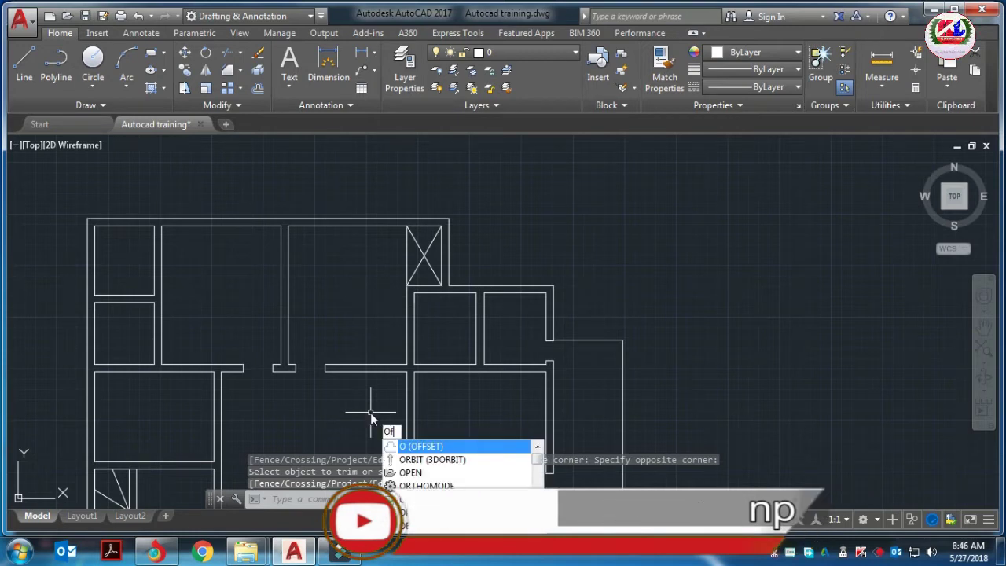
key("Return")
type("9")
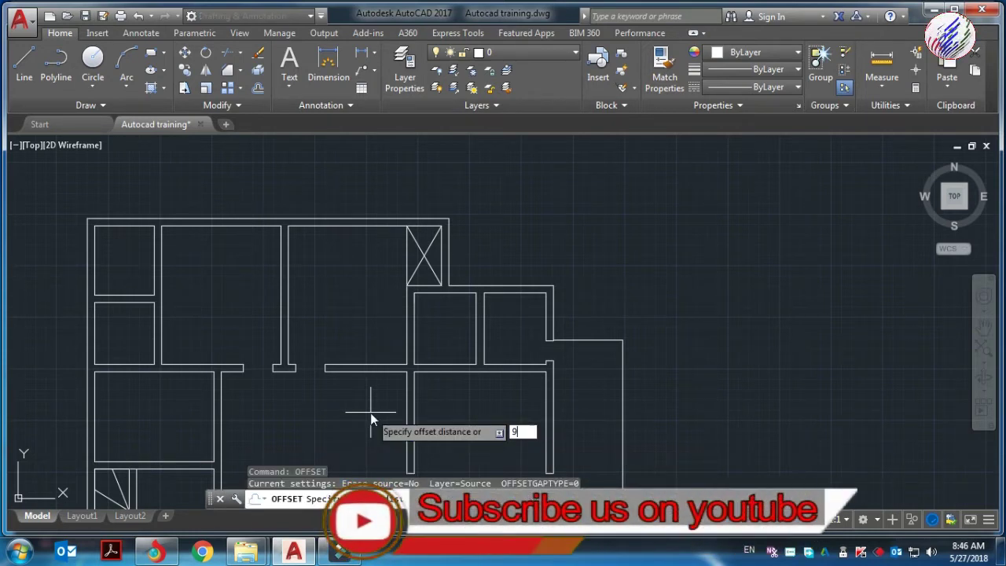
key("Return")
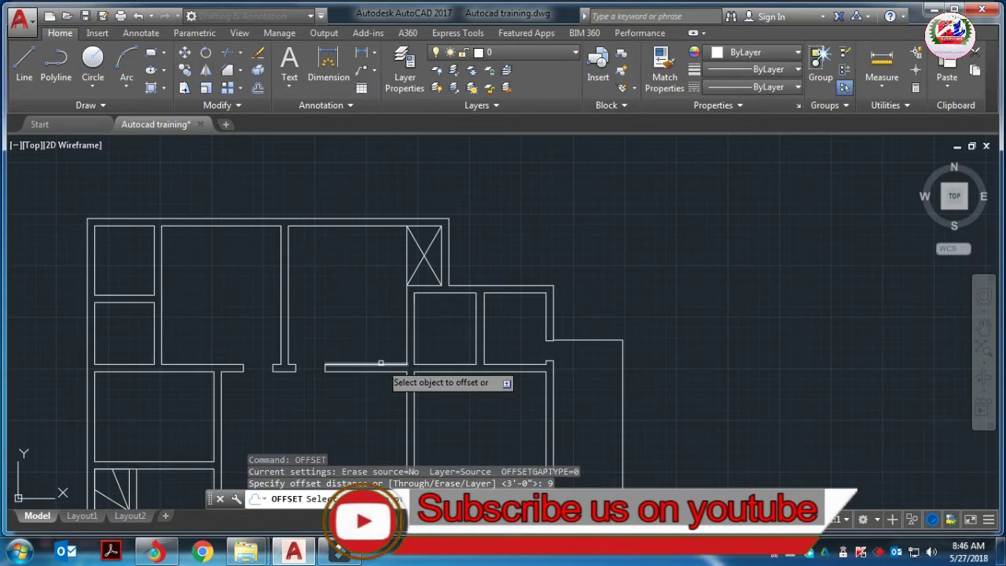
left_click(380, 363)
left_click(385, 340)
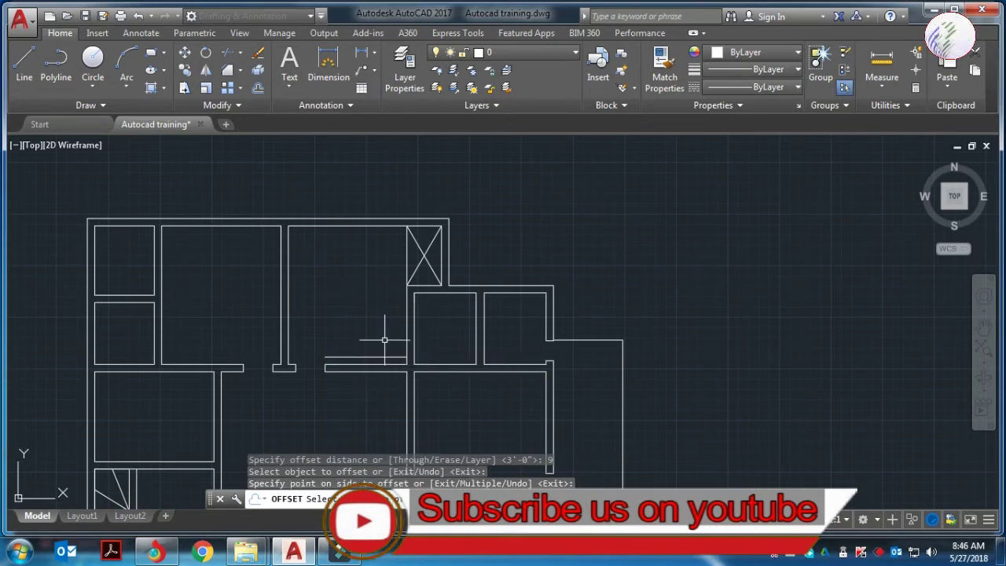
key("Escape")
- Offset the wall line 3' to mark the far side of the doorway
key("Return")
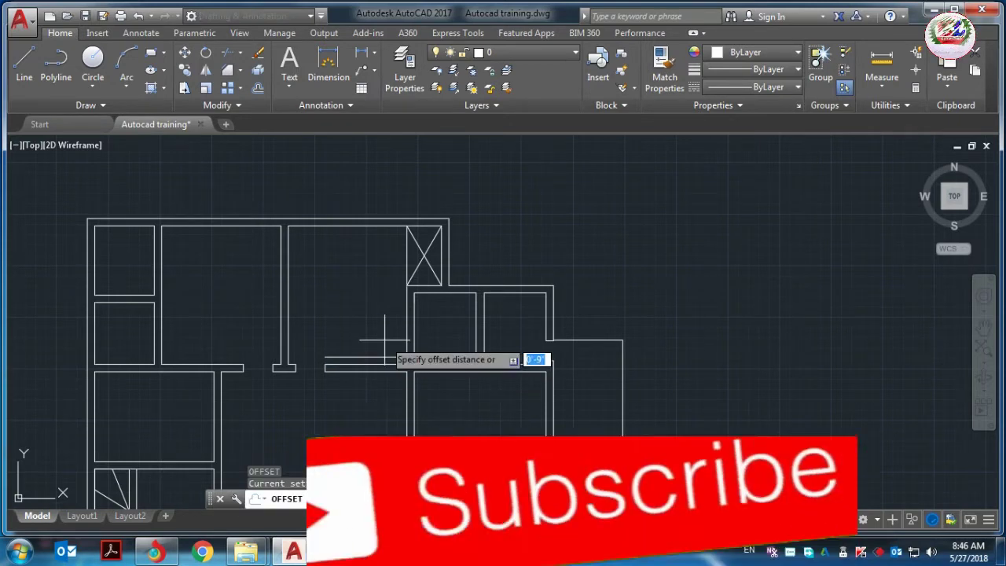
type("3'")
key("Return")
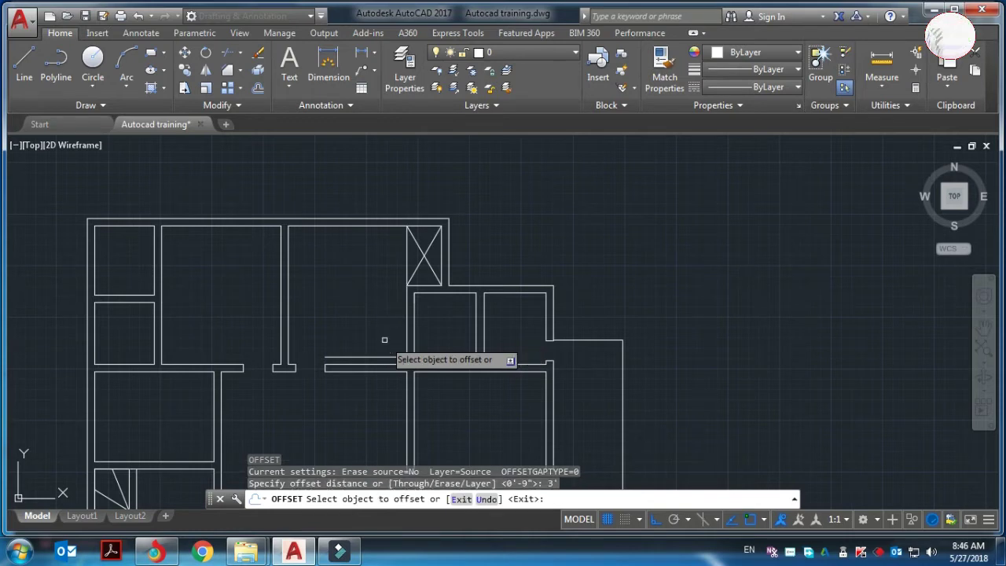
left_click(384, 358)
left_click(390, 312)
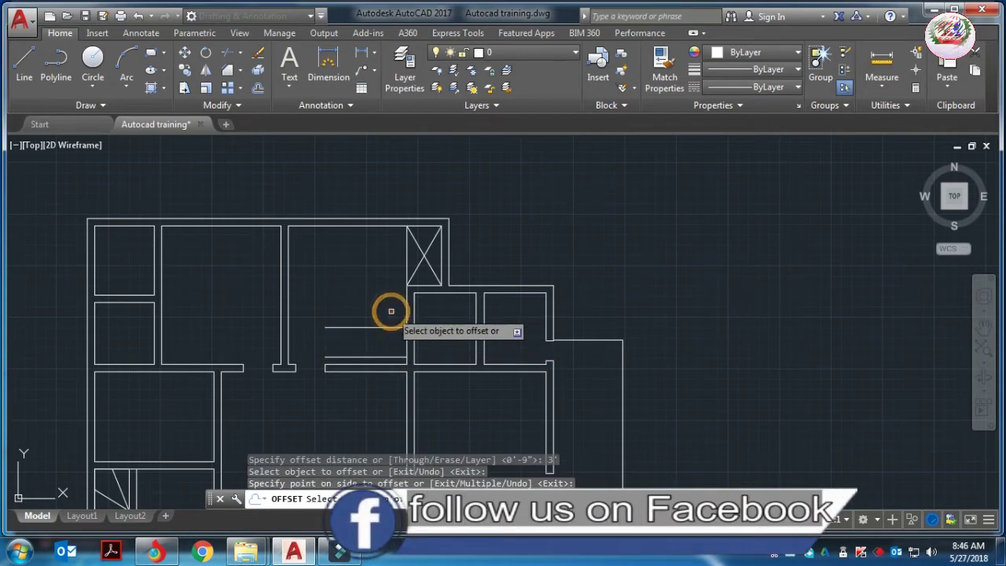
key("Escape")
type("ex")
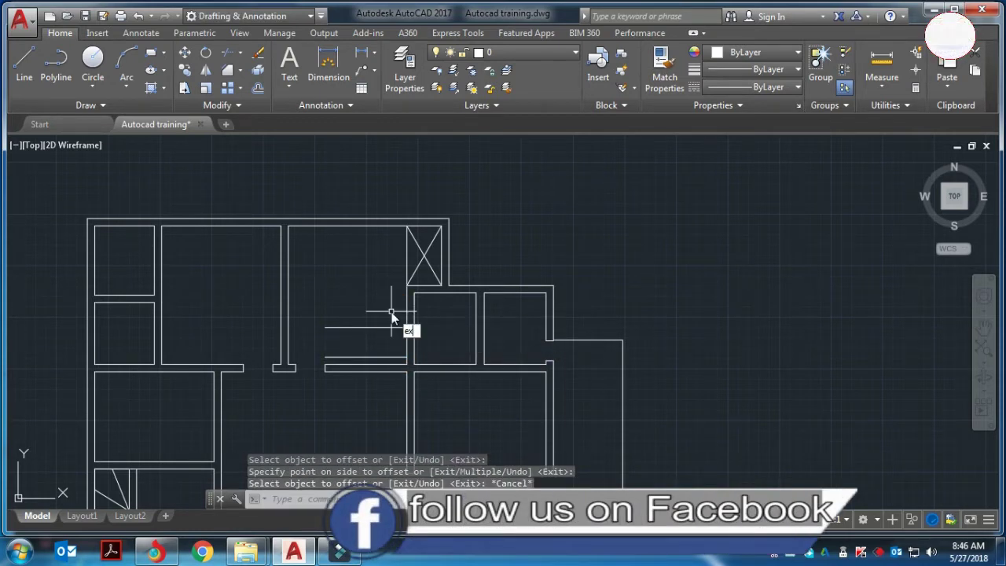
- Extend the short upper line to the interior wall
key("Return")
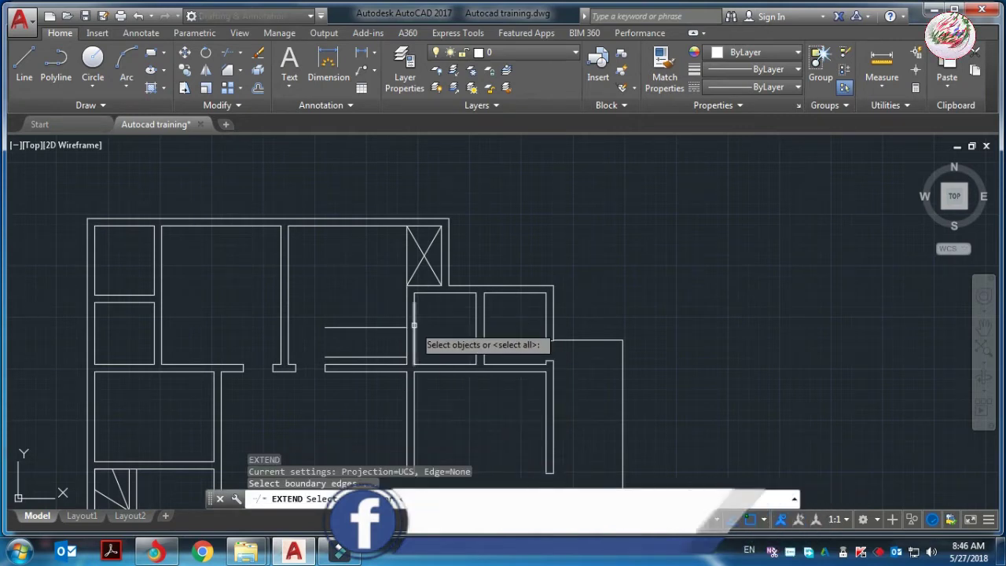
left_click(414, 320)
key("Return")
left_click(378, 329)
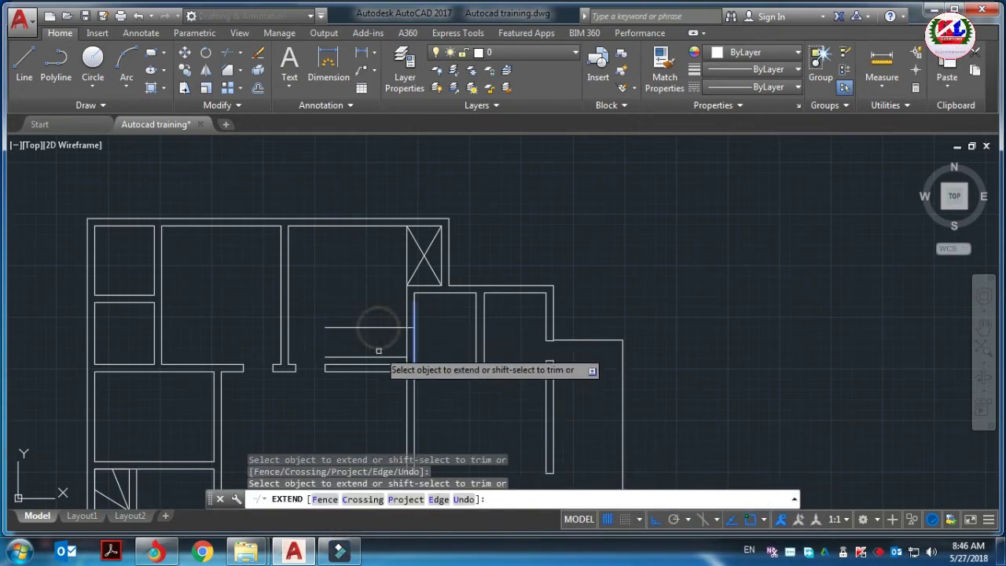
key("Escape")
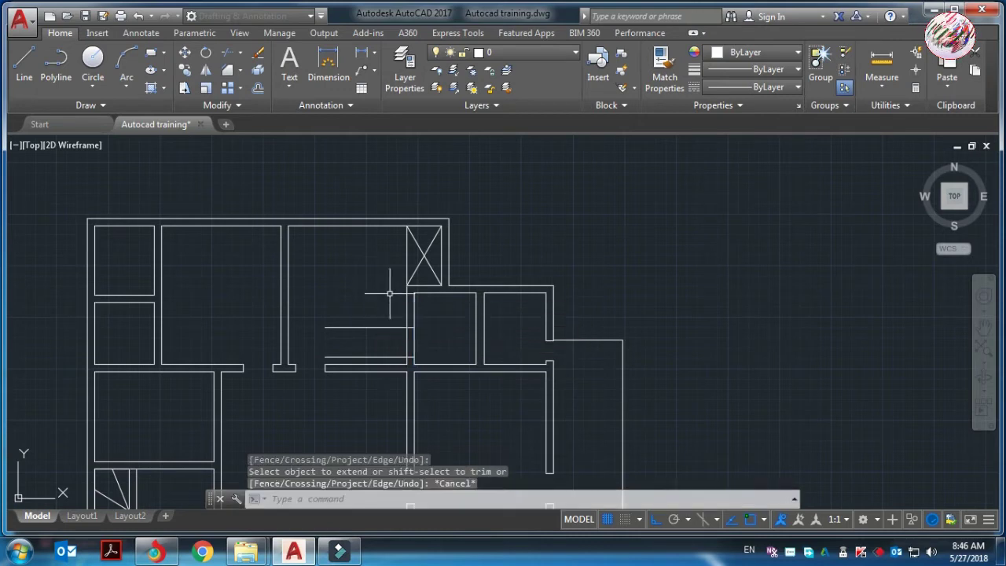
- Trim the wall pieces between the lines to open the 3-foot doorway
type("tr")
key("Return")
key("Return")
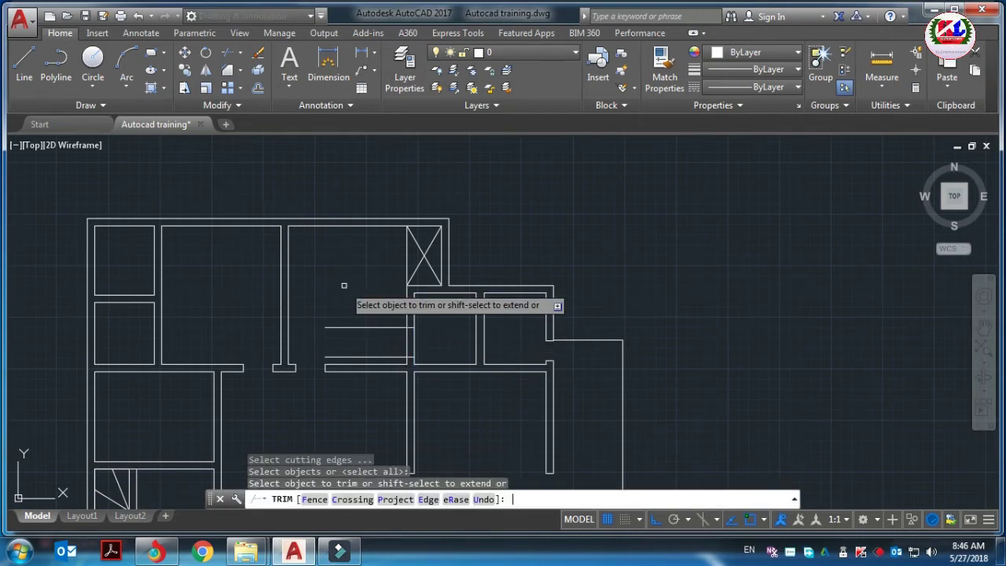
left_click(370, 328)
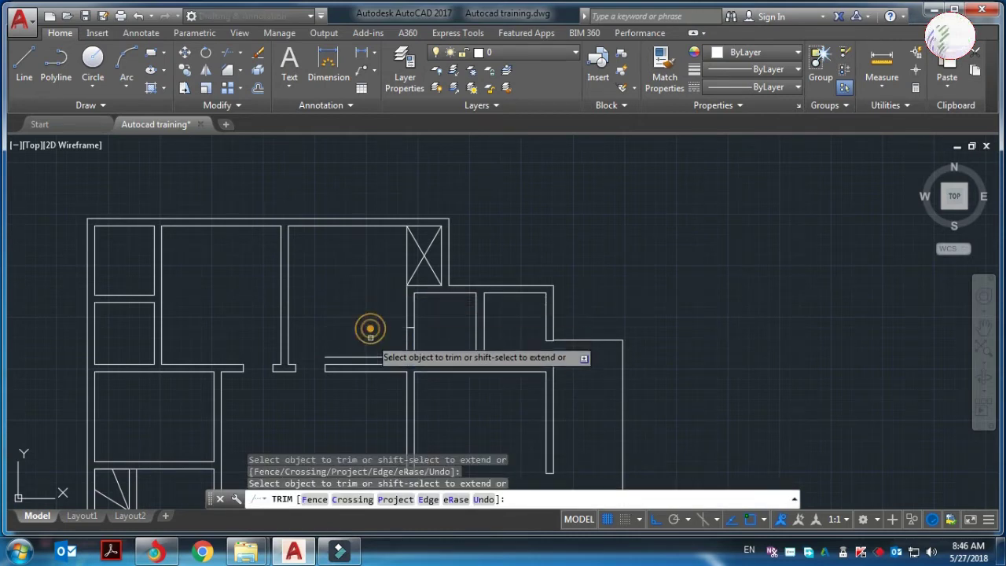
left_click(433, 347)
left_click(386, 338)
scroll(386, 338, "down", 5)
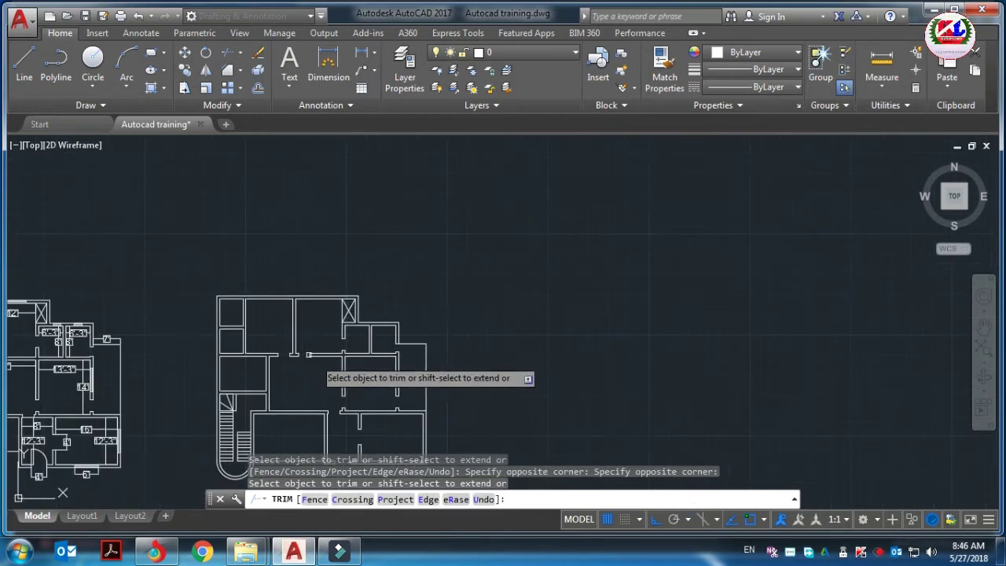
scroll(254, 358, "up", 2)
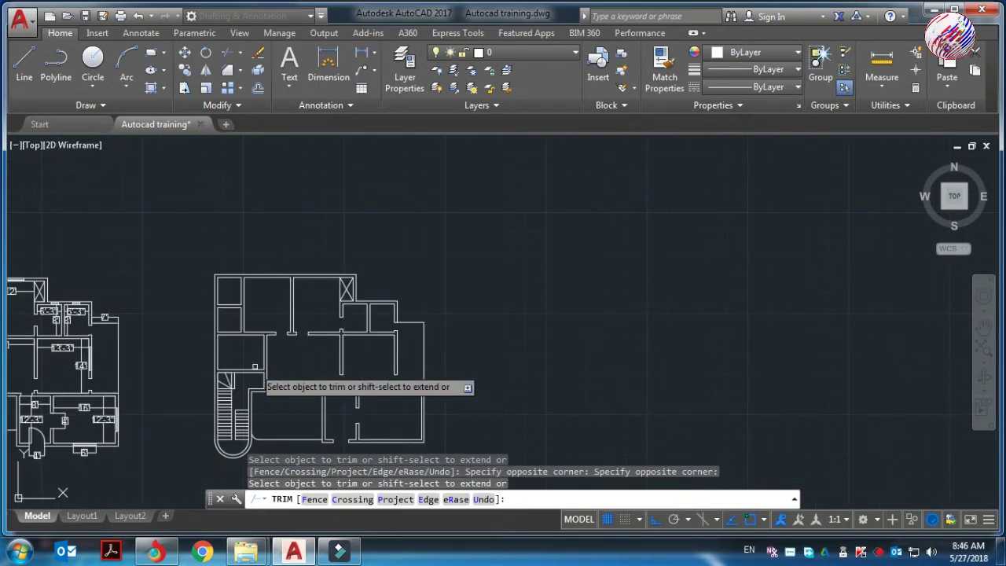
scroll(249, 316, "up", 3)
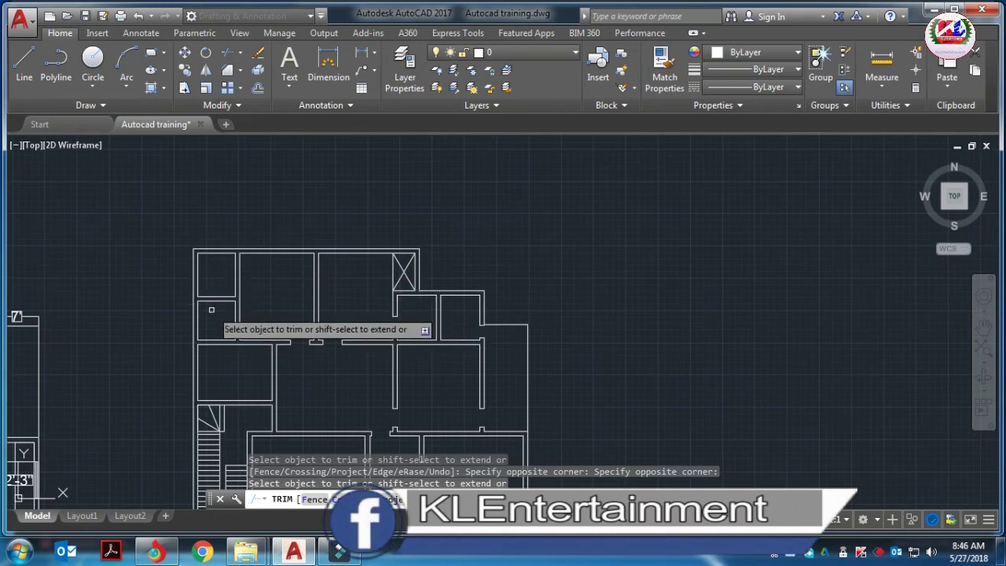
scroll(205, 312, "up", 2)
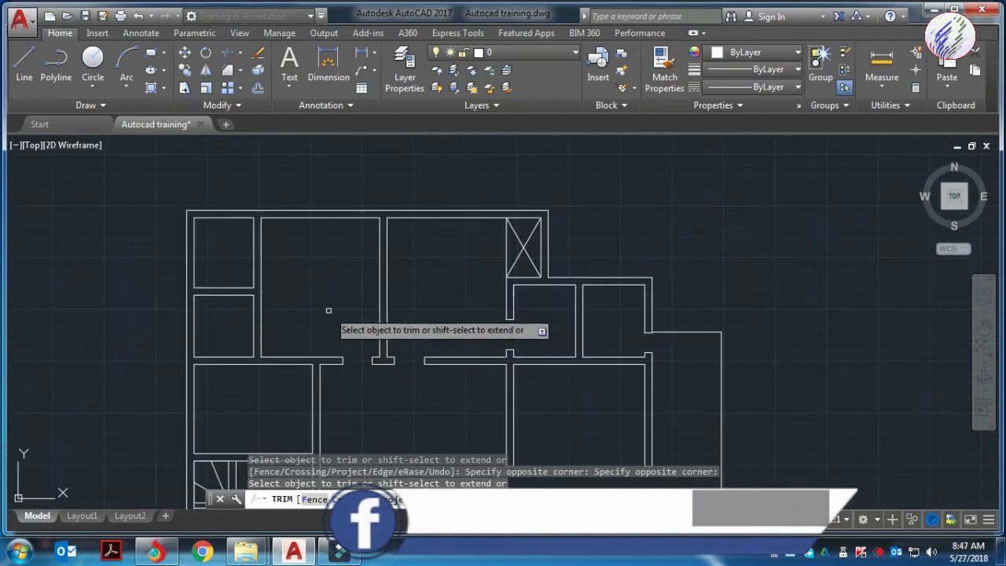
type("o")
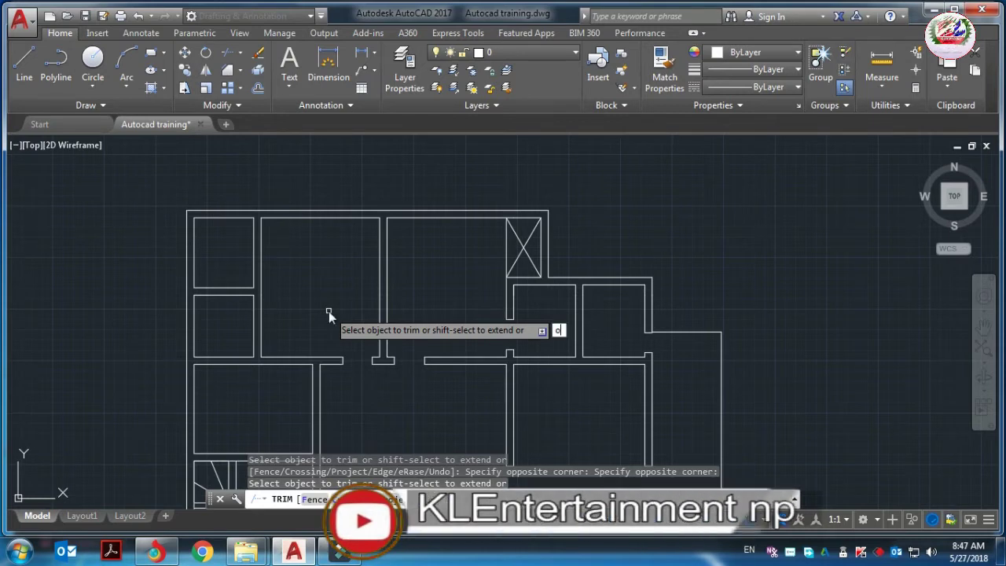
key("Escape")
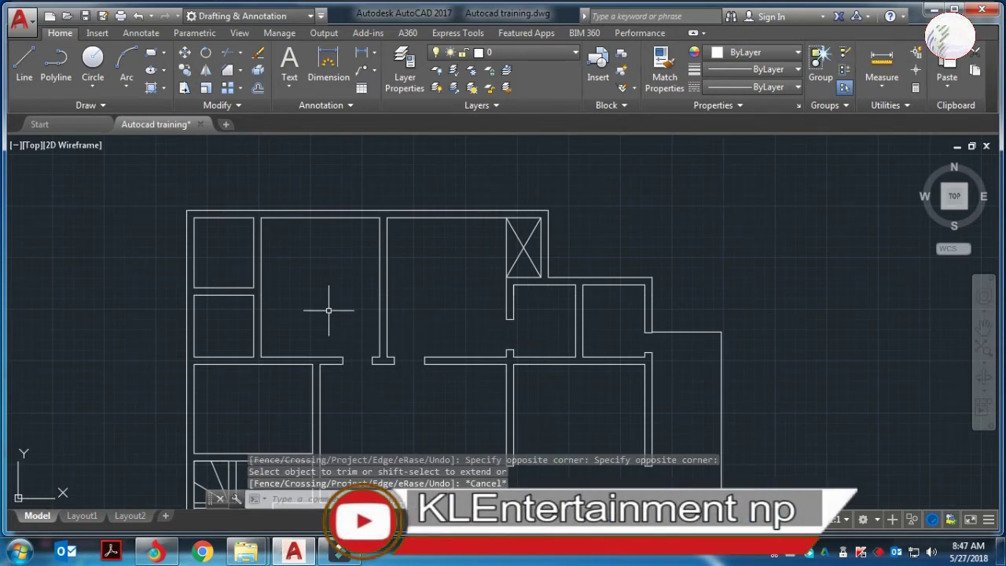
- Offset a horizontal and a vertical wall line of the left rooms 9 inches inward
key("Return")
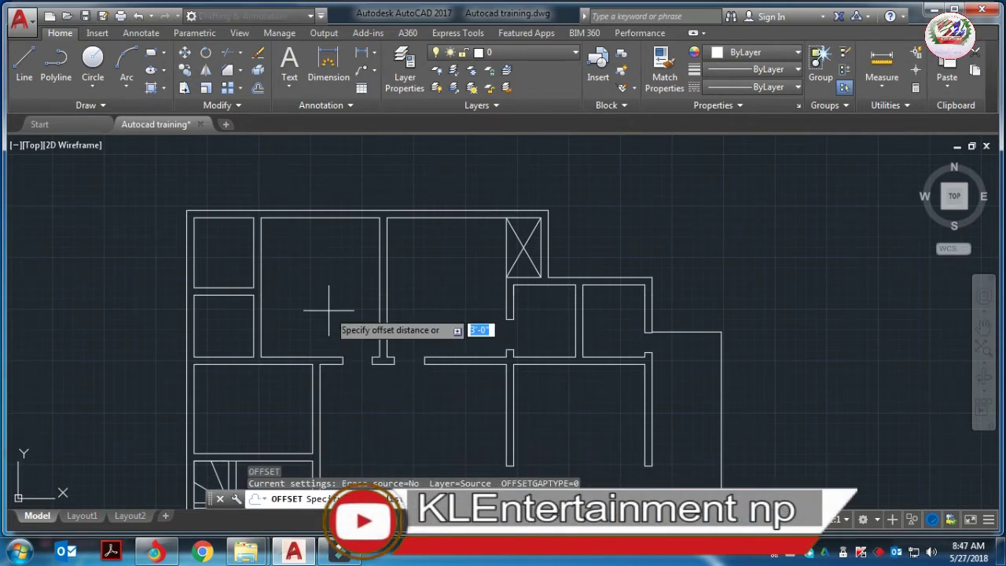
type("9")
key("Return")
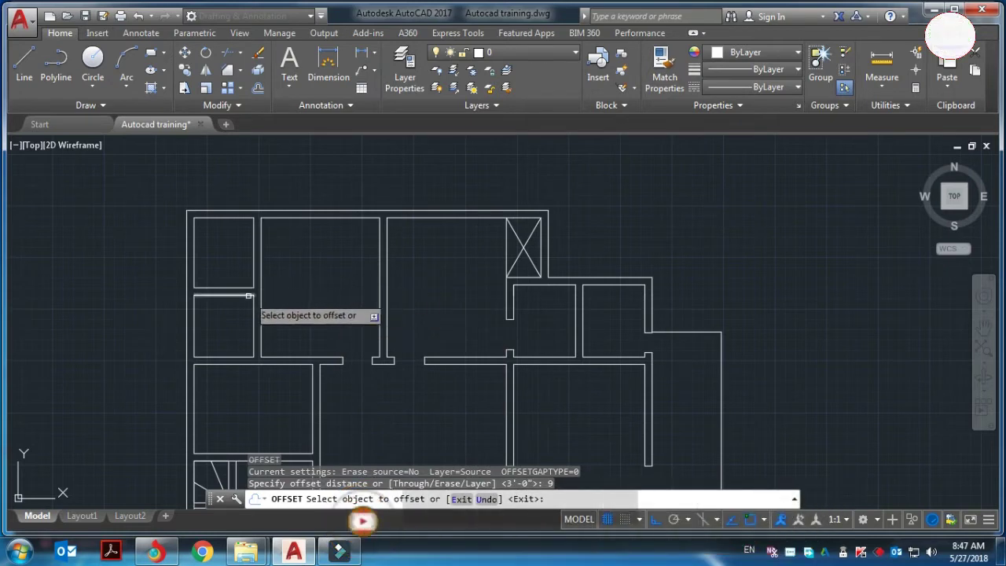
left_click(249, 296)
left_click(246, 316)
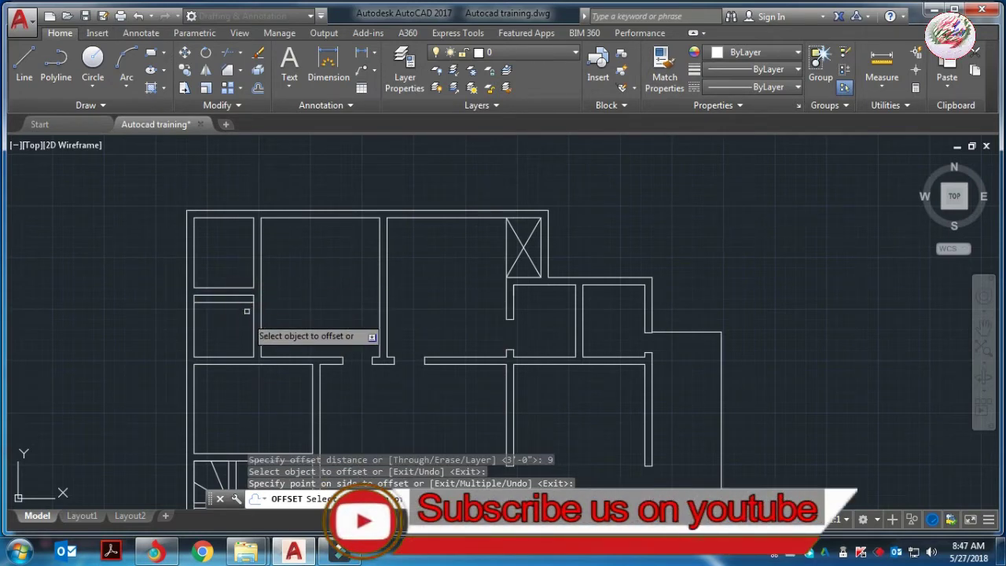
left_click(253, 276)
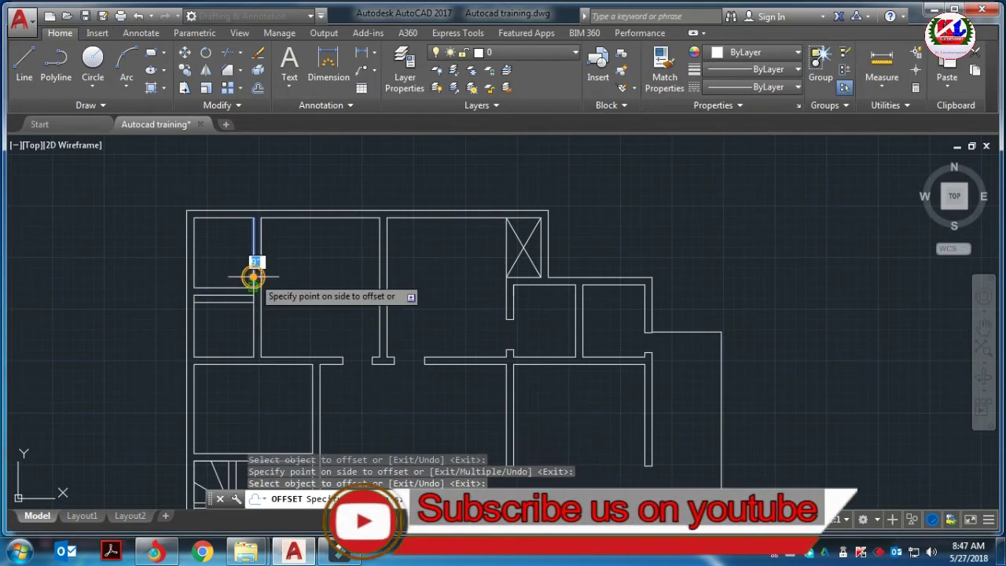
left_click(247, 277)
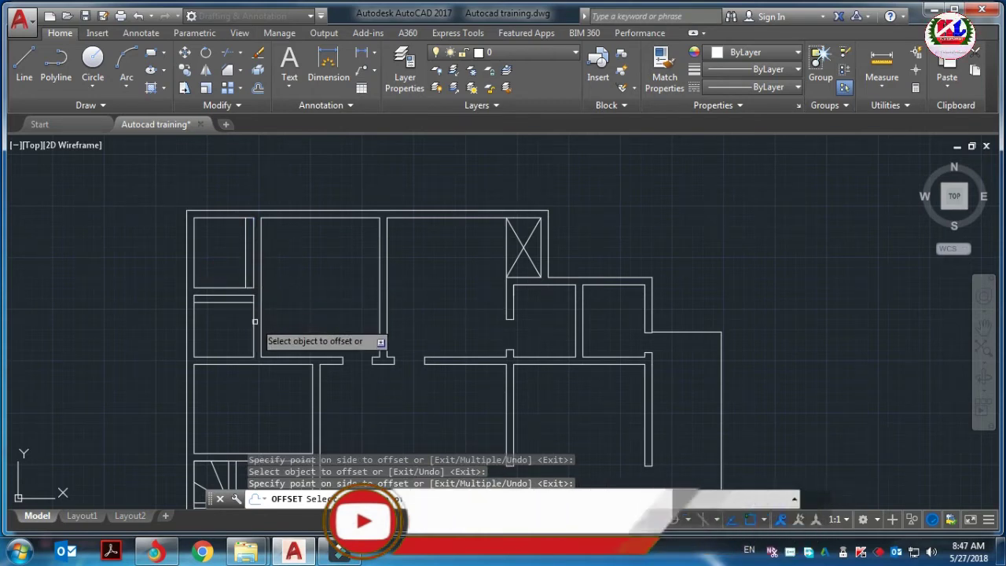
type("o")
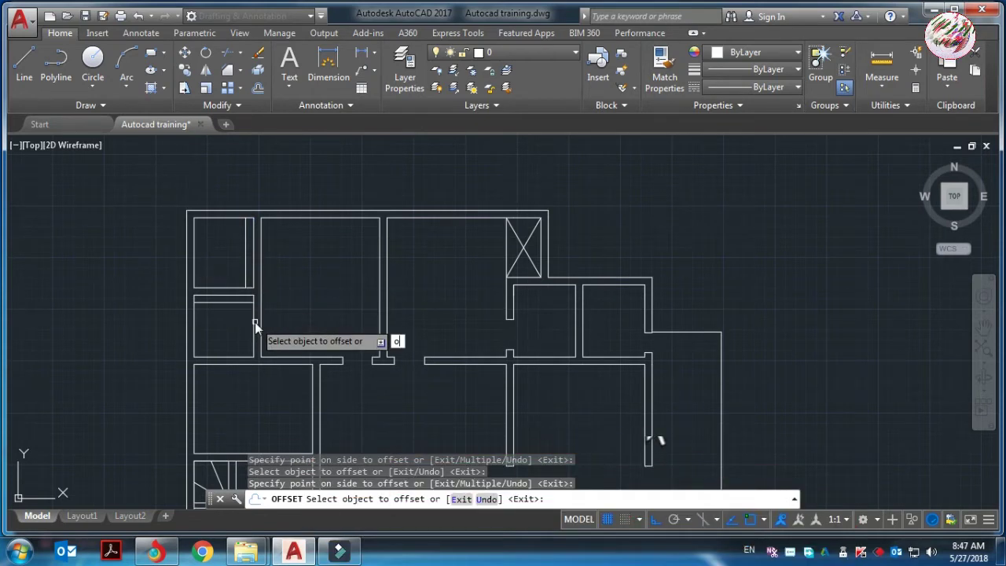
key("Escape")
- Offset both new lines a further 2'6" to mark the door width
key("Return")
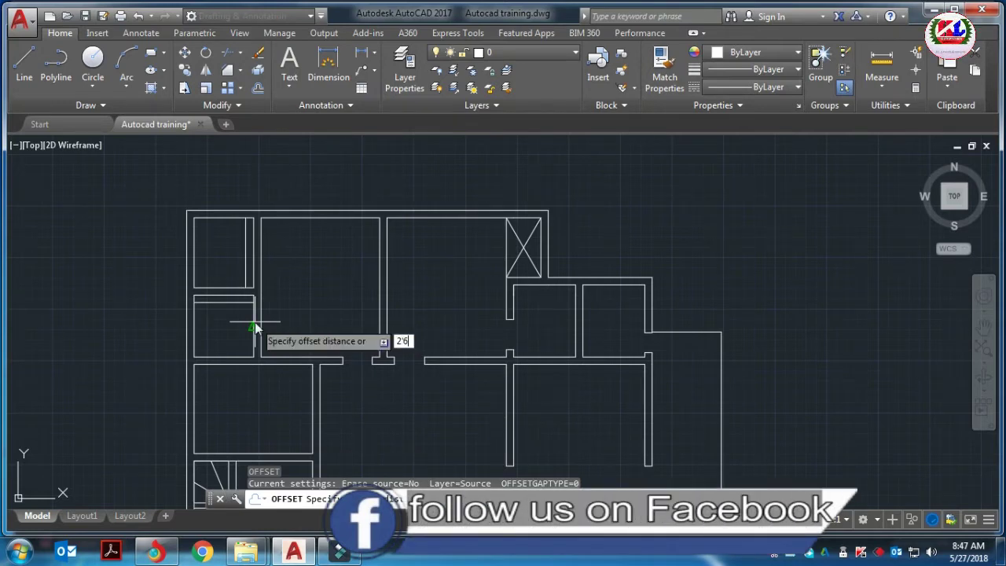
key("Return")
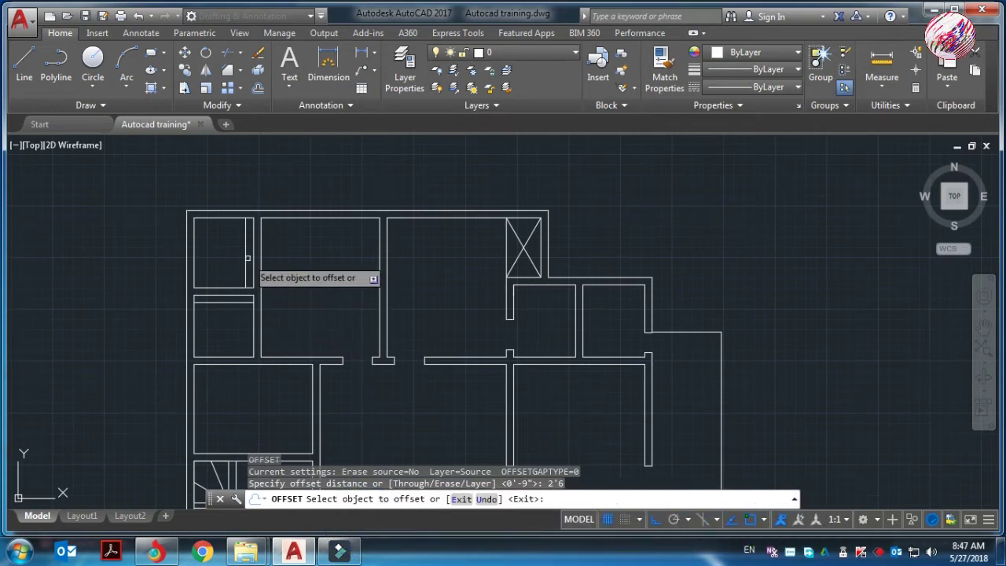
left_click(246, 254)
left_click(230, 250)
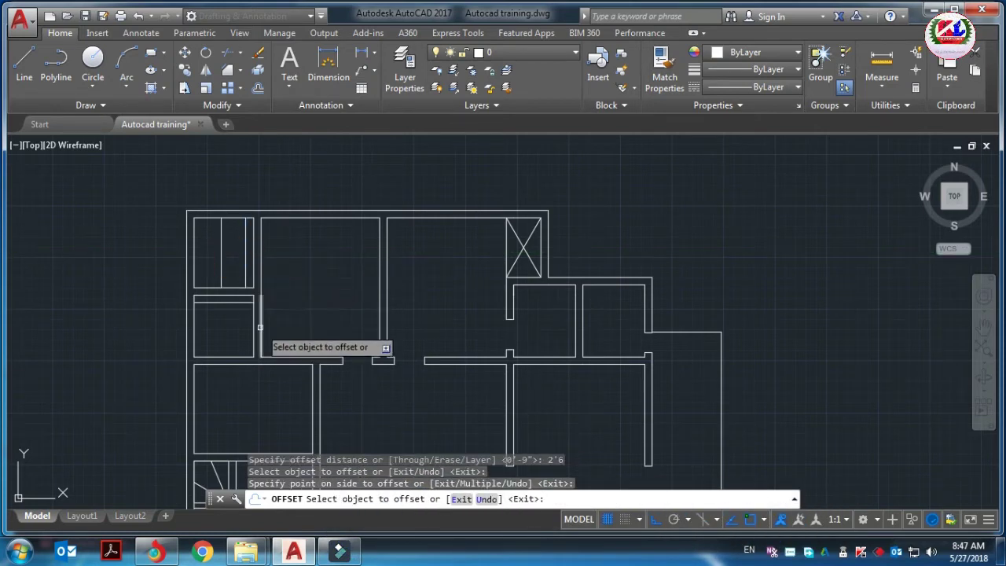
left_click(235, 302)
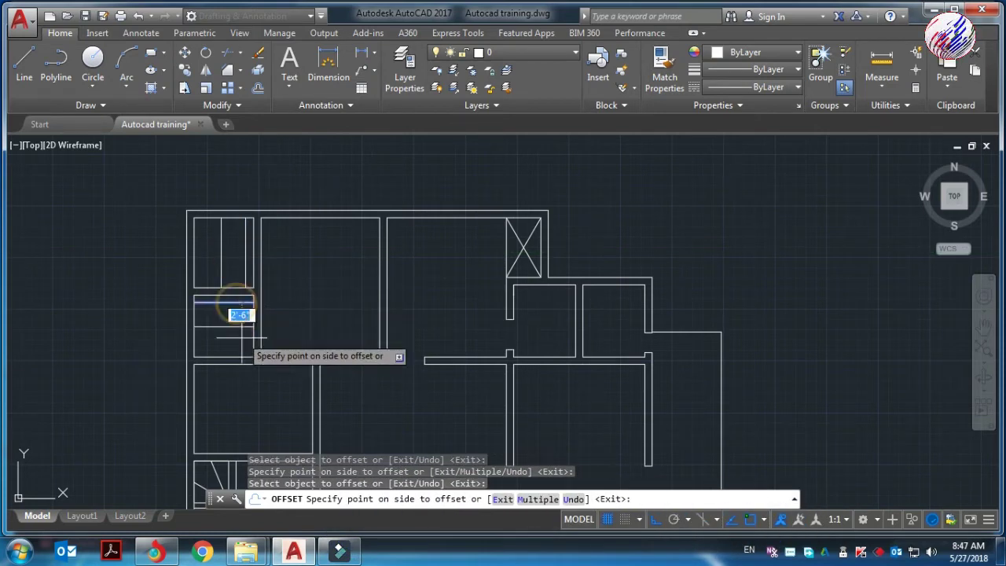
left_click(241, 341)
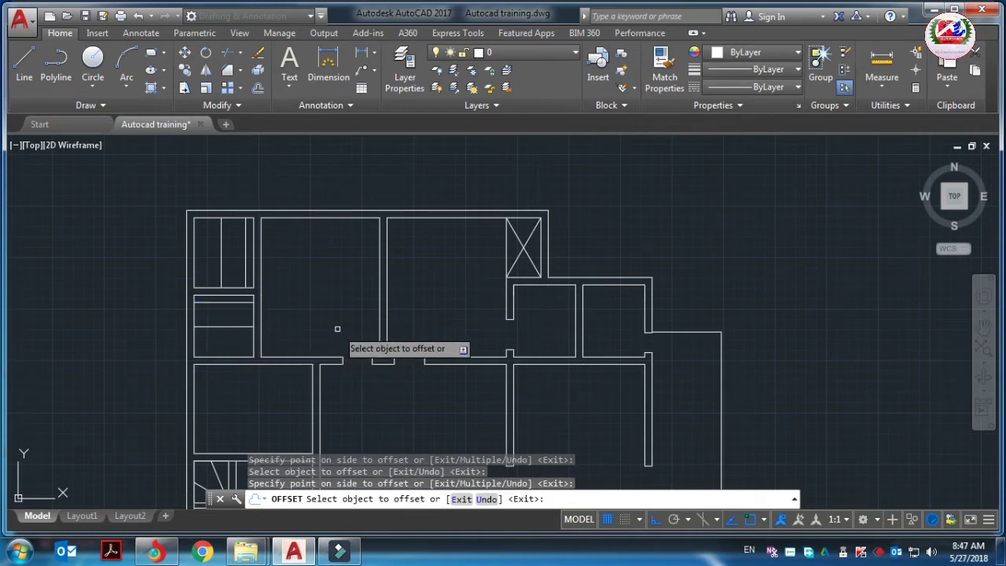
key("Escape")
- Extend two short guide lines in the left rooms to the adjacent wall
type("x")
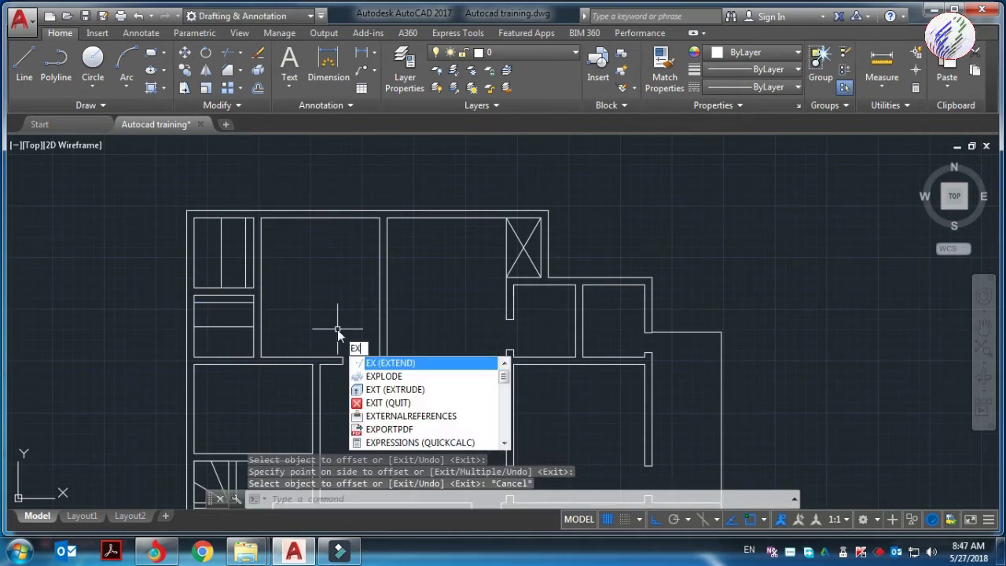
key("Return")
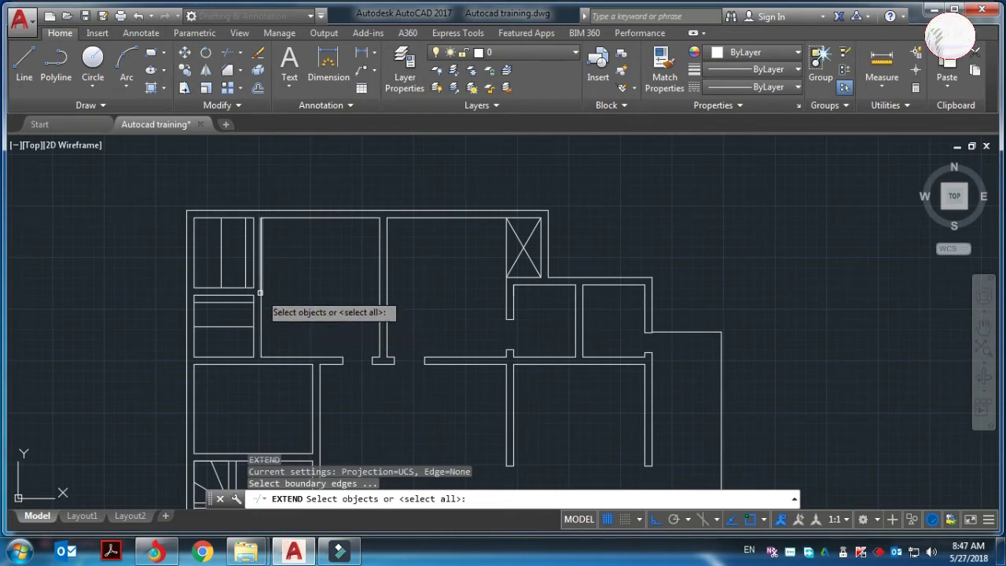
left_click(260, 307)
key("Return")
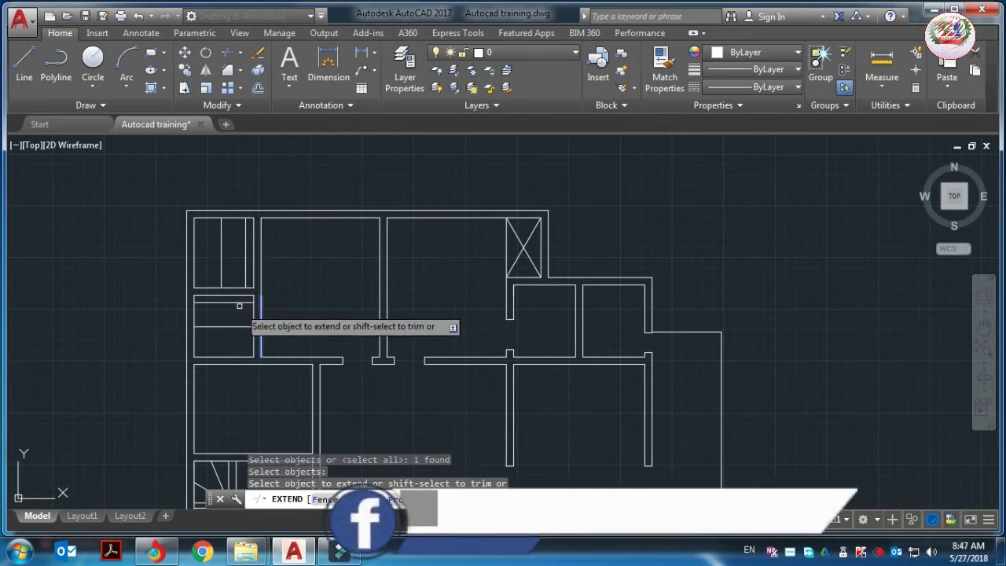
left_click(237, 301)
left_click(241, 323)
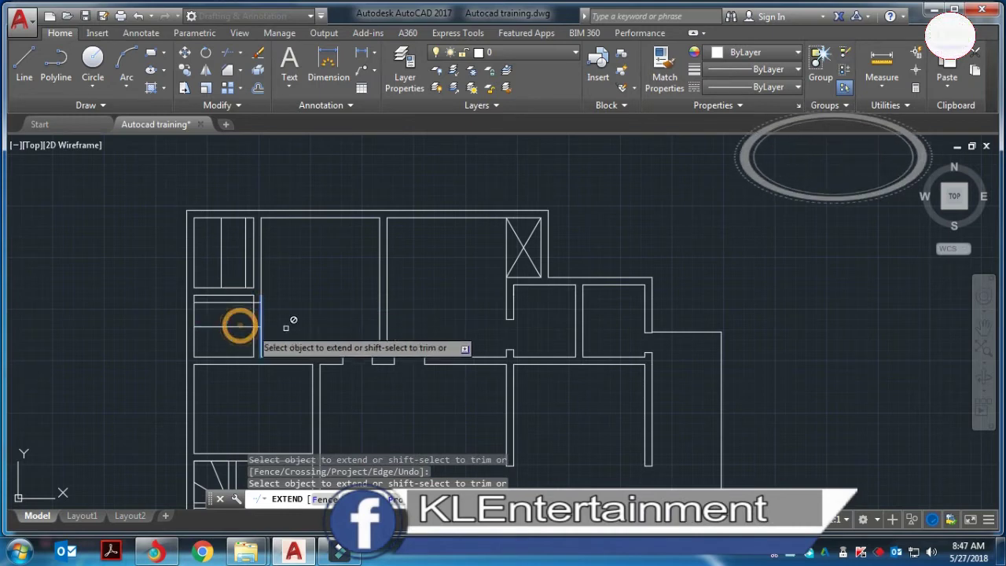
key("Return")
type("ex")
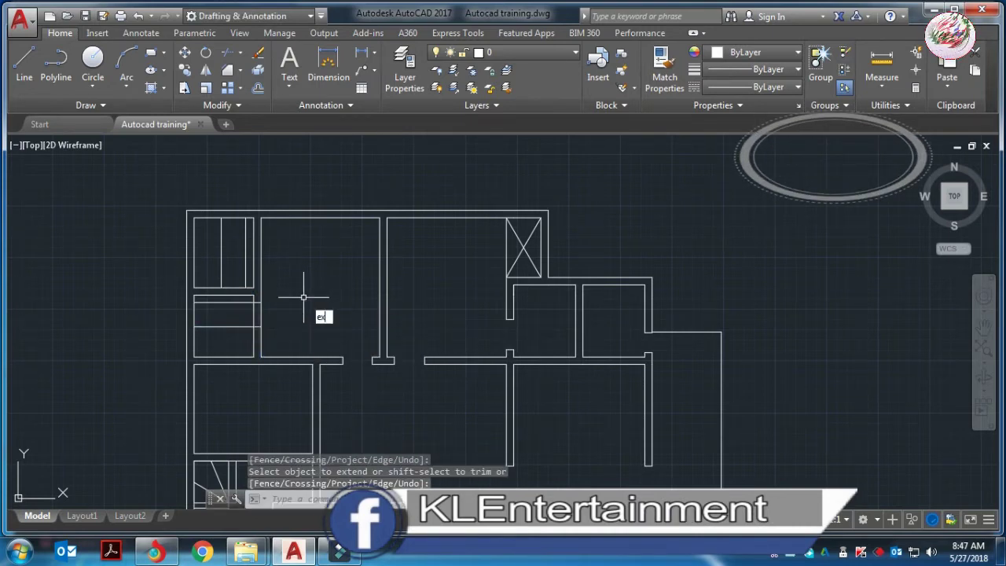
- Extend the guide line in the upper-left room to its neighbouring wall
key("Return")
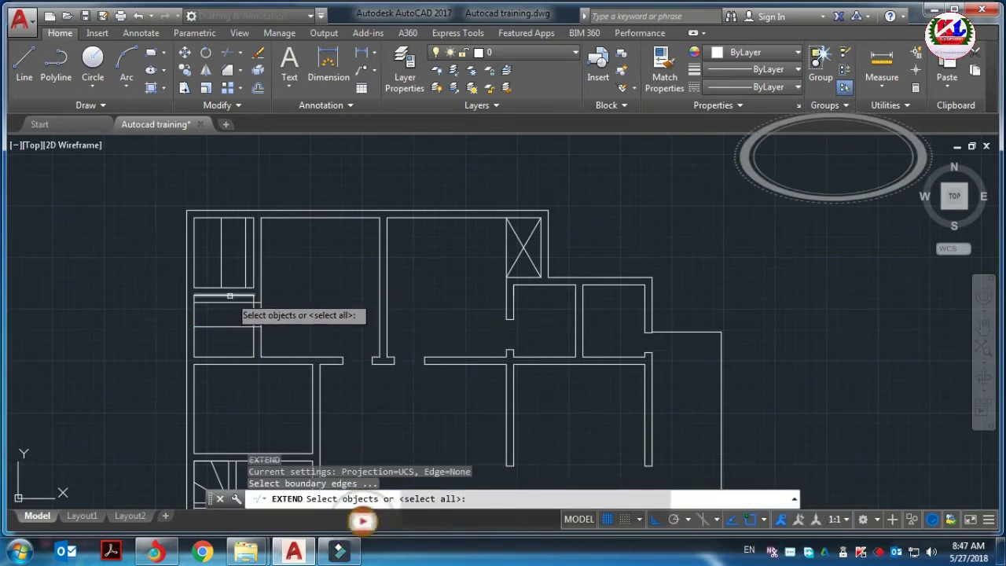
left_click(229, 296)
key("Return")
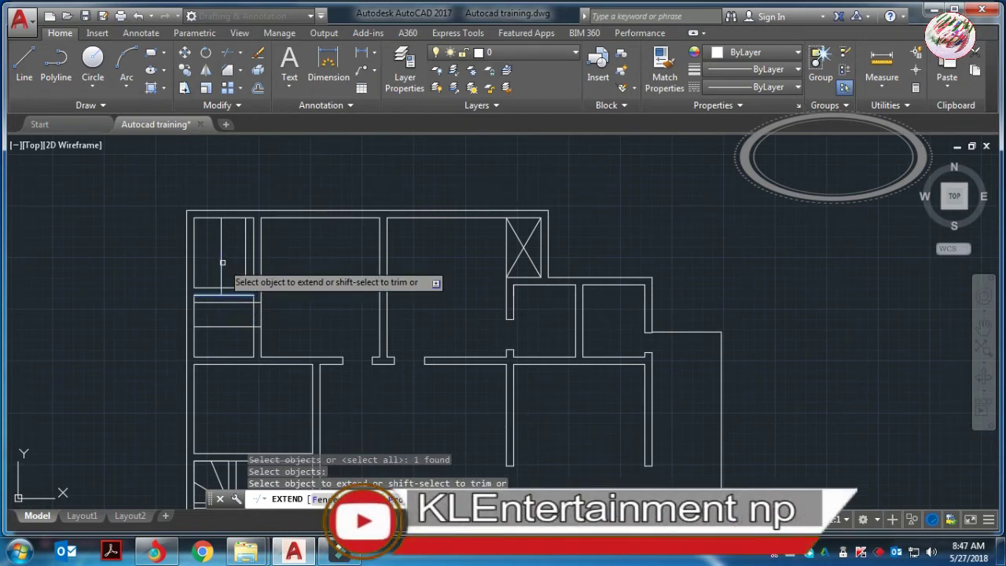
left_click(222, 263)
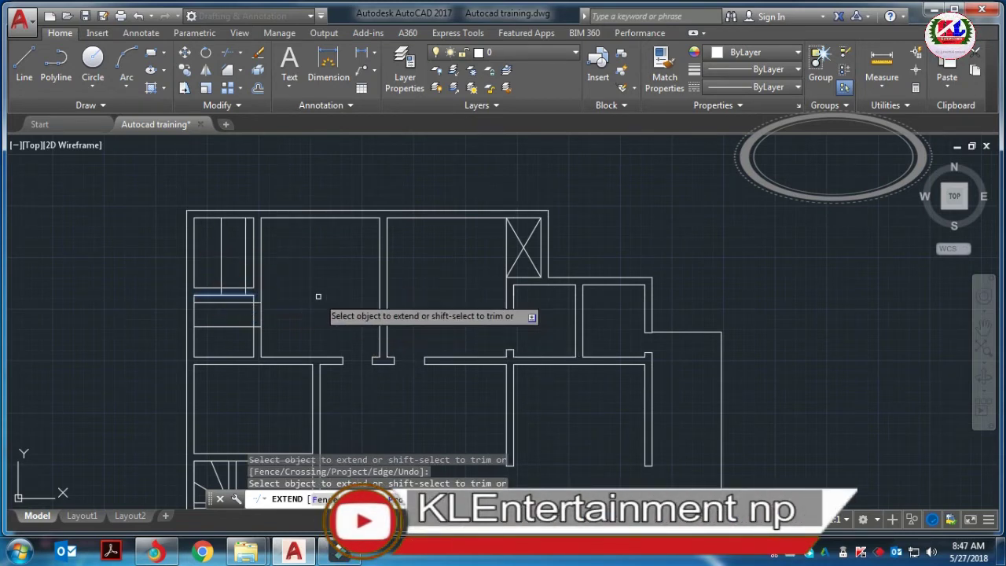
key("Escape")
- Trim the wall and guide-line pieces between the door lines in the small left rooms
key("Return")
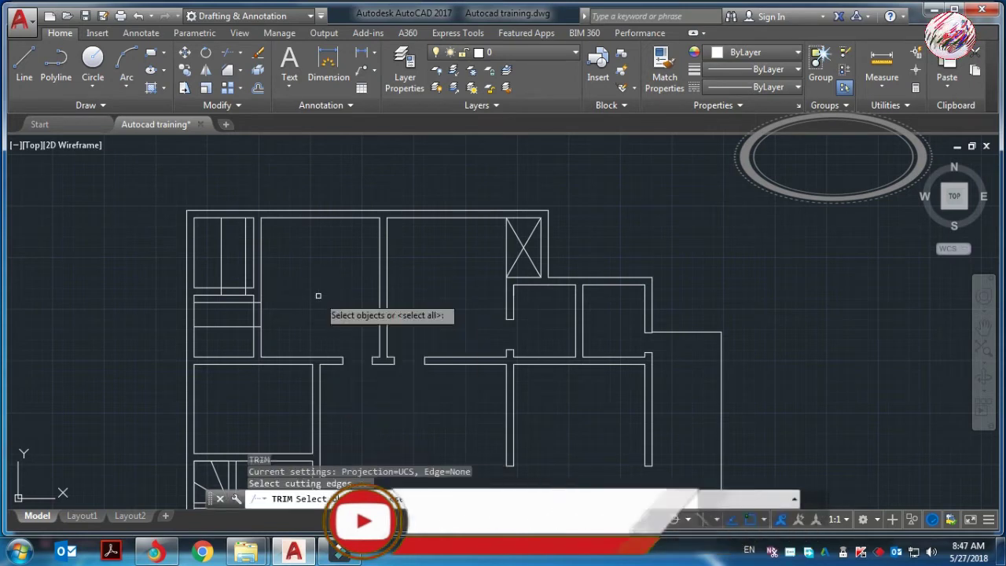
key("Return")
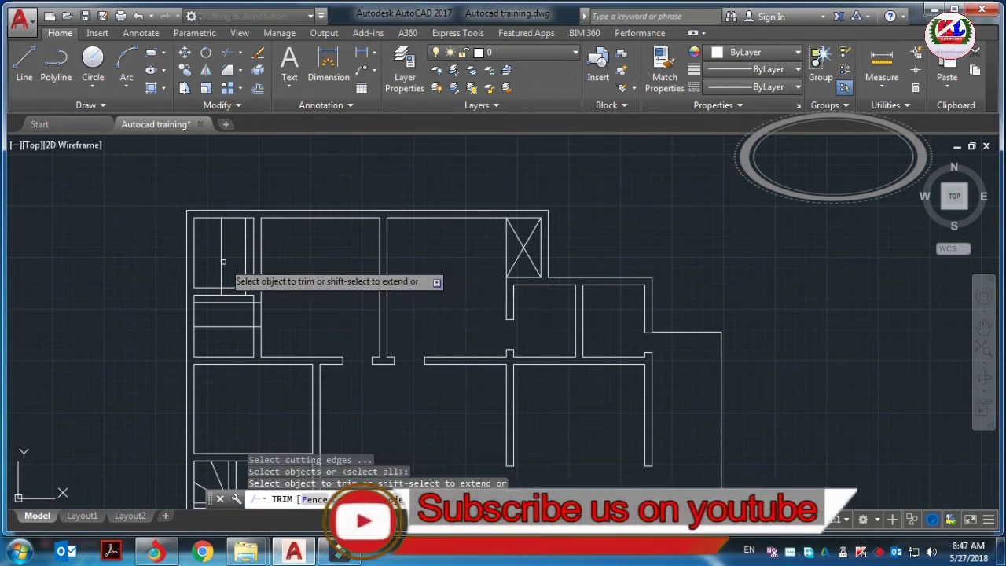
left_click(220, 261)
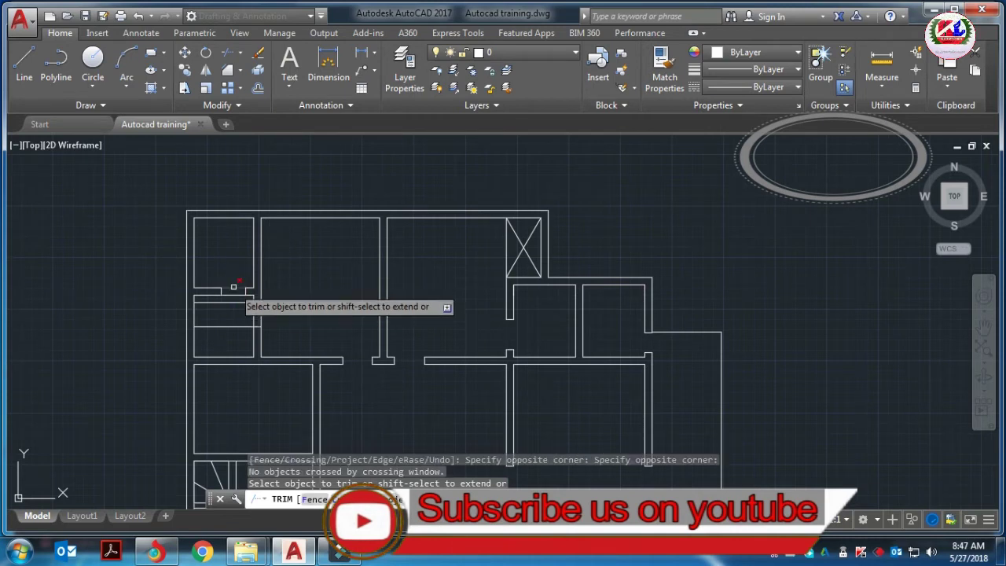
left_click(232, 287)
left_click(233, 296)
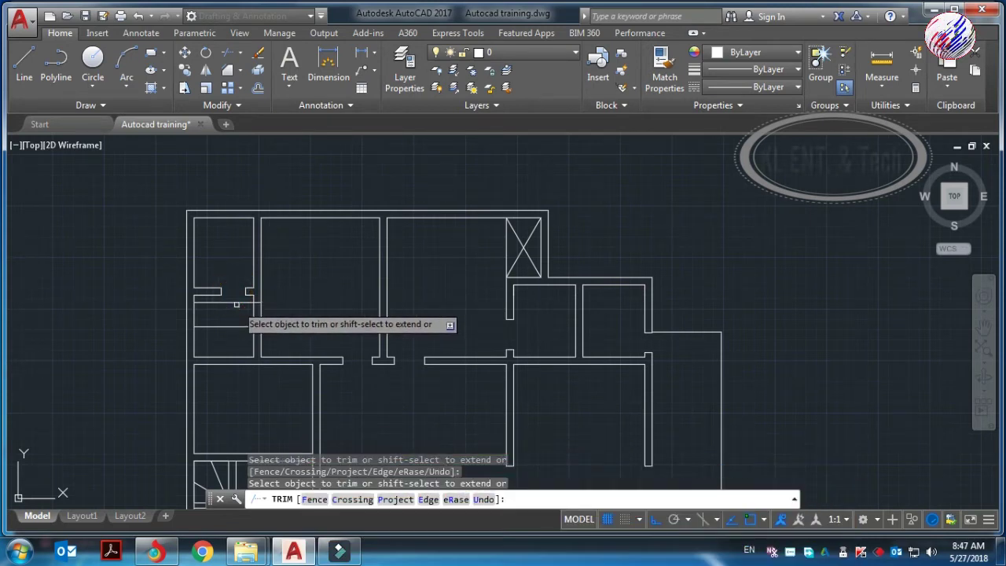
left_click(236, 304)
left_click(236, 294)
left_click(238, 298)
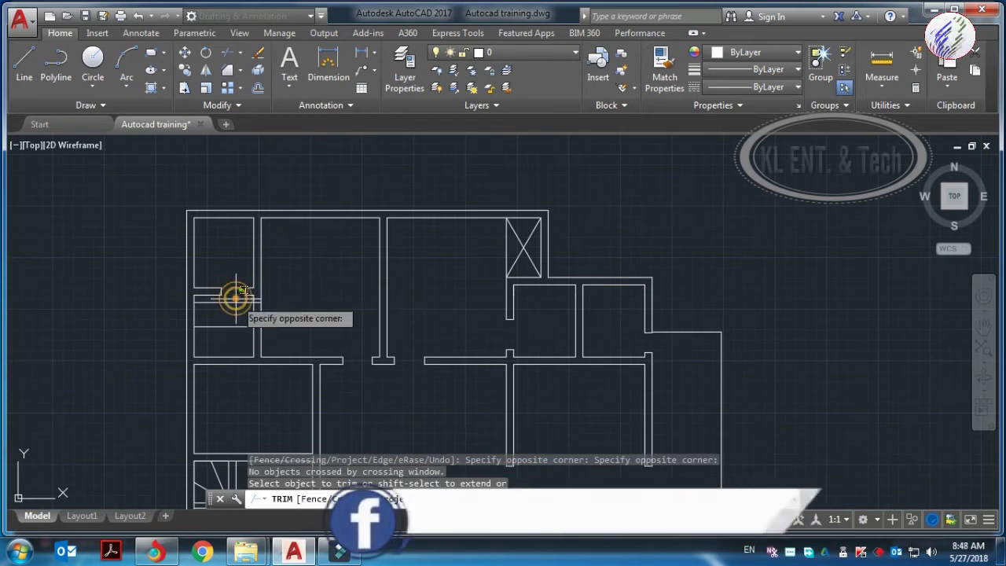
left_click(234, 326)
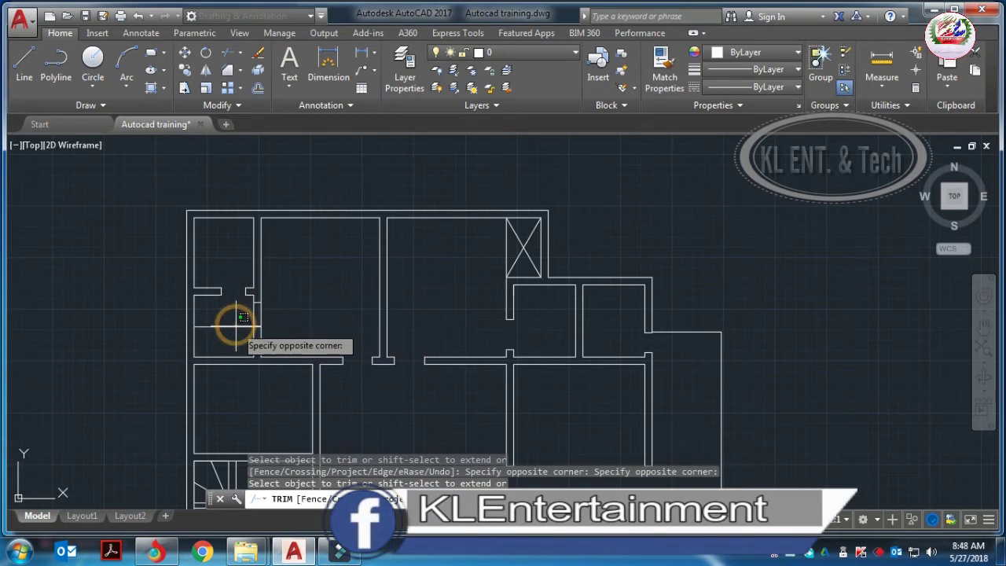
left_click(235, 328)
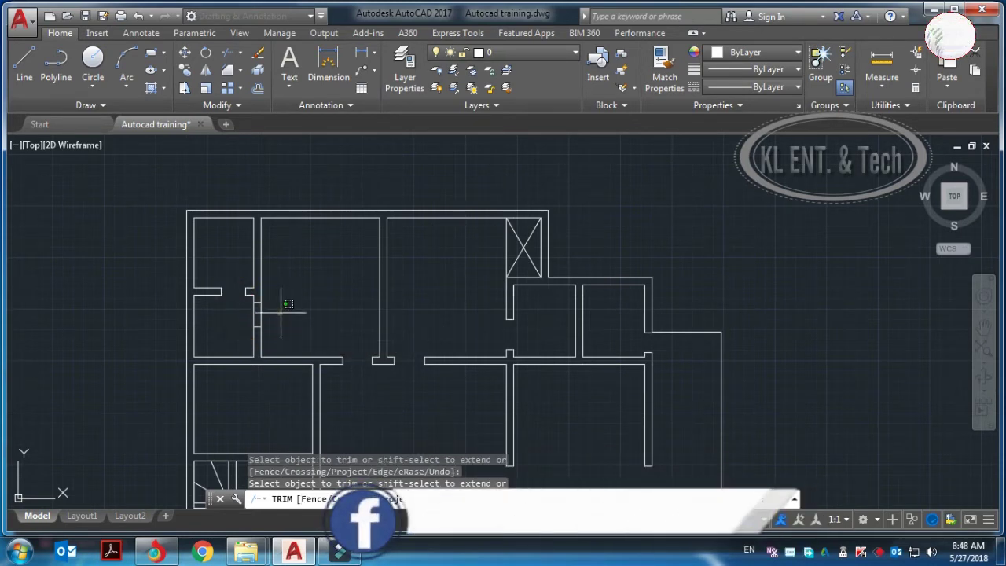
left_click(239, 312)
left_click(323, 320)
- Offset the first wall line 9 inches into the room above the stairs
scroll(315, 303, "down", 2)
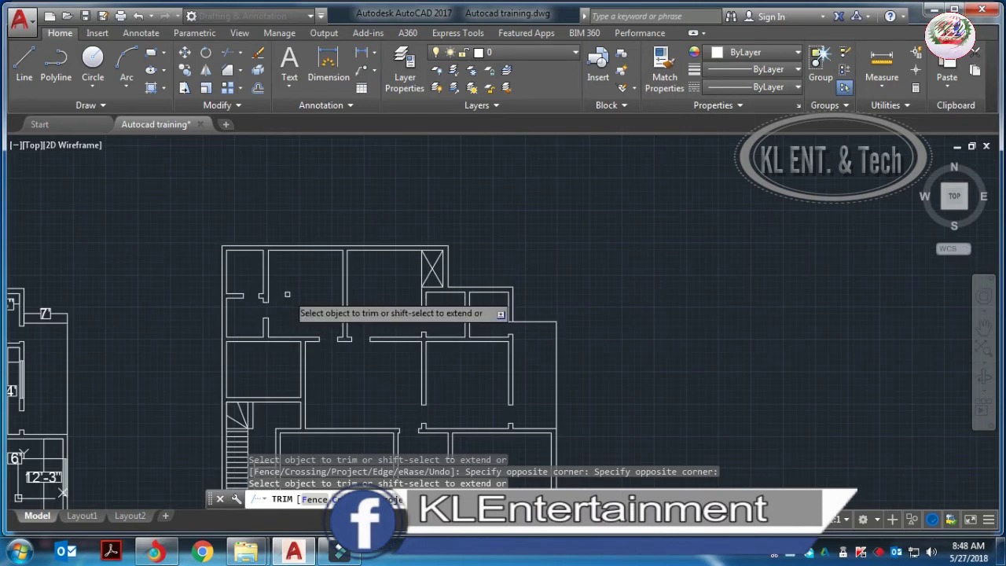
scroll(307, 299, "down", 2)
scroll(309, 352, "up", 2)
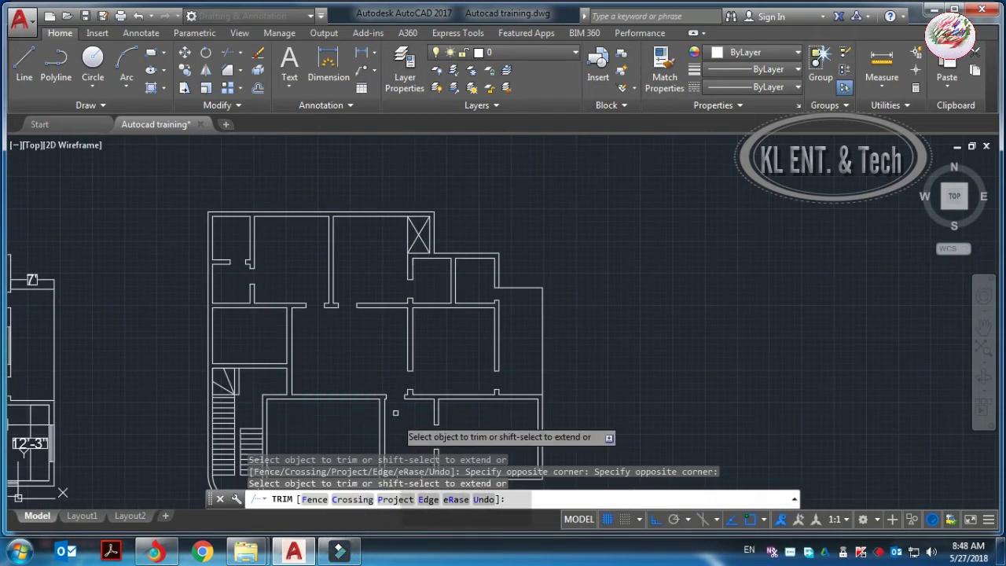
scroll(397, 397, "down", 2)
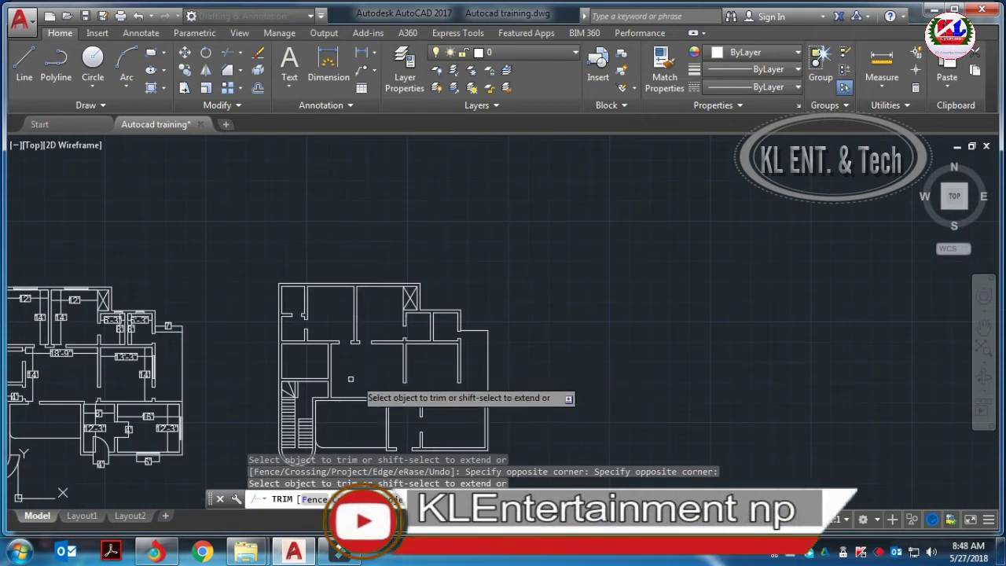
scroll(334, 363, "up", 2)
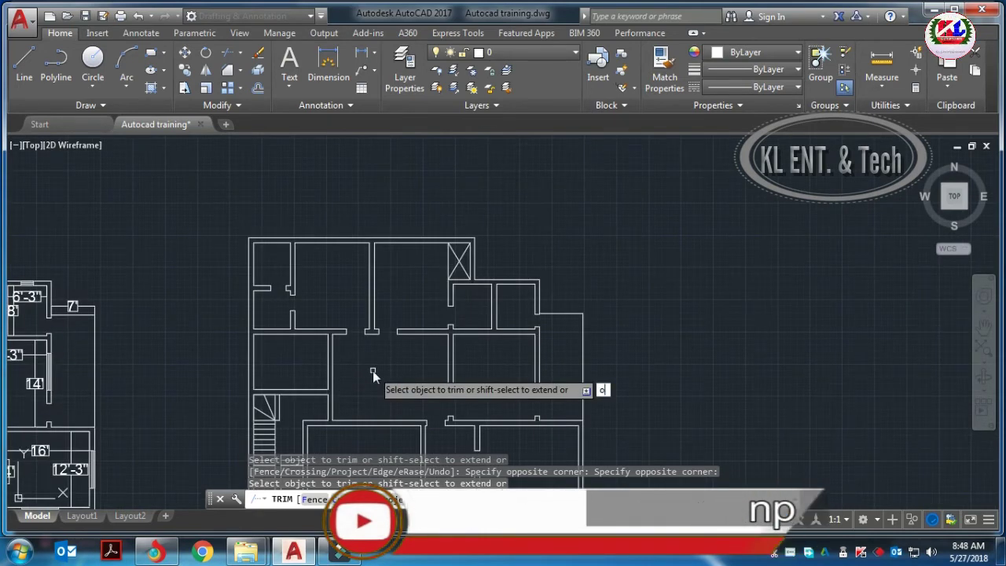
key("Escape")
key("Return")
type("9")
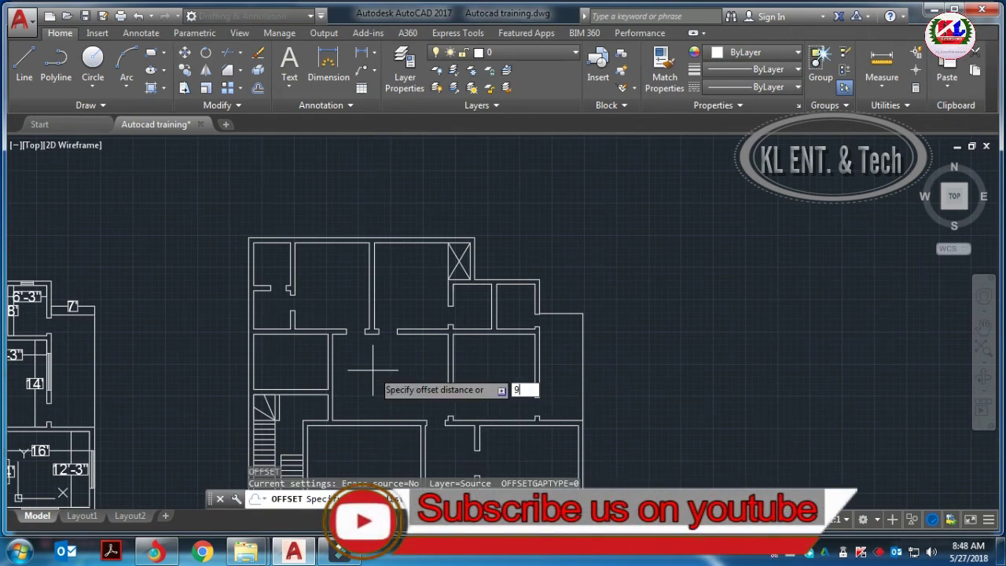
key("Return")
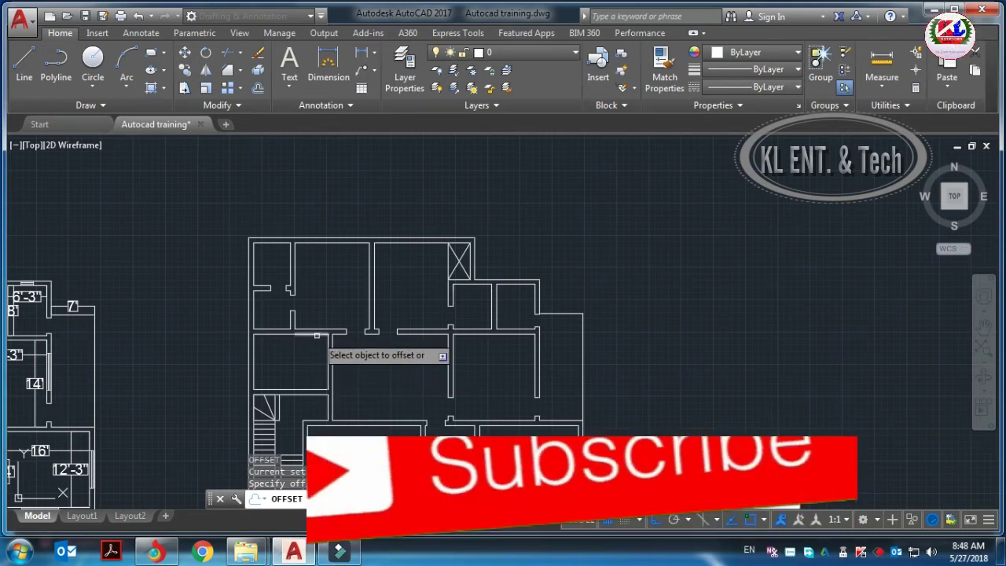
left_click(316, 336)
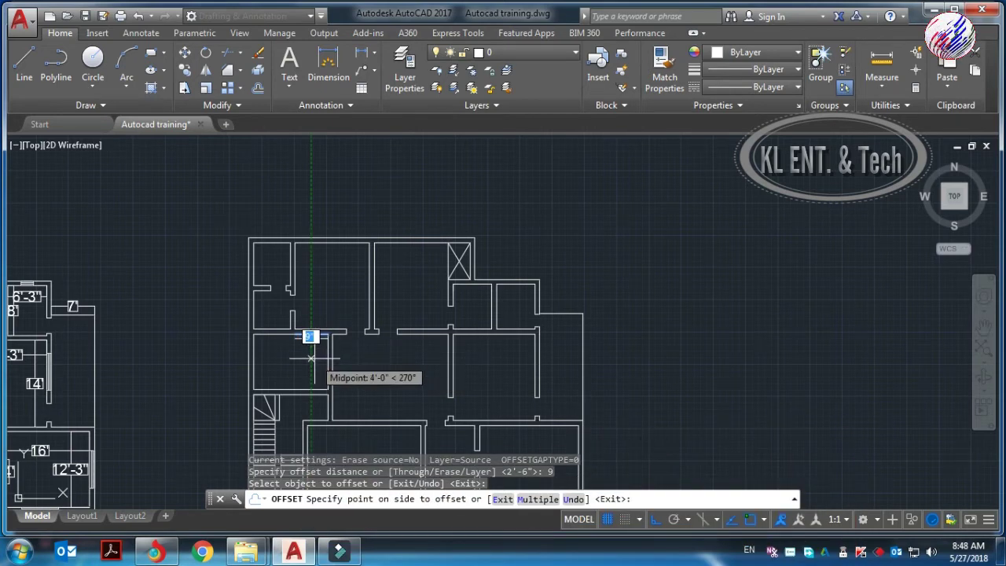
left_click(312, 358)
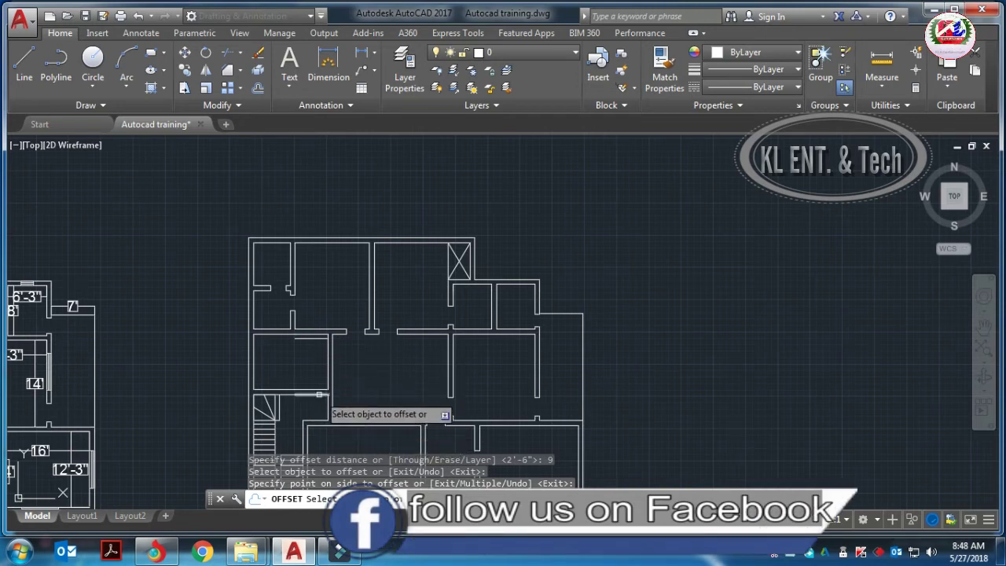
- Offset two more short wall lines 9 inches inward near the stairs
left_click(319, 394)
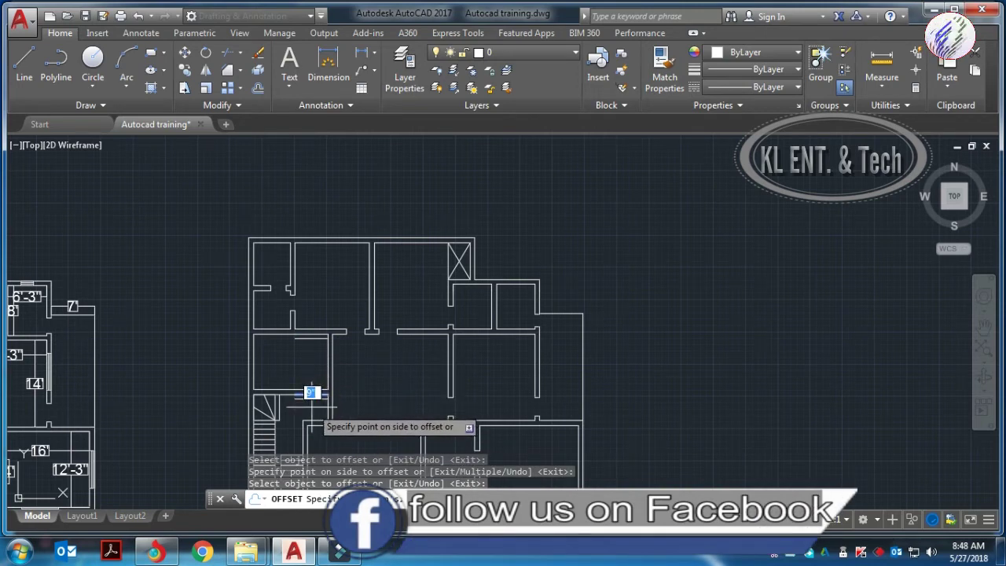
left_click(305, 345)
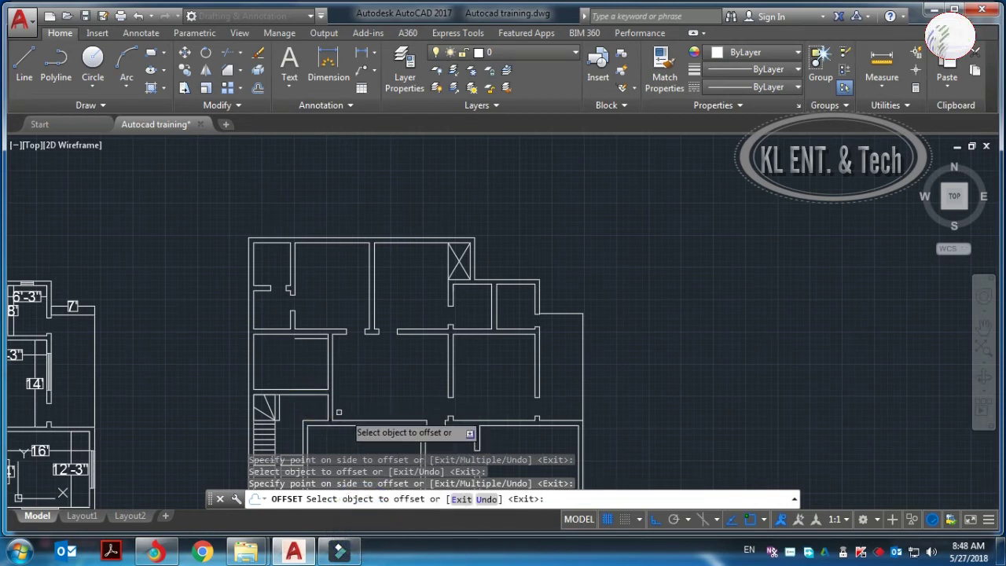
left_click(331, 408)
left_click(352, 406)
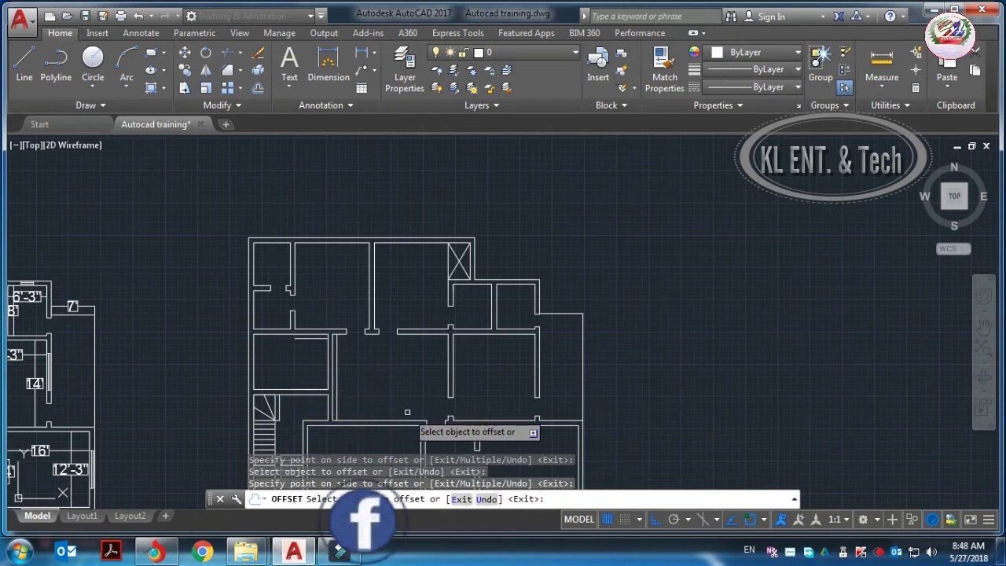
- Undo the last offset copy and instead offset the short line 3' below
scroll(375, 393, "down", 2)
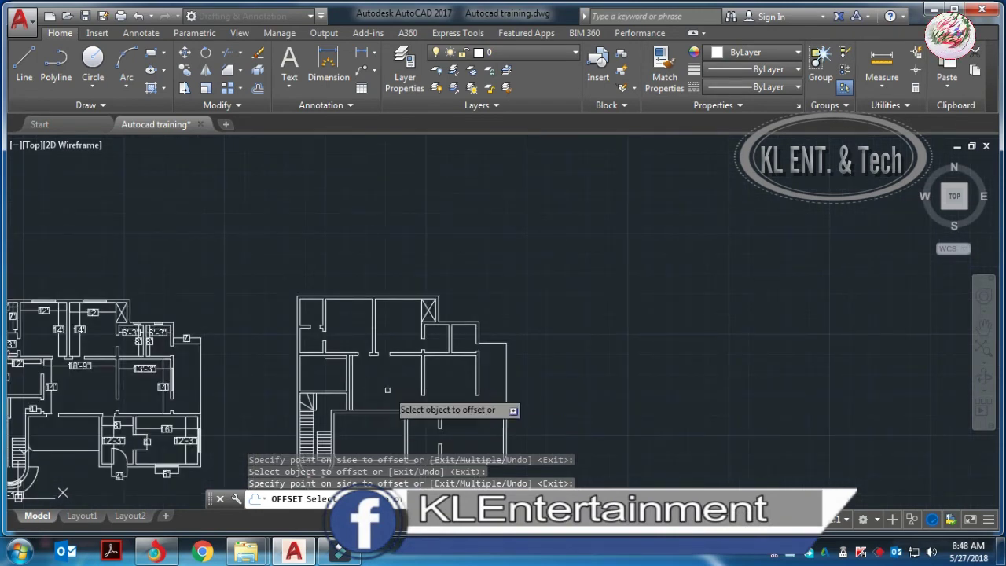
key("ctrl+z")
scroll(377, 389, "up", 2)
scroll(361, 392, "up", 2)
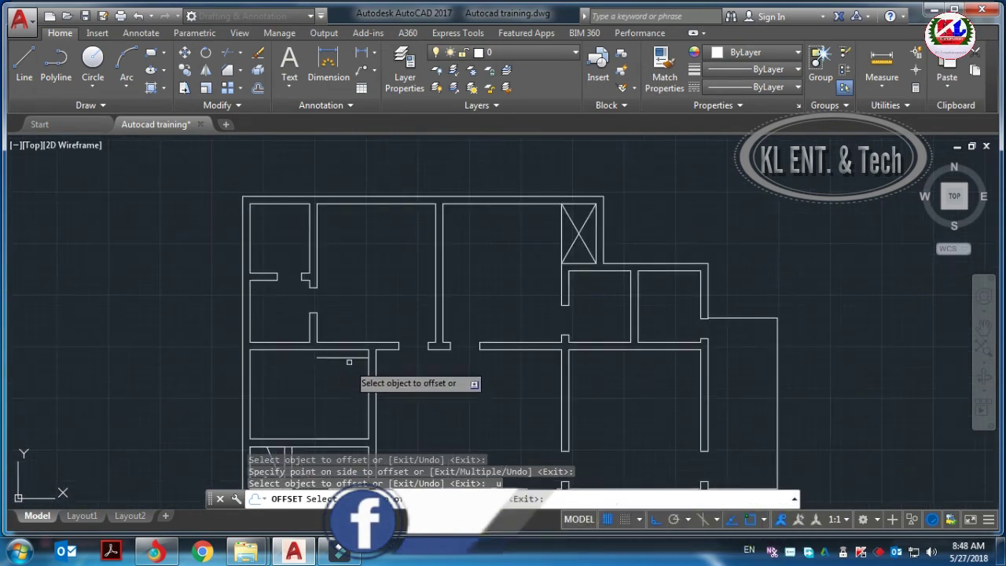
key("Return")
key("Return")
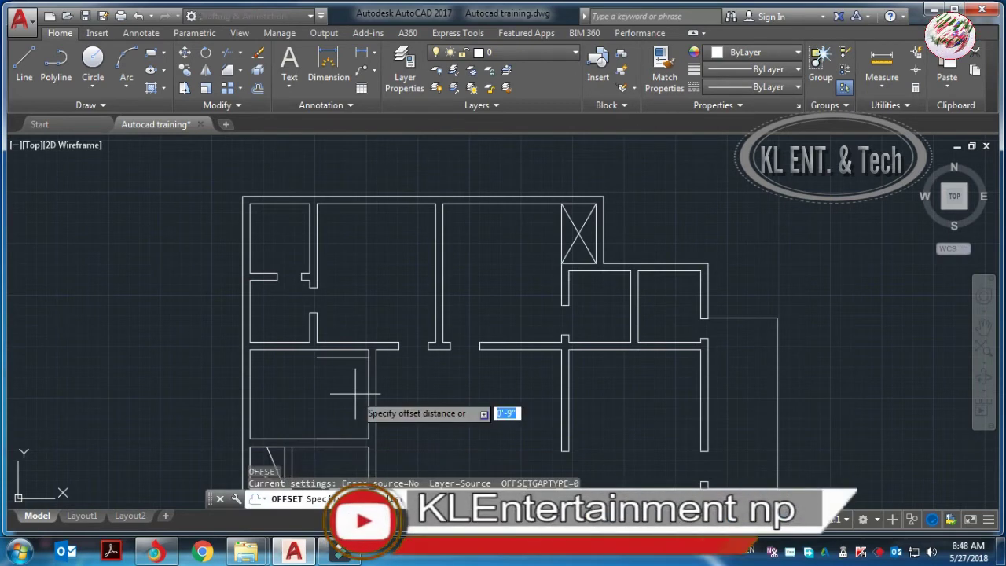
type("'")
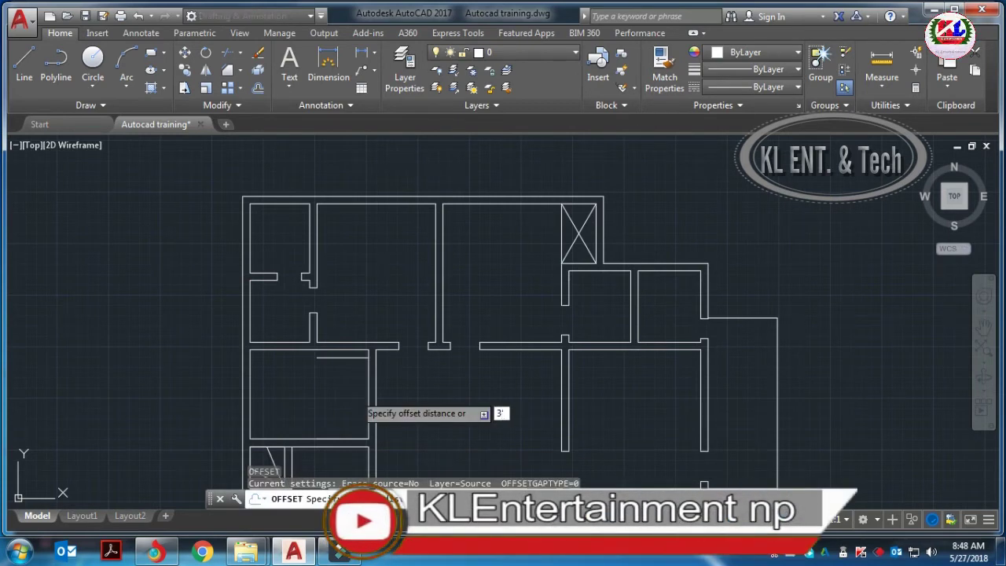
key("Return")
left_click(353, 360)
left_click(344, 381)
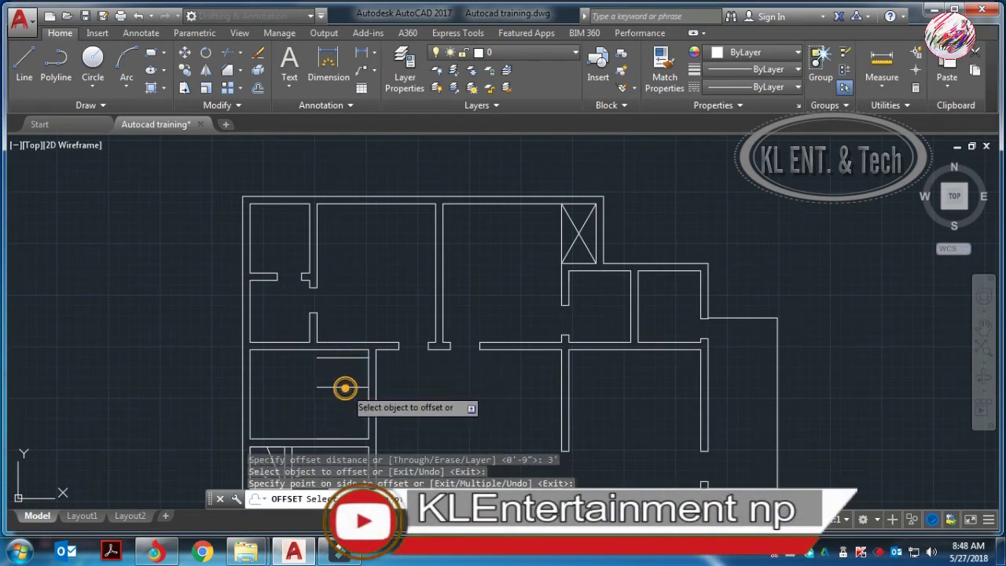
key("Escape")
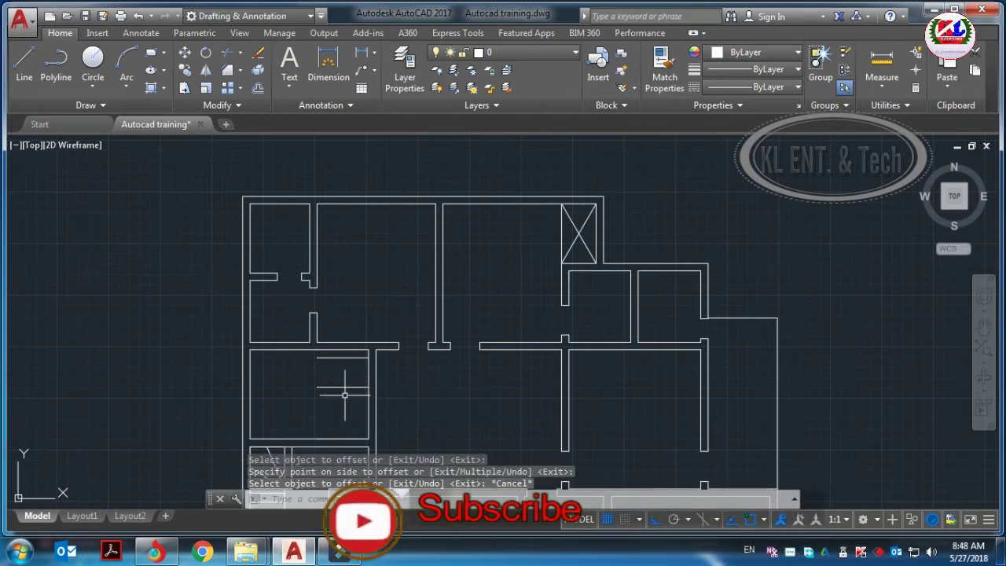
- Extend the upper and lower short guide lines to the adjacent vertical wall
type("EX")
key("Return")
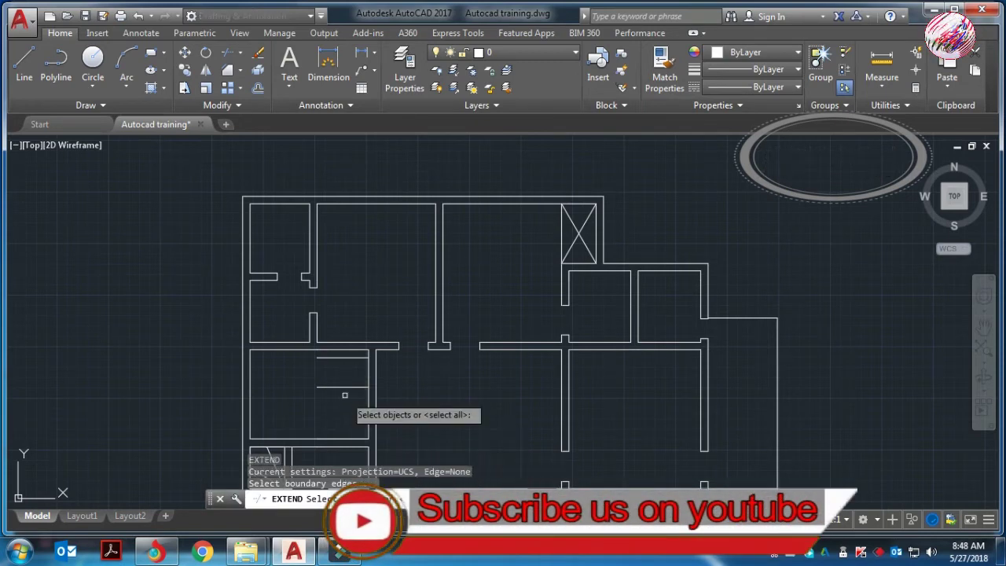
left_click(376, 372)
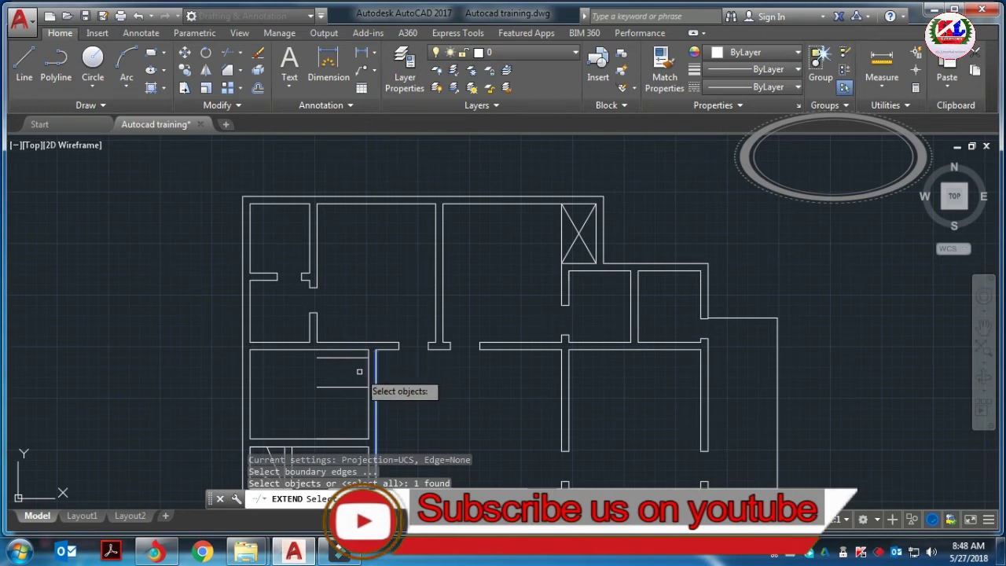
key("Return")
left_click(343, 358)
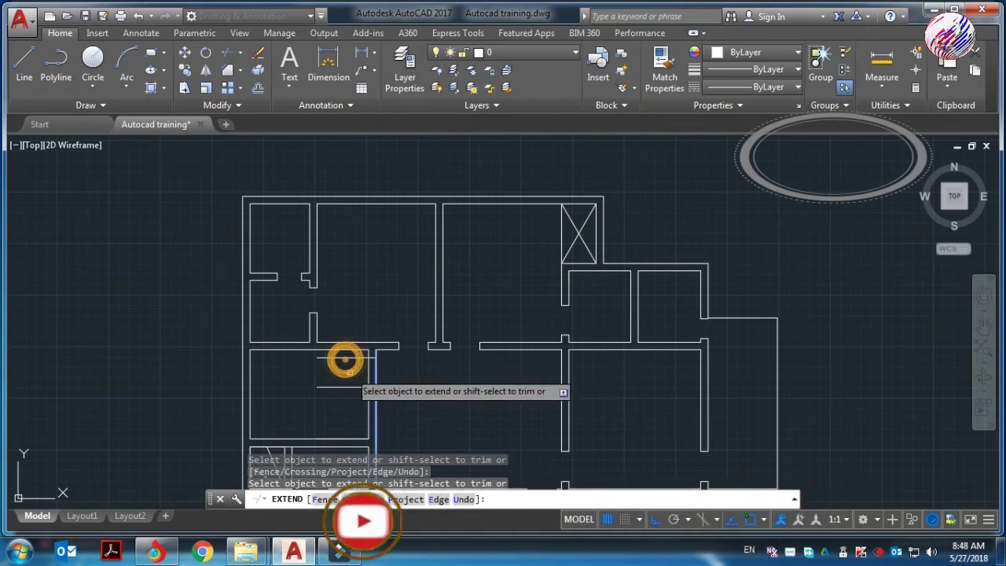
left_click(351, 386)
key("Escape")
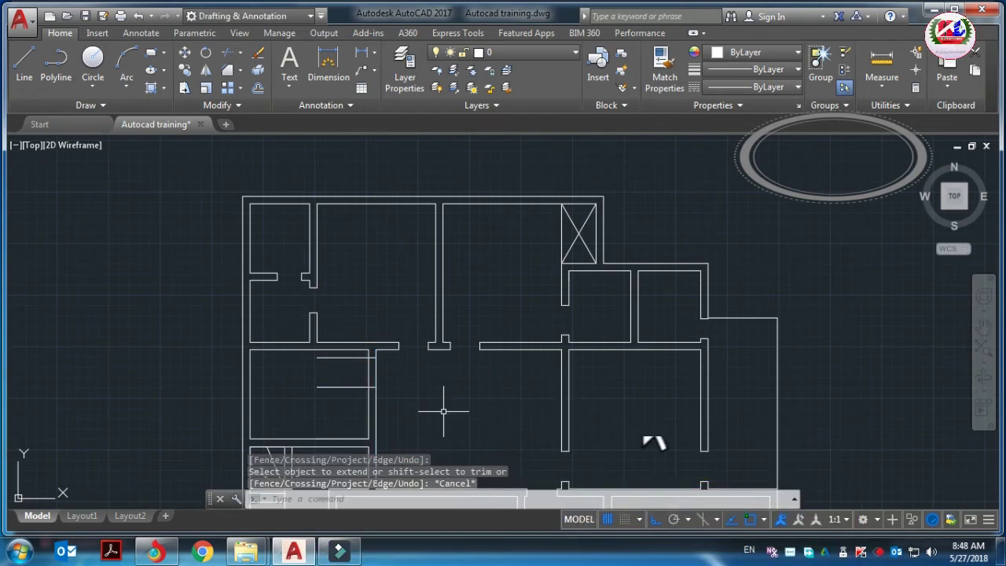
- Trim the wall piece and leftover guide-line pieces between the two guide lines
type("tr")
key("Return")
key("Return")
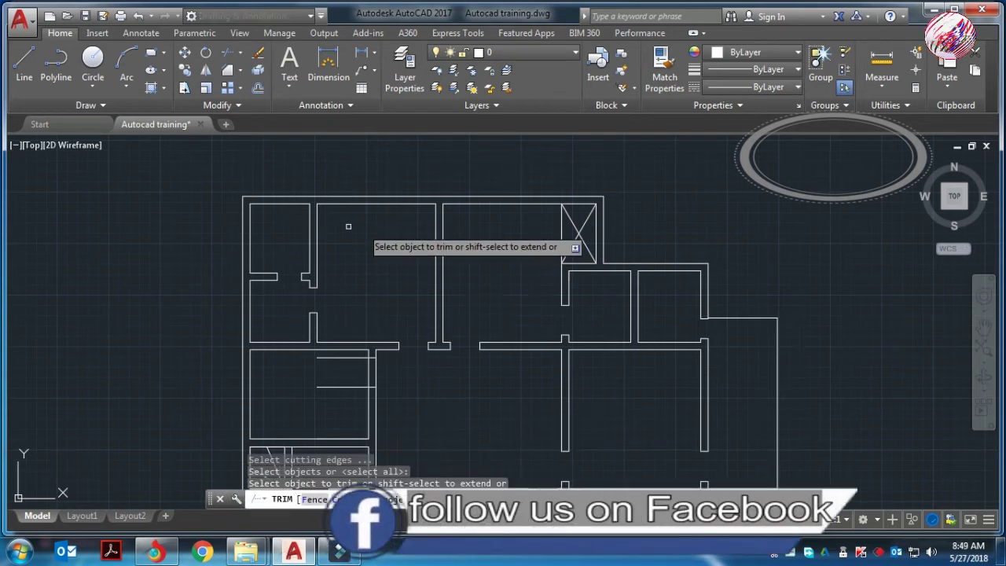
left_click(344, 358)
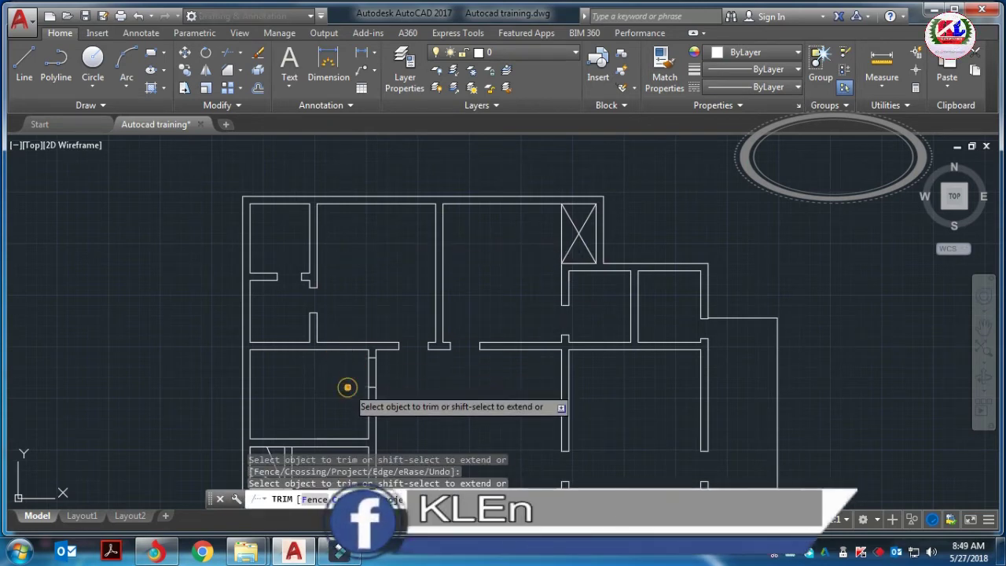
left_click(344, 386)
left_click(391, 377)
left_click(353, 366)
scroll(358, 362, "down", 3)
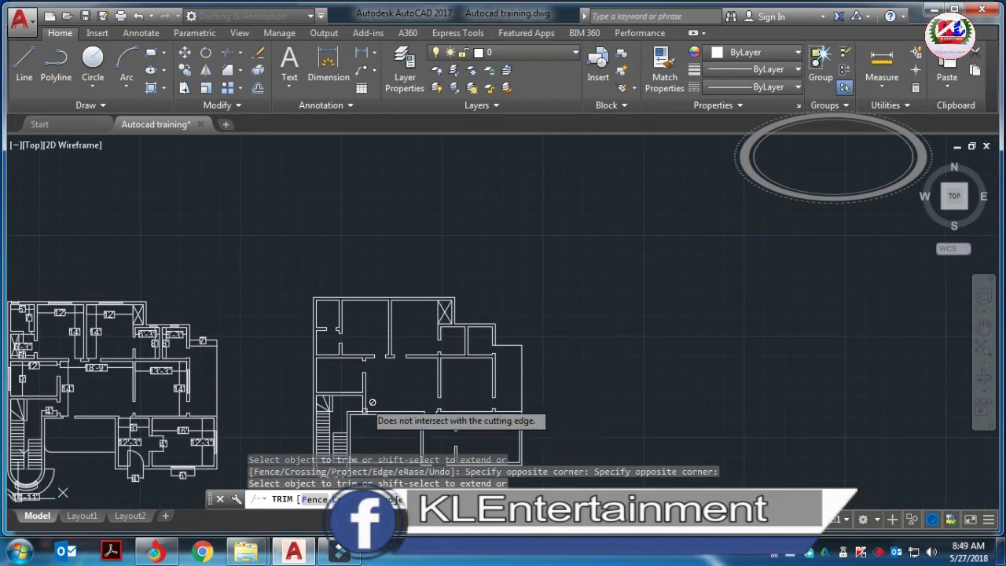
scroll(345, 401, "up", 3)
scroll(358, 409, "up", 3)
scroll(354, 396, "up", 3)
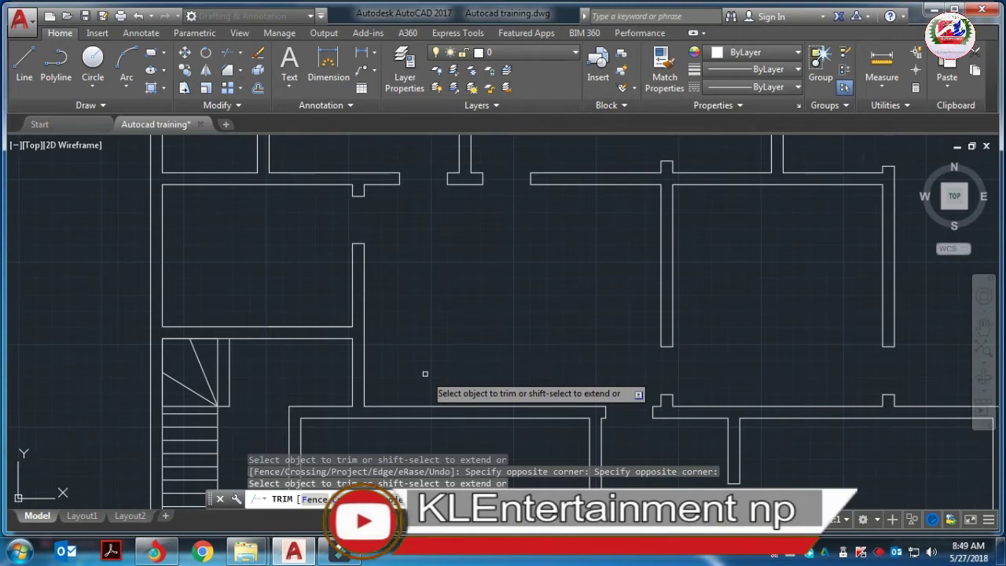
- Offset the short line 6" below, then offset that copy a further 3"
key("Escape")
type("o")
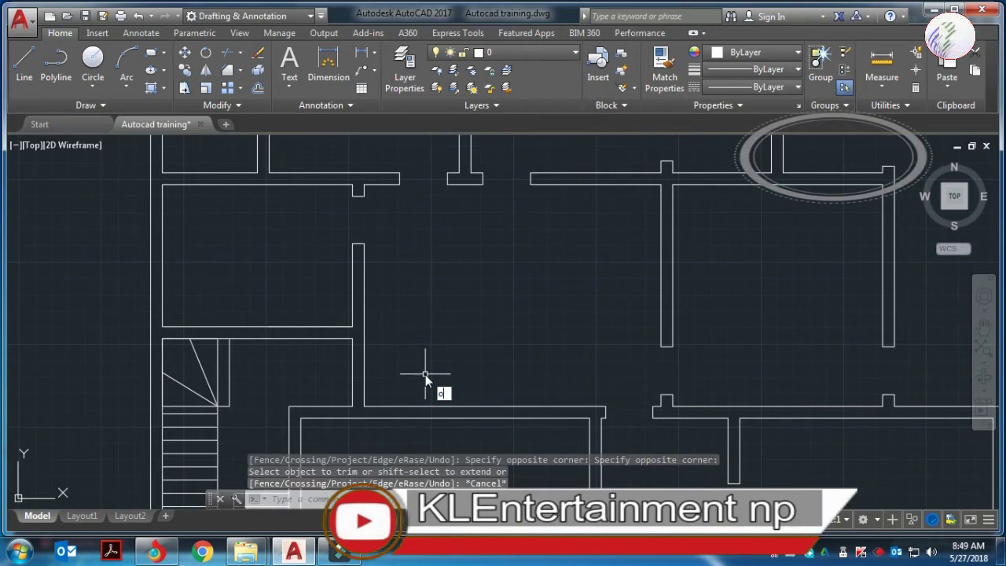
key("Return")
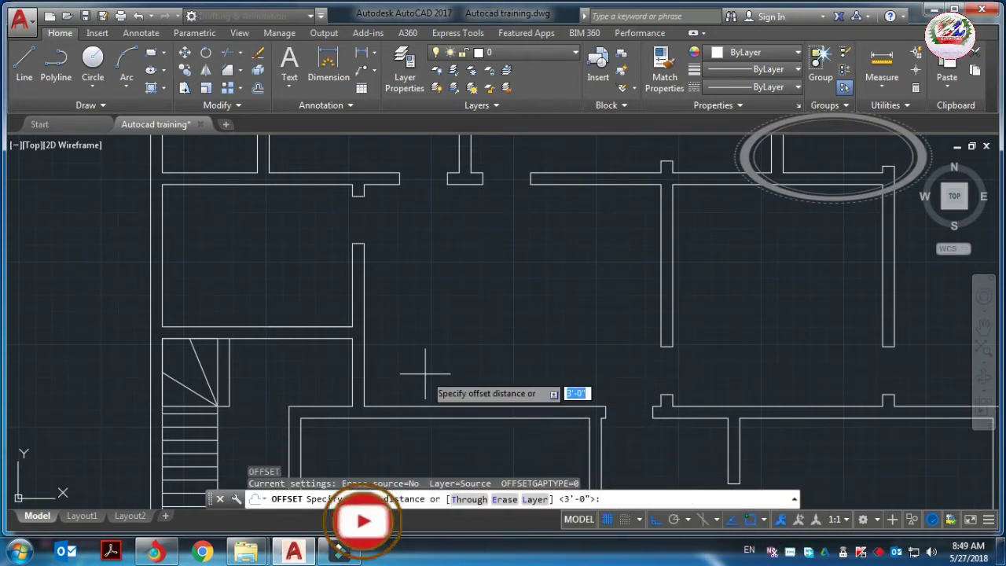
type("6")
key("Return")
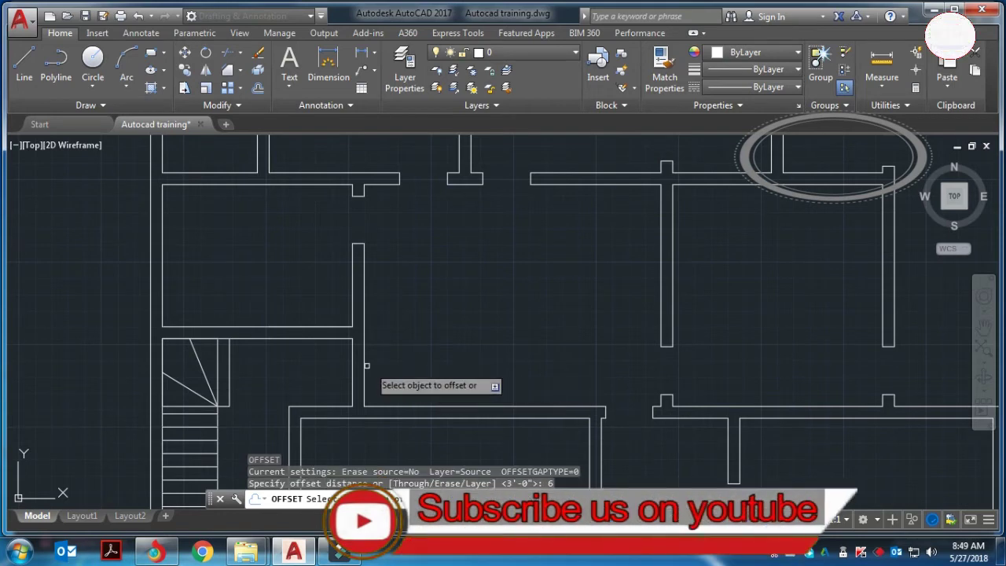
left_click(342, 339)
left_click(332, 367)
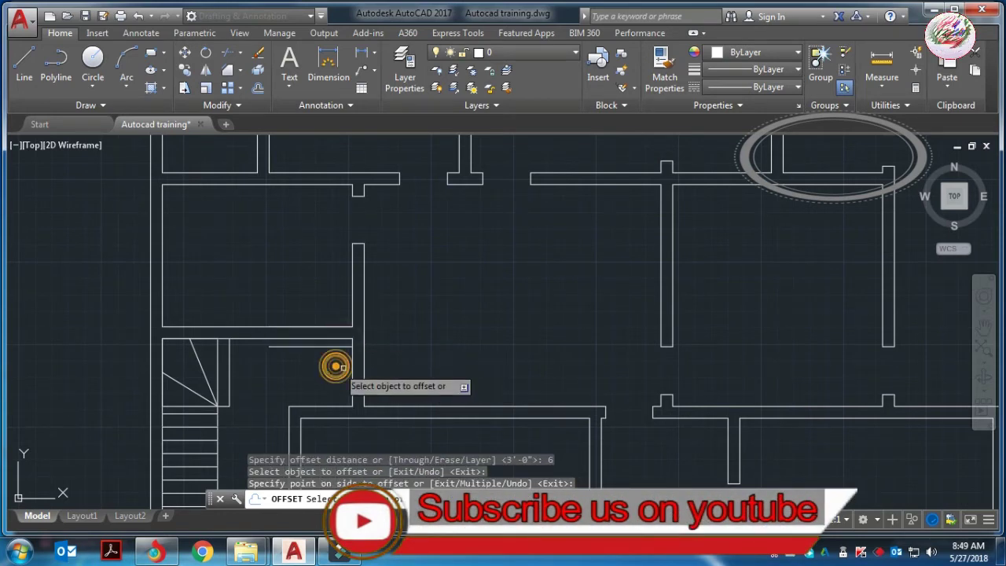
key("Escape")
type("O")
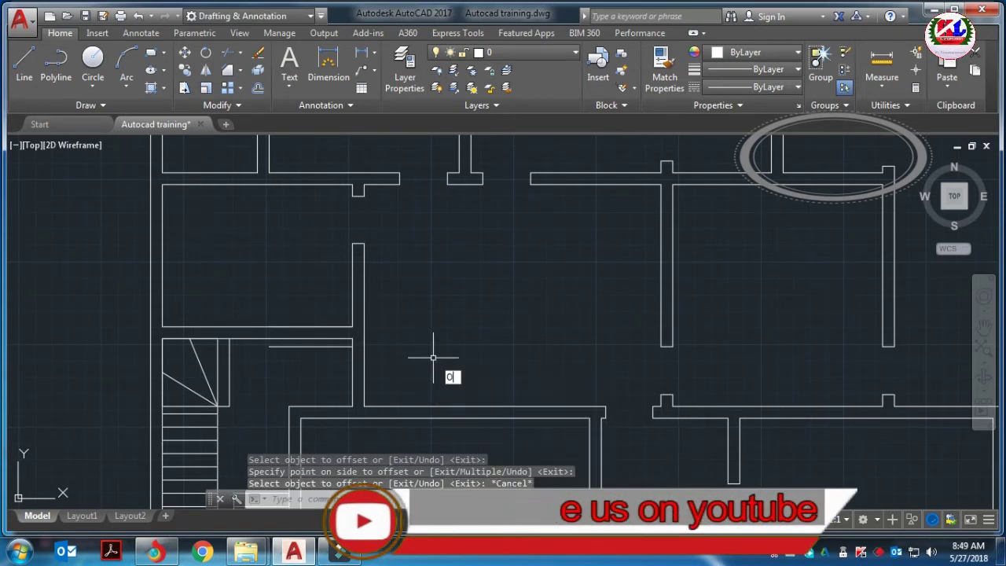
key("Return")
type("3")
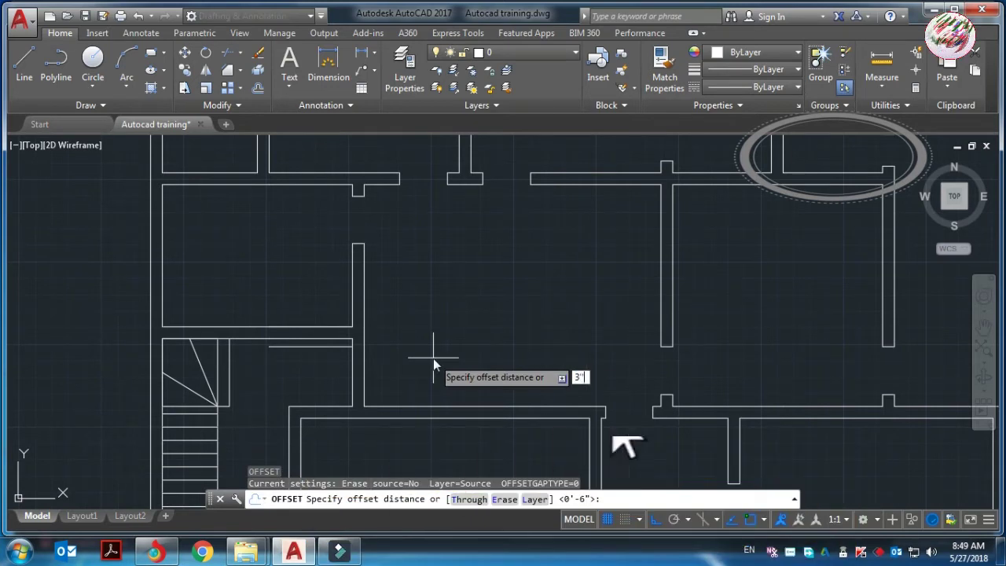
key("Return")
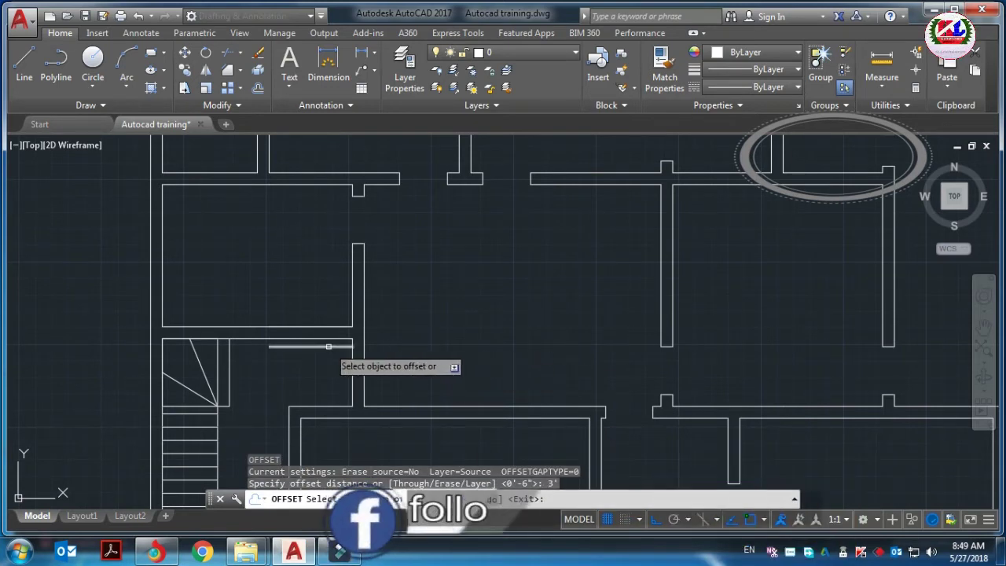
left_click(315, 346)
left_click(317, 376)
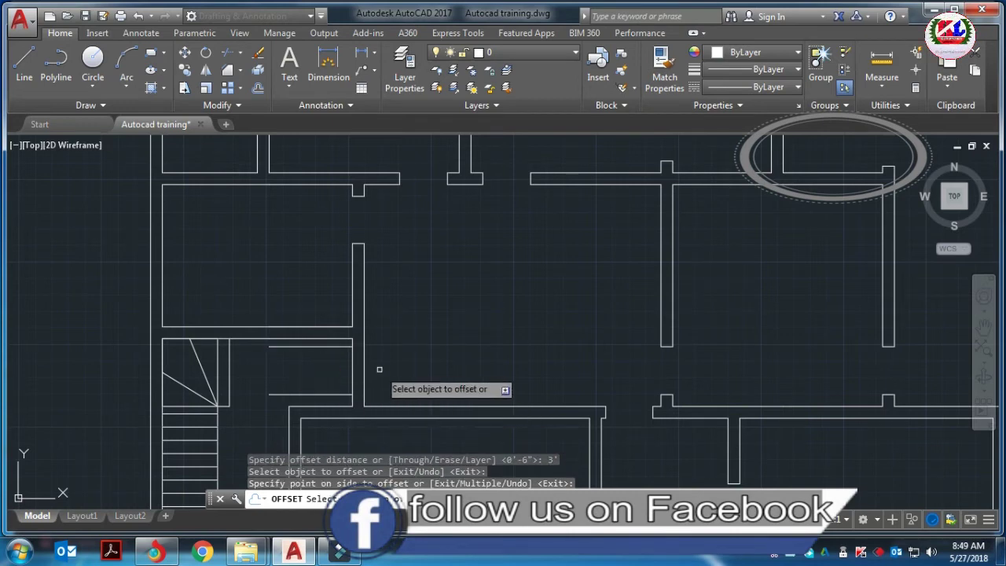
key("Escape")
- Extend both new guide lines to the vertical wall
type("ex")
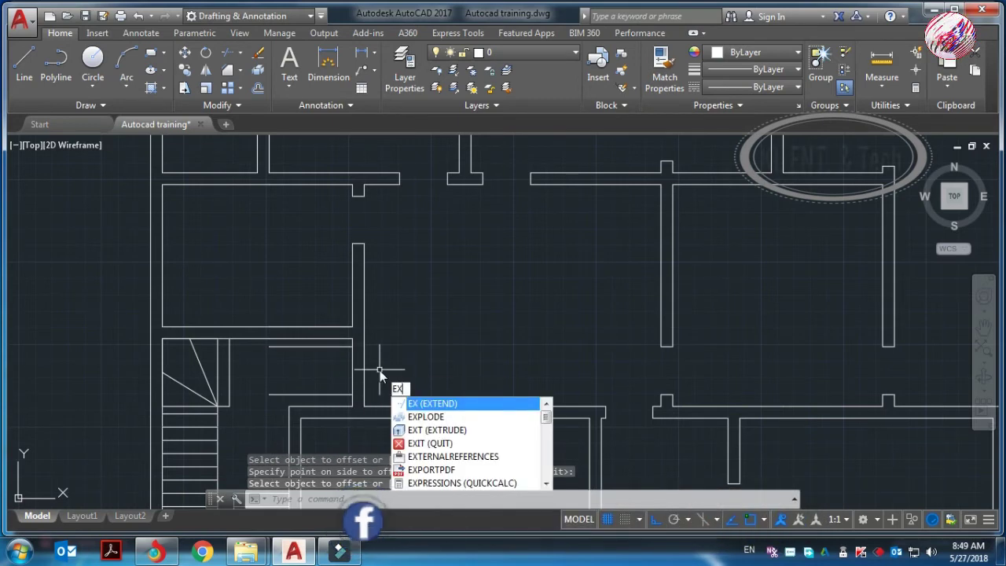
key("Return")
left_click(364, 357)
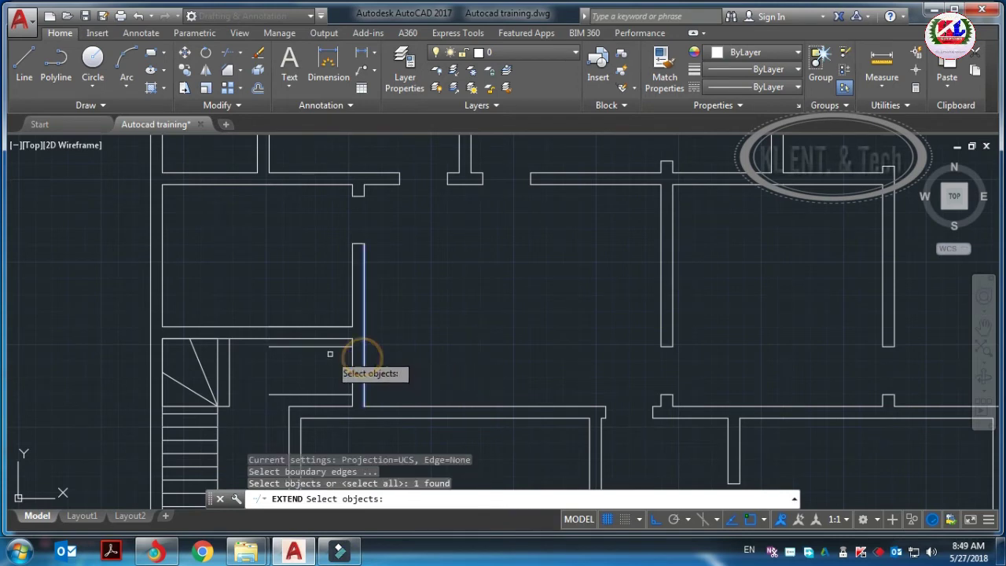
key("Return")
left_click(330, 347)
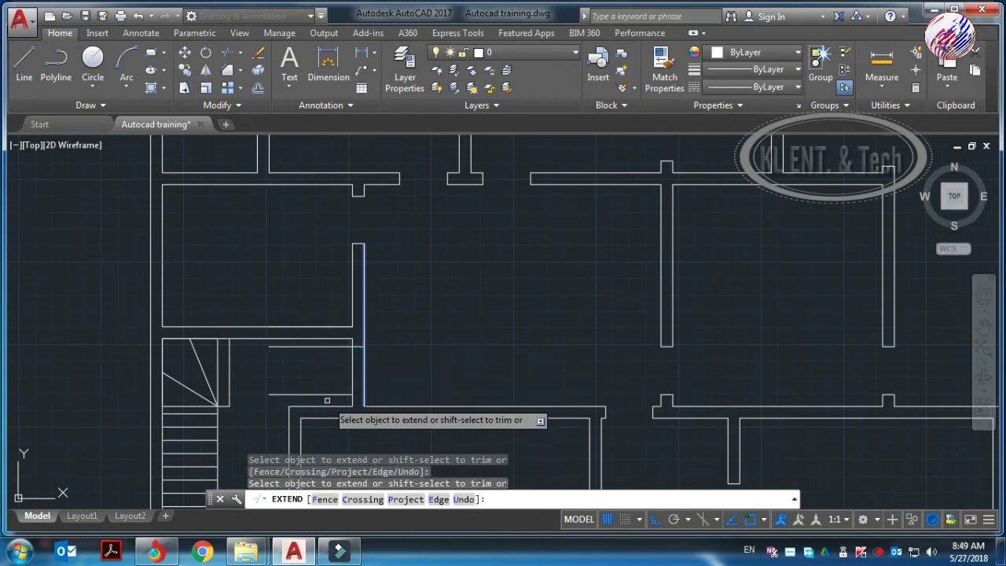
left_click(327, 394)
key("Escape")
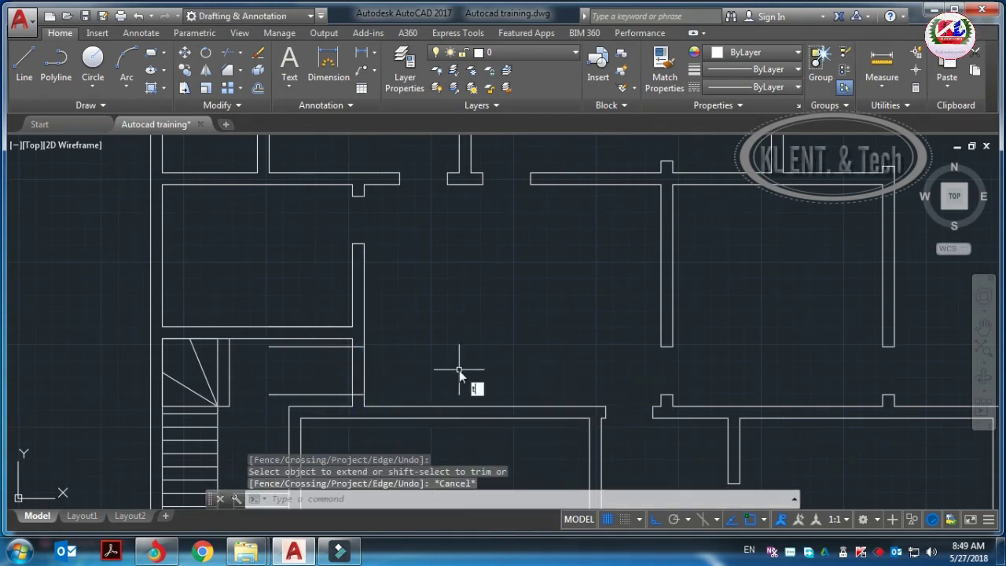
- Trim out the wall segment and leftover guide line to open the doorway
key("Return")
key("Return")
left_click(411, 363)
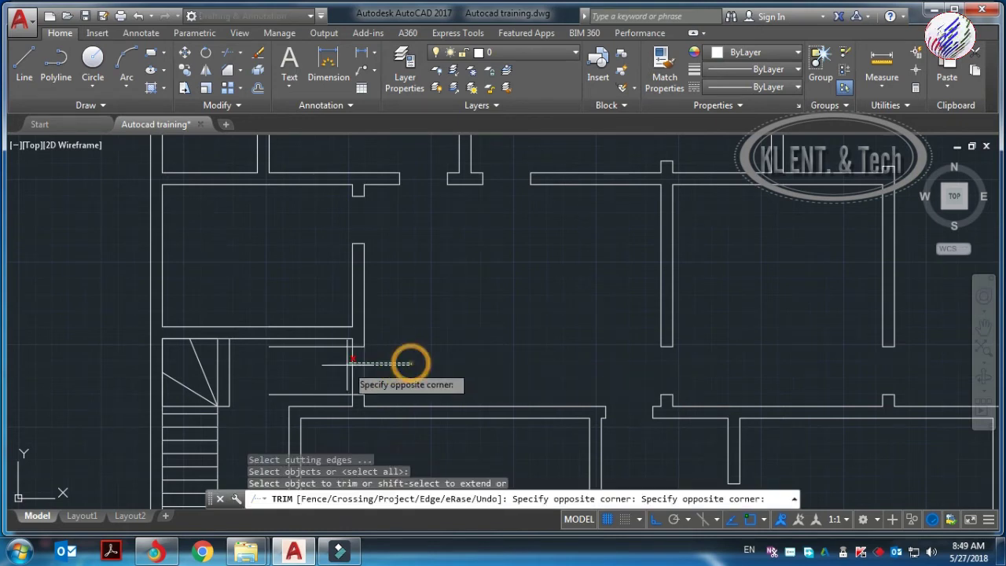
left_click(347, 364)
left_click(325, 345)
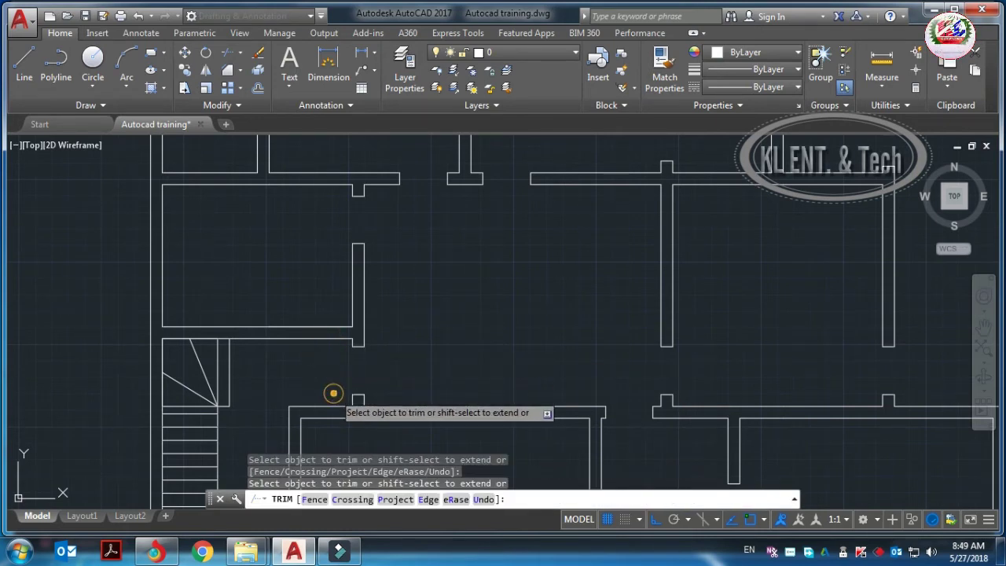
scroll(350, 369, "down", 2)
scroll(419, 408, "up", 2)
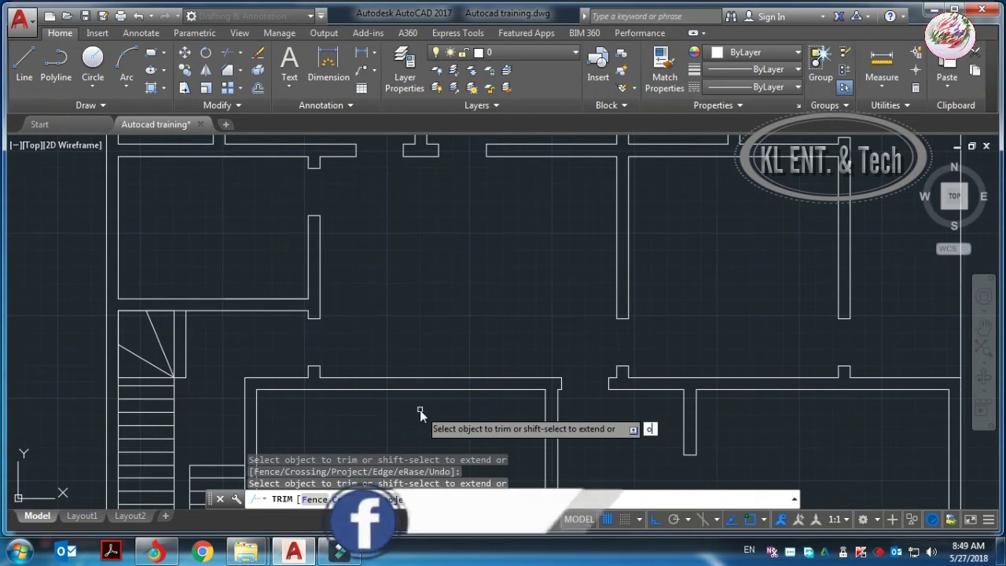
key("Escape")
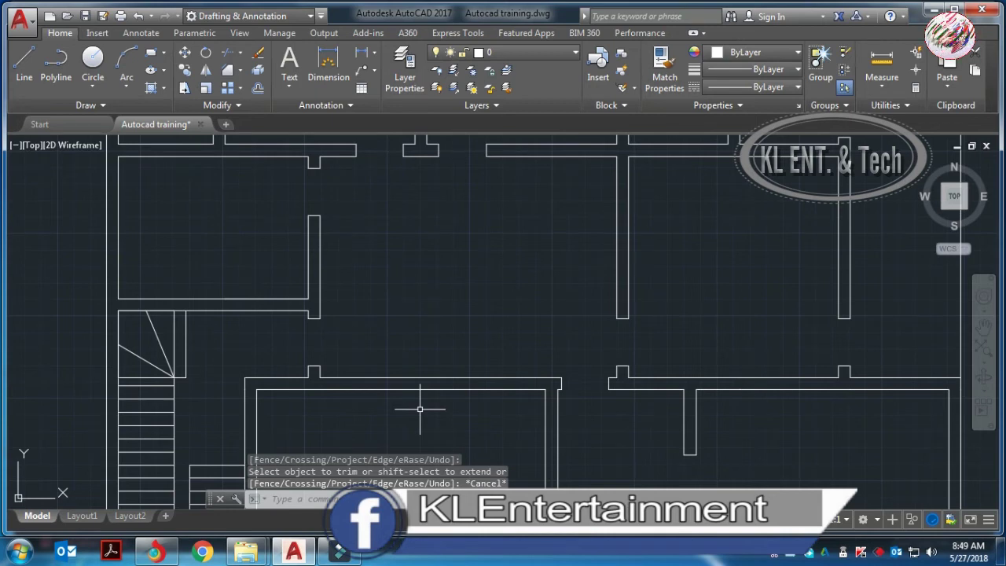
- Make a 2-foot parallel offset copy of the wall line
type("o")
key("Return")
type("2'")
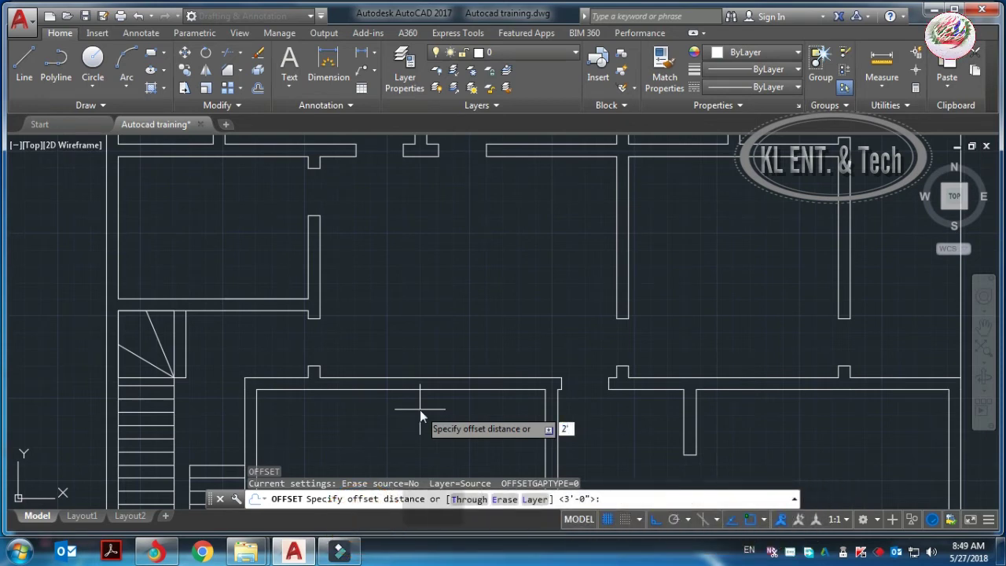
key("Return")
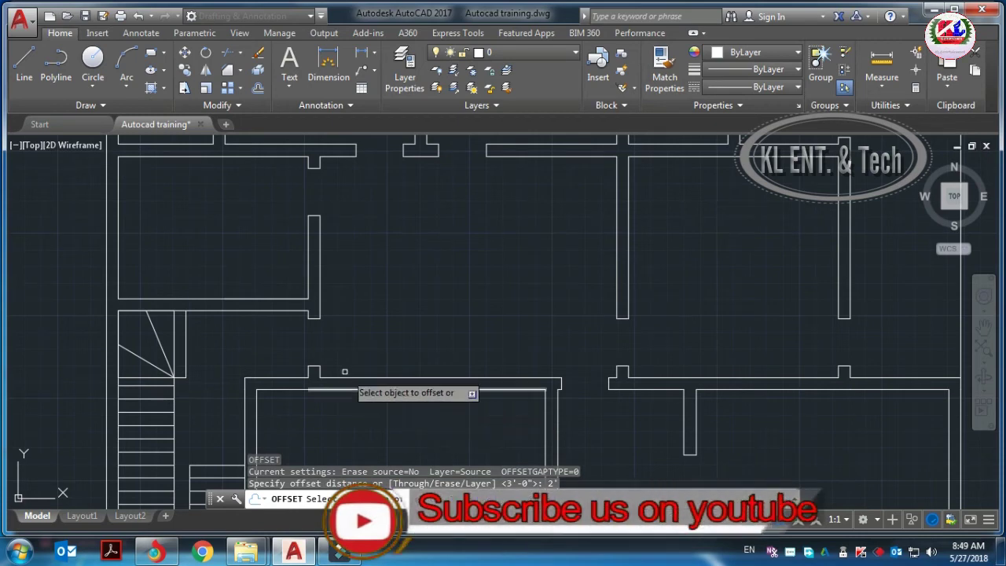
left_click(320, 363)
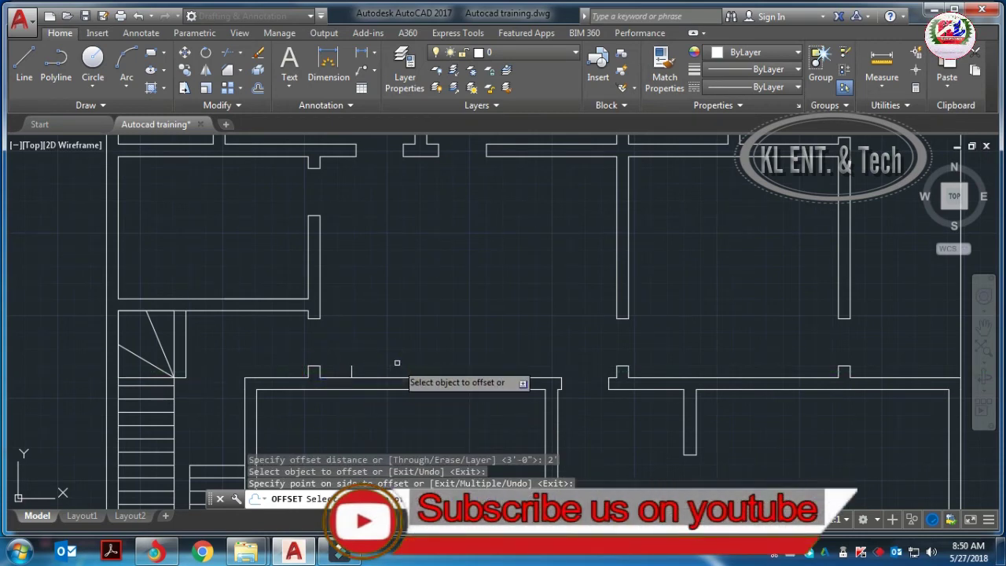
key("Escape")
- Offset the short jamb line 4' to its right
type("o")
key("Return")
type("4")
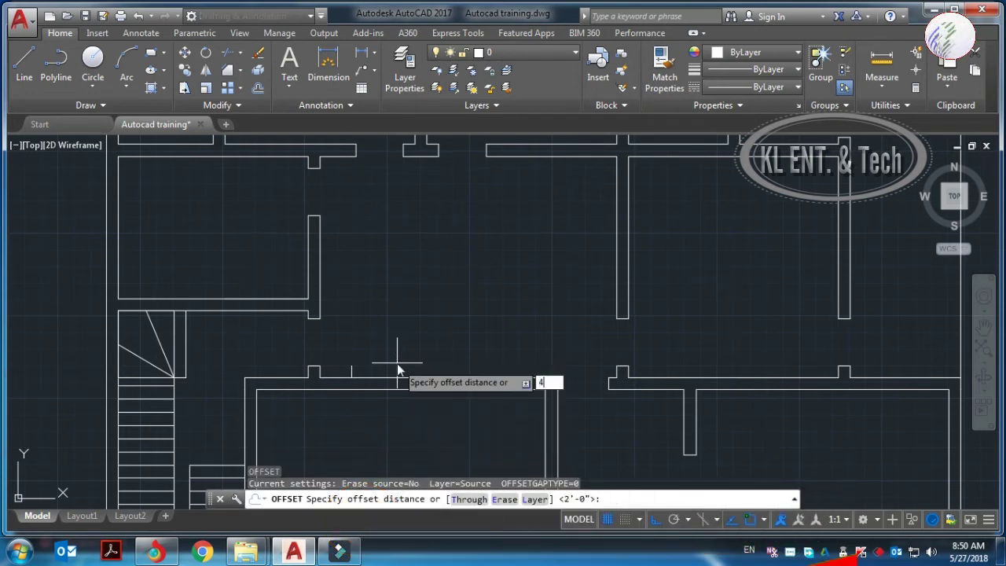
type("'")
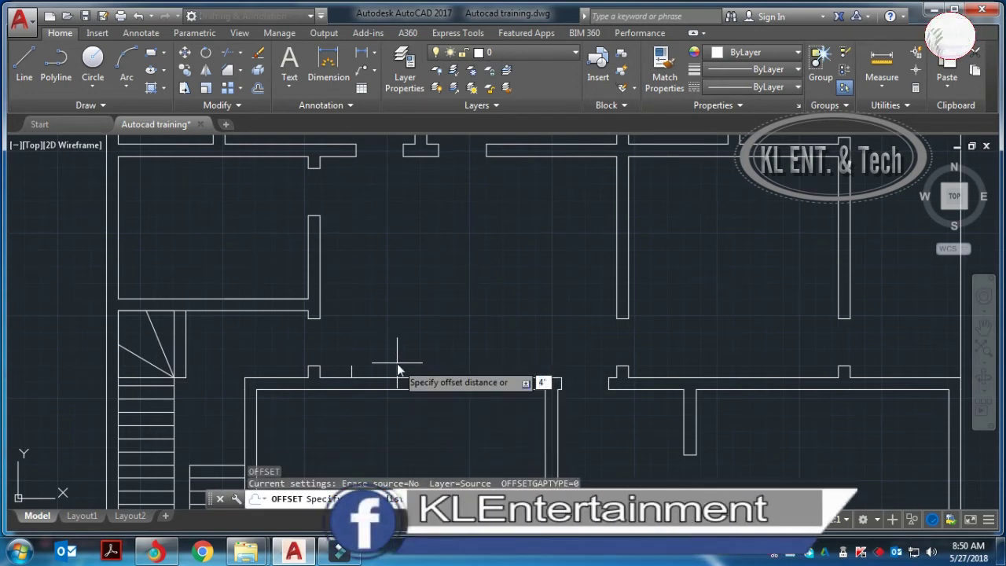
key("Return")
scroll(397, 362, "up", 2)
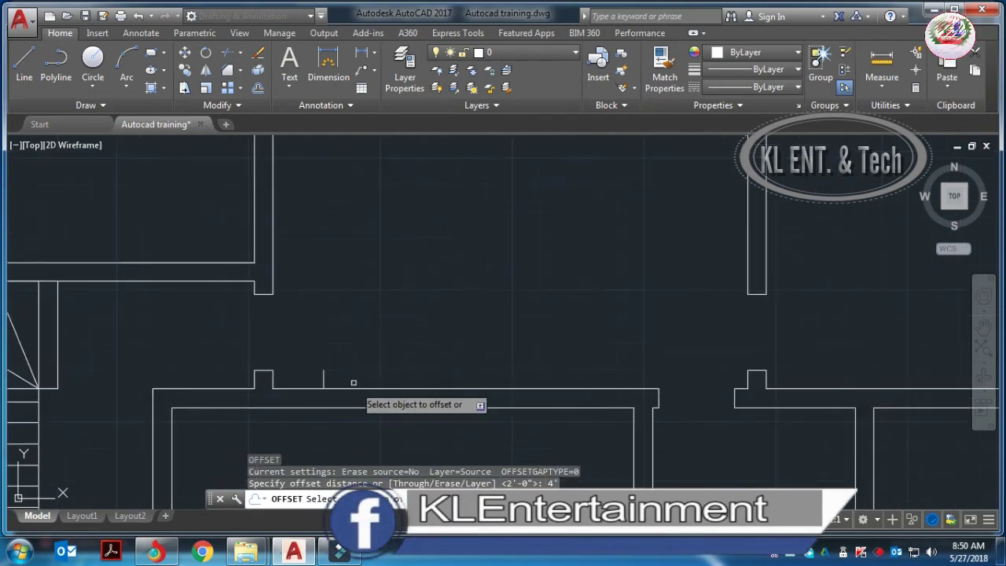
left_click(323, 378)
left_click(444, 379)
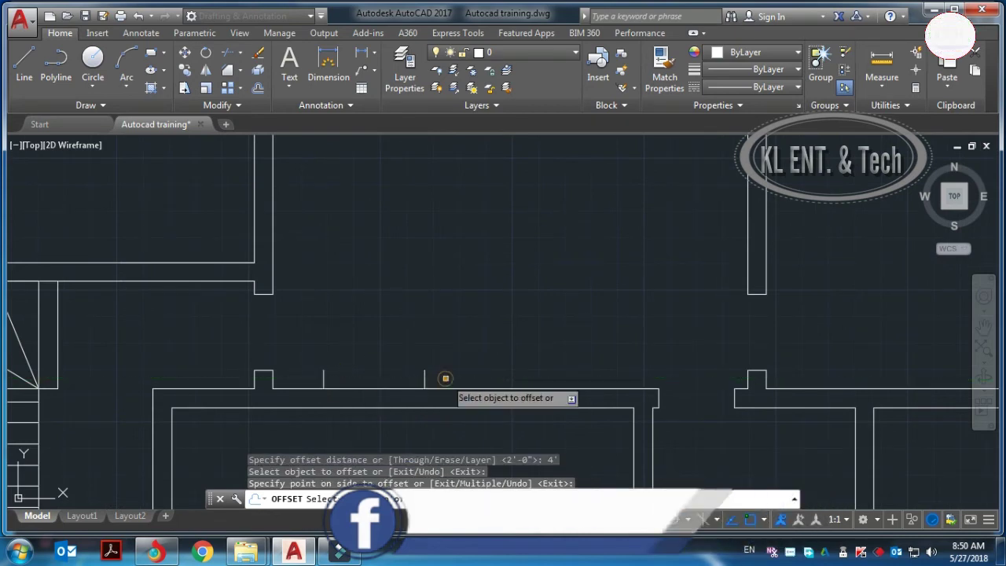
scroll(445, 379, "down", 2)
scroll(420, 345, "down", 2)
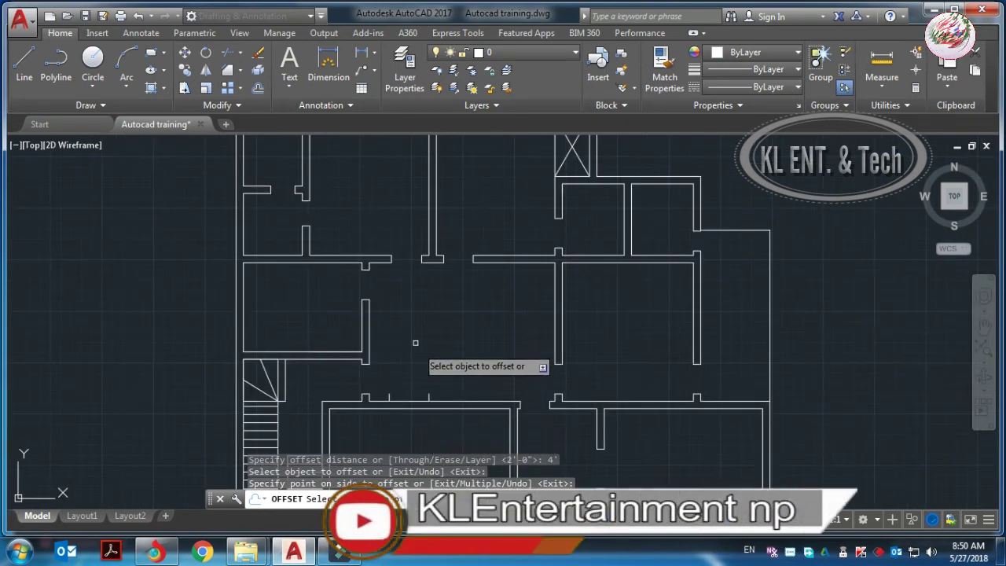
scroll(411, 409, "down", 2)
scroll(411, 416, "up", 2)
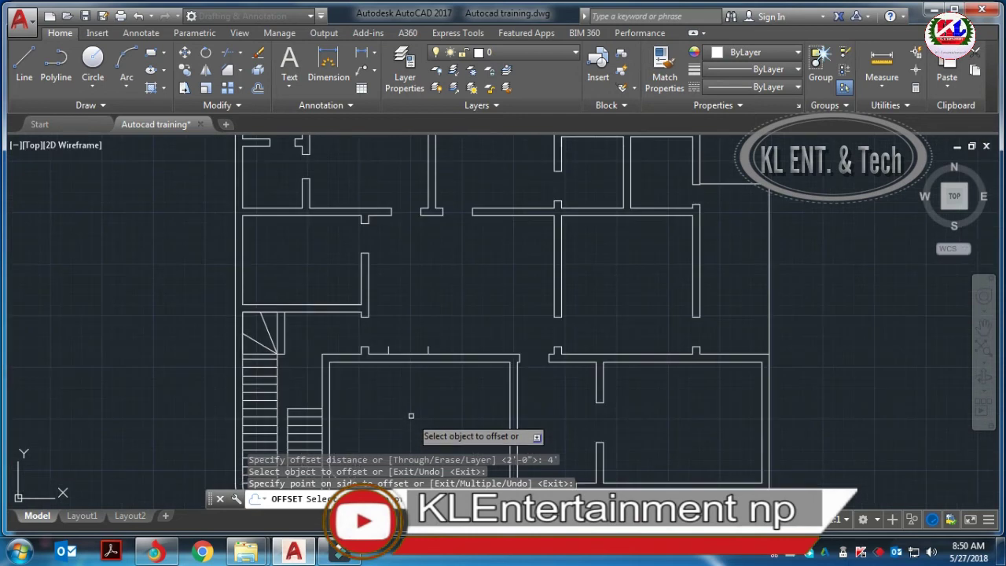
scroll(411, 392, "up", 2)
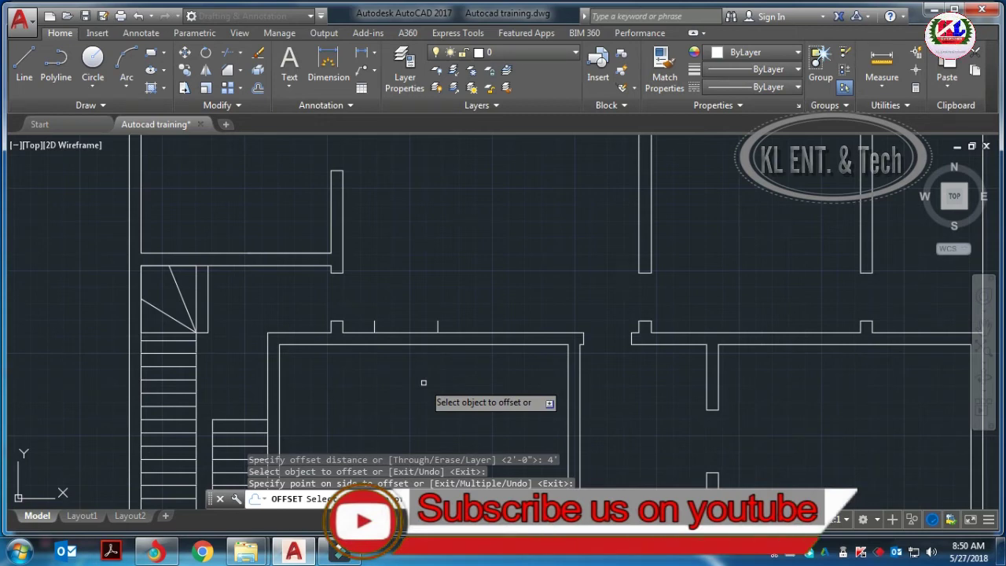
- Try extending the jamb line to the inner wall line with EXTEND
key("Escape")
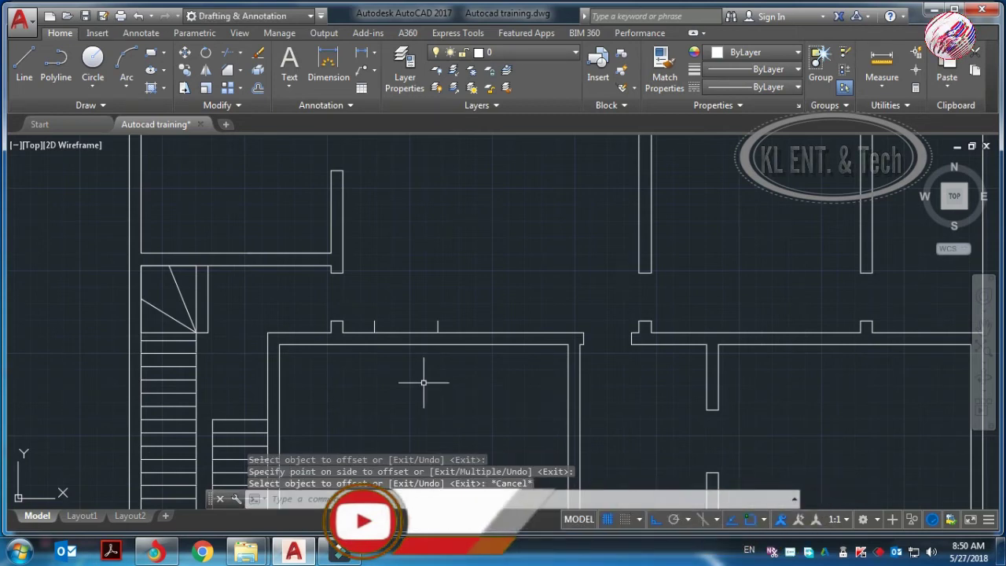
type("ext")
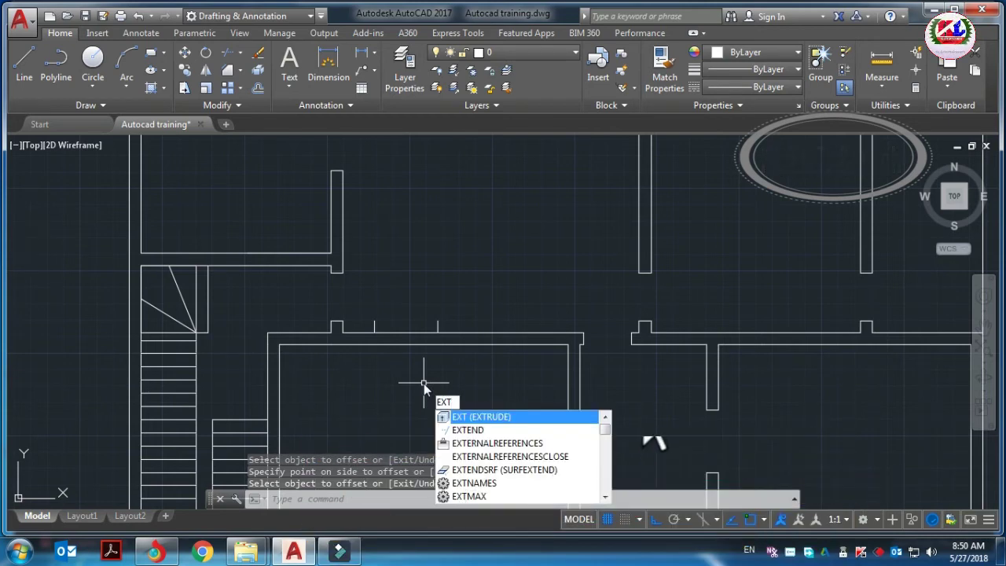
key("BackSpace")
key("Return")
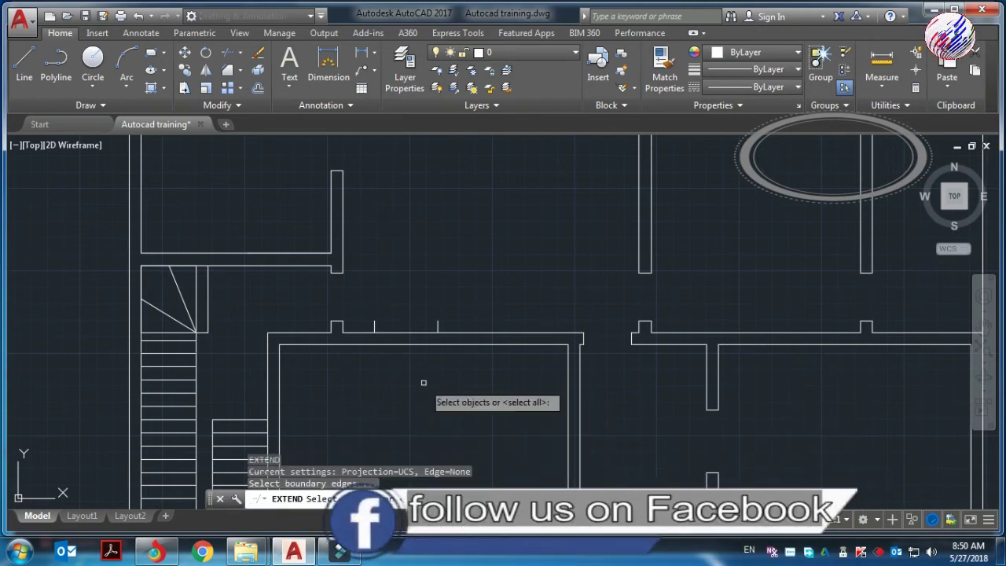
left_click(419, 344)
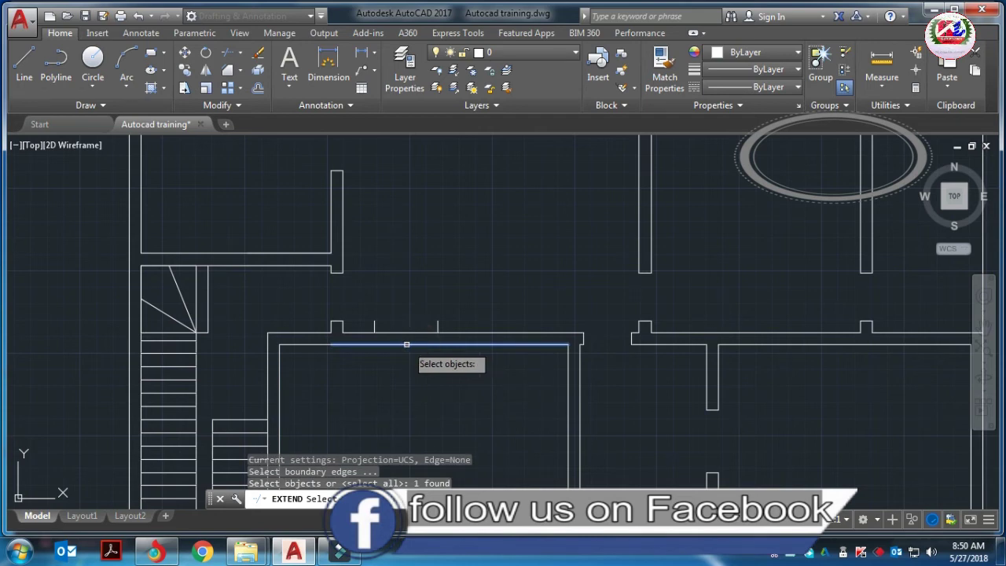
key("Return")
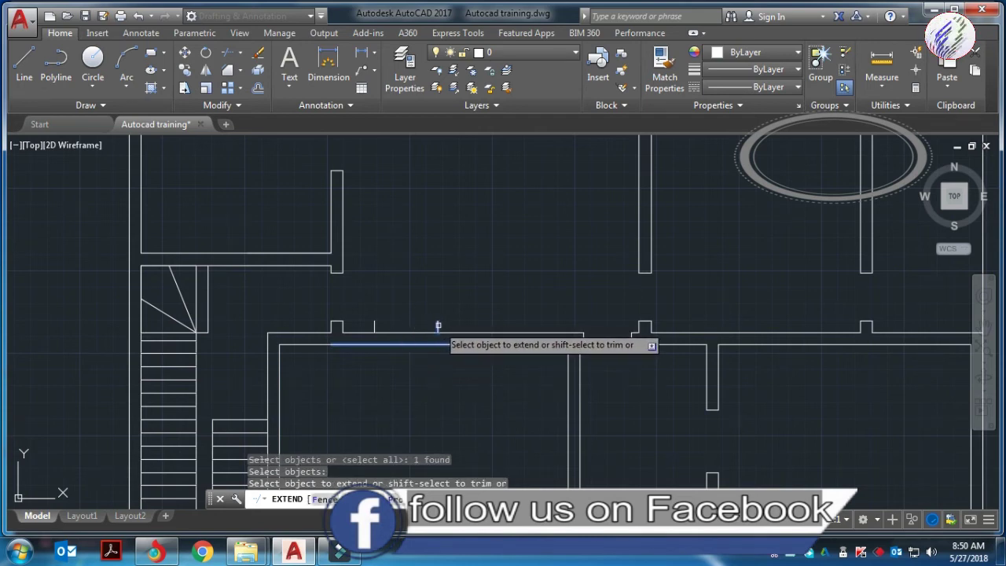
left_click(440, 327)
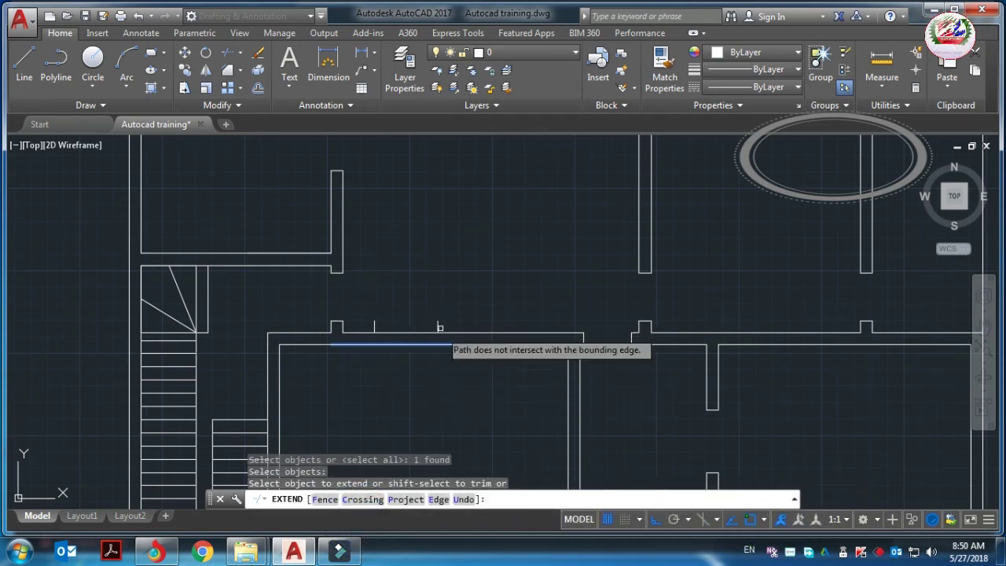
key("Return")
- Delete the extra jamb line placed 4' from the first
scroll(442, 378, "down", 5)
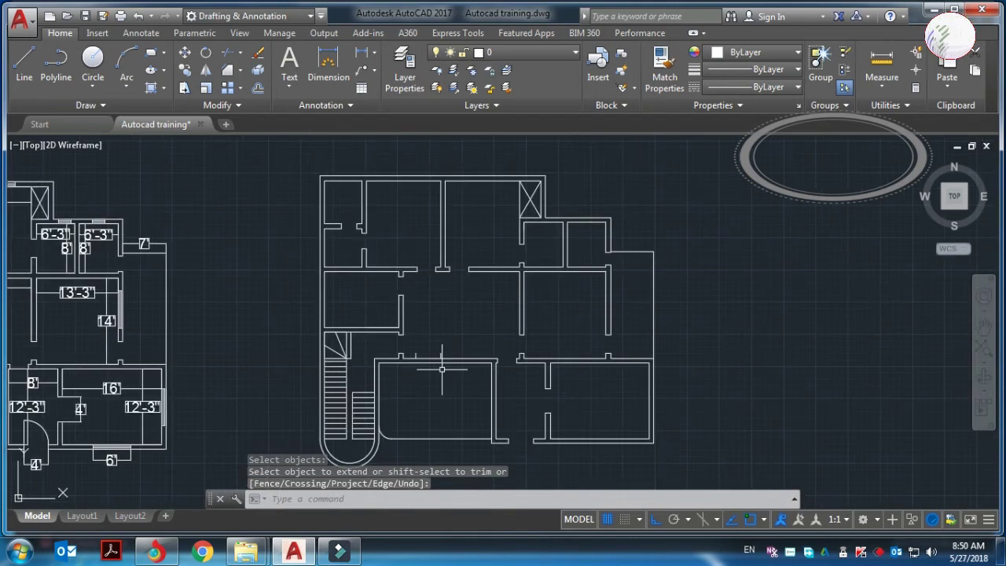
key("Escape")
key("Delete")
type("o")
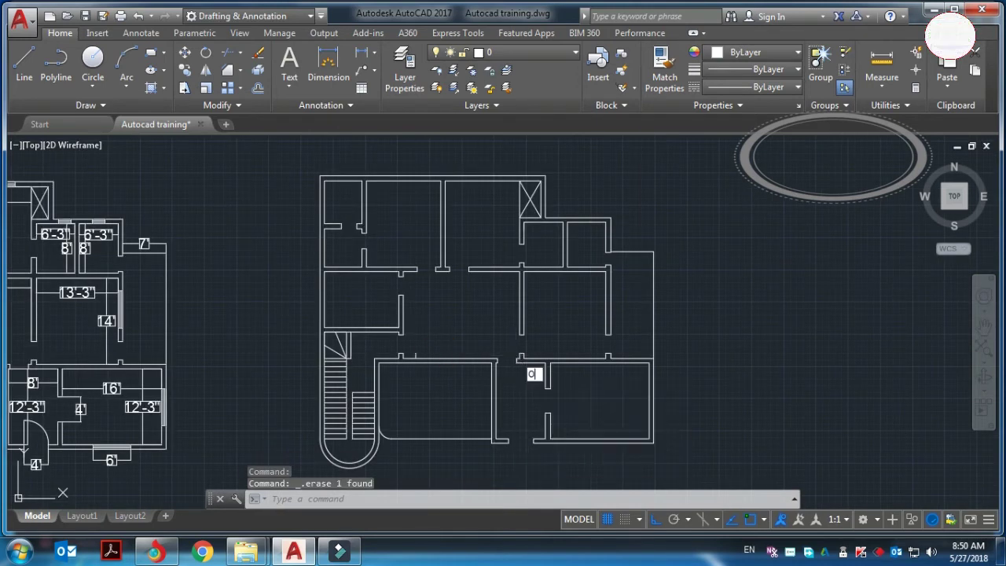
key("Return")
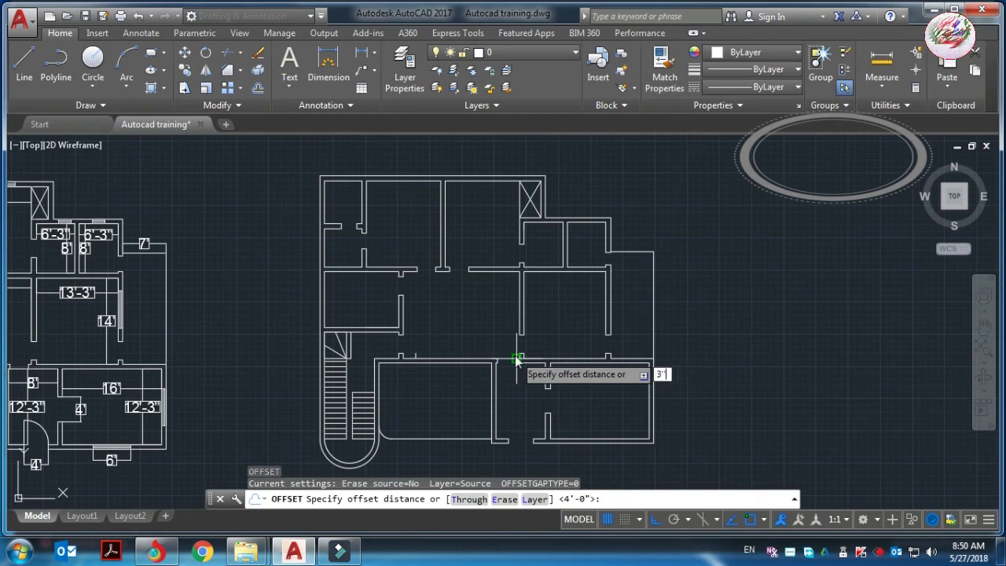
- Offset the short jamb line 3' to its right
key("Return")
scroll(484, 393, "up", 4)
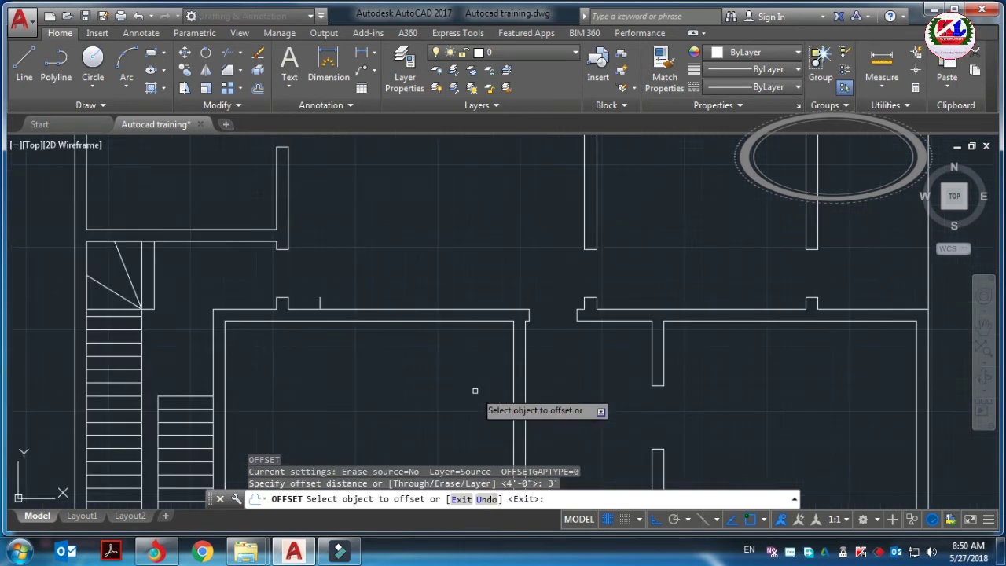
scroll(369, 338, "up", 2)
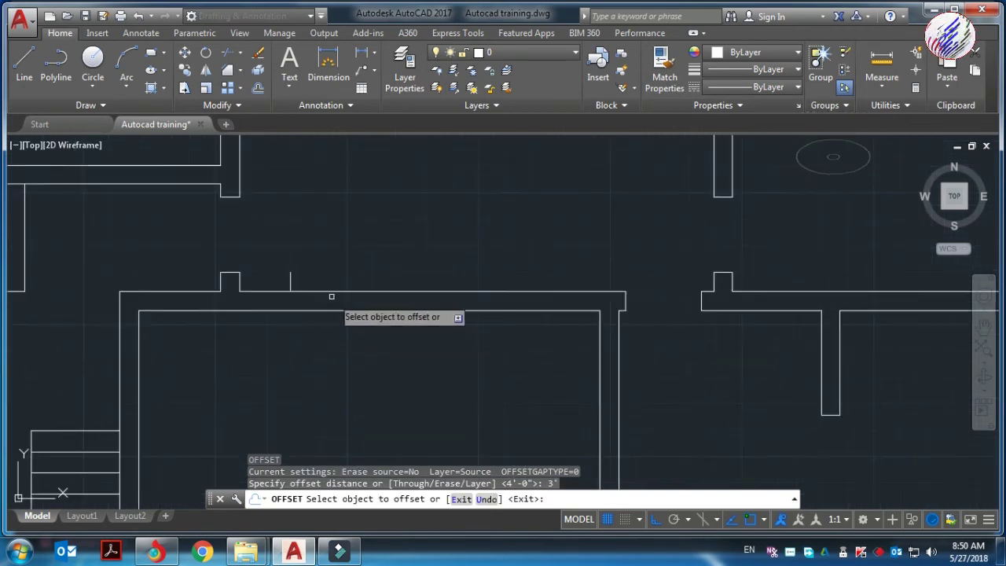
left_click(289, 285)
left_click(388, 288)
type("ex")
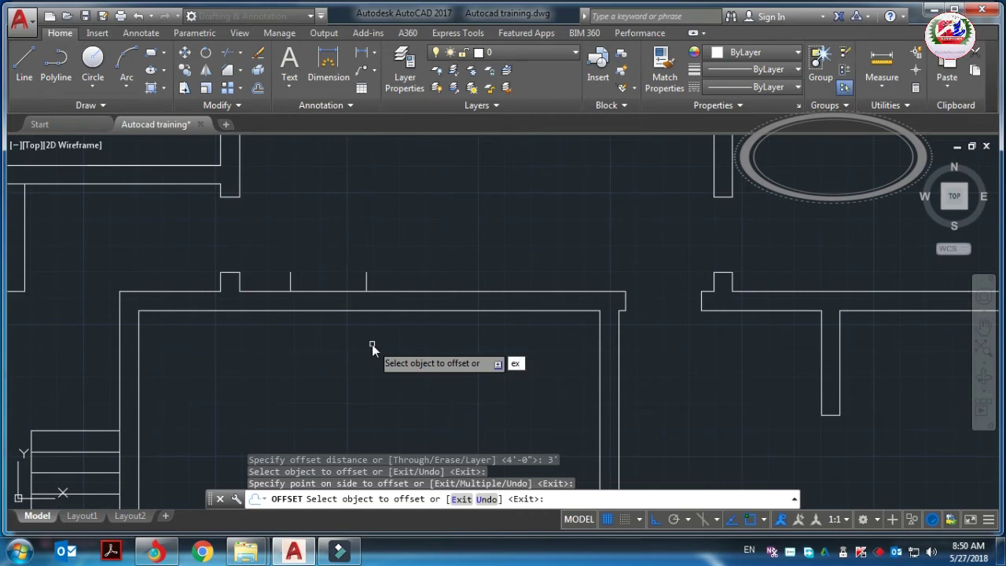
key("Escape")
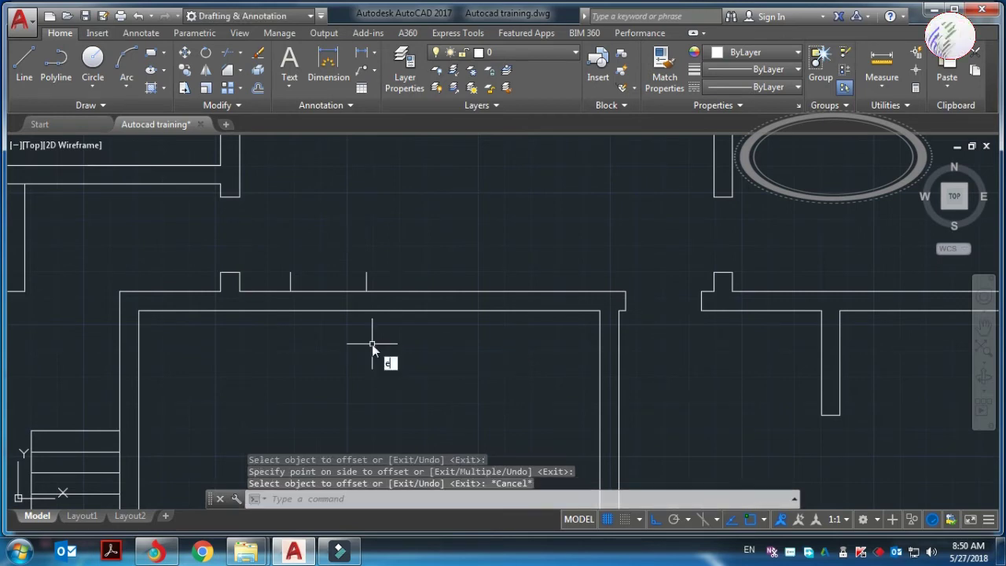
- Extend both jamb lines down to the inner wall line
key("Return")
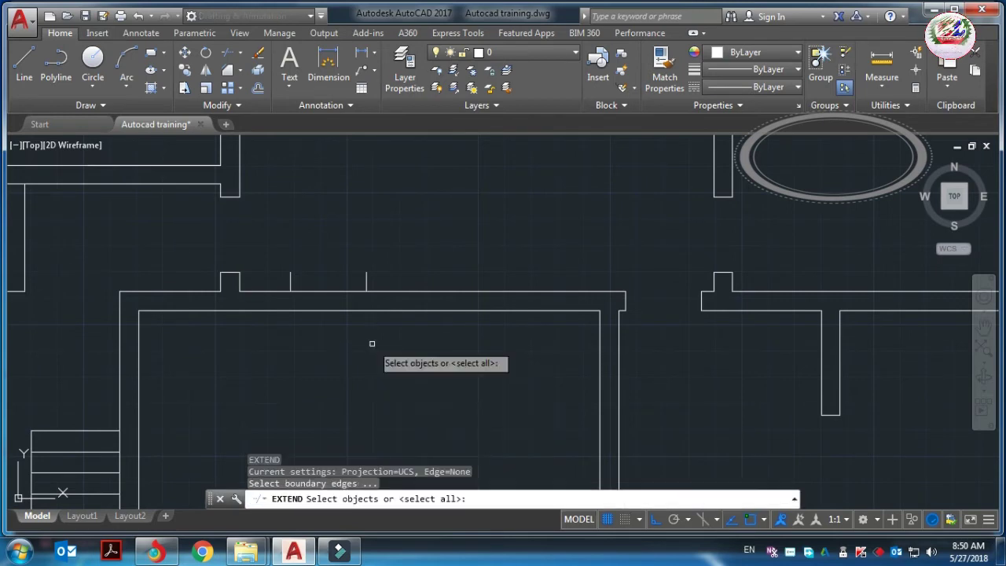
left_click(314, 309)
key("Return")
left_click(290, 284)
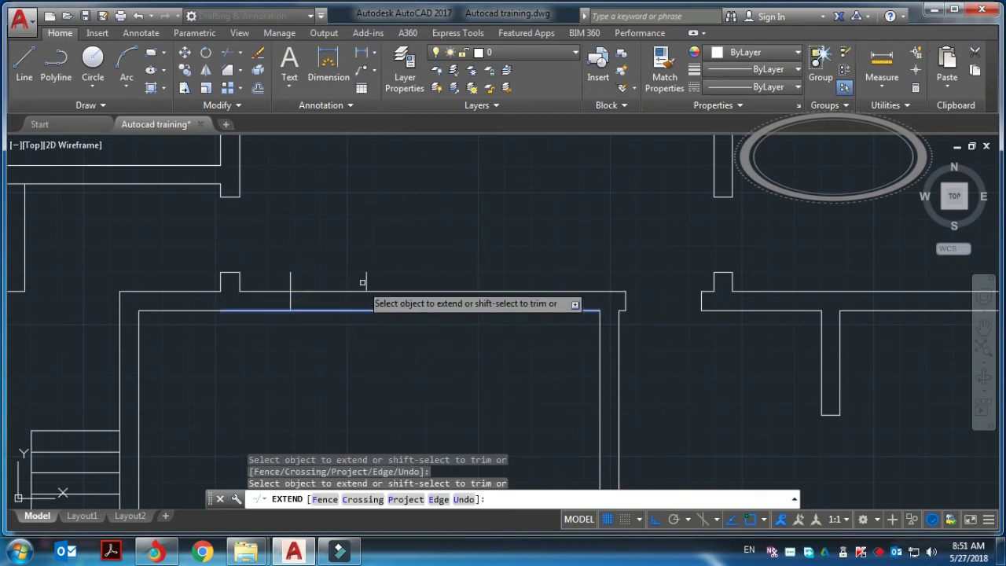
left_click(367, 280)
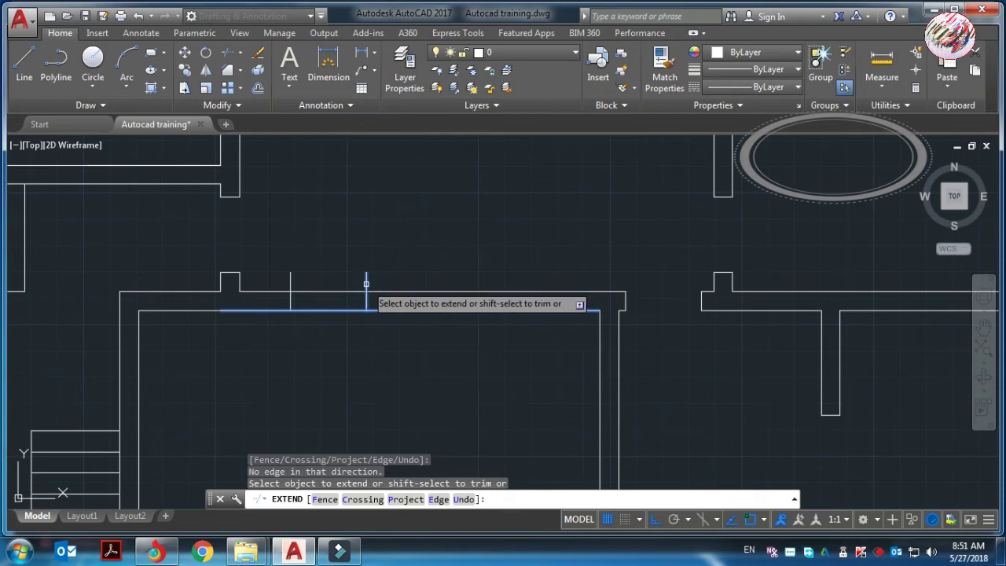
left_click(366, 281)
key("Escape")
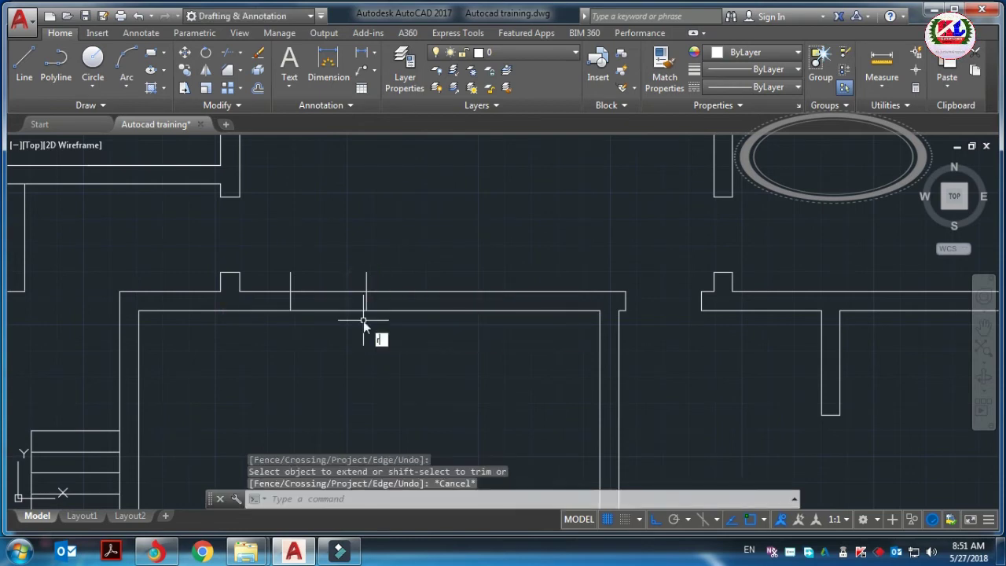
- Refresh the display with REDRAW and cancel a stray selection window
type("Rredraw")
key("Return")
left_click(339, 275)
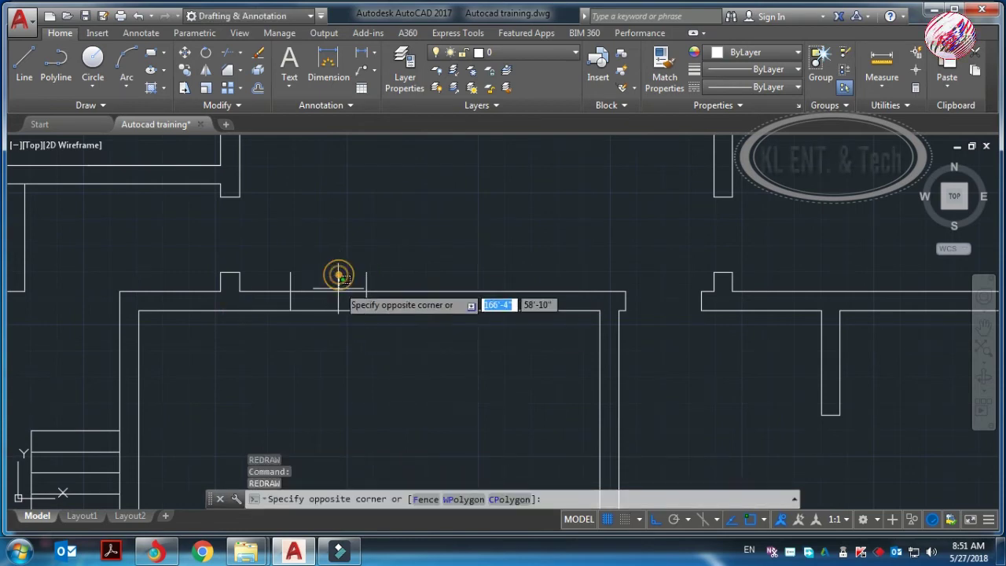
key("Escape")
type("tr")
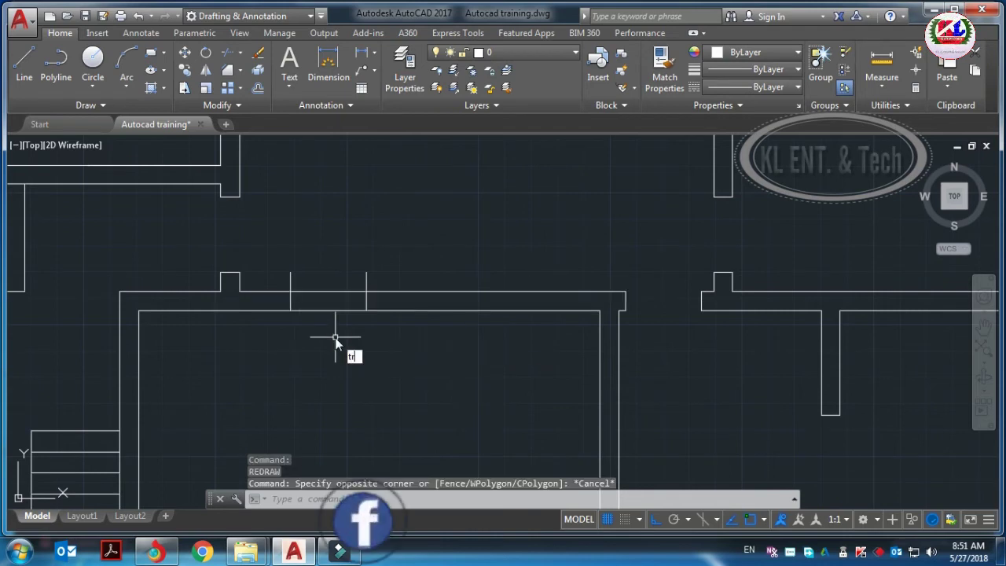
- Trim away the wall lines between the two jambs with a crossing window
key("Return")
key("Return")
left_click(350, 264)
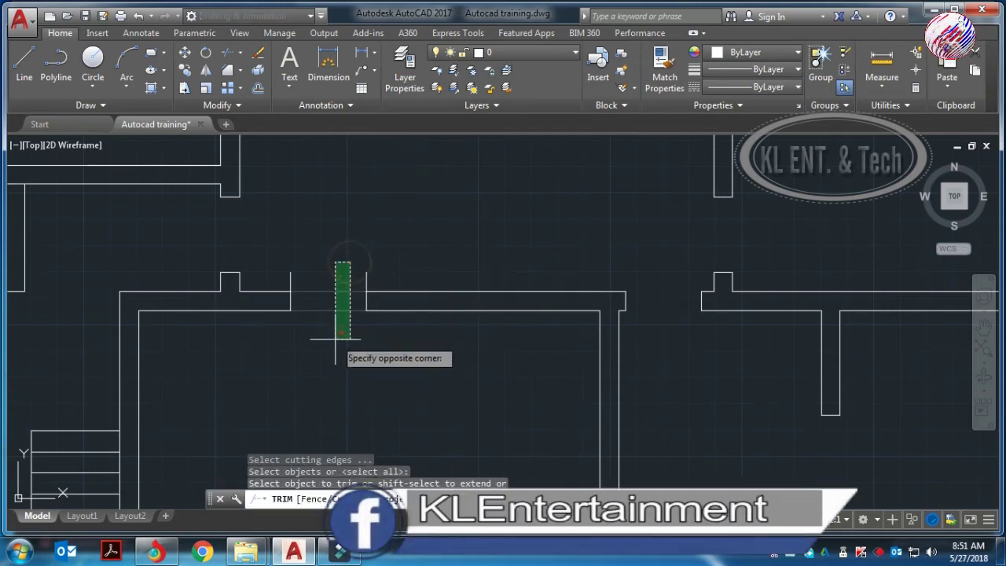
left_click(336, 339)
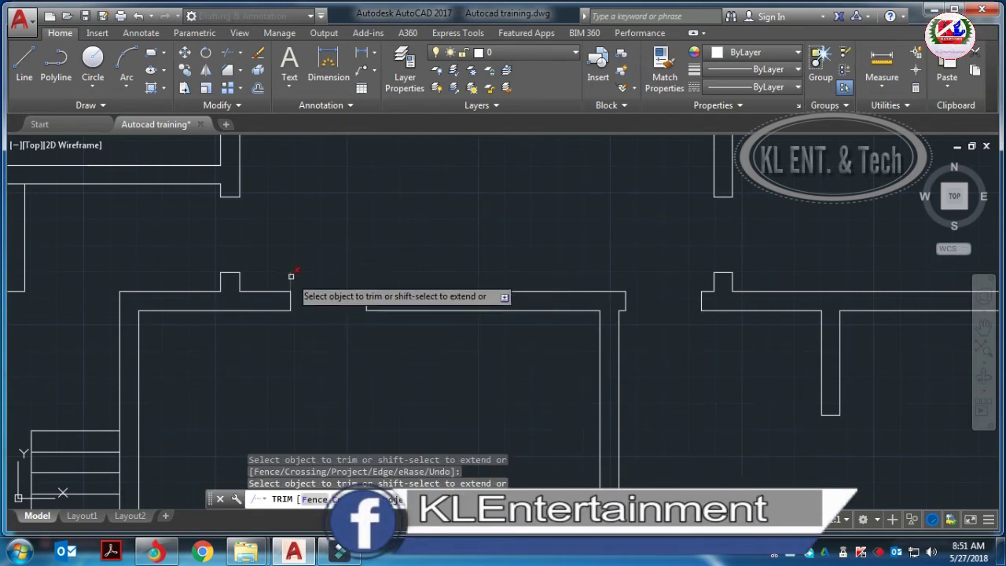
scroll(290, 276, "down", 4)
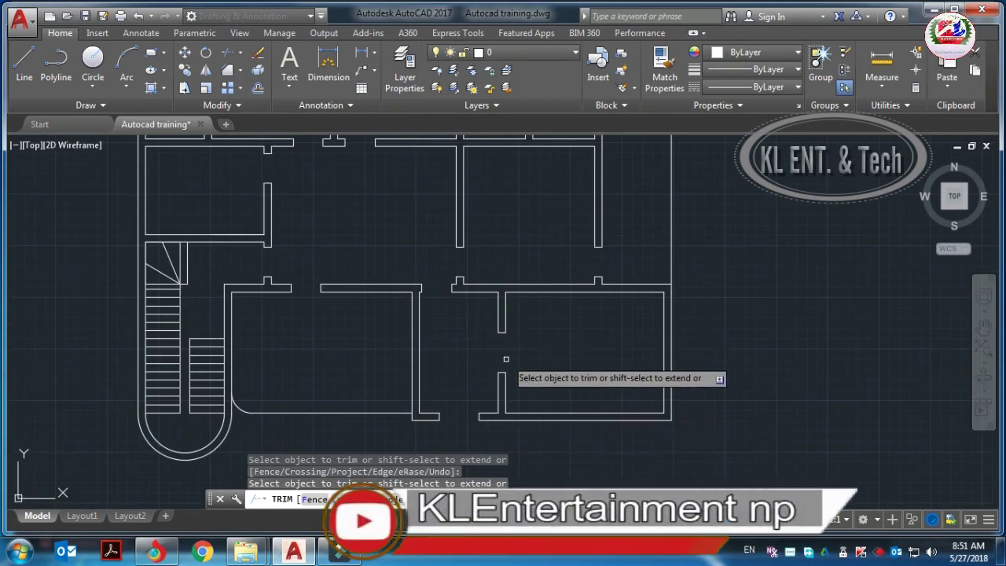
scroll(445, 419, "up", 4)
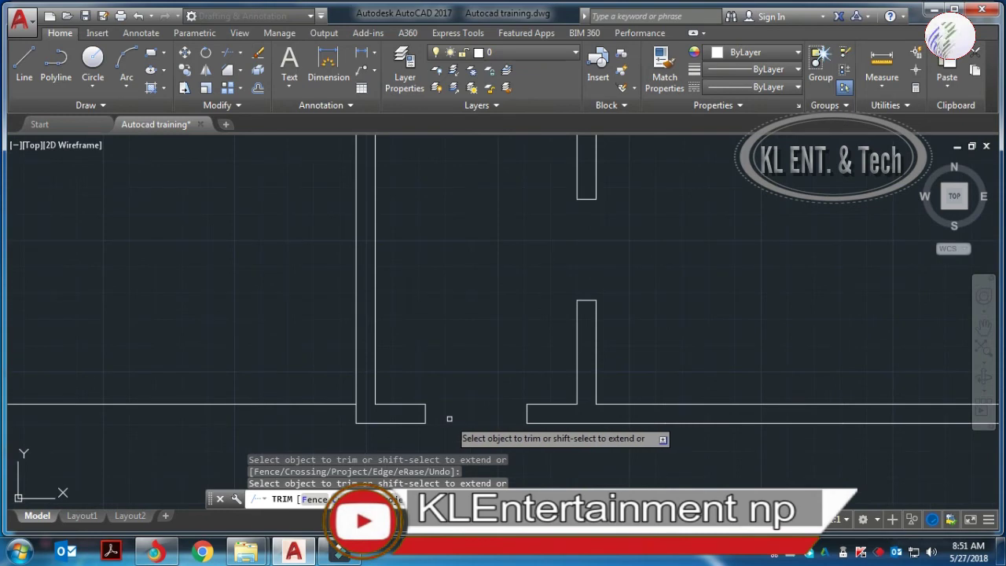
scroll(446, 406, "down", 5)
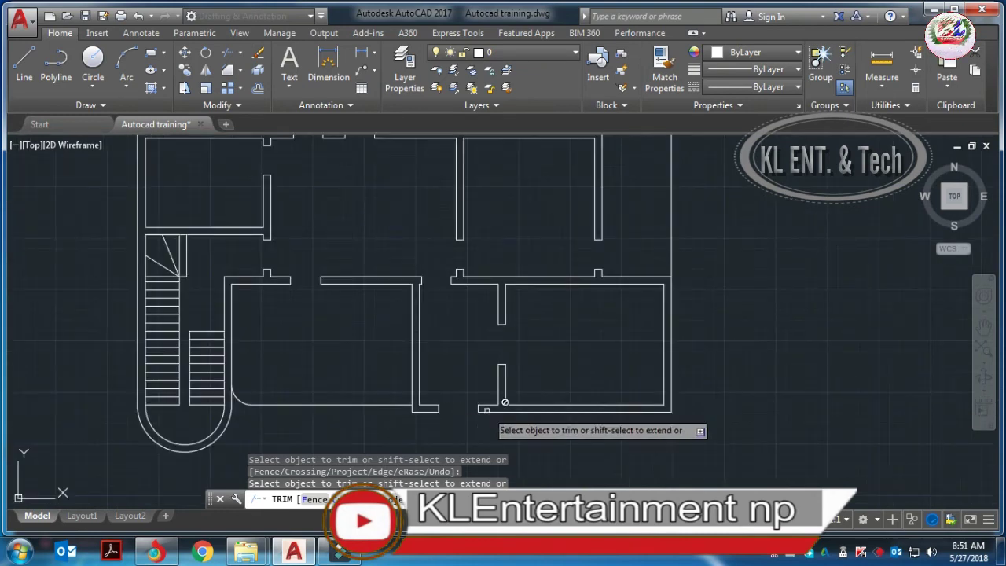
scroll(471, 397, "down", 3)
scroll(445, 393, "up", 4)
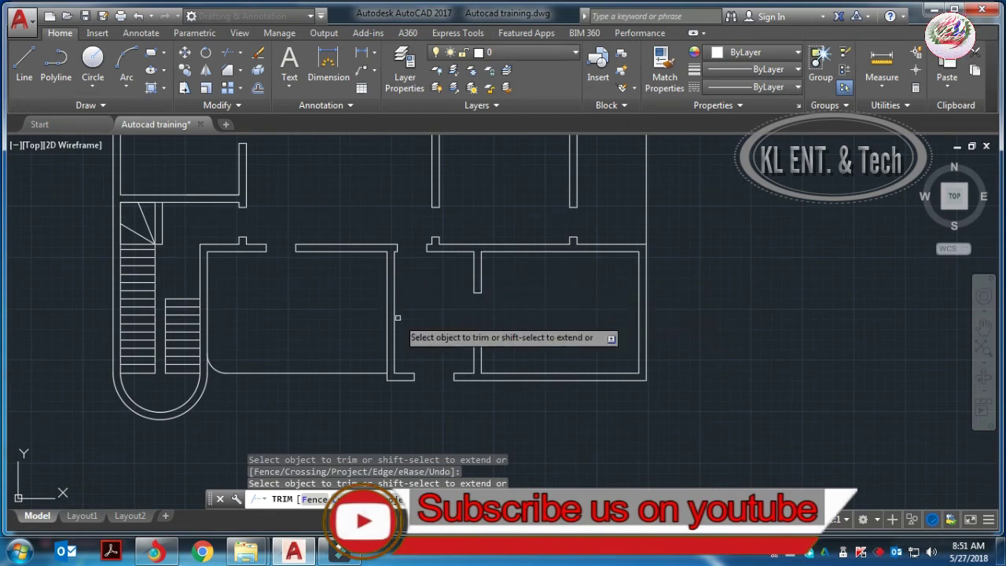
scroll(417, 368, "down", 2)
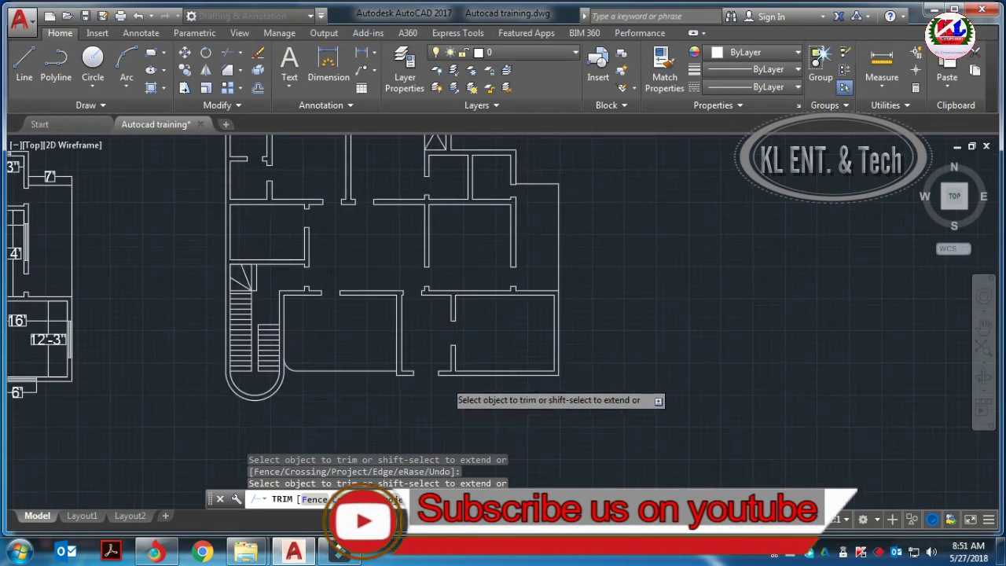
scroll(440, 377, "up", 2)
scroll(433, 367, "up", 2)
scroll(420, 373, "up", 2)
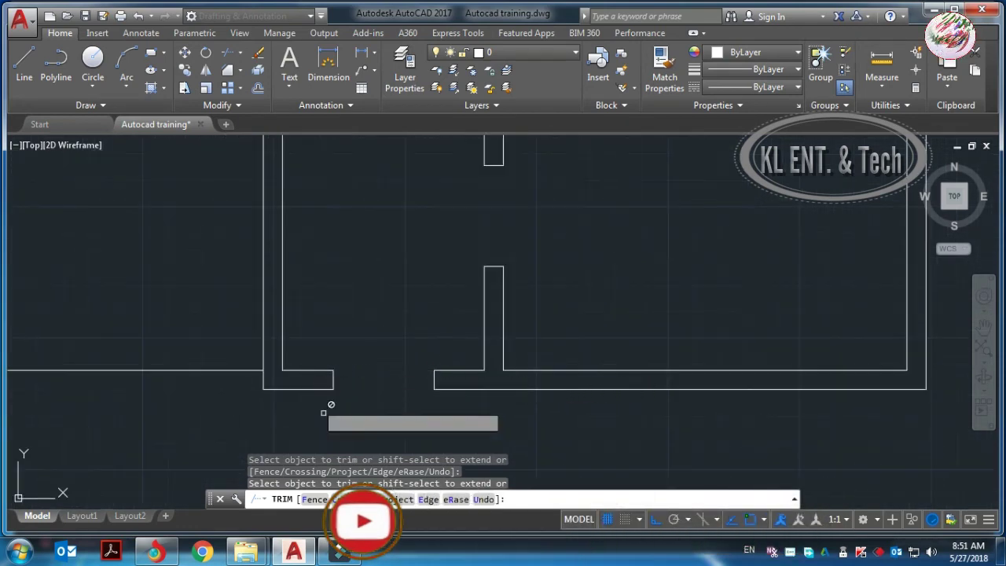
key("Escape")
type("D")
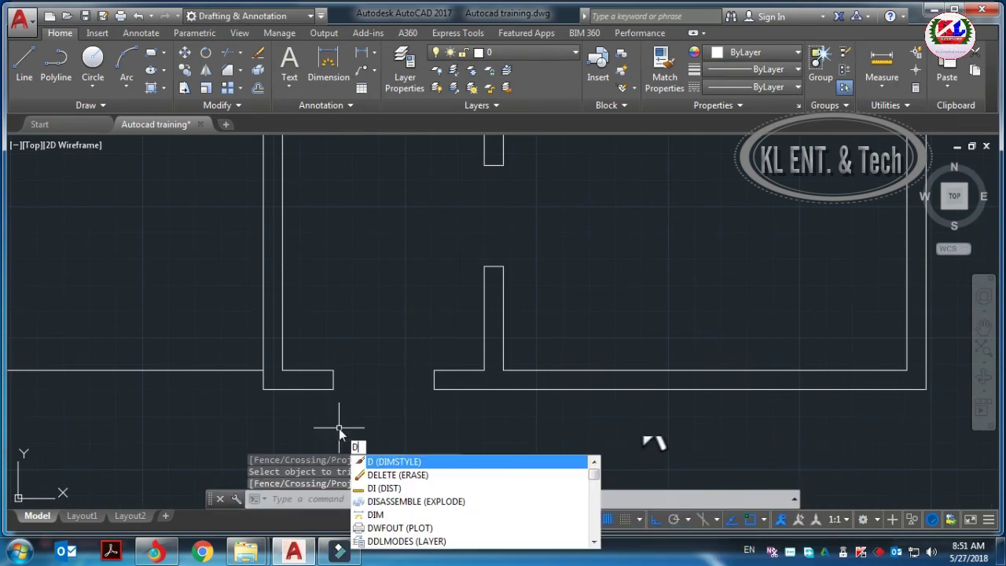
key("Return")
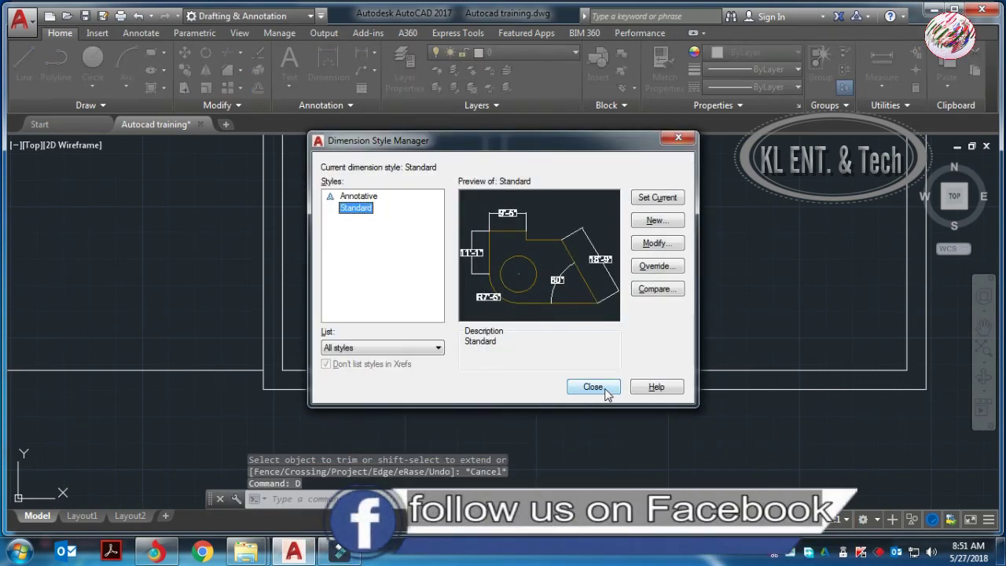
left_click(602, 386)
type("di")
key("Return")
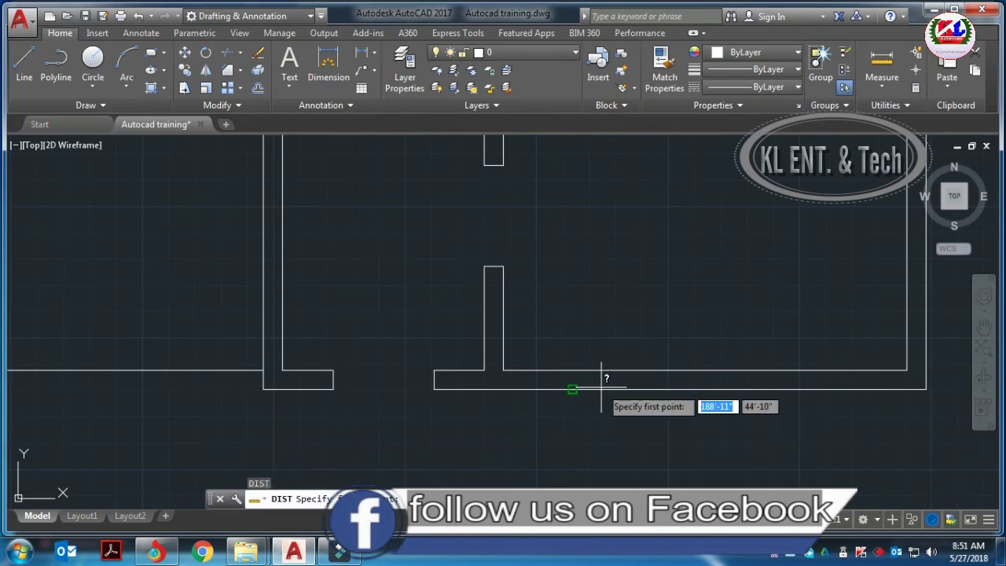
left_click(332, 370)
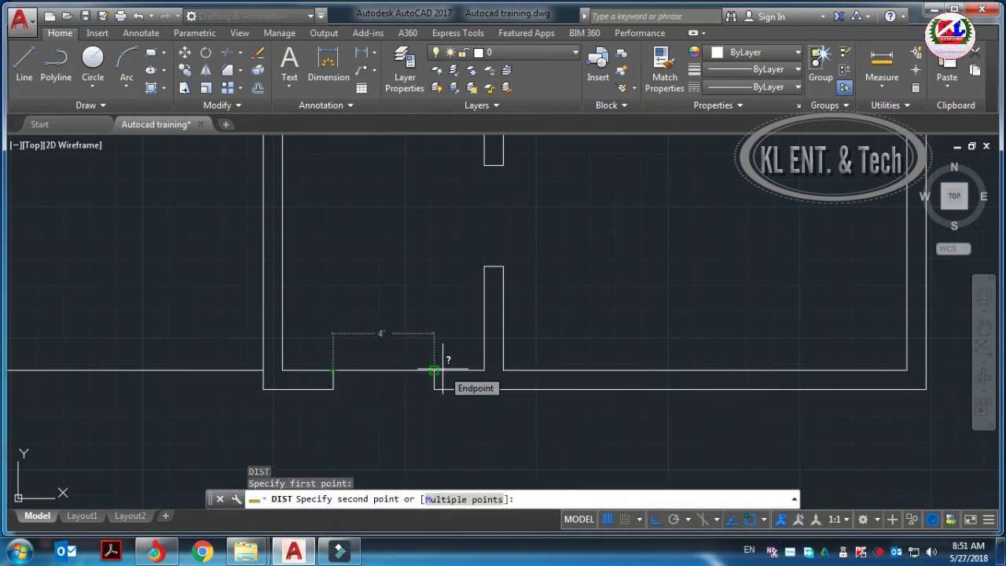
key("Escape")
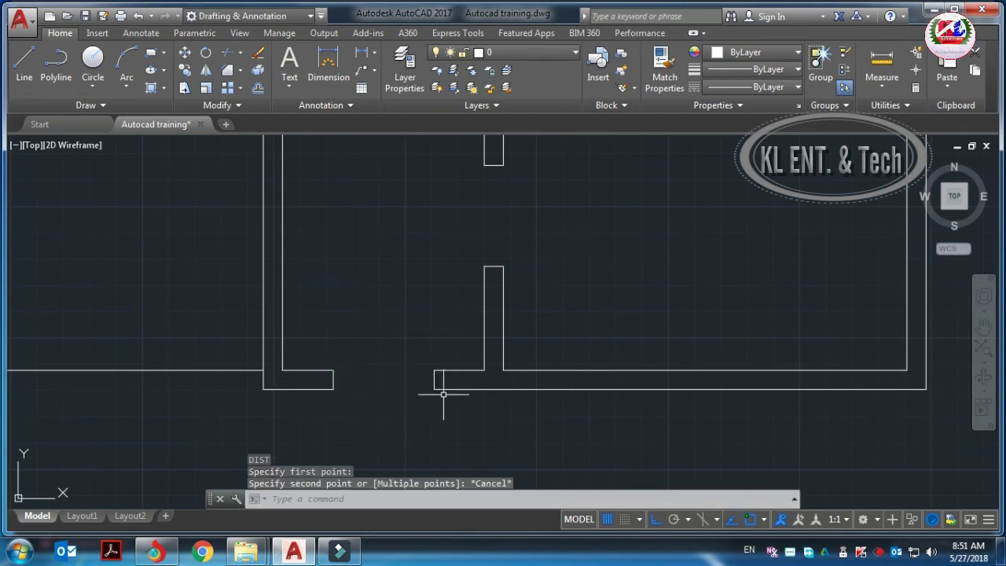
scroll(443, 394, "down", 2)
scroll(443, 399, "down", 2)
scroll(440, 404, "down", 2)
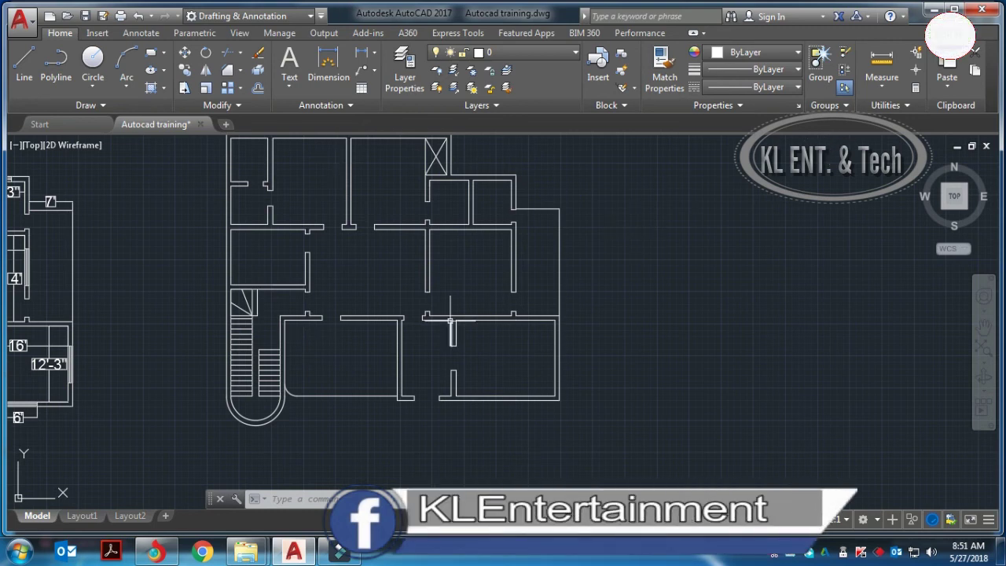
scroll(451, 320, "down", 2)
scroll(408, 405, "up", 2)
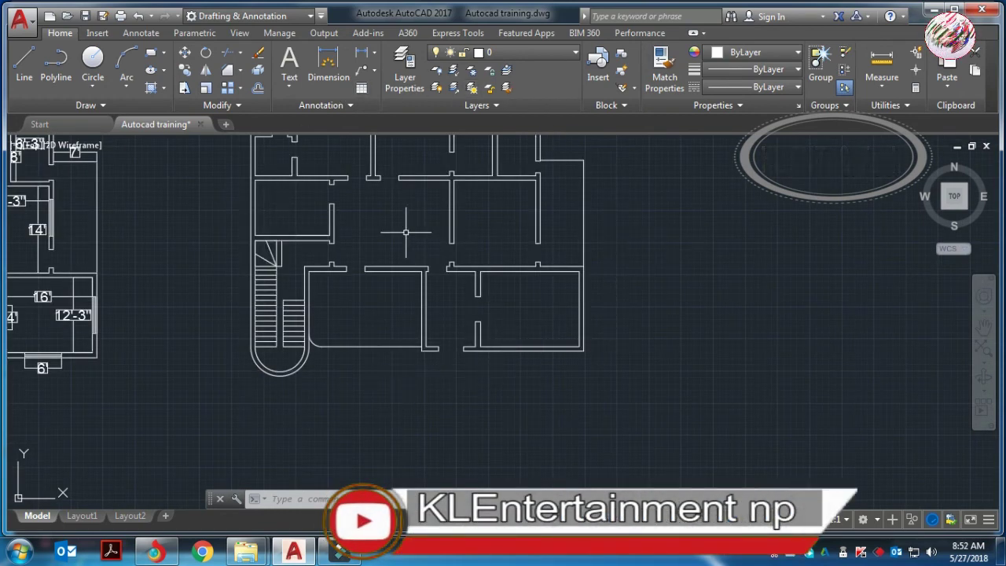
scroll(449, 355, "up", 2)
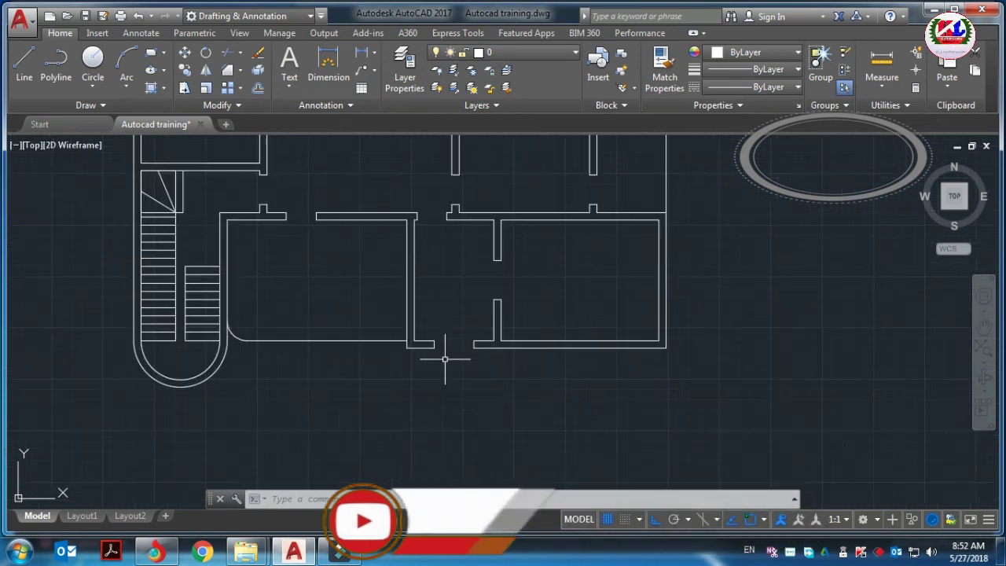
- Start a polyline at the opening's left wall end with a 4' leaf and 3' segment
key("Escape")
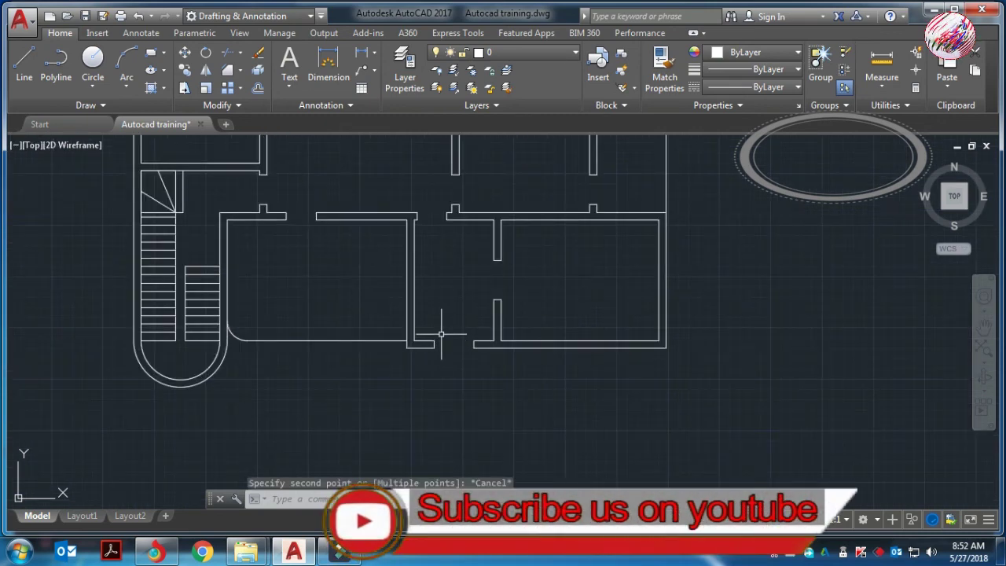
key("Escape")
type("L")
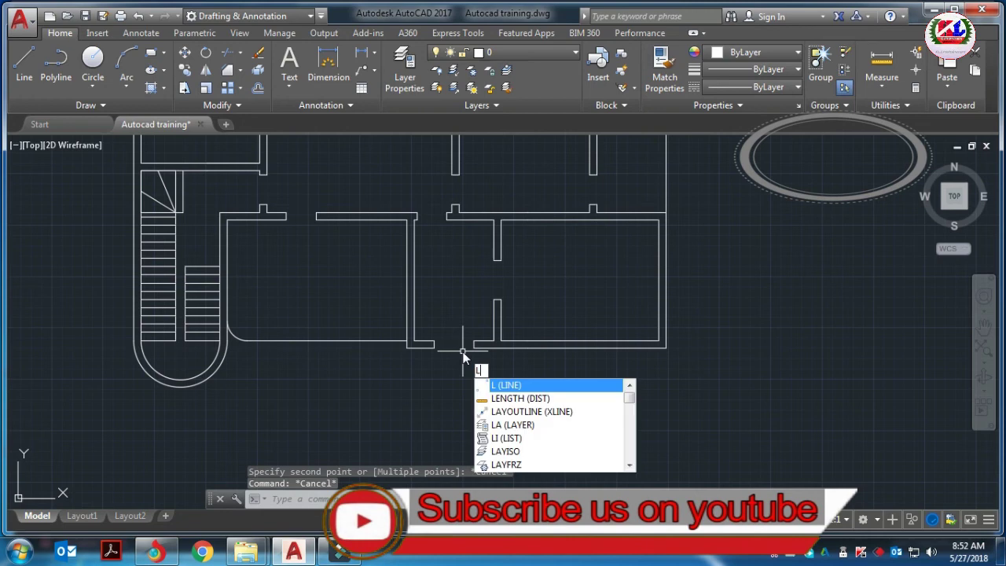
key("Return")
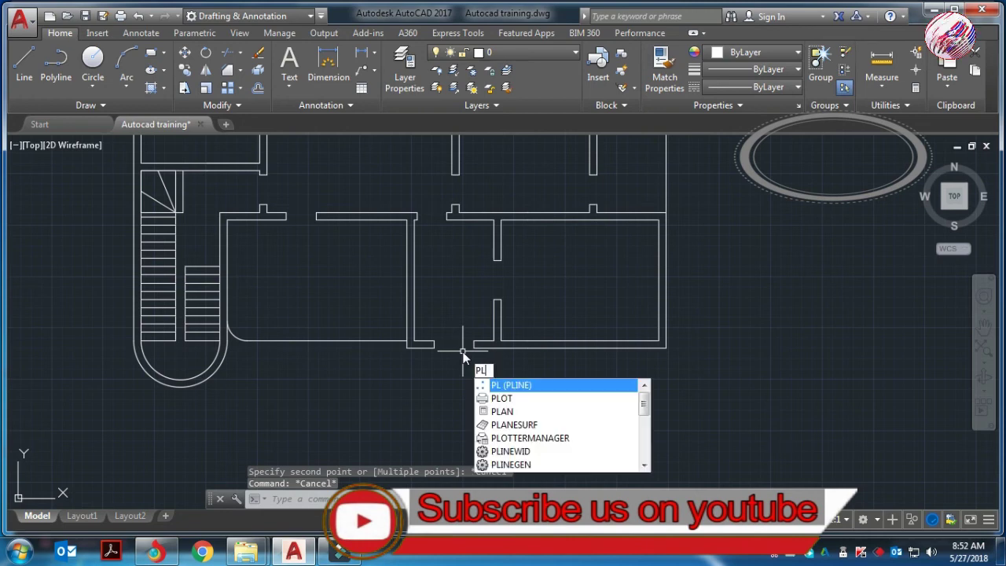
key("Return")
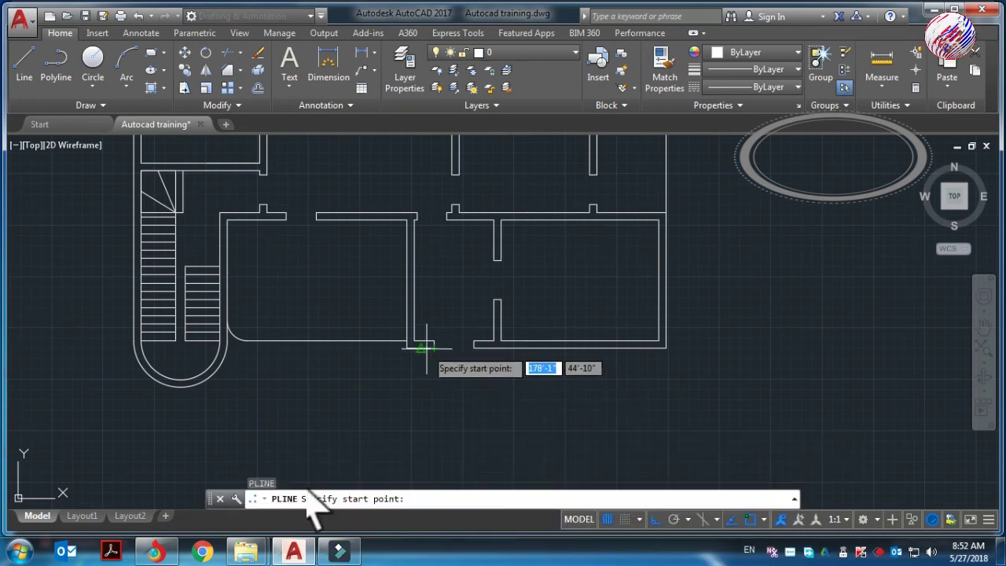
left_click(434, 341)
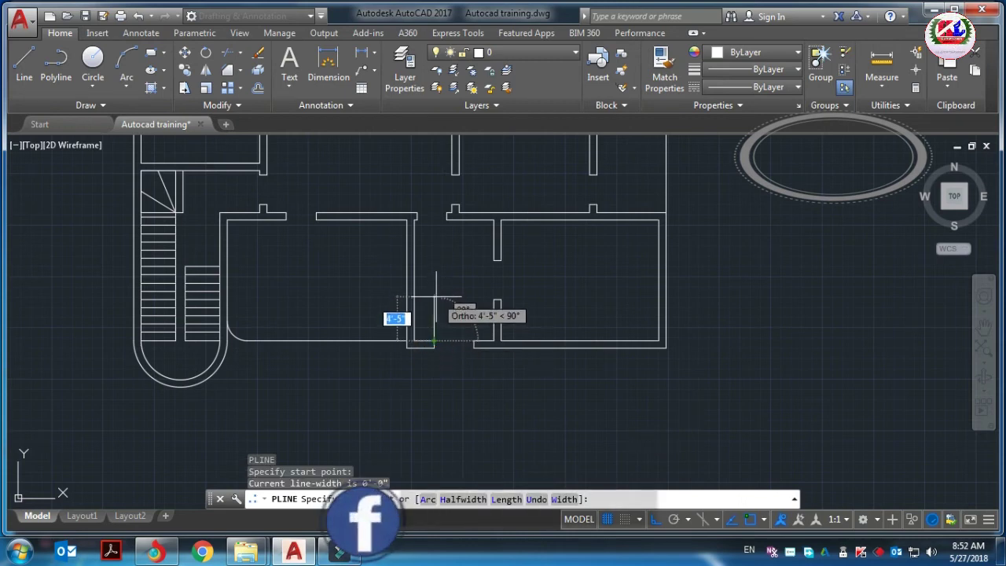
type("4")
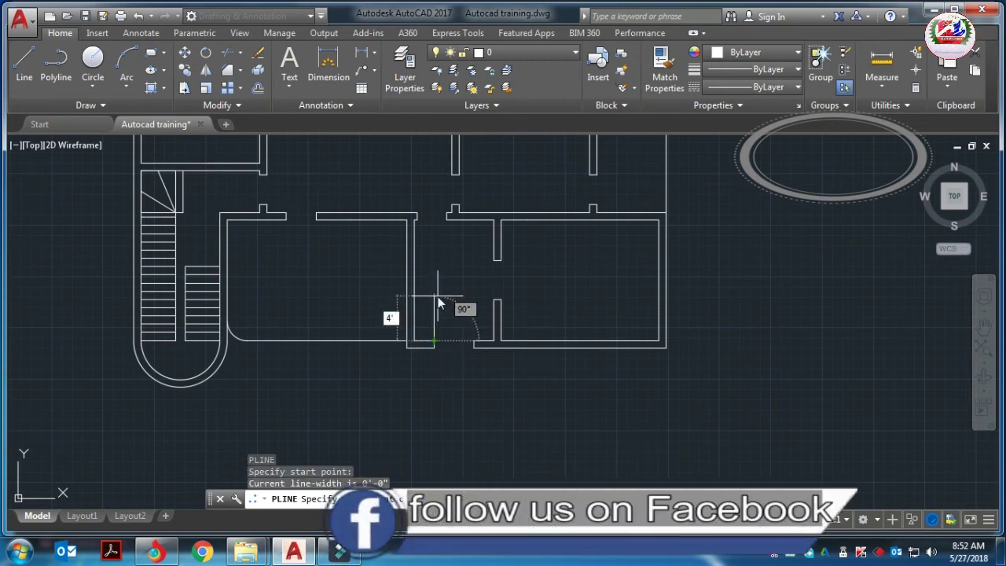
key("Return")
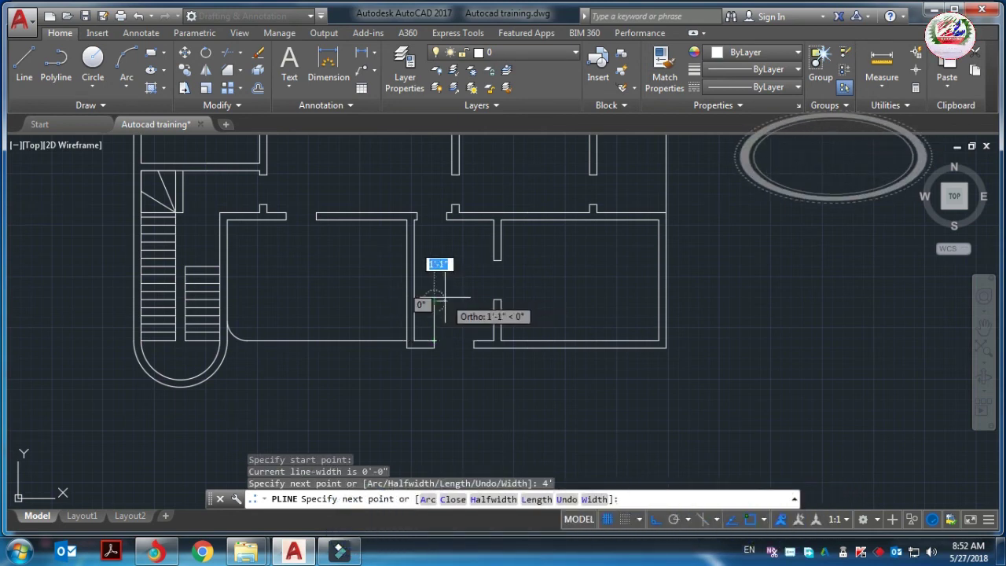
type("3")
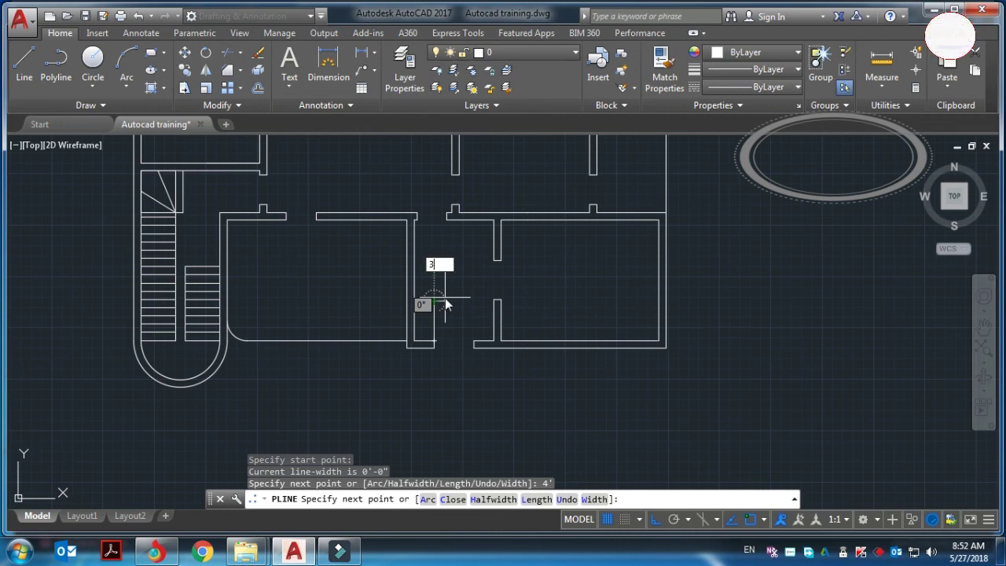
key("Return")
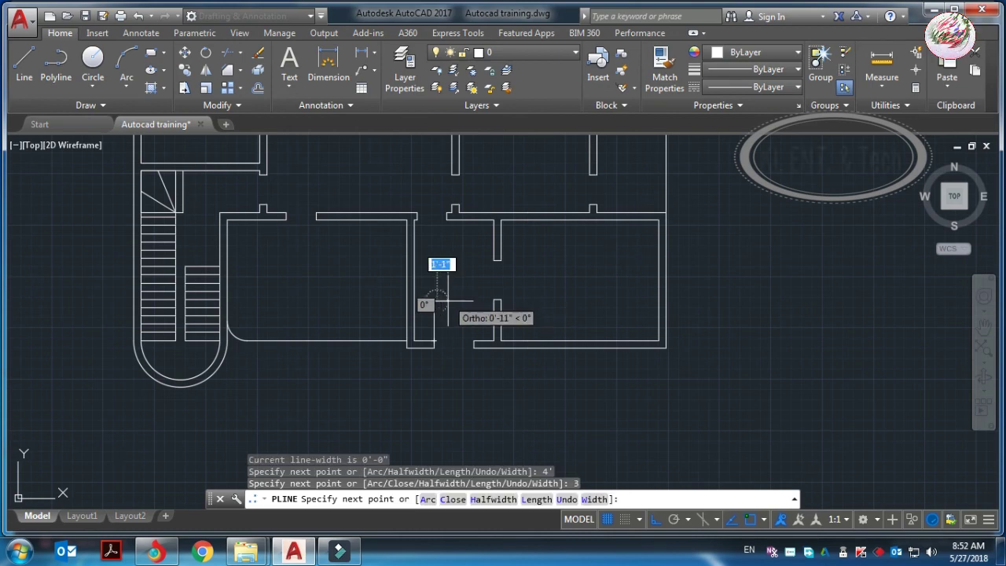
- Finish the polyline with a swing arc ending at the opposite wall end
type("a")
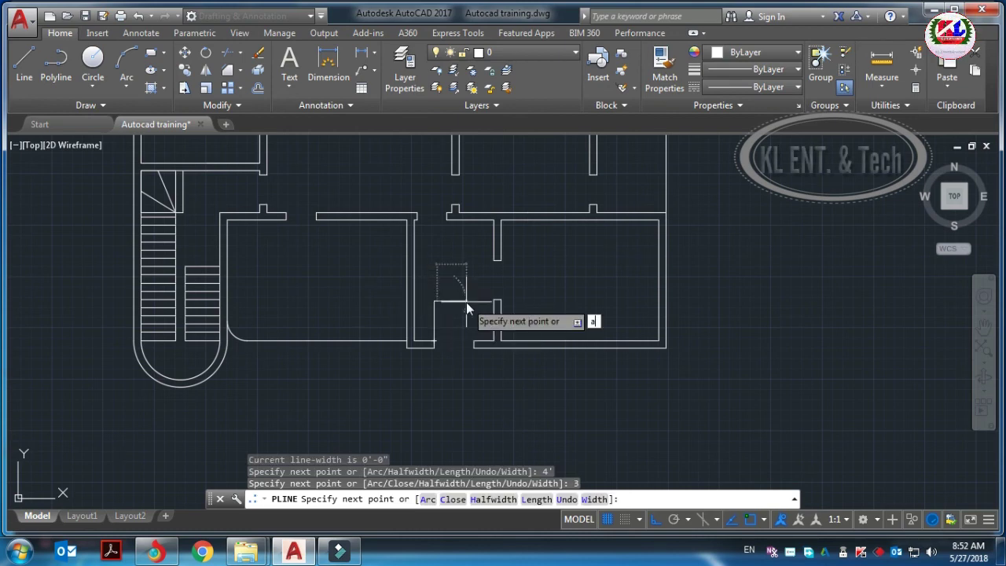
key("Return")
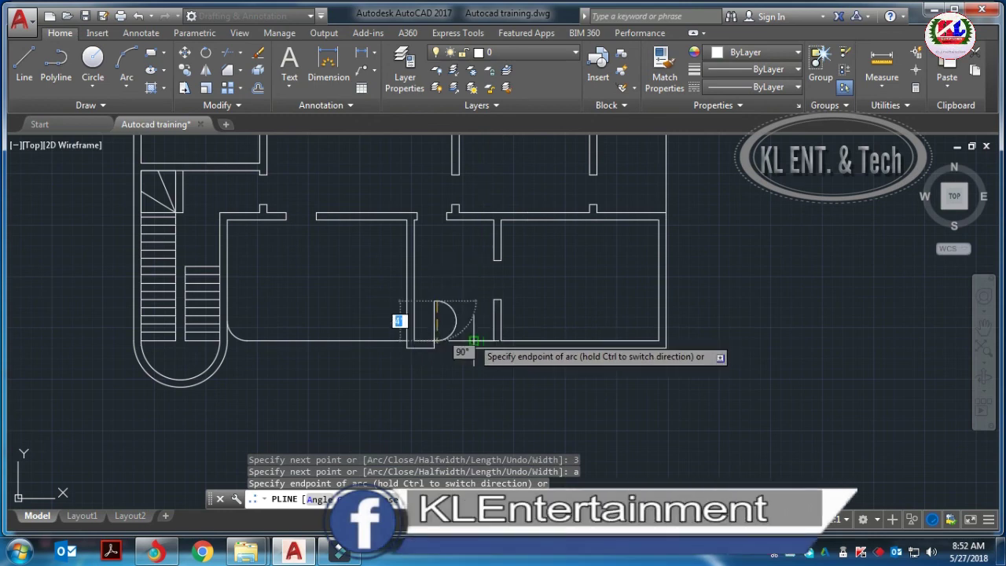
scroll(473, 340, "up", 3)
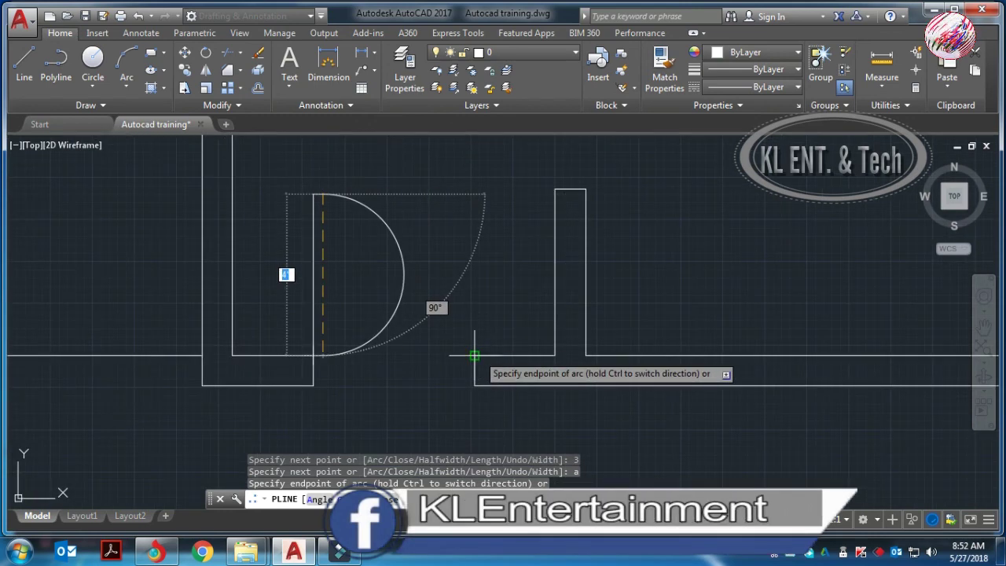
left_click(473, 355)
key("Escape")
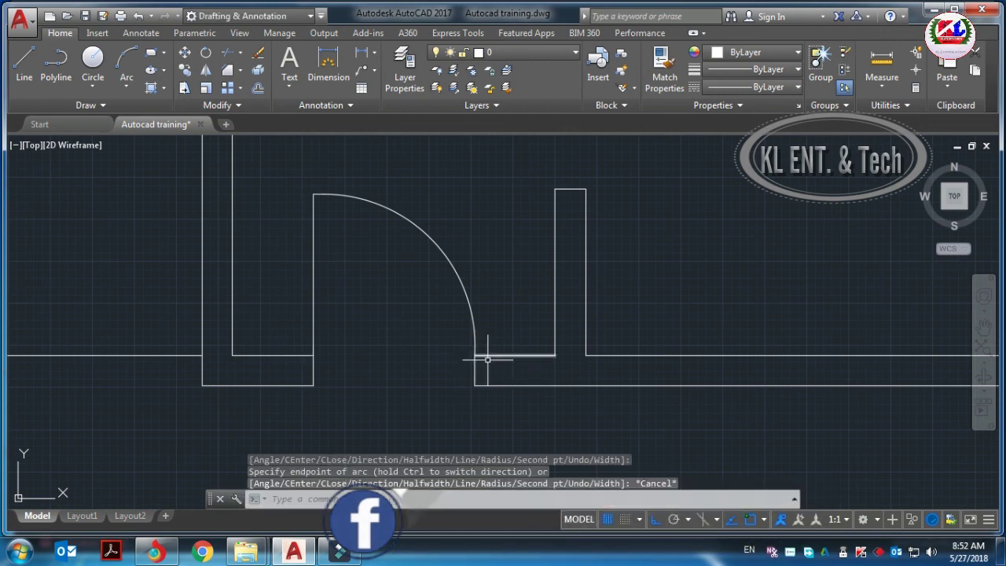
scroll(487, 359, "down", 3)
scroll(483, 369, "down", 3)
scroll(510, 406, "down", 1)
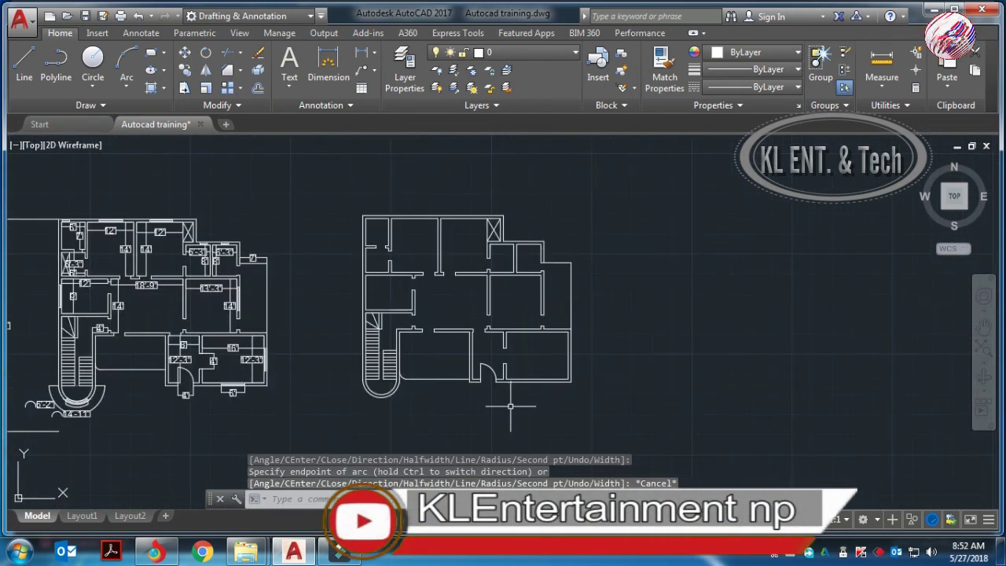
scroll(506, 401, "up", 2)
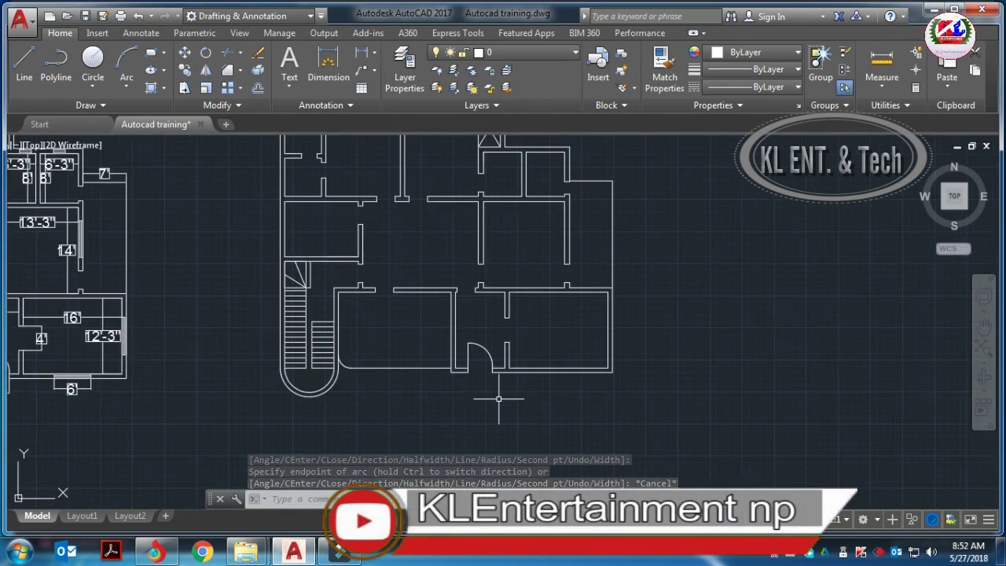
scroll(499, 399, "down", 2)
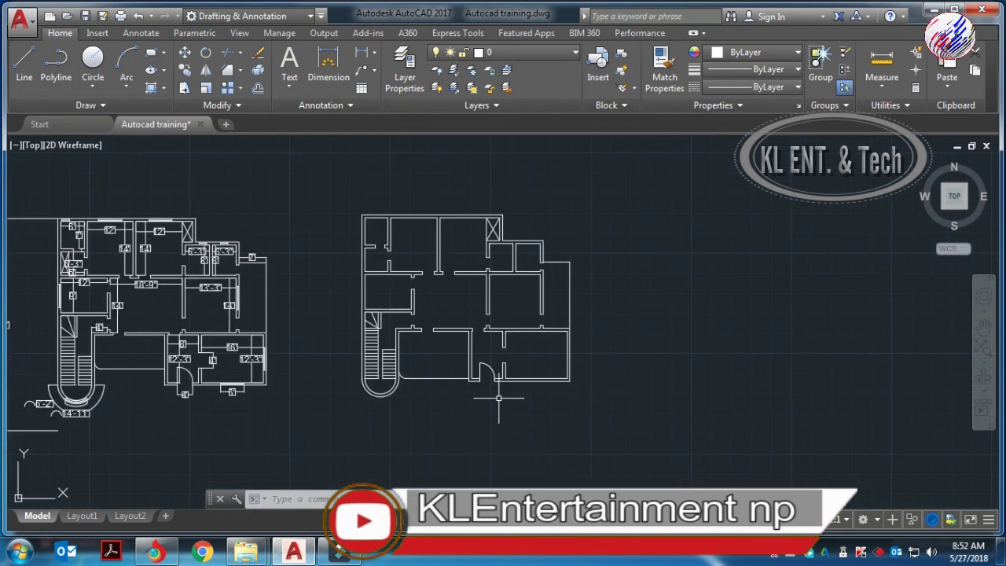